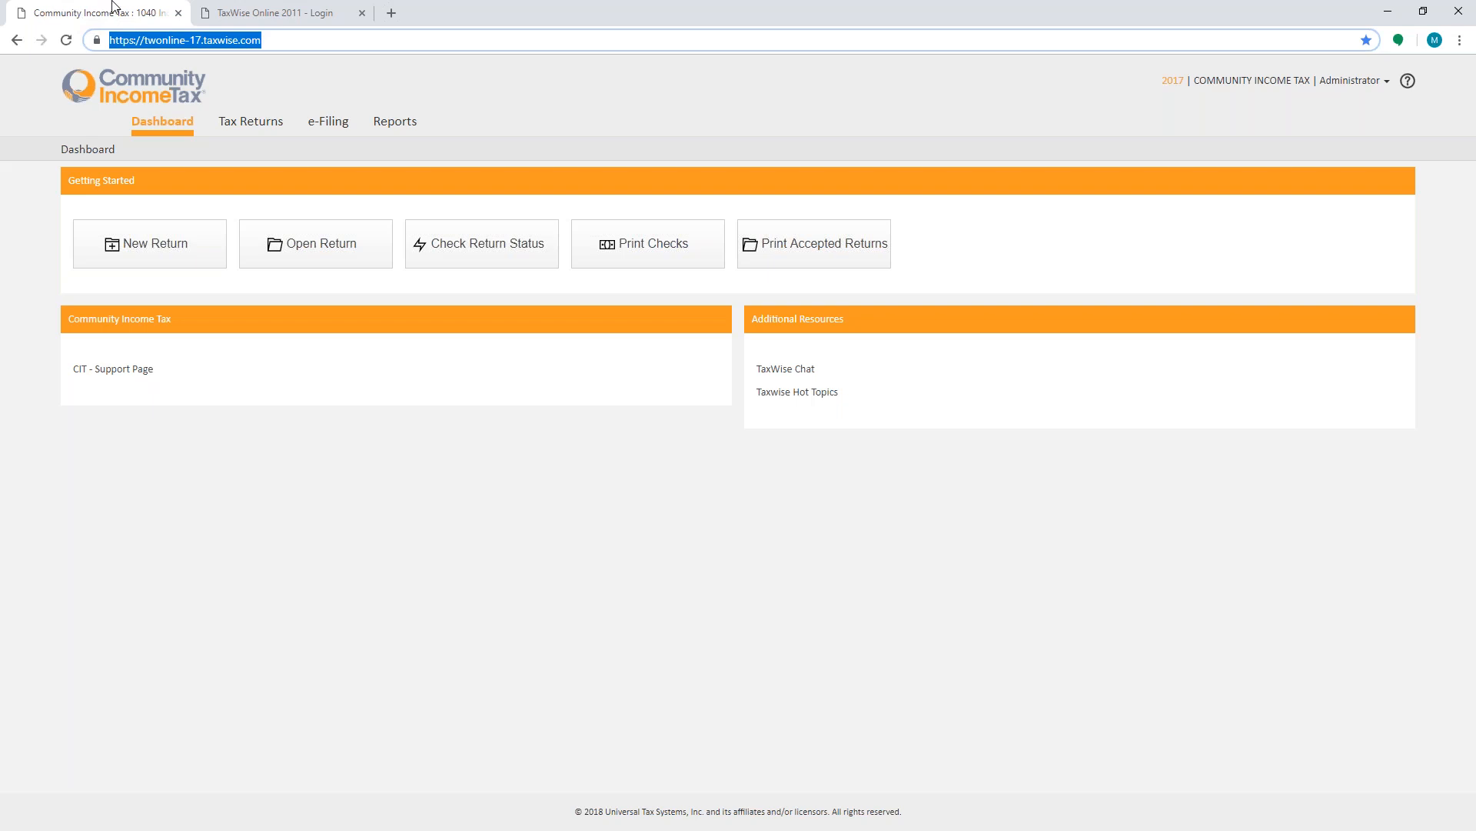
pyautogui.click(208, 11)
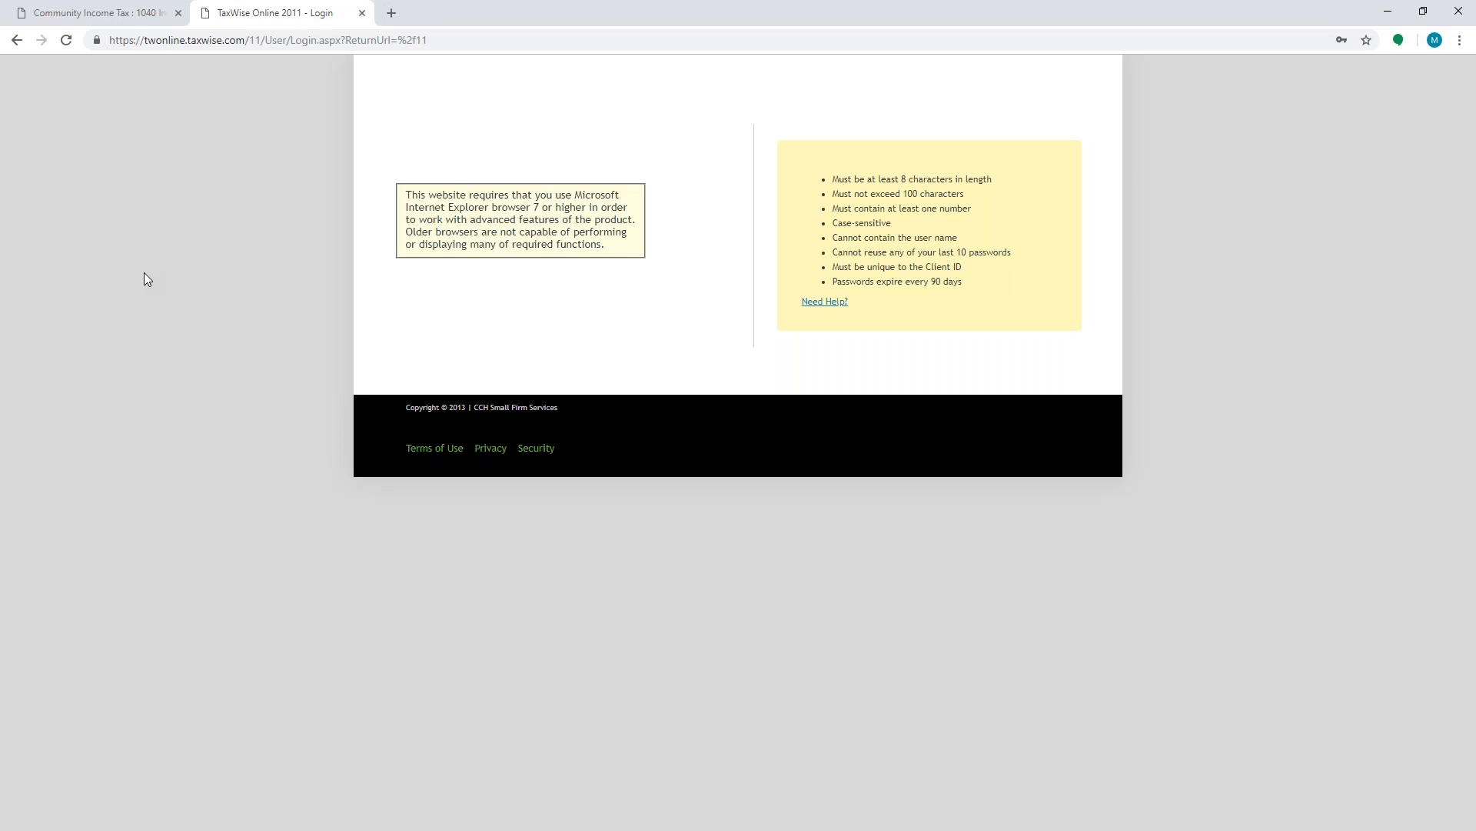
pyautogui.click(37, 6)
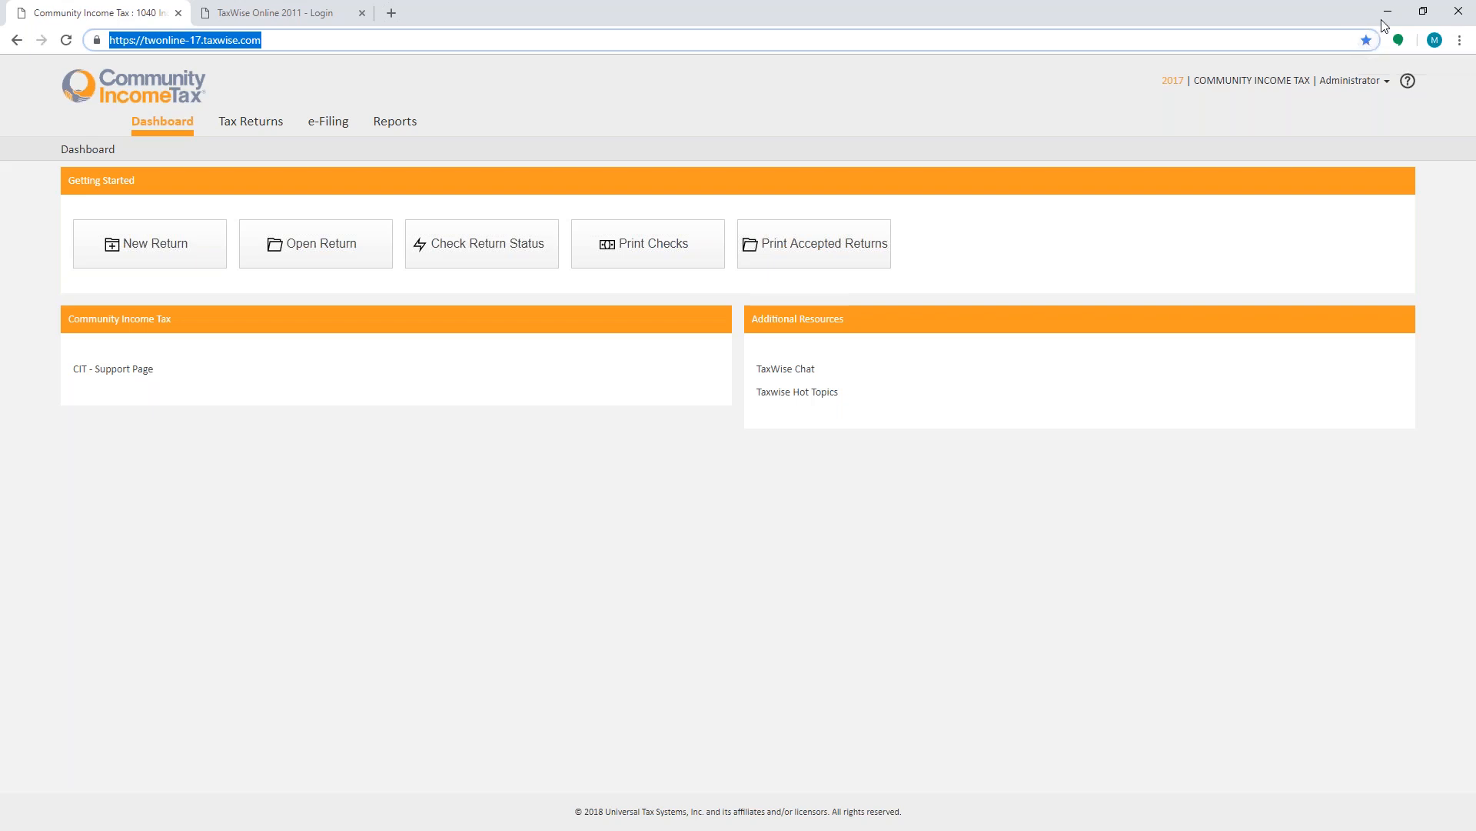
pyautogui.click(1460, 40)
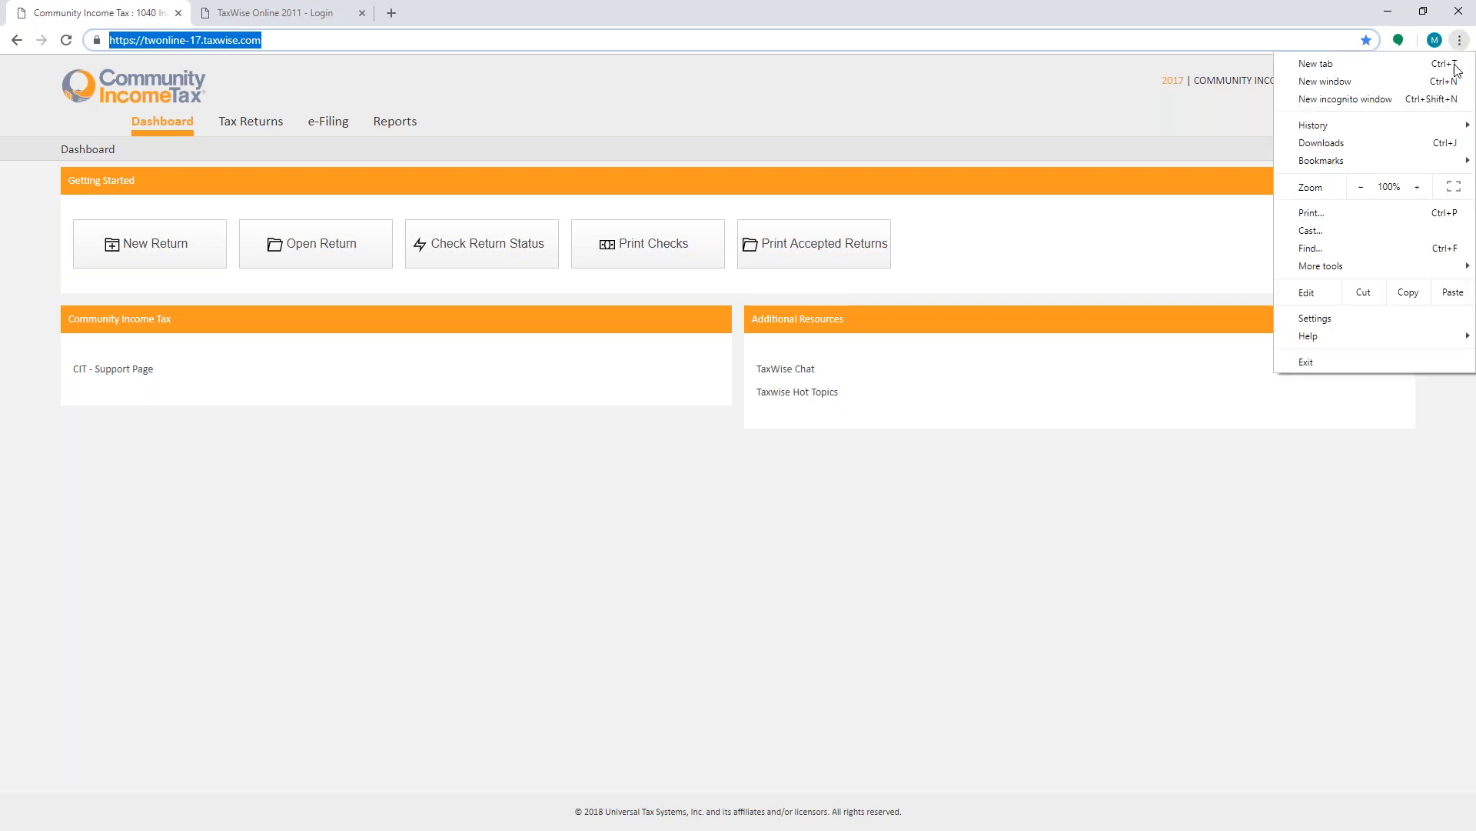
pyautogui.moveTo(1355, 272)
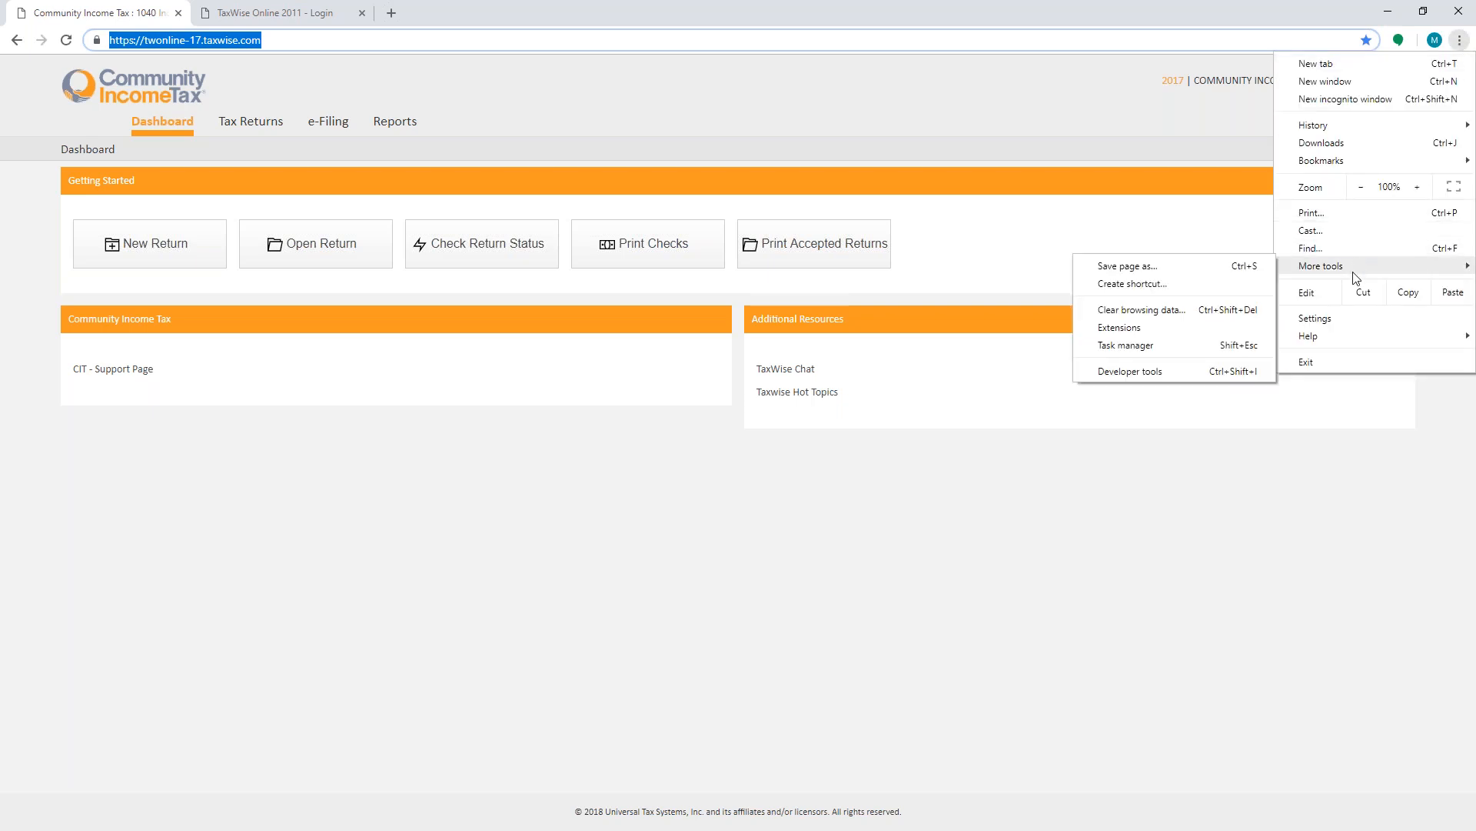
pyautogui.click(1151, 285)
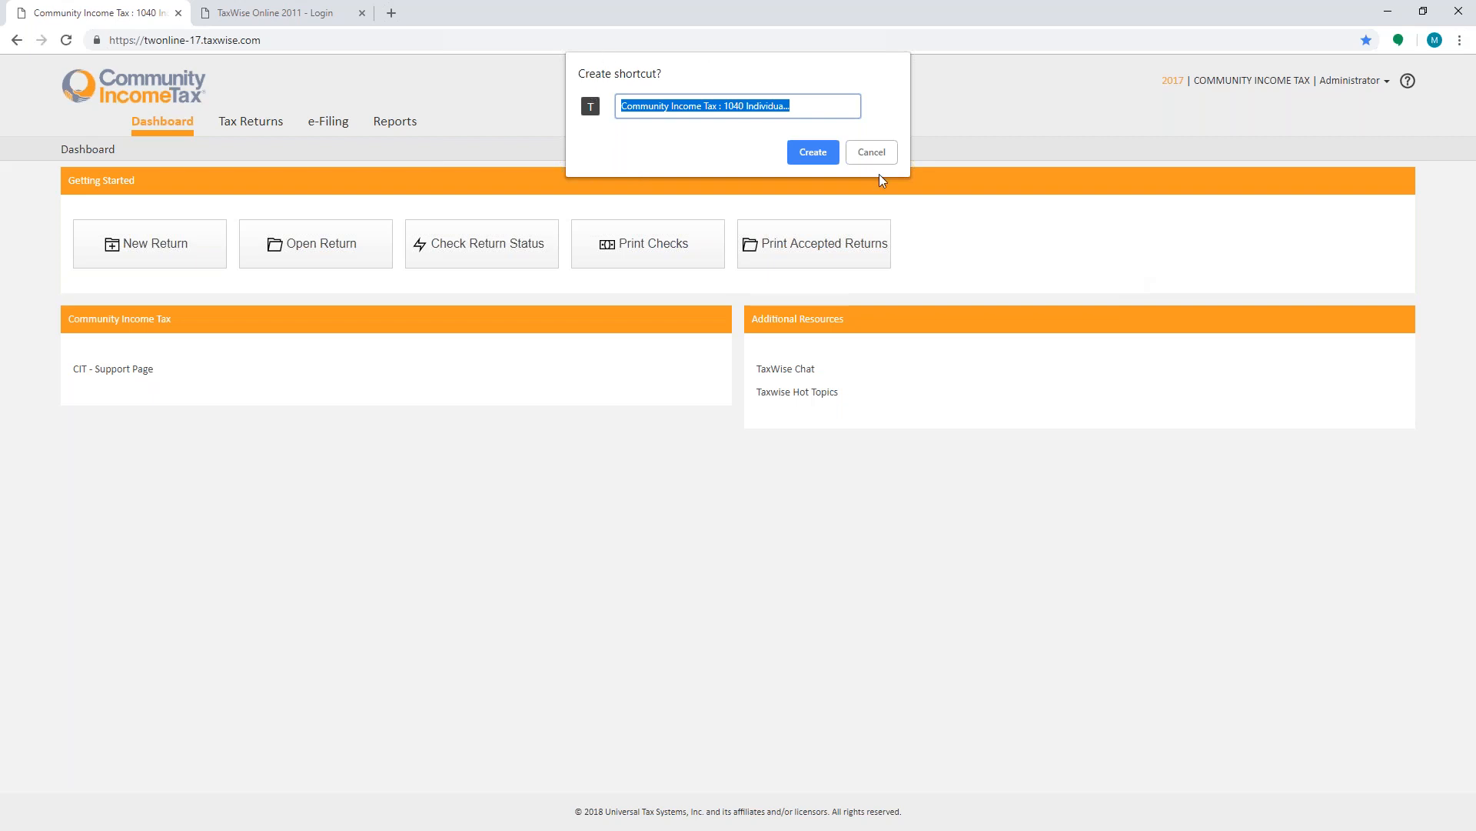
pyautogui.click(877, 154)
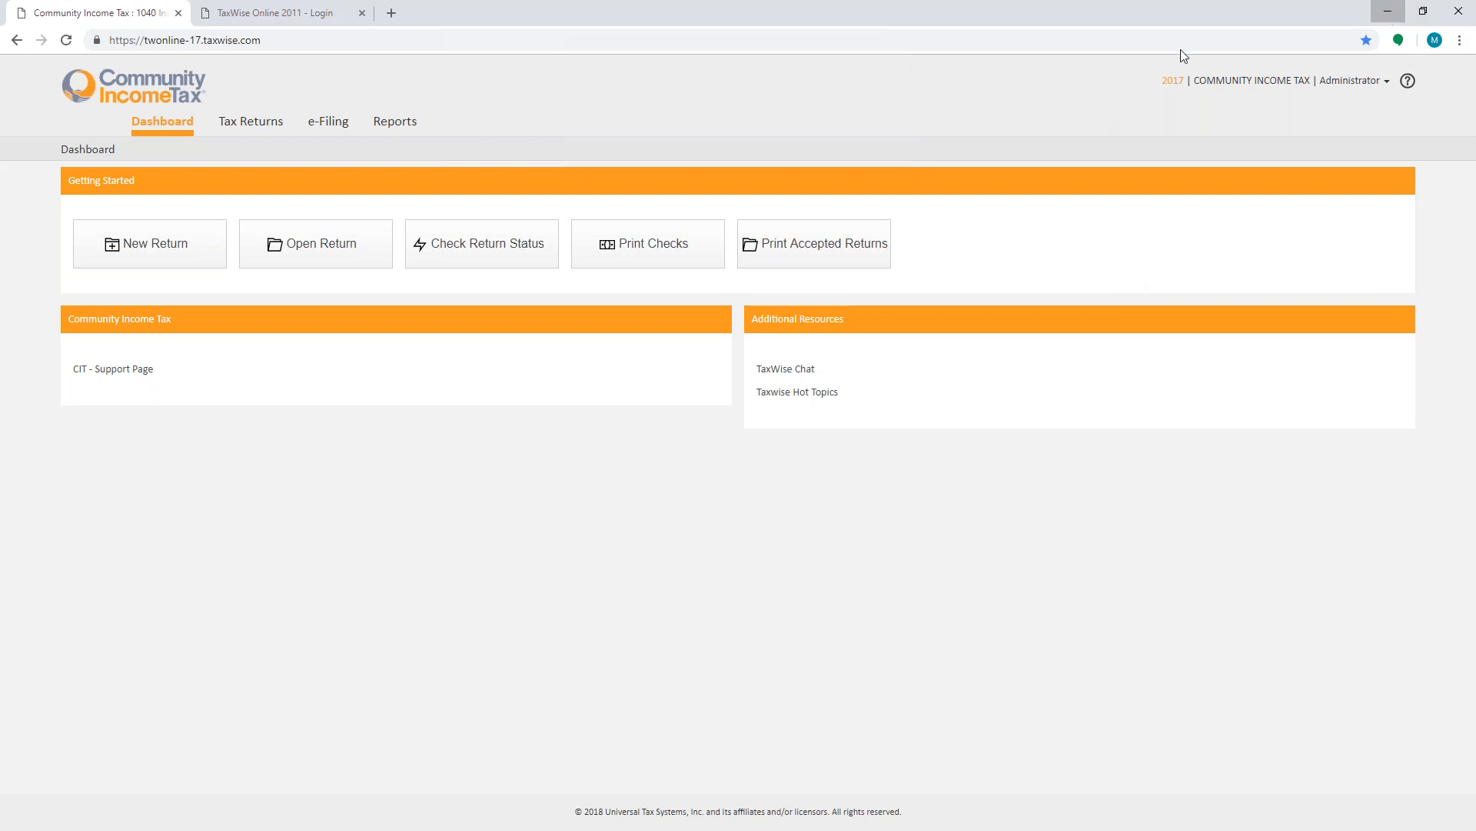
# - Open General Settings from the administrator settings and go to the Custom Fields section
pyautogui.click(1387, 11)
pyautogui.click(1367, 82)
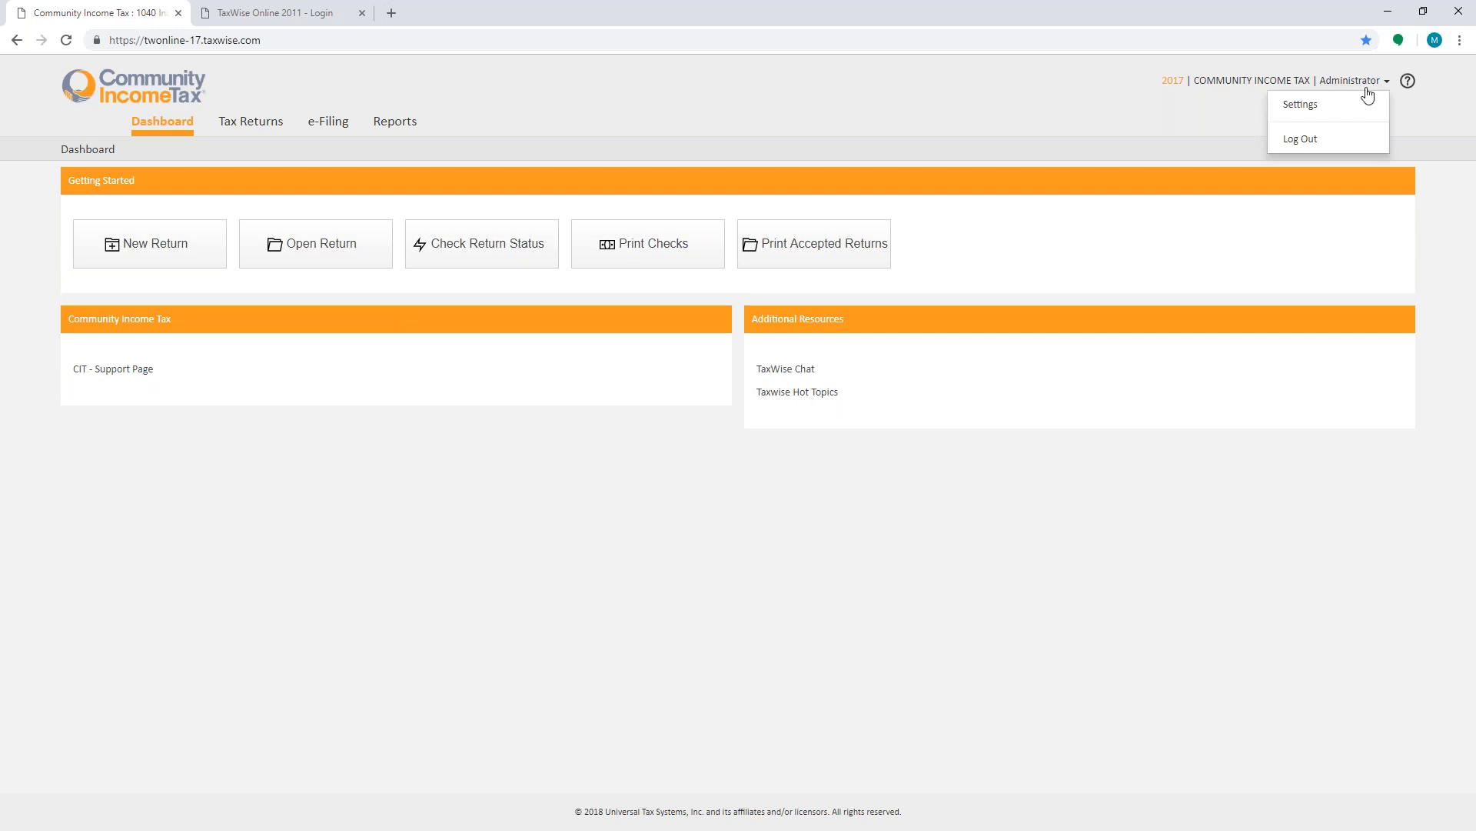
pyautogui.click(1311, 107)
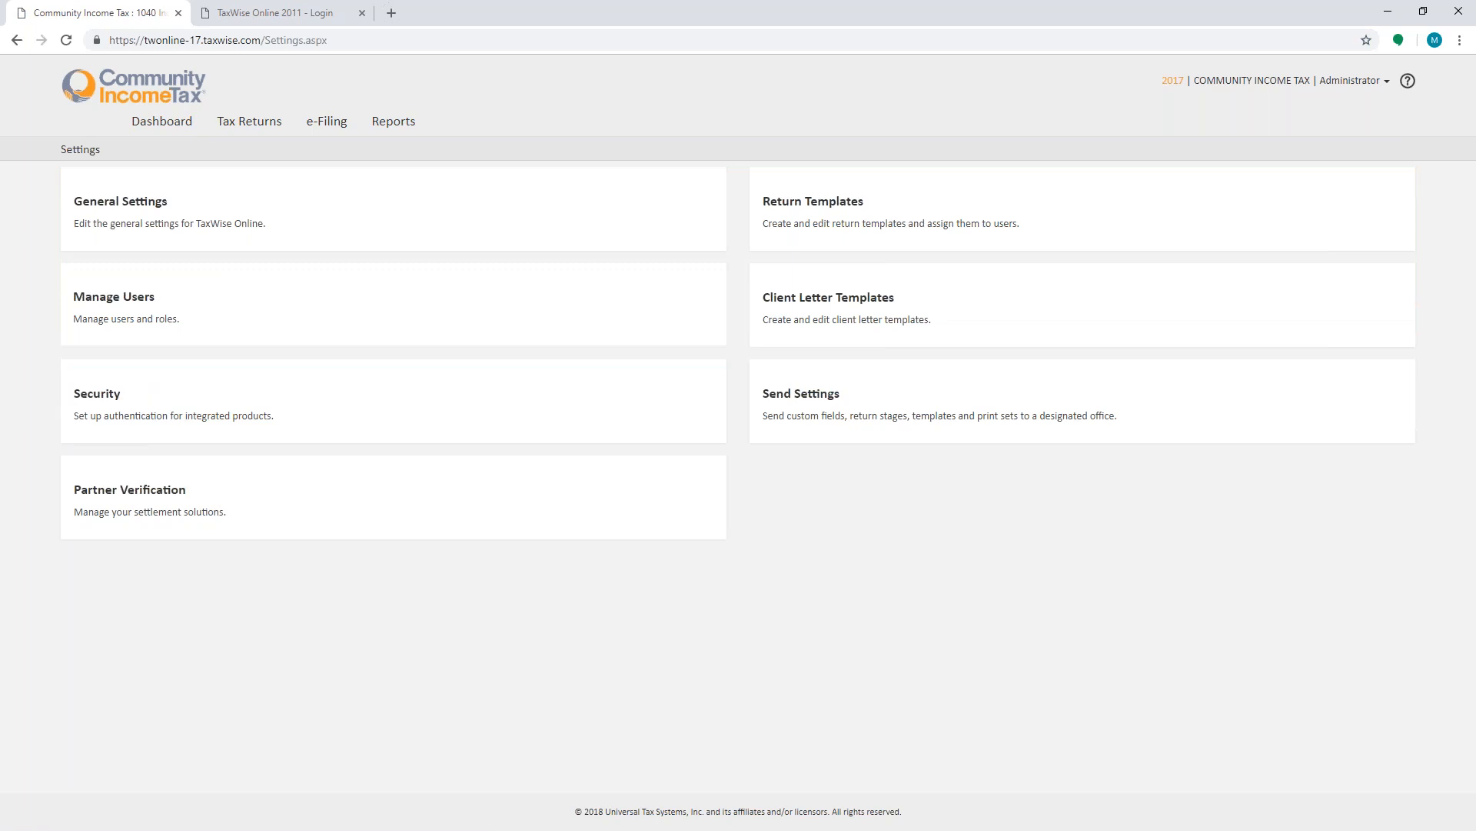
pyautogui.click(100, 207)
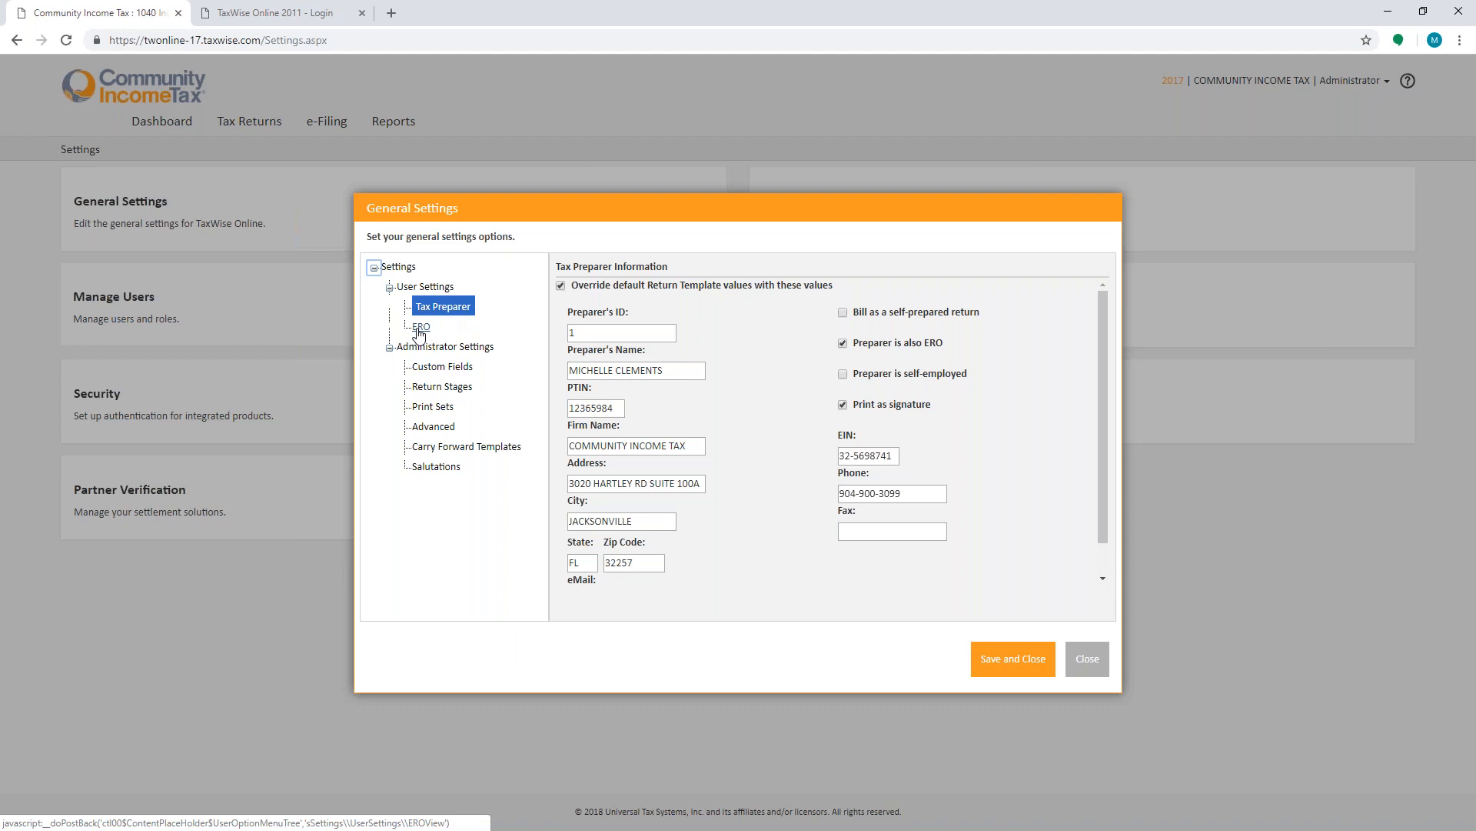
pyautogui.click(646, 331)
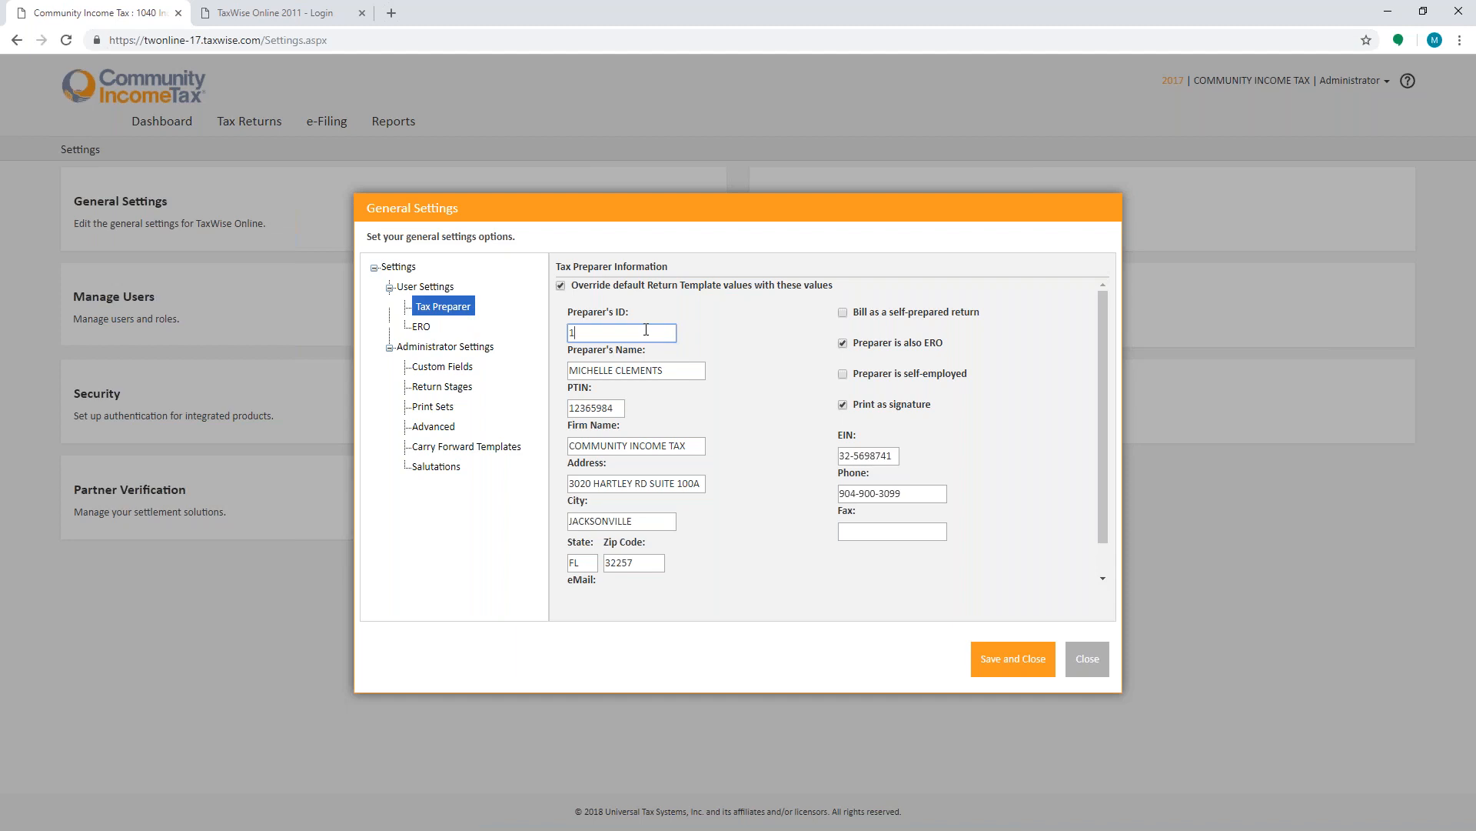
pyautogui.click(446, 370)
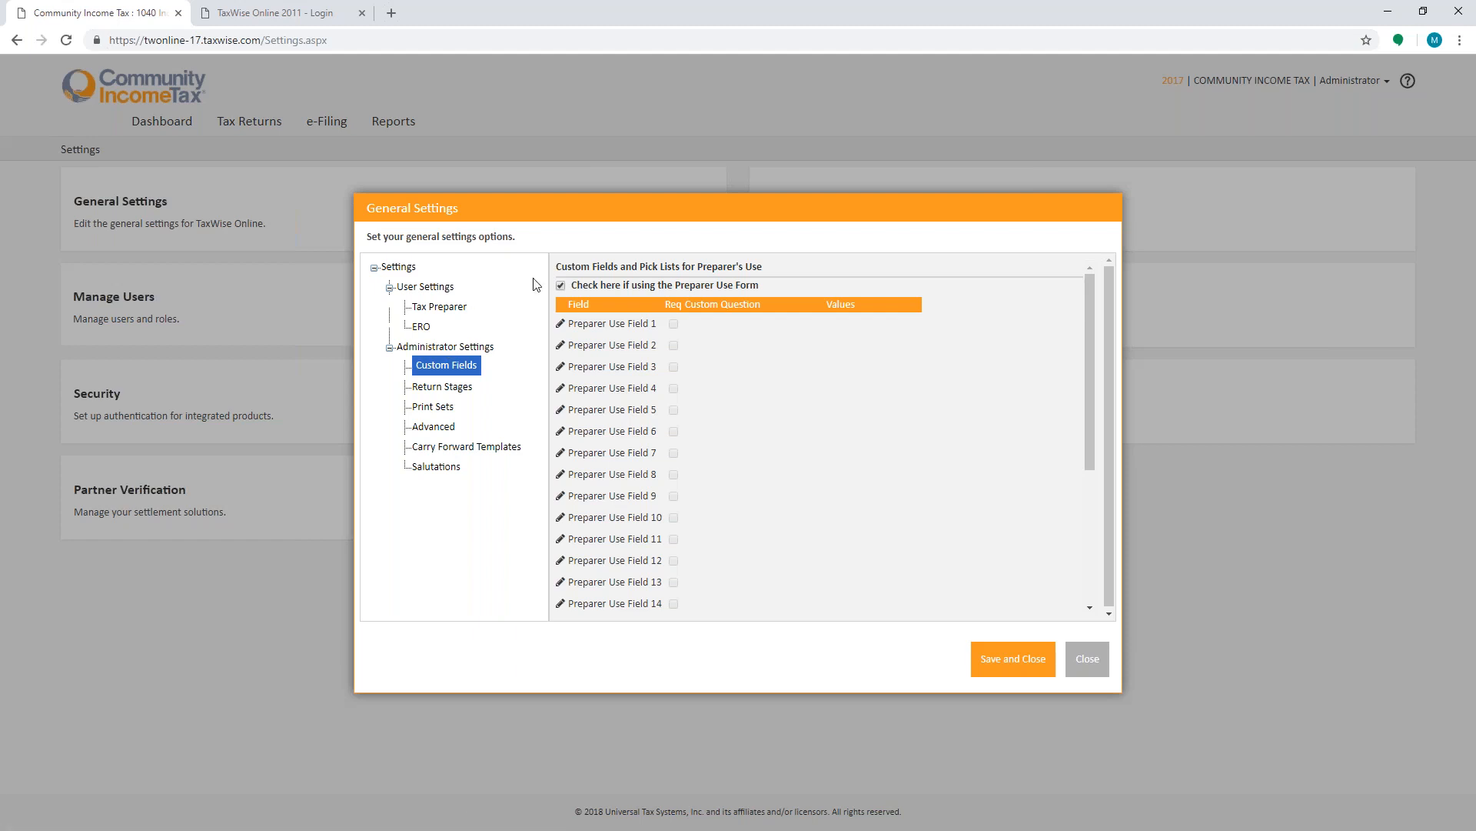
# - Edit Preparer Use Field 1 and set its custom question to "How did you hear about us?"
pyautogui.click(562, 325)
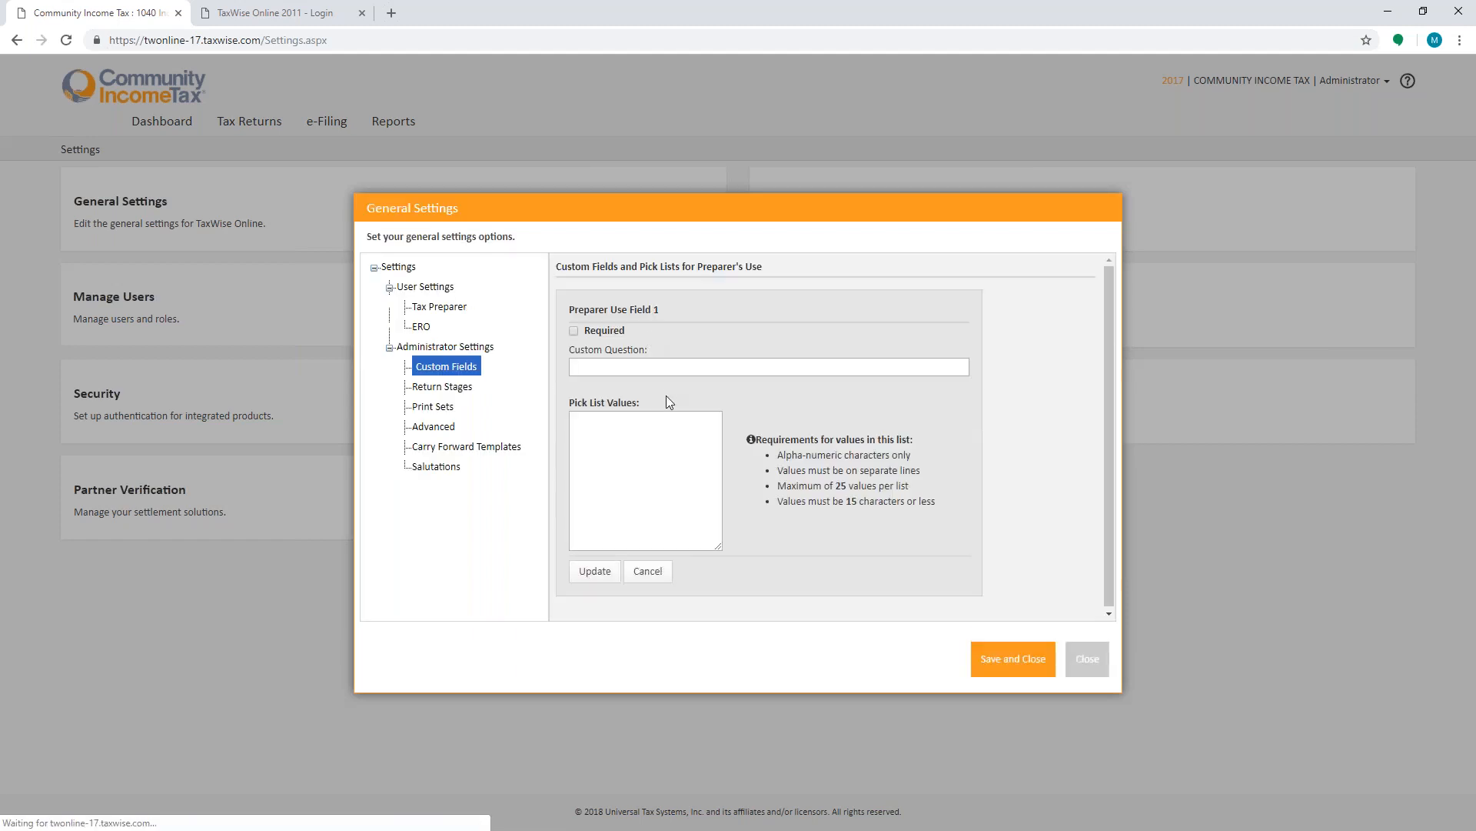
pyautogui.click(674, 370)
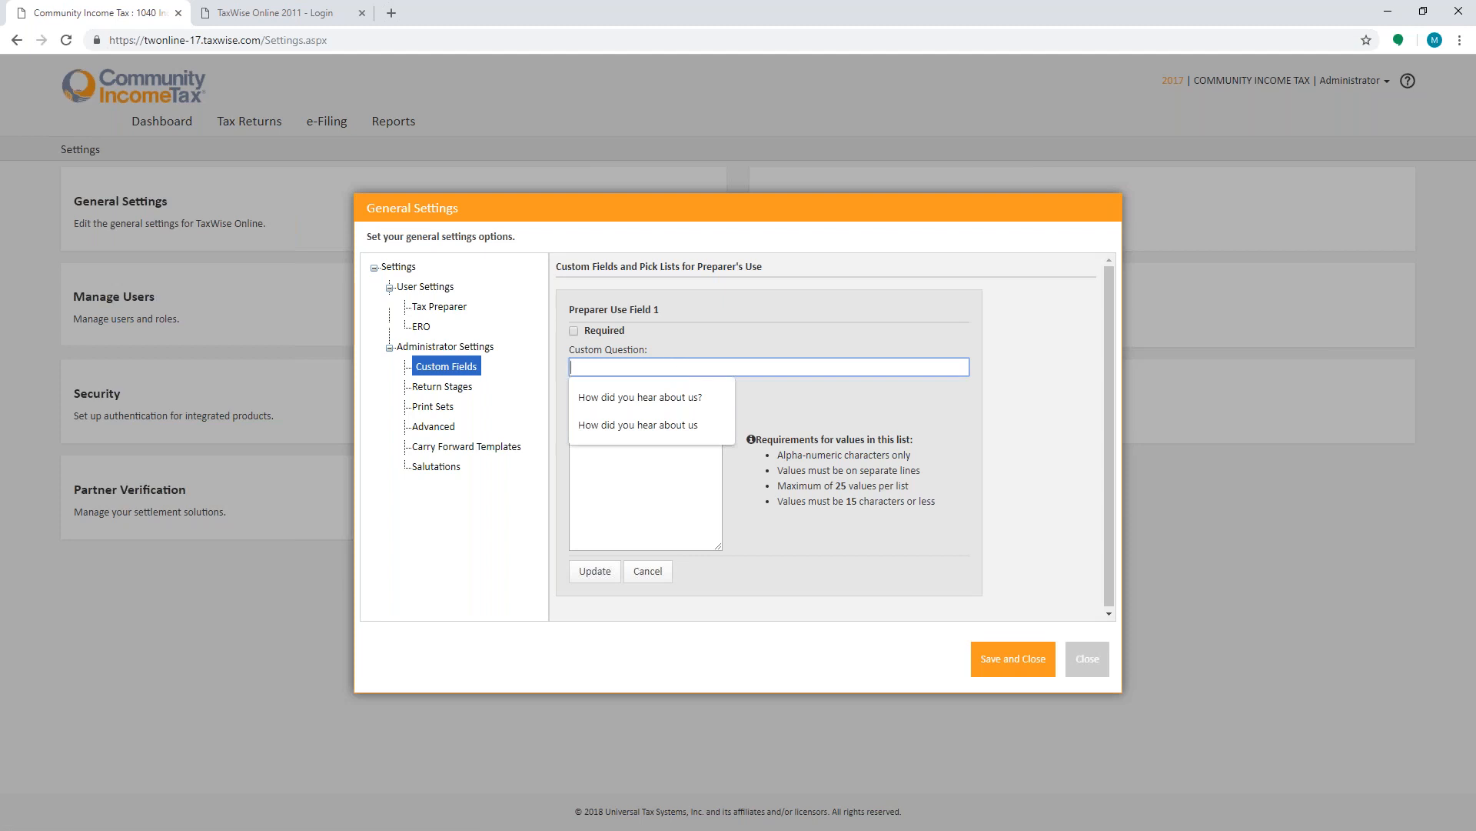
pyautogui.click(673, 398)
pyautogui.click(671, 440)
# - Enter the pick list values radio, flyer, facebook and inst for the field and update it
pyautogui.write('radio ')
pyautogui.write('flyer')
pyautogui.press('Return')
pyautogui.write('facebook')
pyautogui.press('Return')
pyautogui.write('inst')
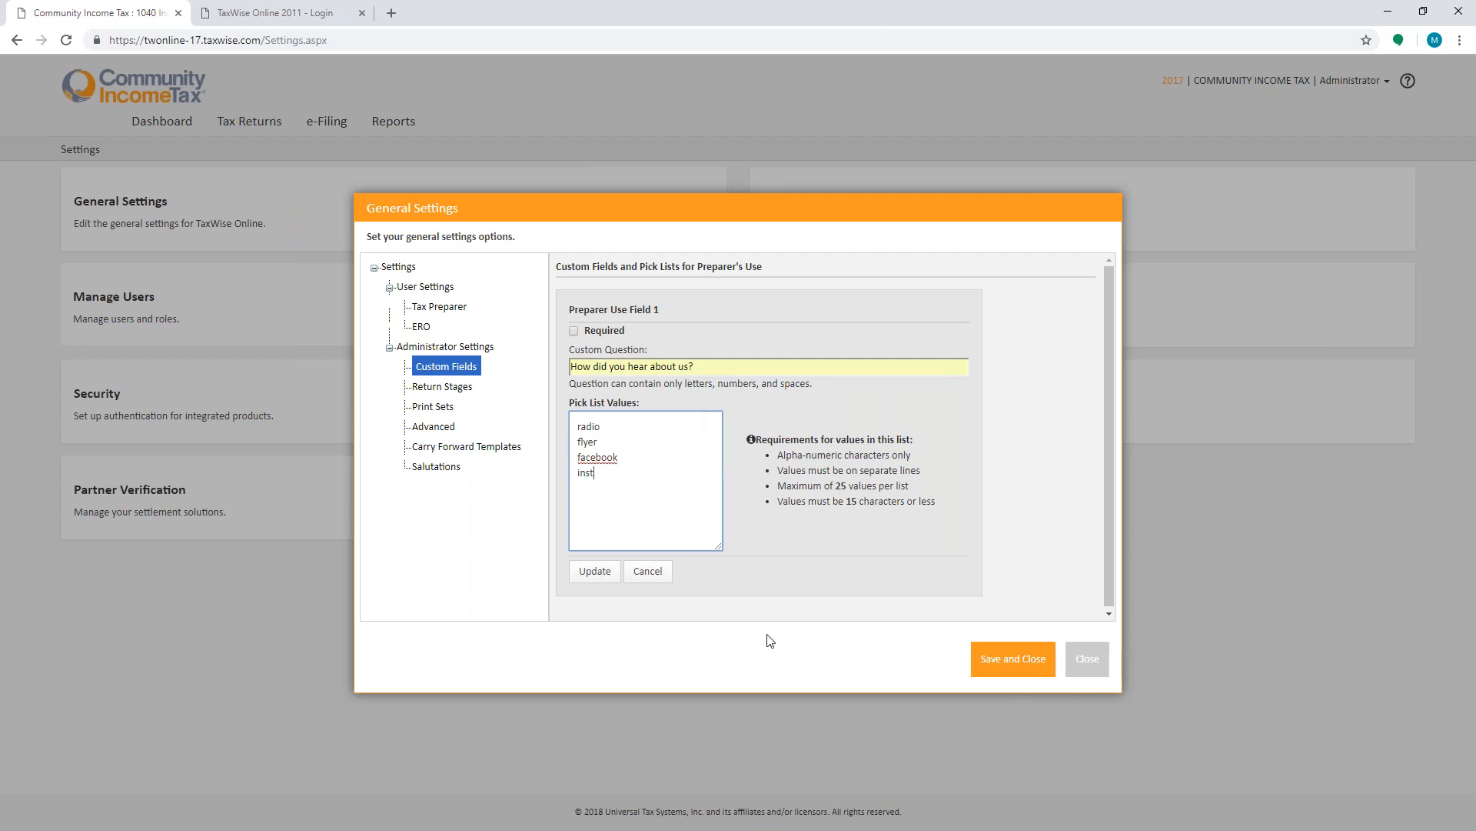
pyautogui.click(596, 573)
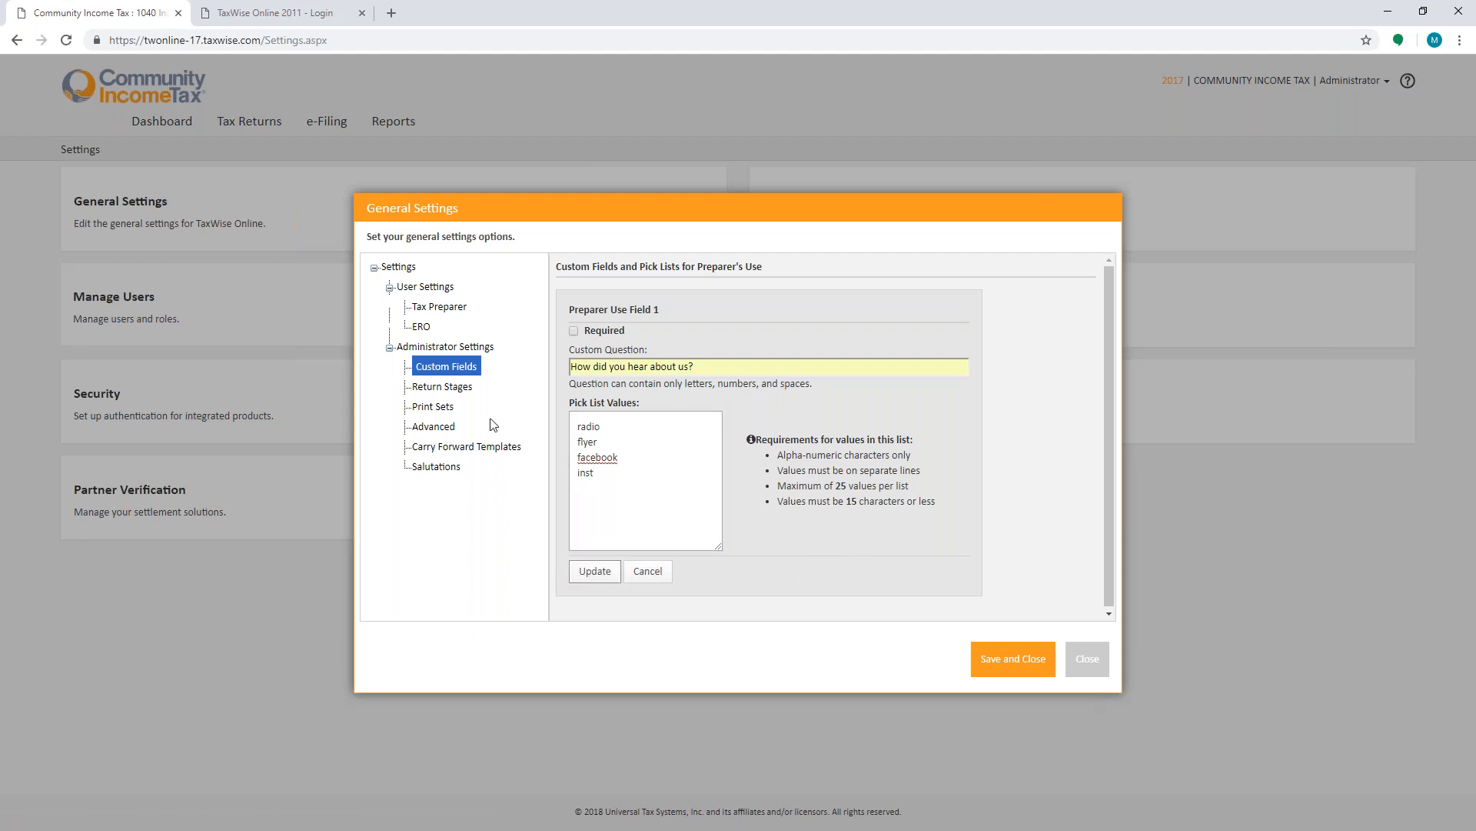
pyautogui.click(999, 656)
pyautogui.click(649, 573)
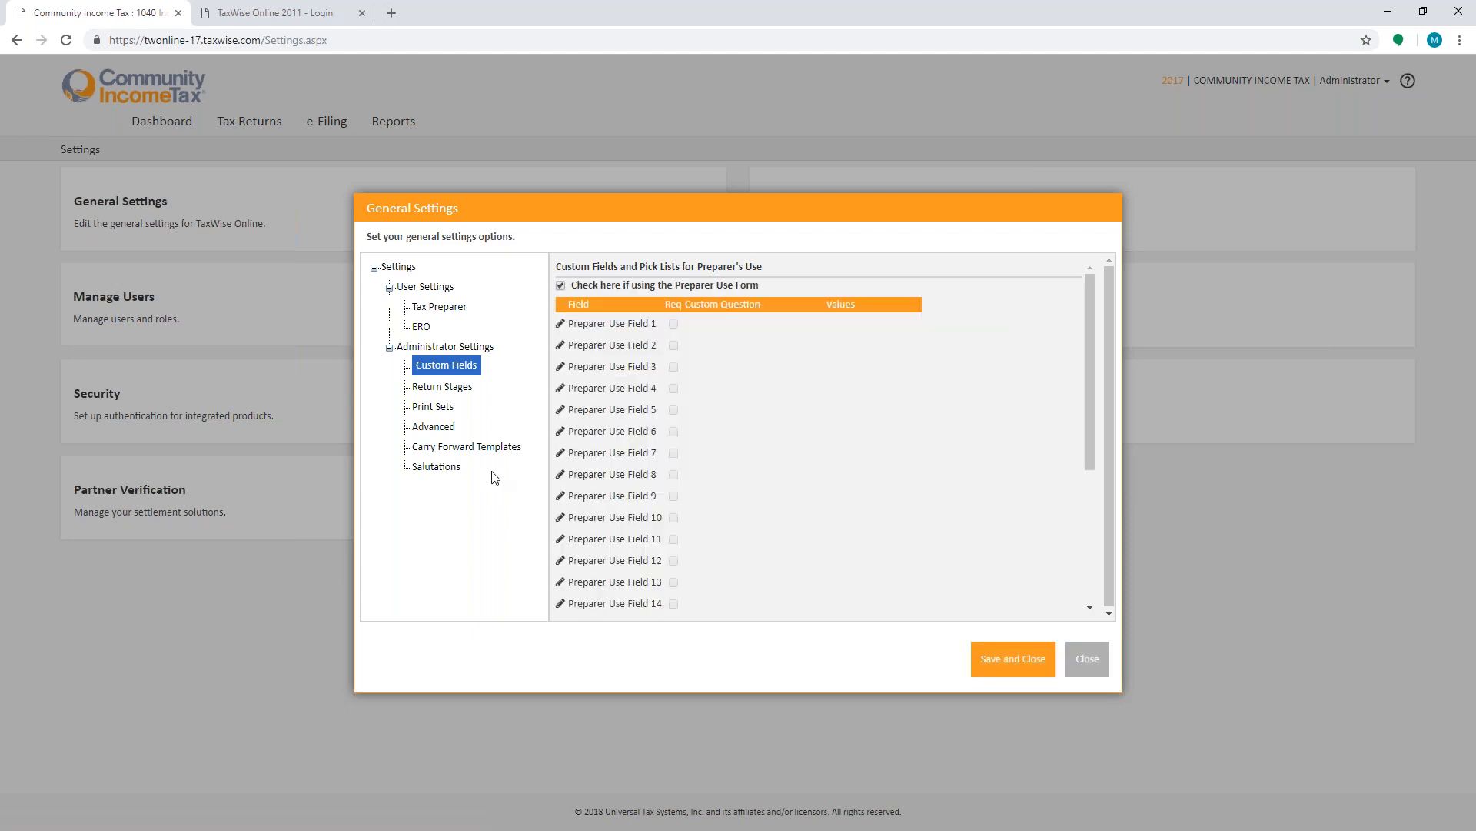
# - Add a new return stage named "Questions"
pyautogui.moveTo(452, 399); pyautogui.dragTo(457, 397)
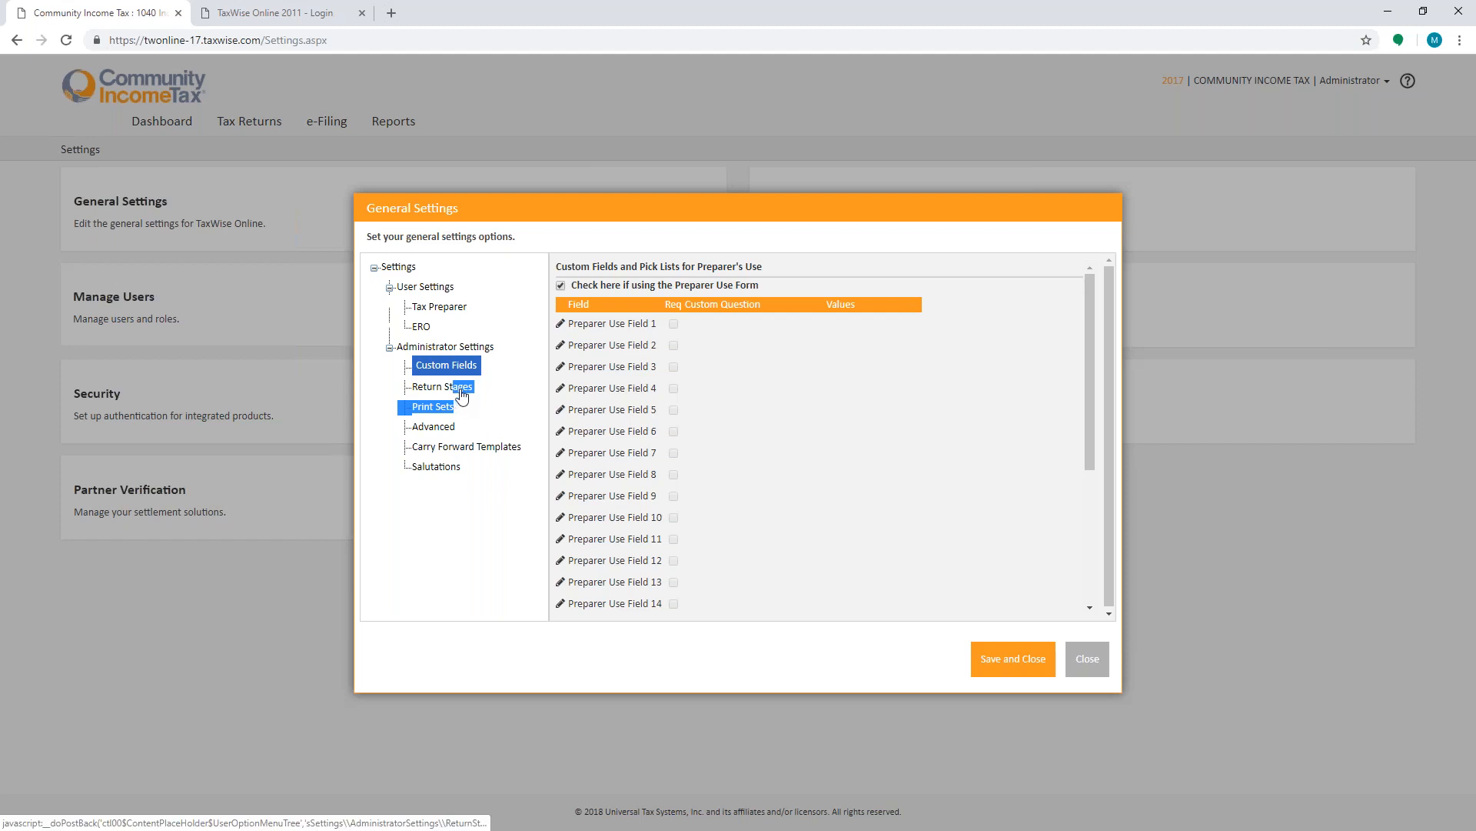
pyautogui.click(456, 394)
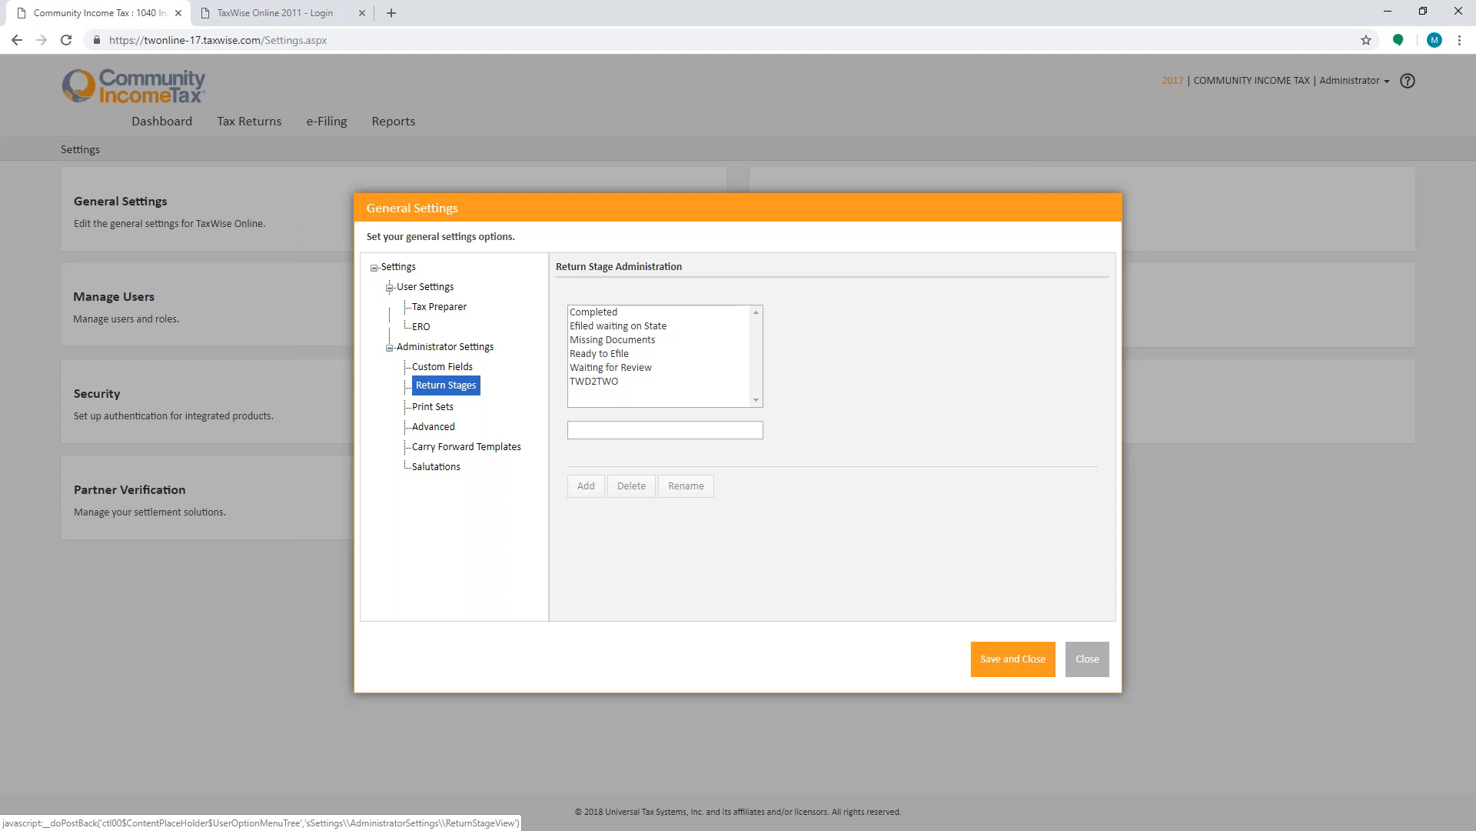
pyautogui.click(643, 433)
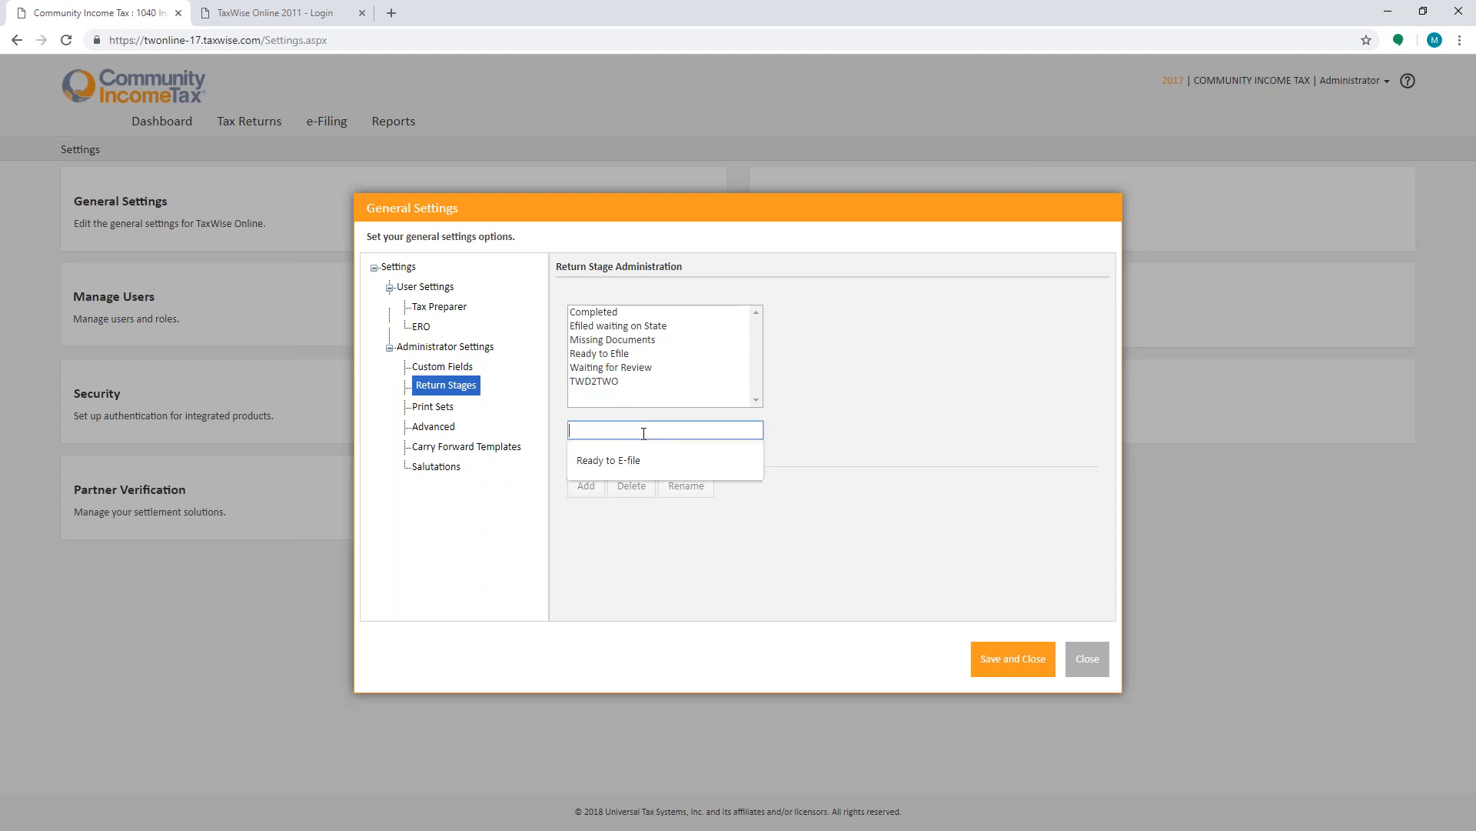
pyautogui.write('Questions')
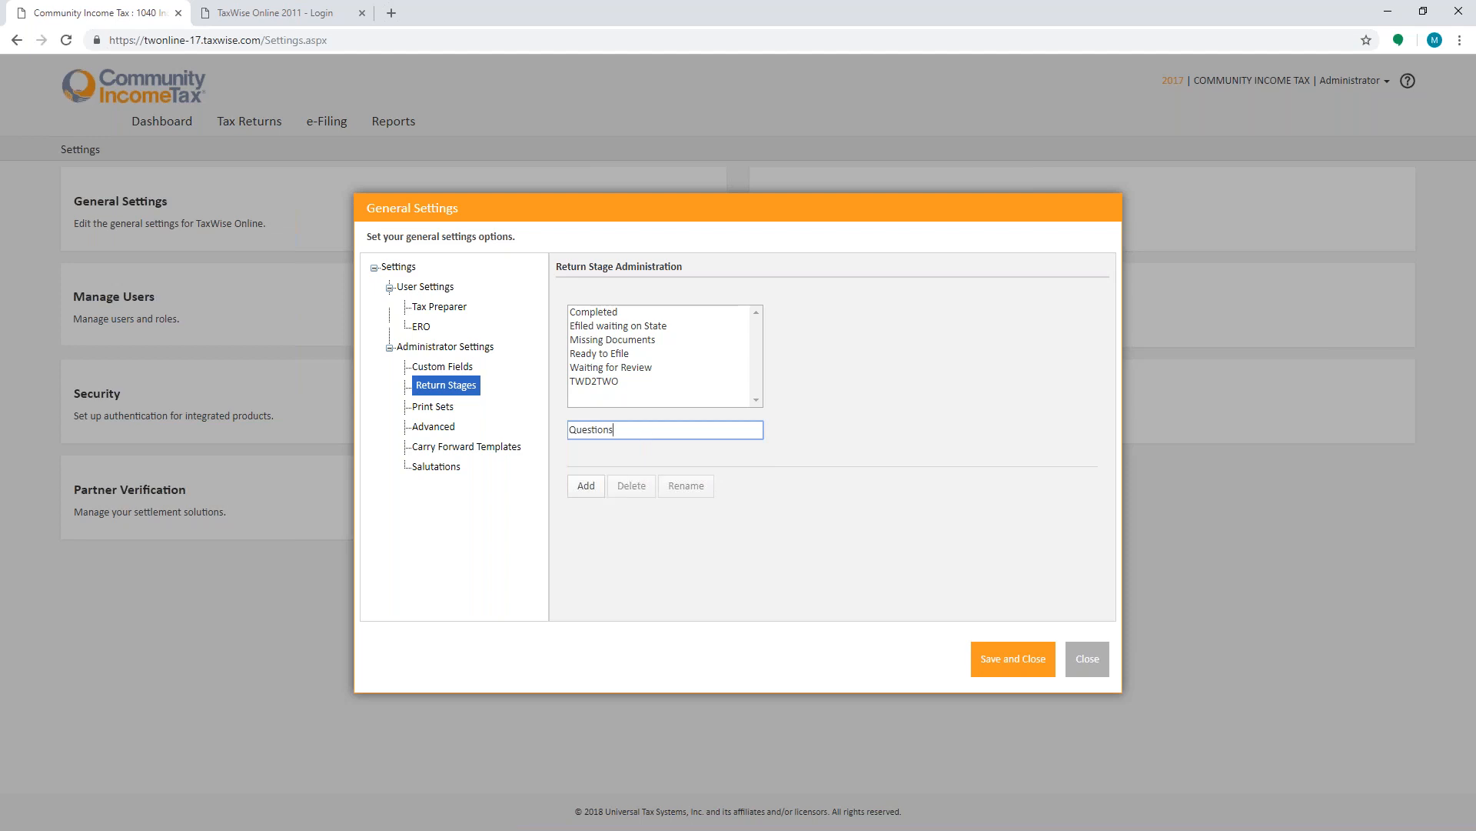
pyautogui.click(594, 490)
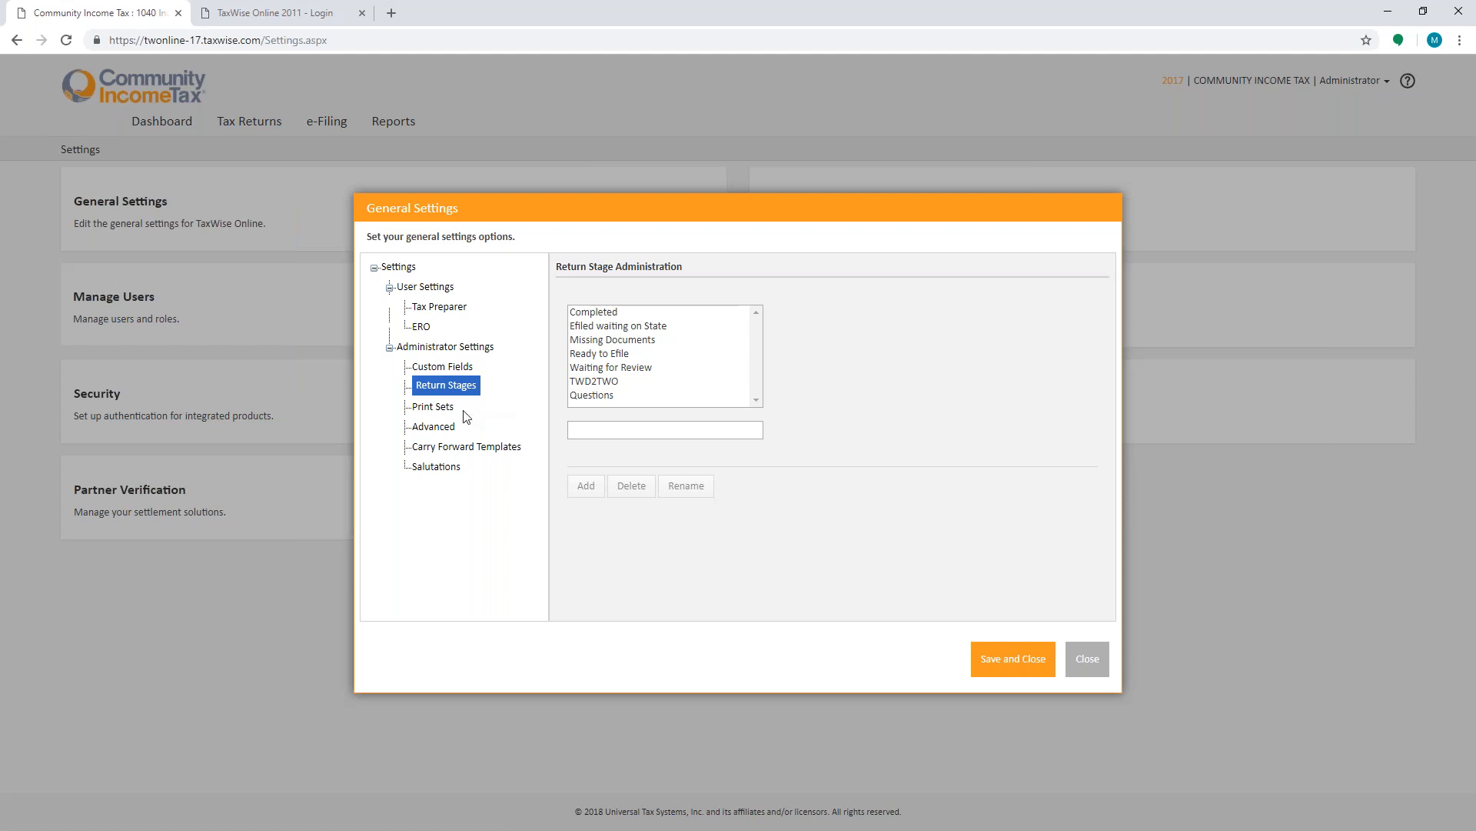
# - Review the Print Sets, Advanced and Carry Forward Templates sections, then save and close the general settings
pyautogui.click(433, 407)
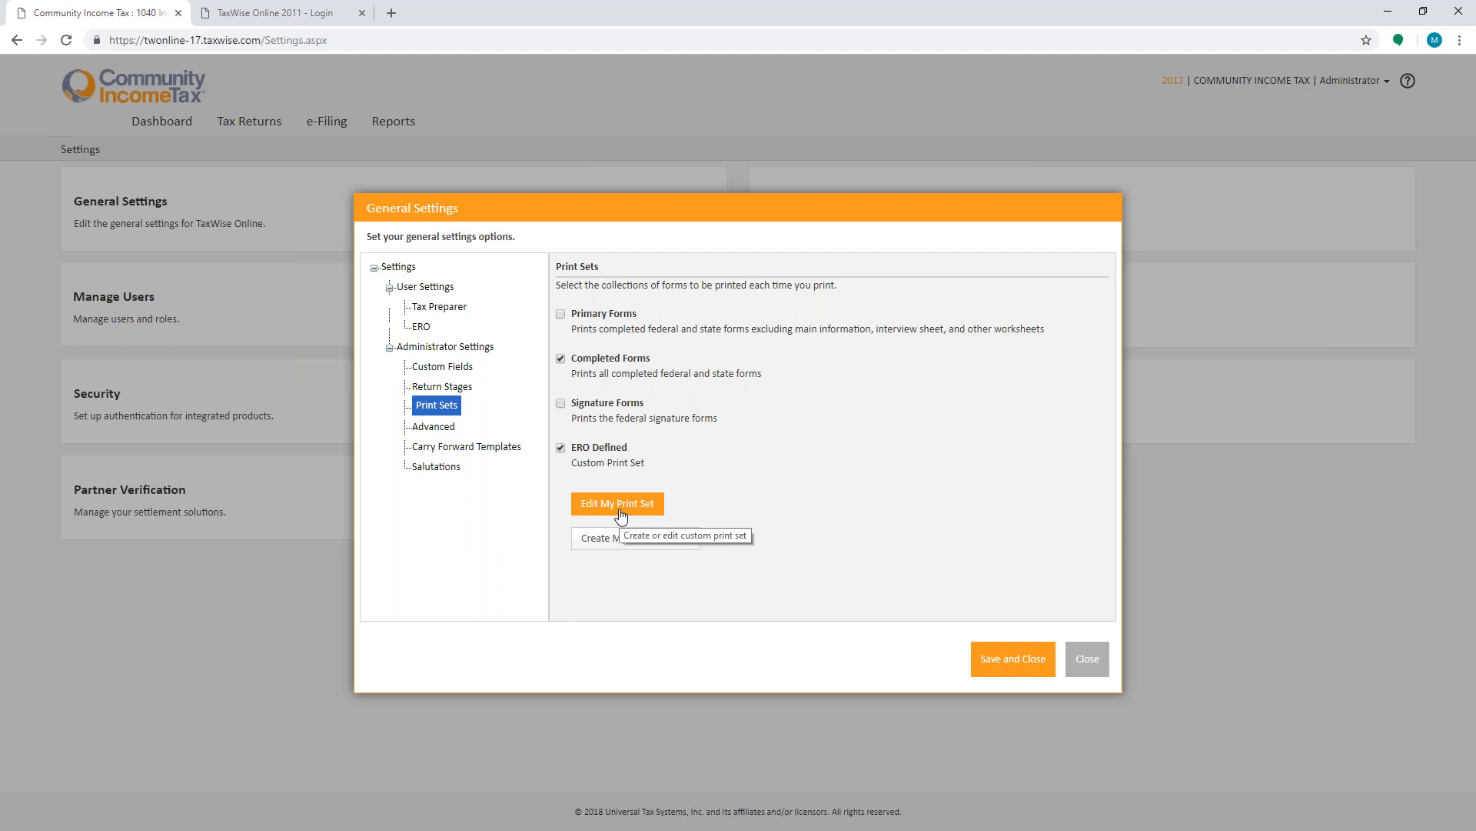
pyautogui.click(435, 428)
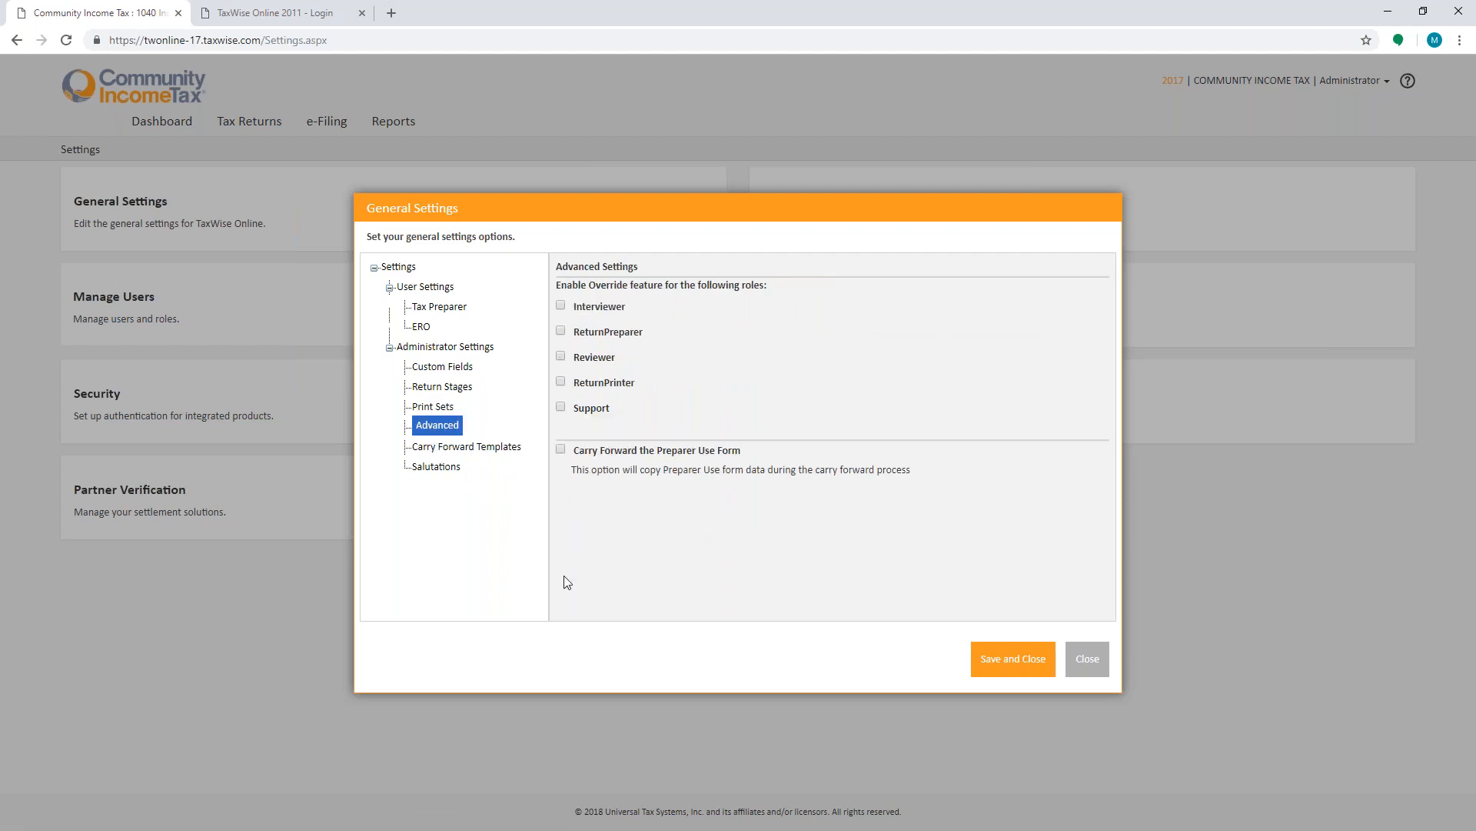
pyautogui.click(454, 445)
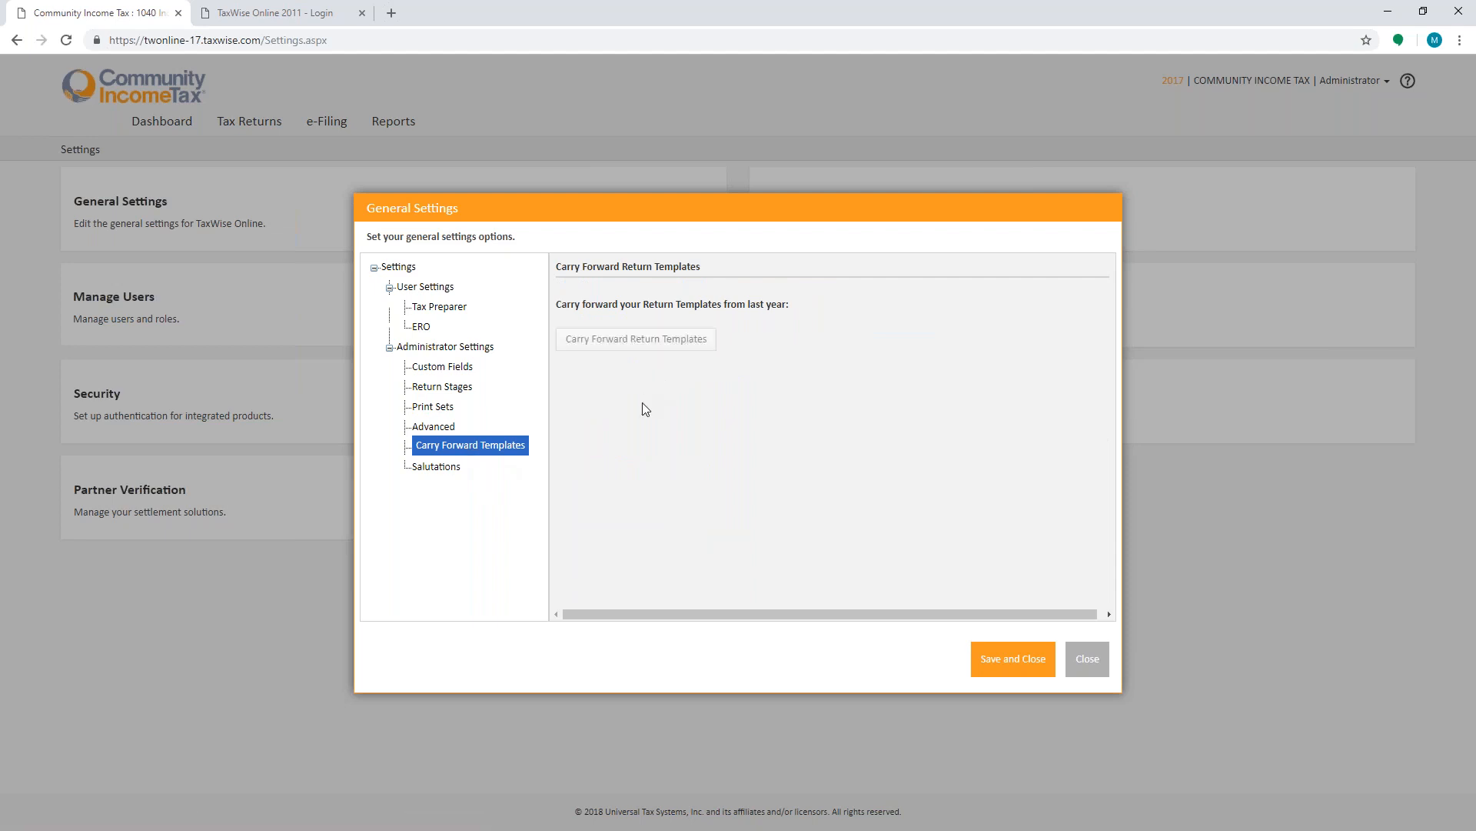
pyautogui.click(999, 668)
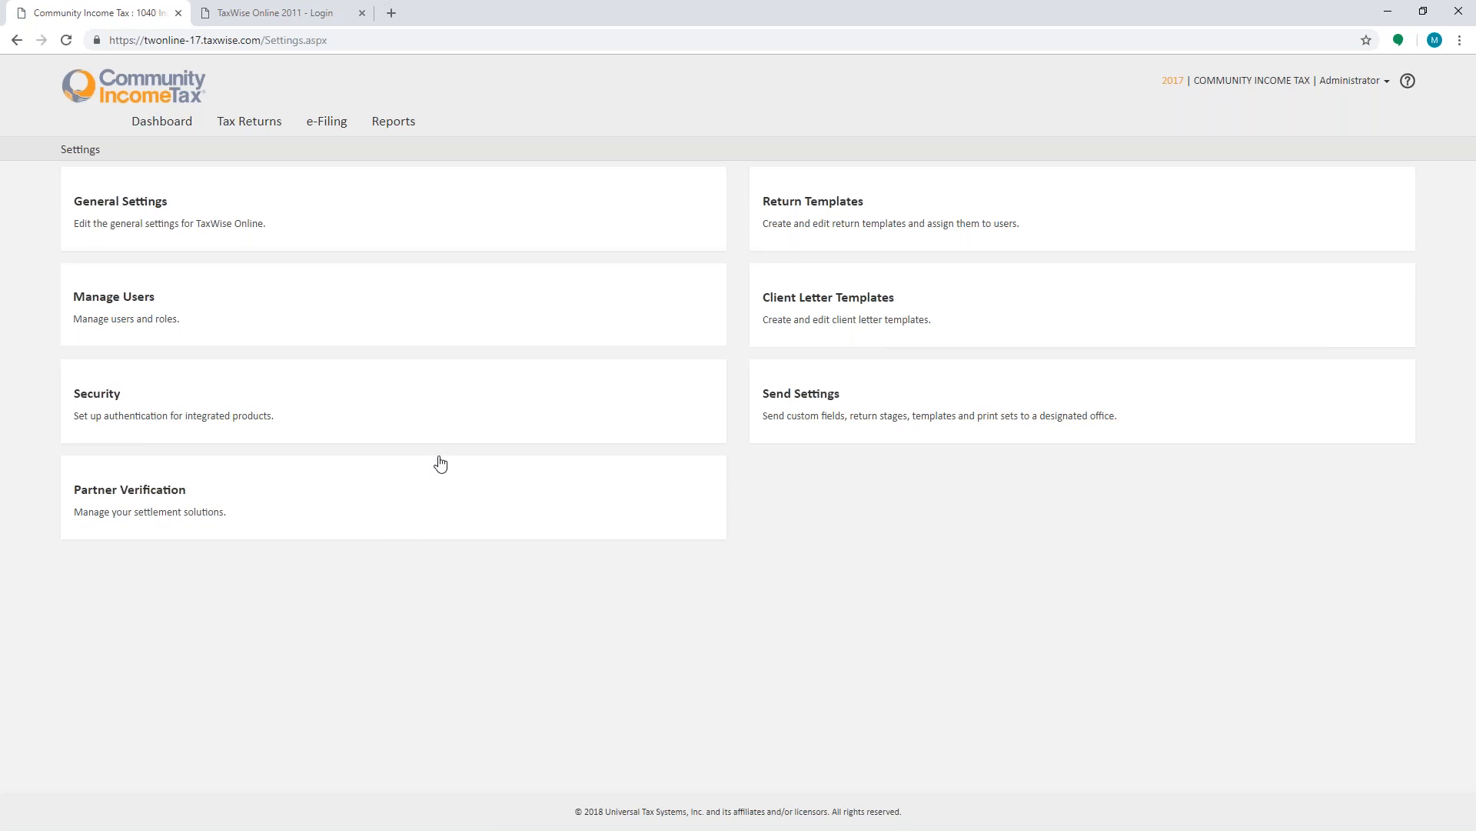
# - Start creating a new user with the LicensedUser role assigned, then cancel and close the user manager
pyautogui.click(133, 304)
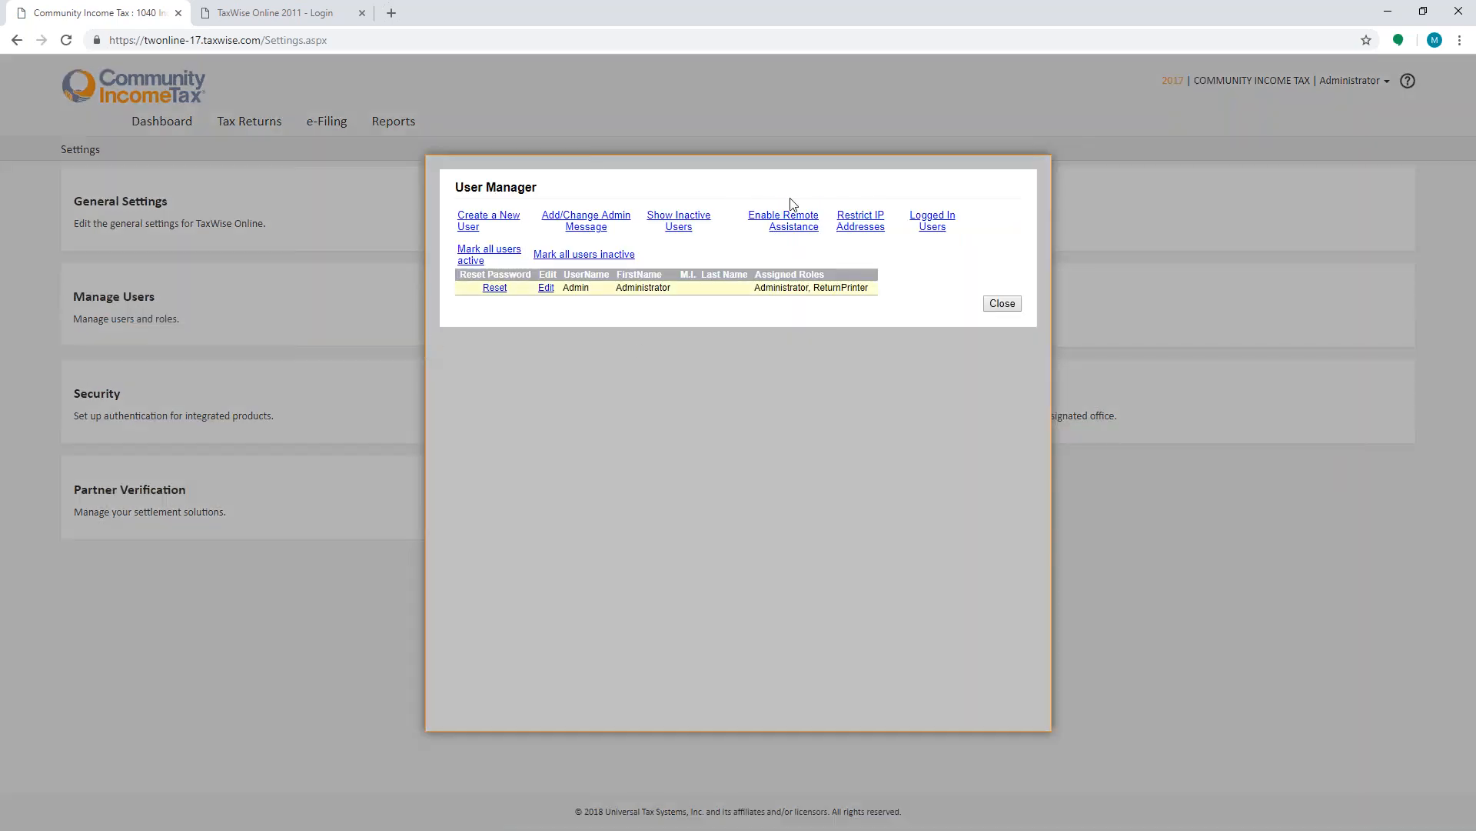
pyautogui.click(489, 216)
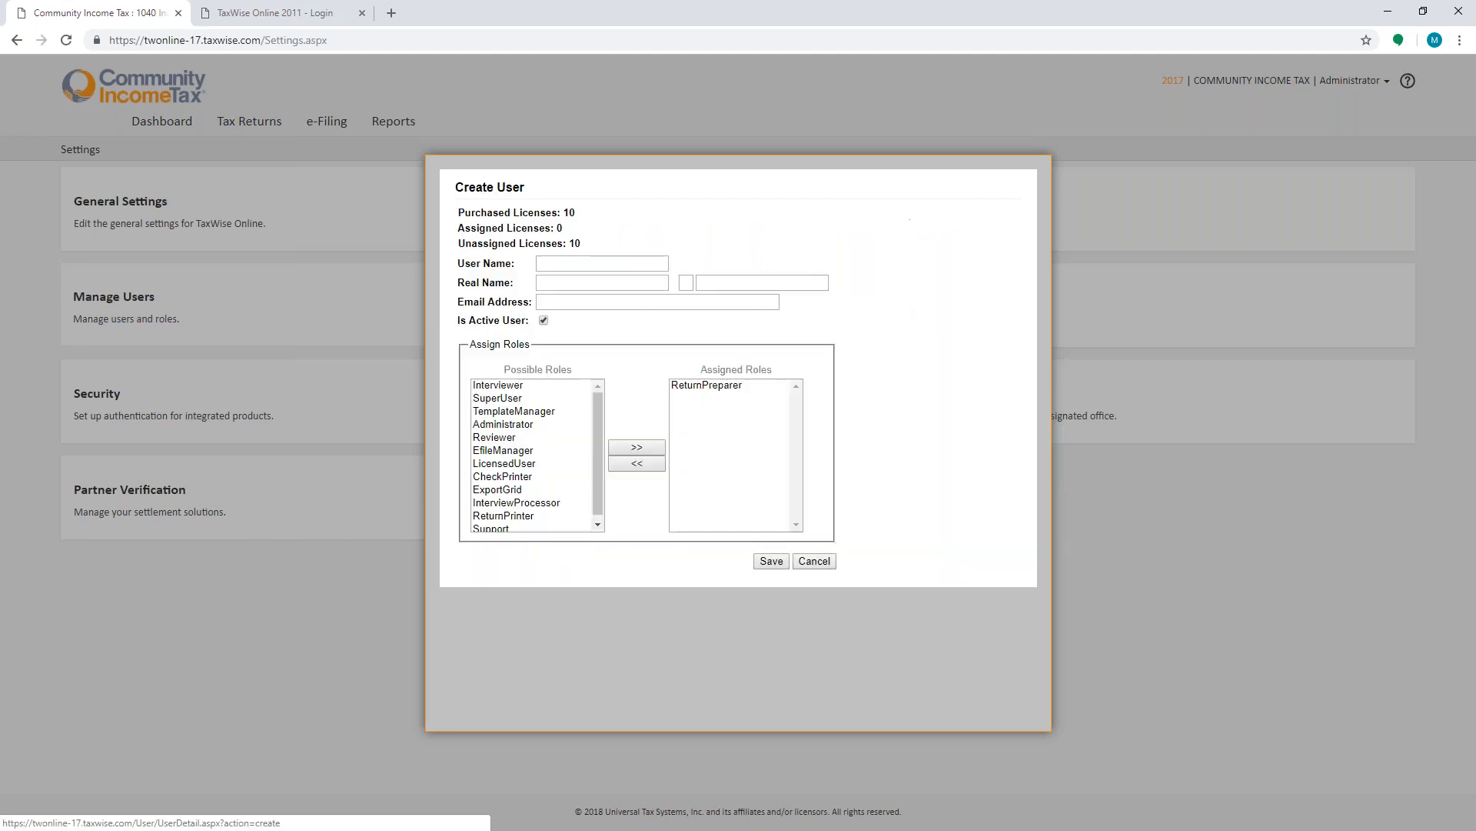
pyautogui.click(506, 465)
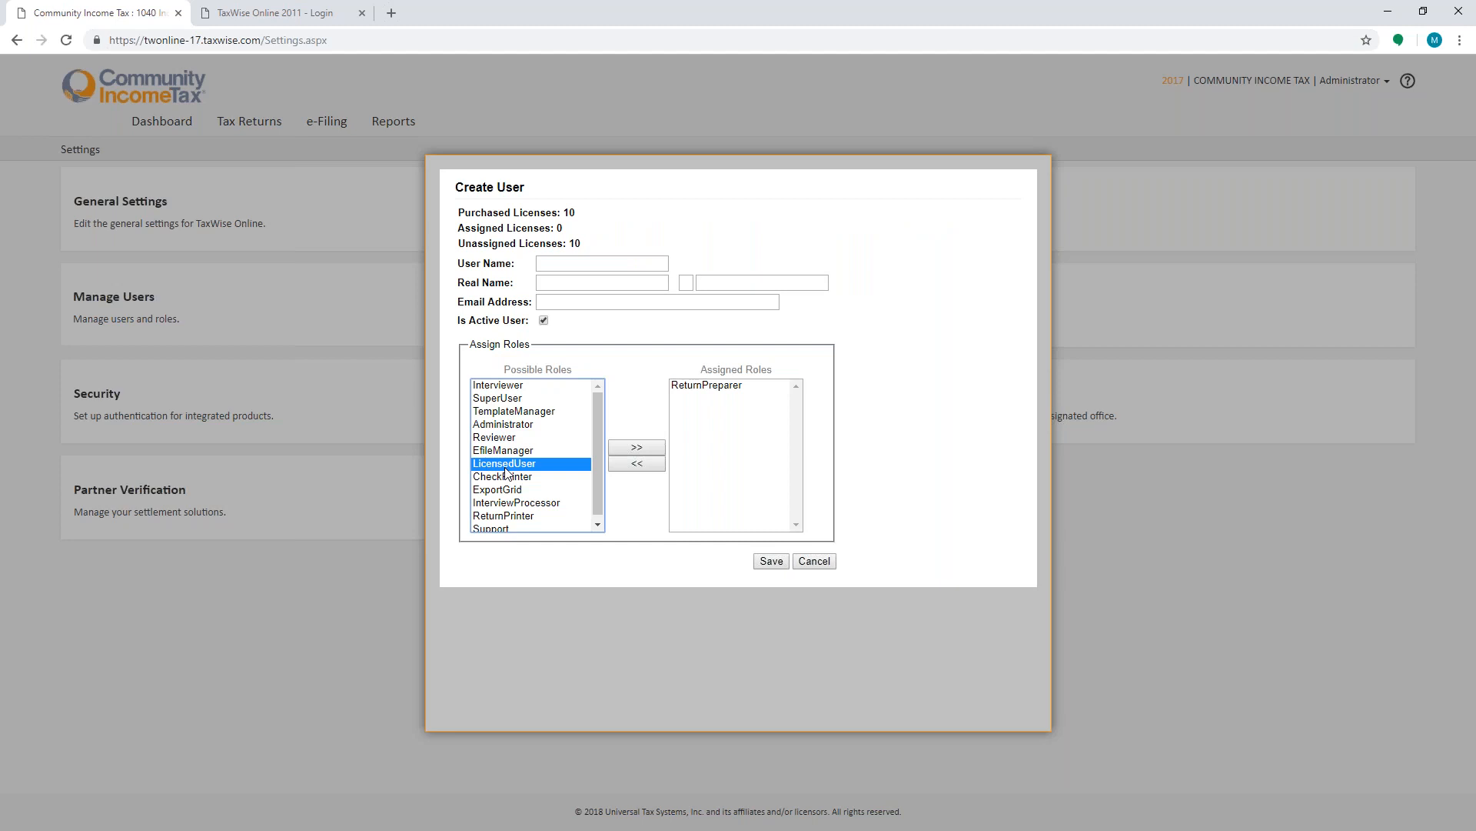
pyautogui.click(637, 447)
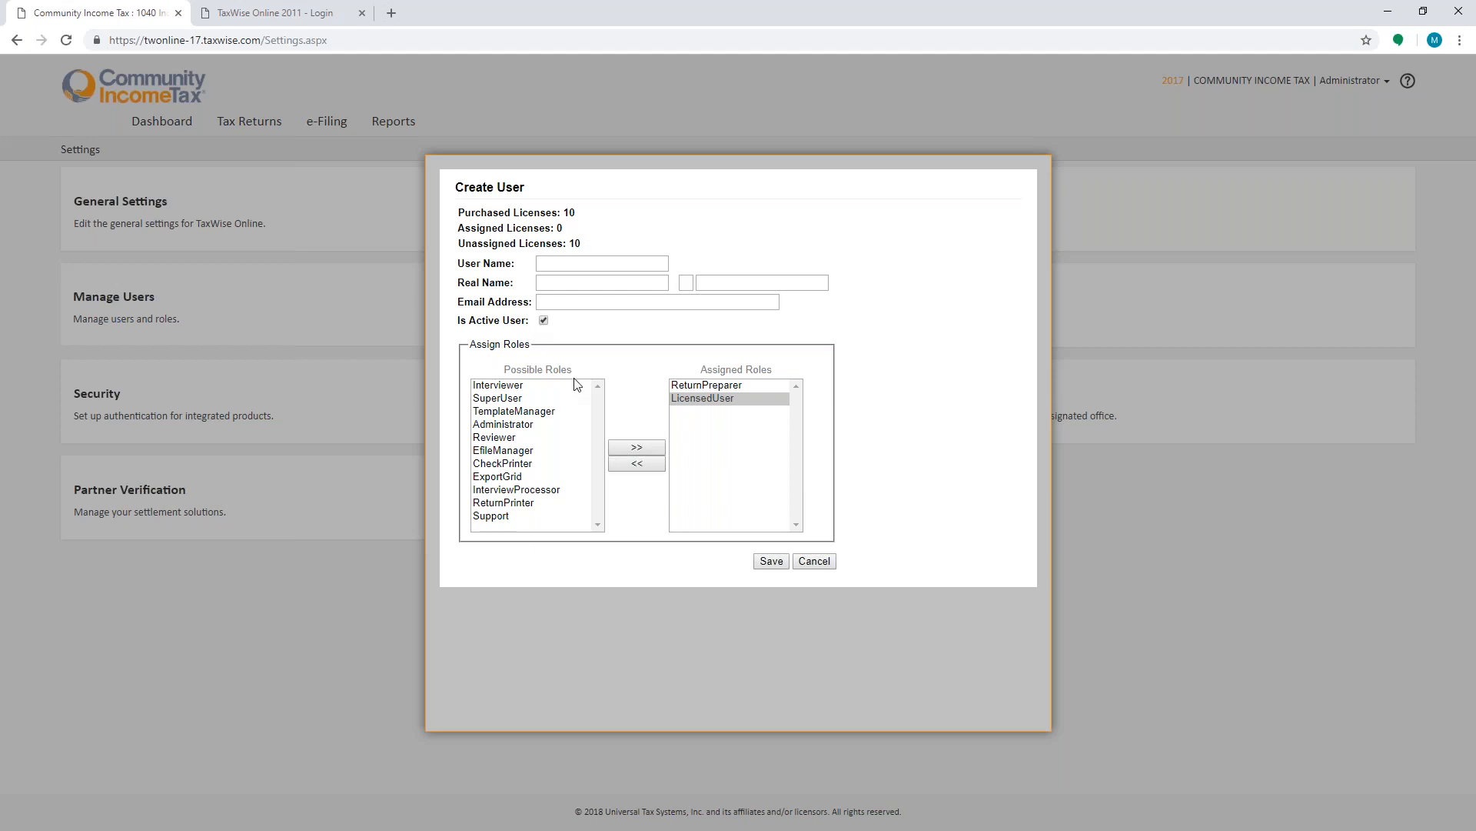
pyautogui.click(815, 561)
pyautogui.click(1002, 304)
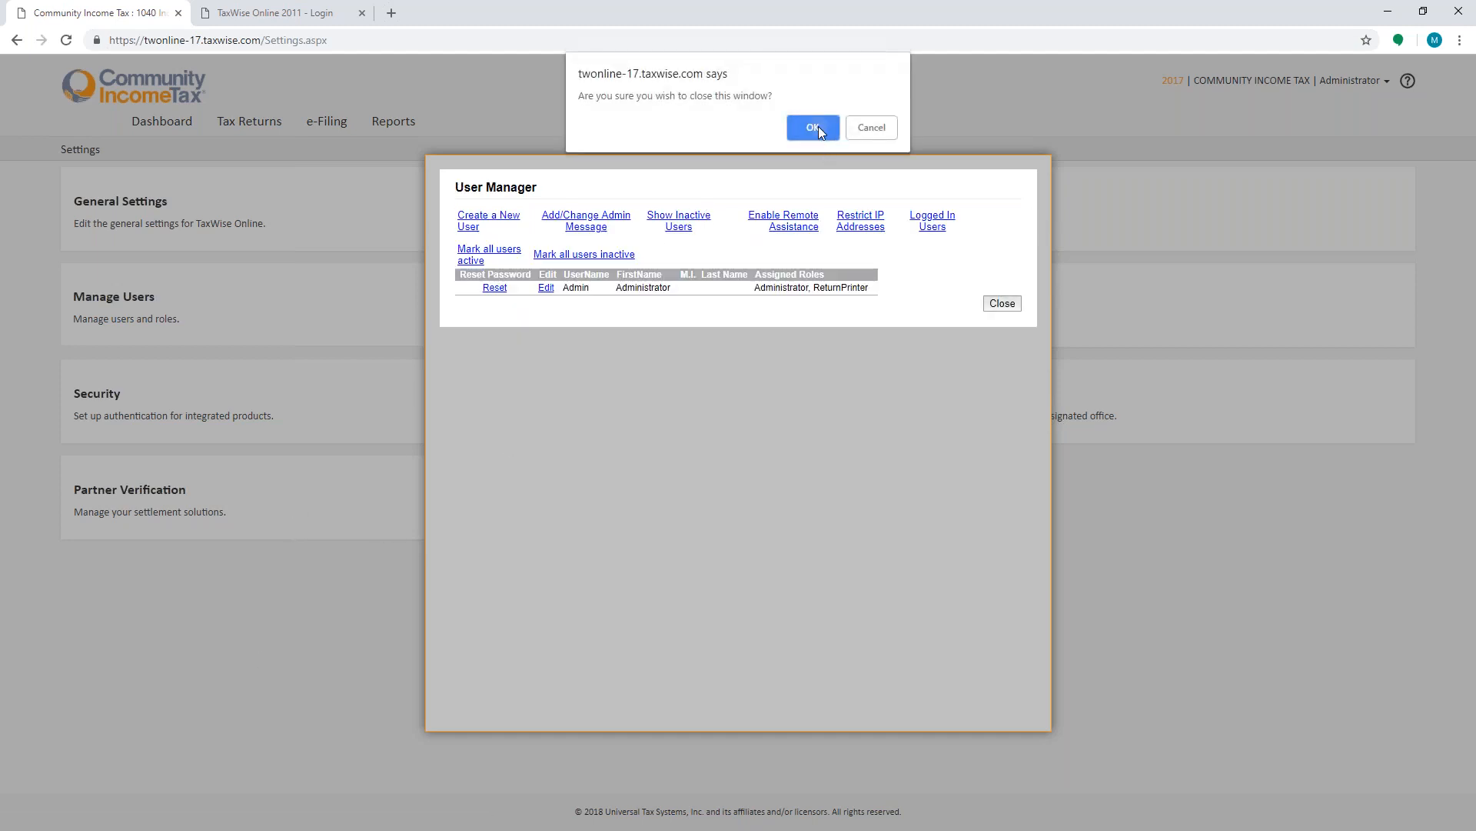
pyautogui.click(815, 127)
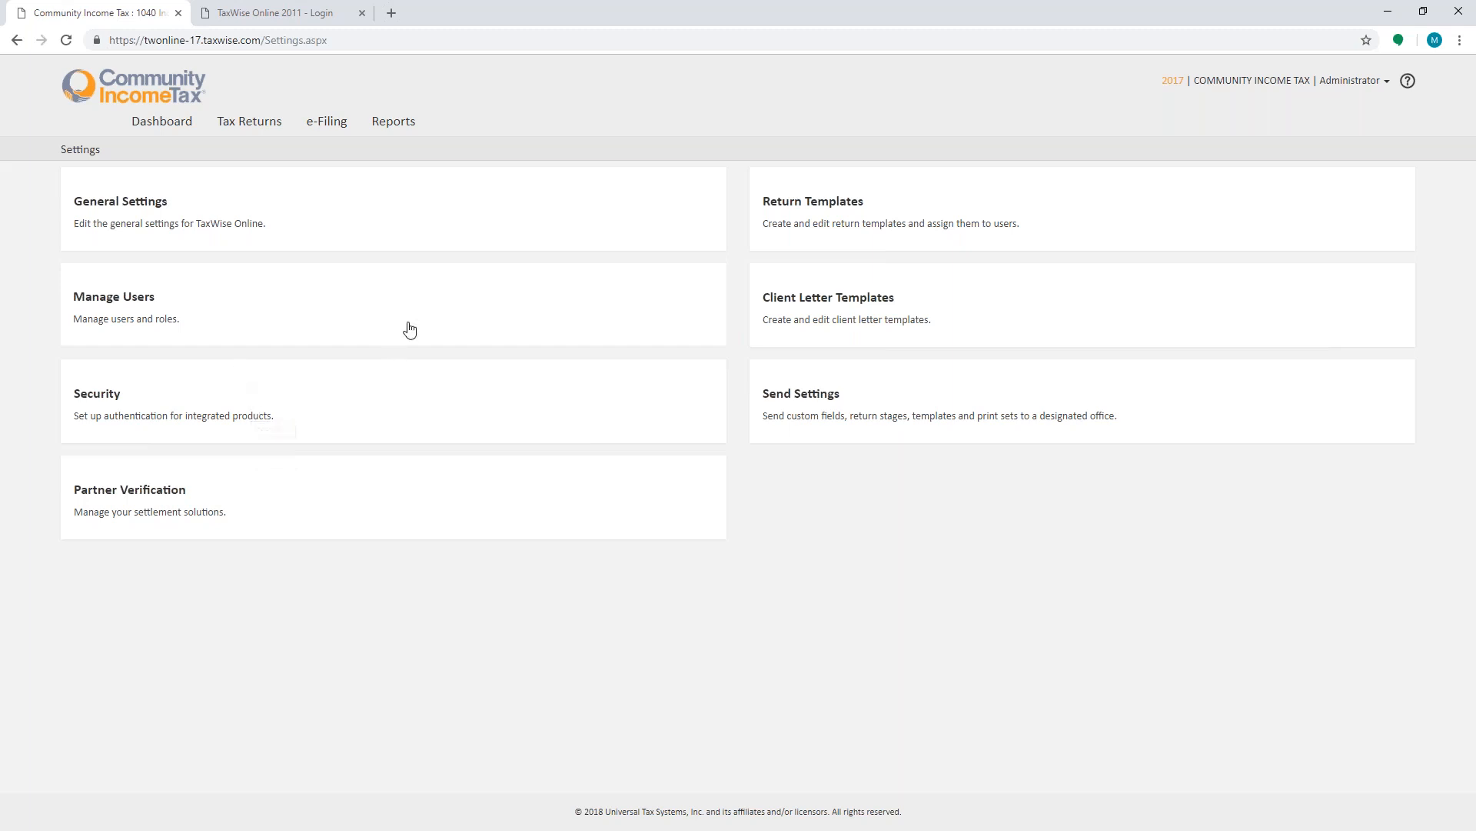
# - Open the 1040 return template for editing and scroll through its Main Information Sheet
pyautogui.click(779, 203)
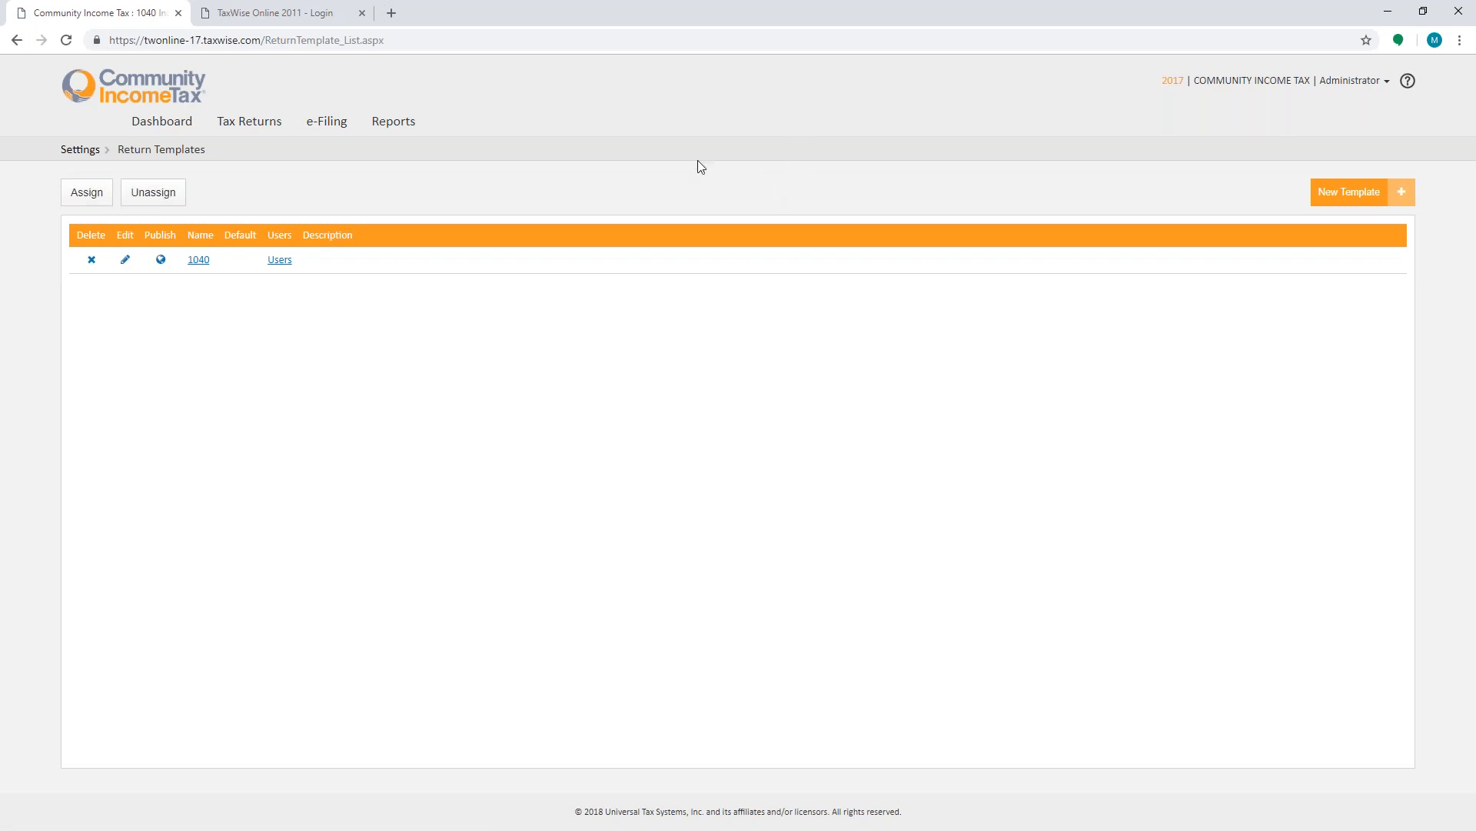
pyautogui.click(125, 262)
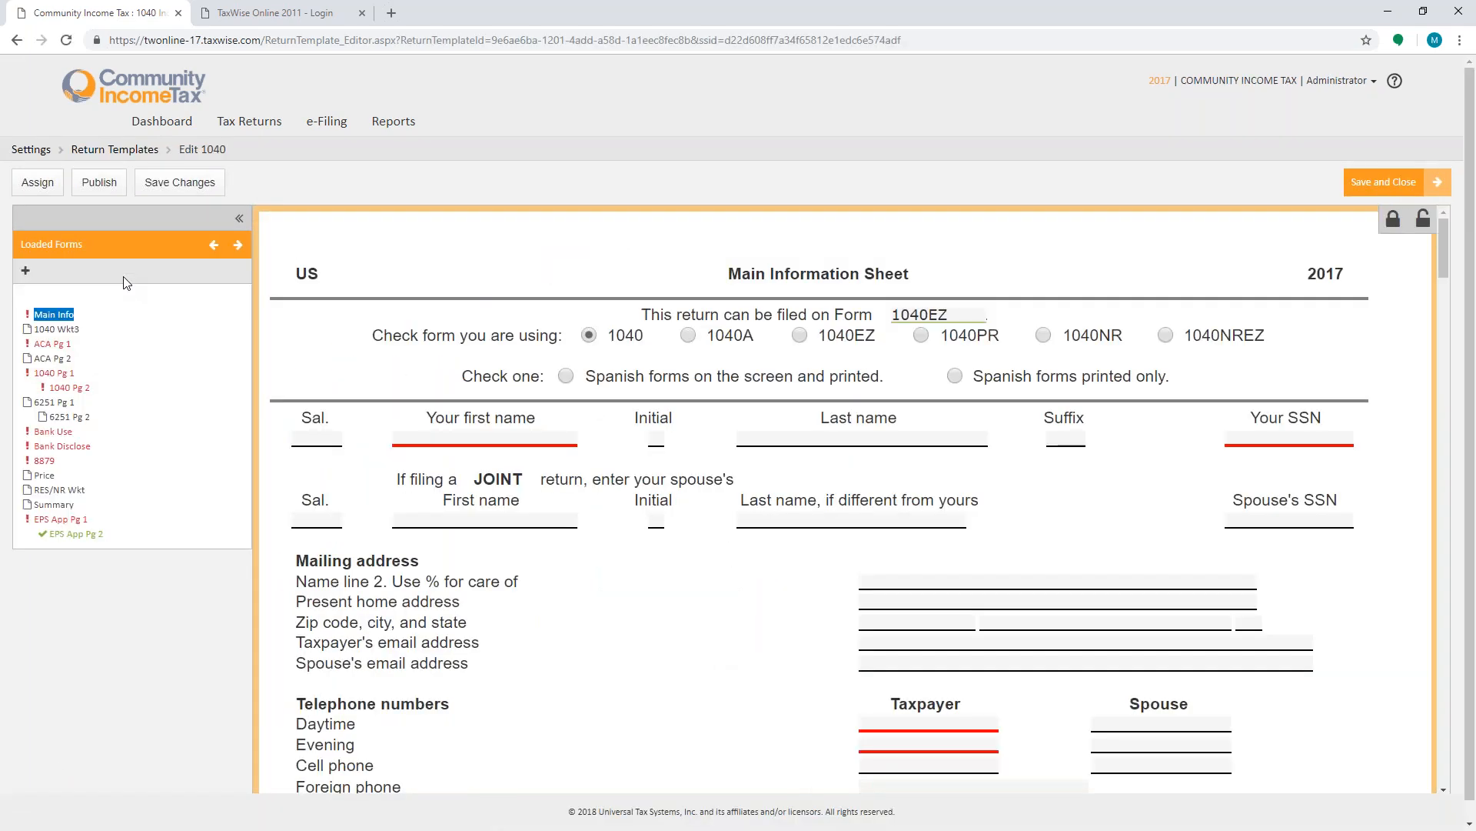
pyautogui.scroll(-10, 849, 303)
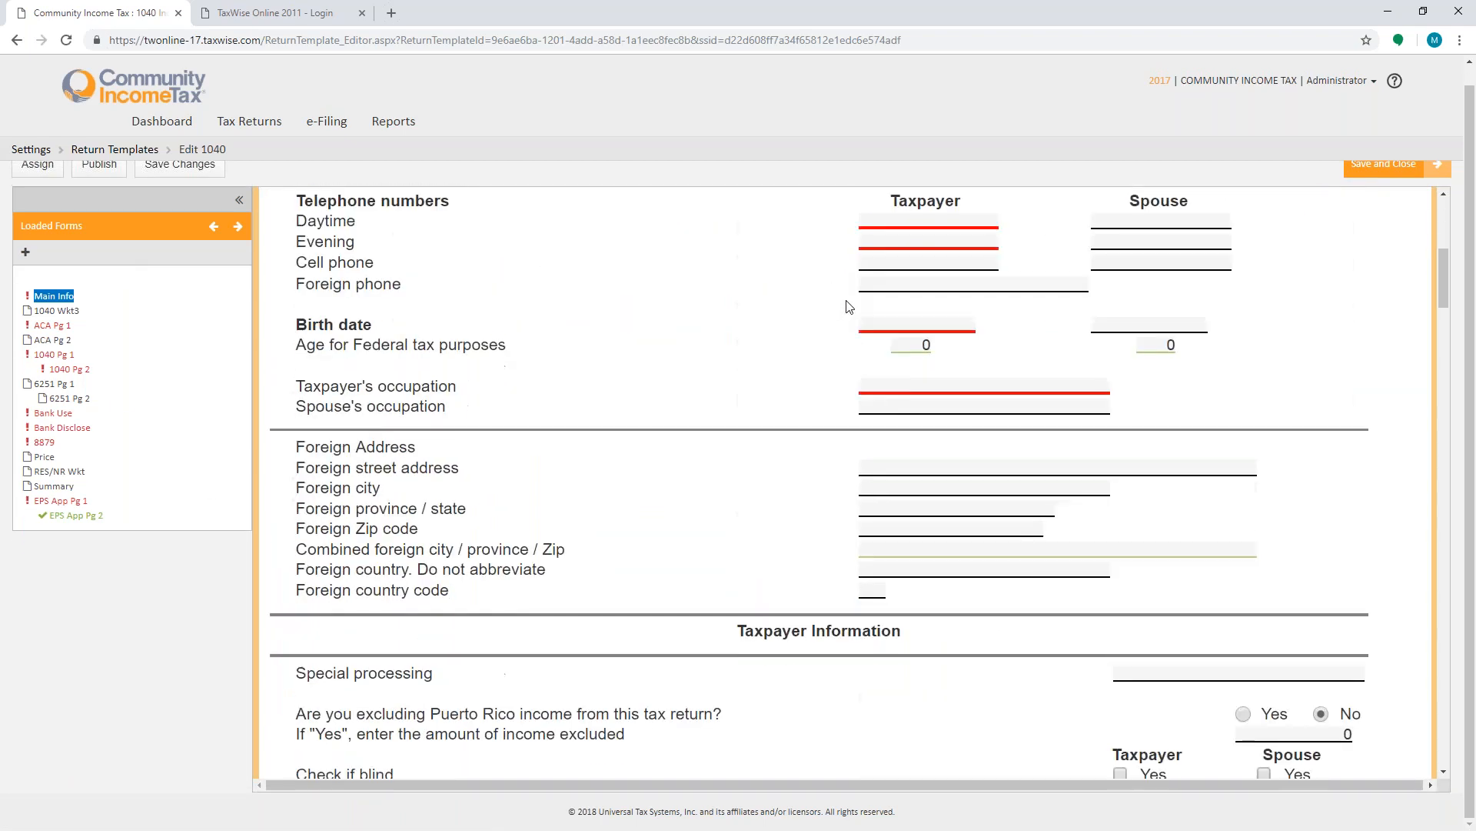
pyautogui.scroll(-20, 859, 303)
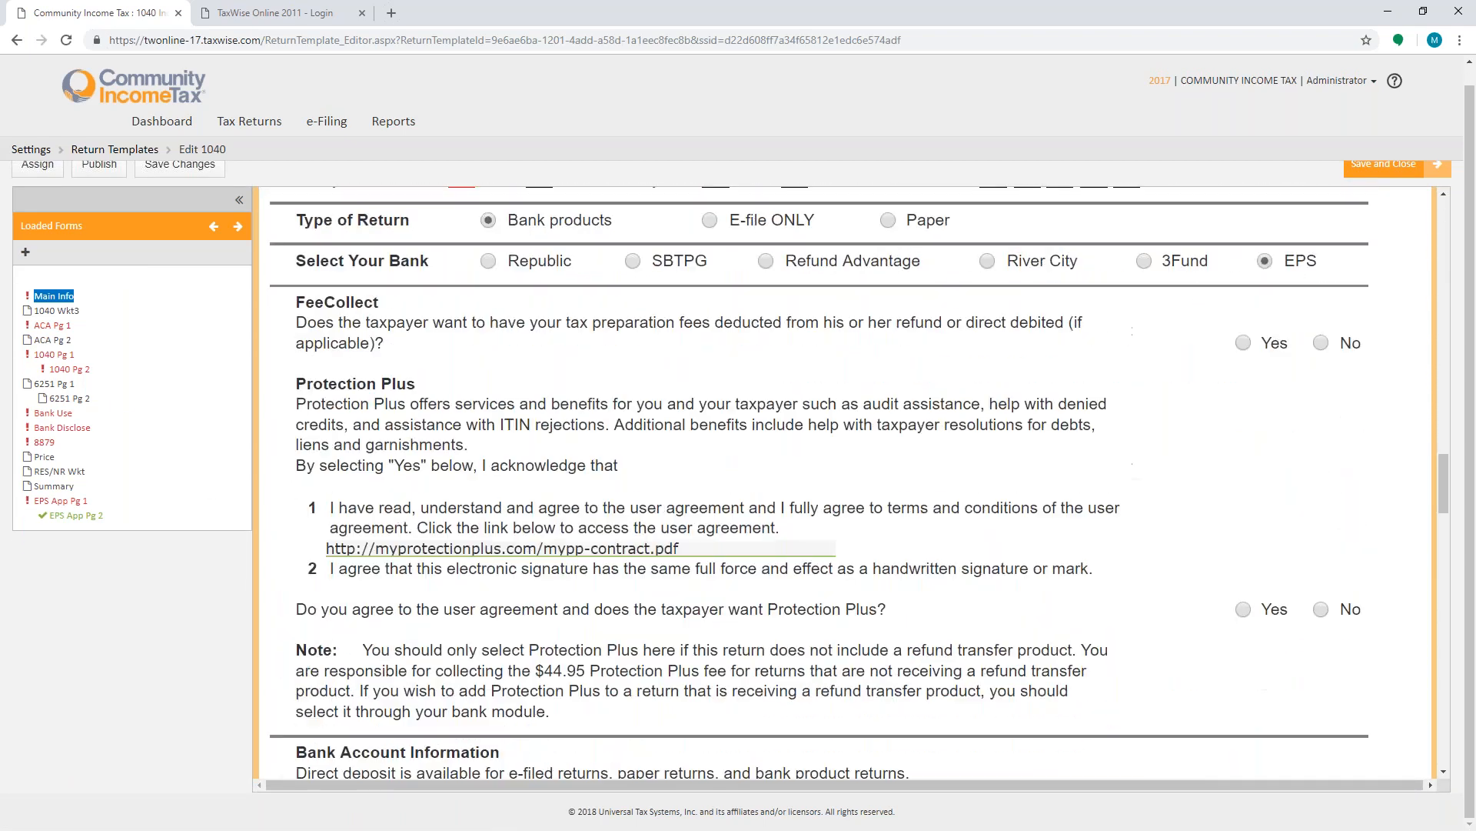
pyautogui.scroll(-7, 959, 277)
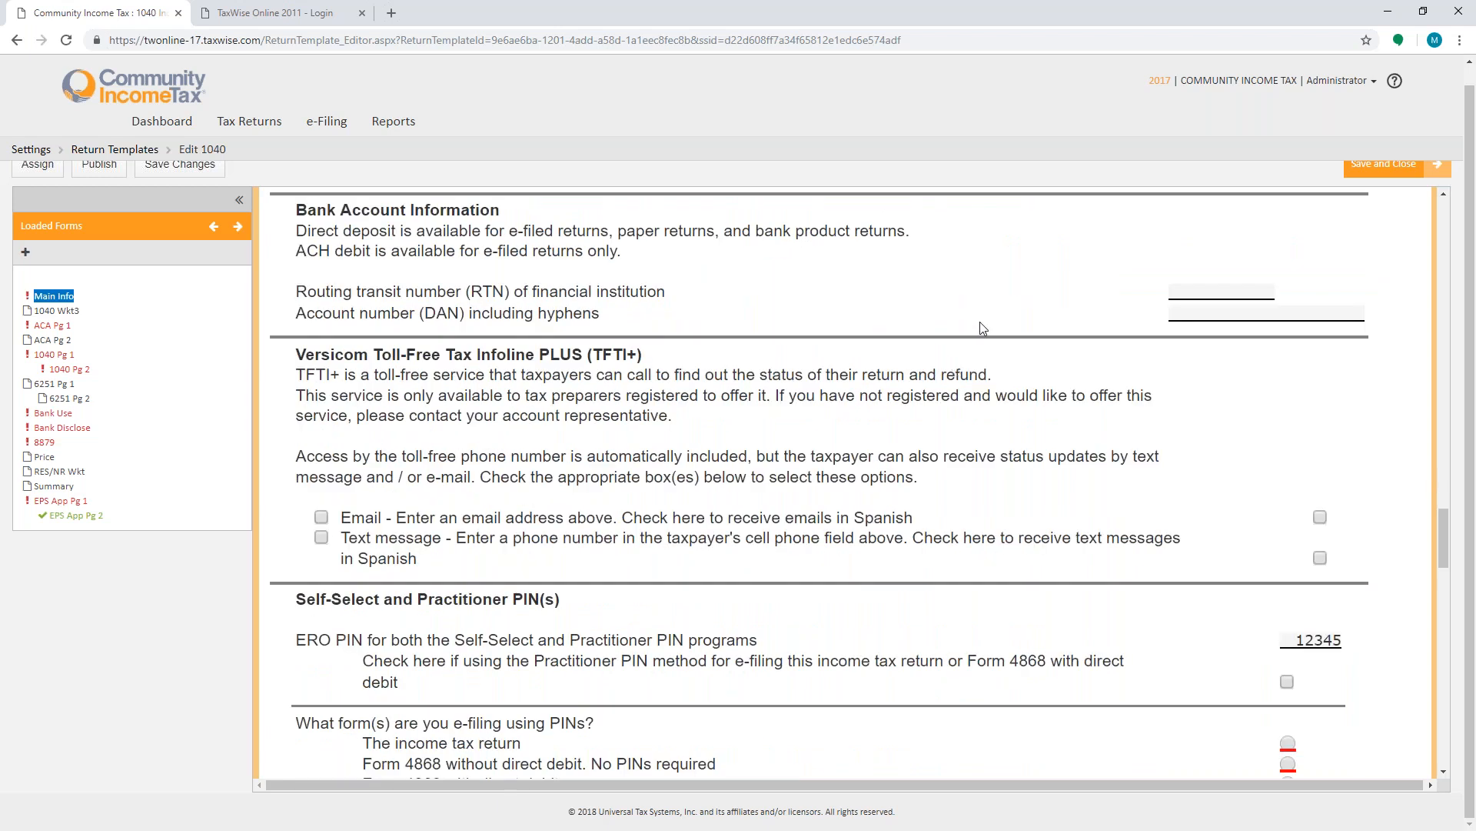
pyautogui.scroll(1, 47, 170)
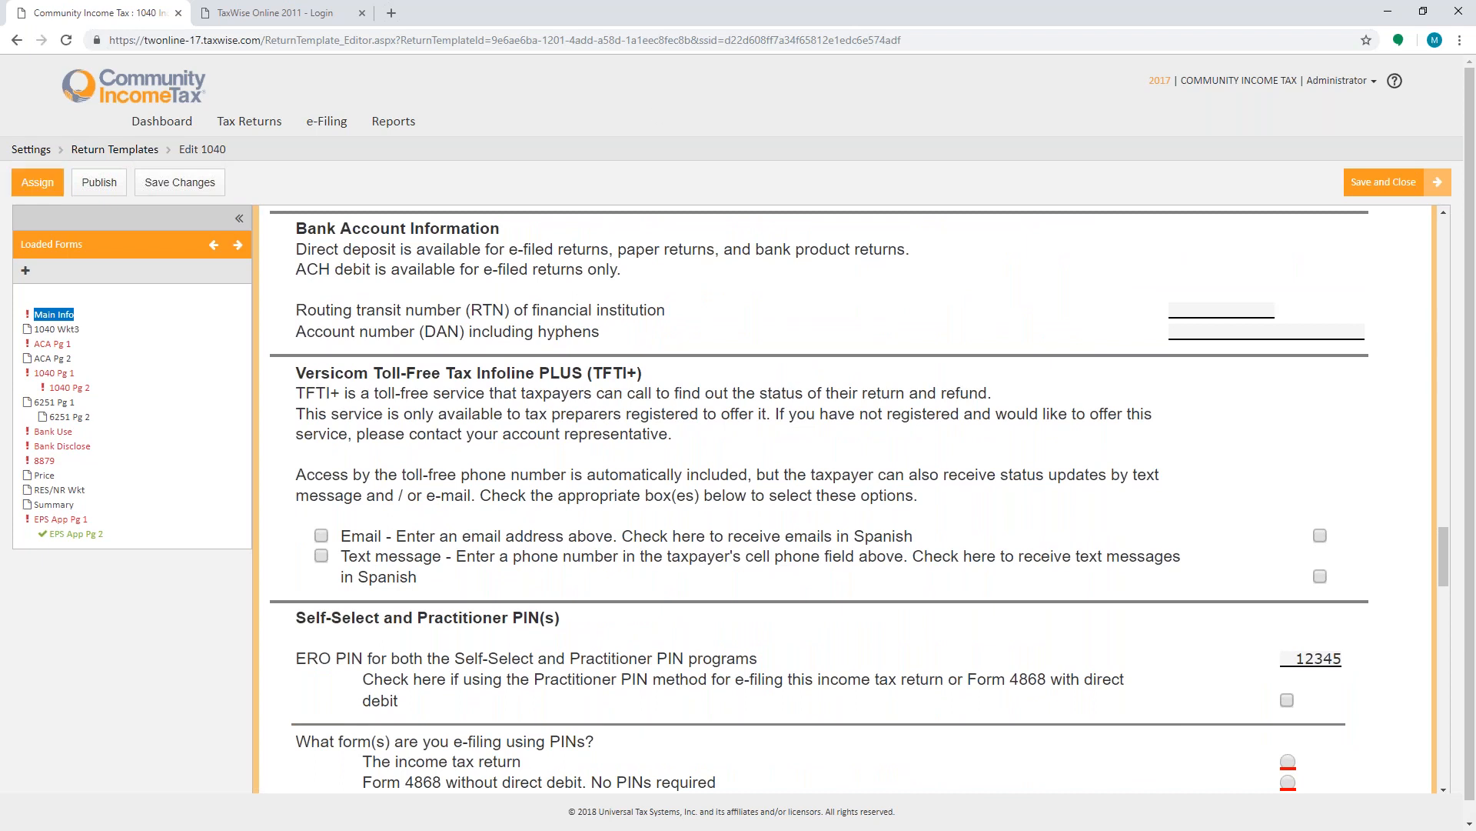
# - Open the template assignment dialog and close it without assigning, then save and close the 1040 template
pyautogui.click(37, 182)
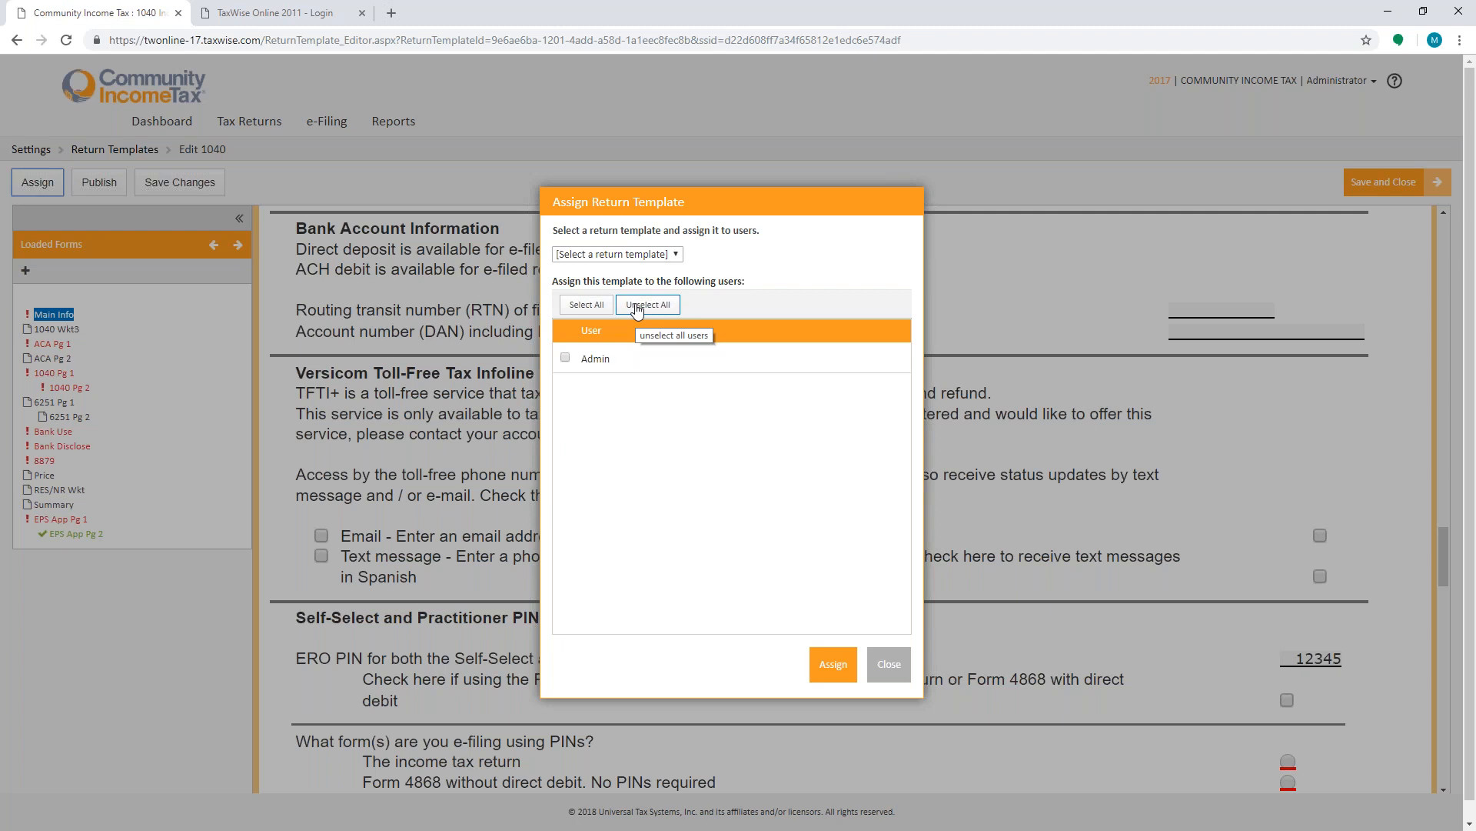
pyautogui.click(889, 664)
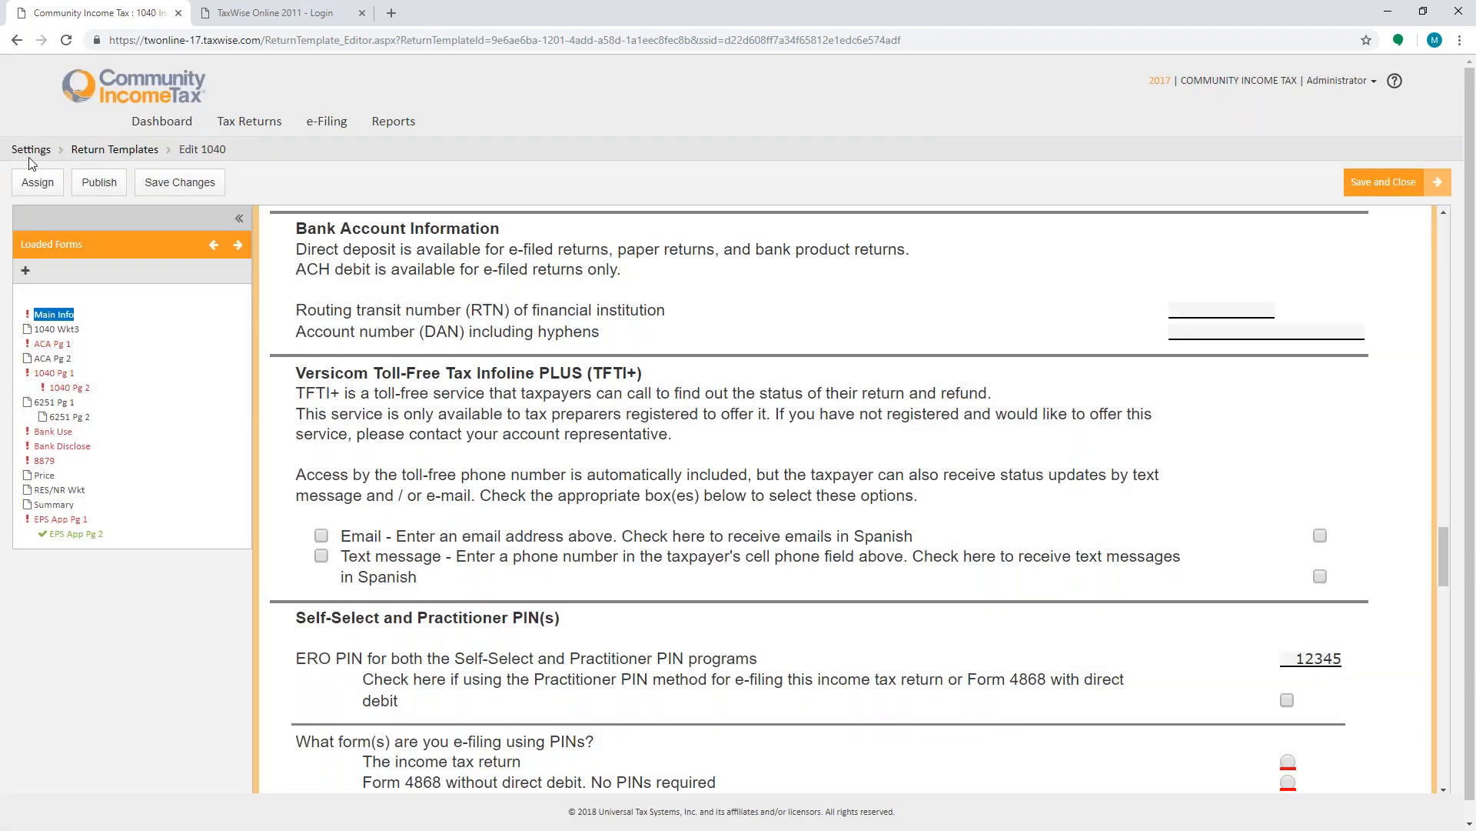
pyautogui.click(1382, 188)
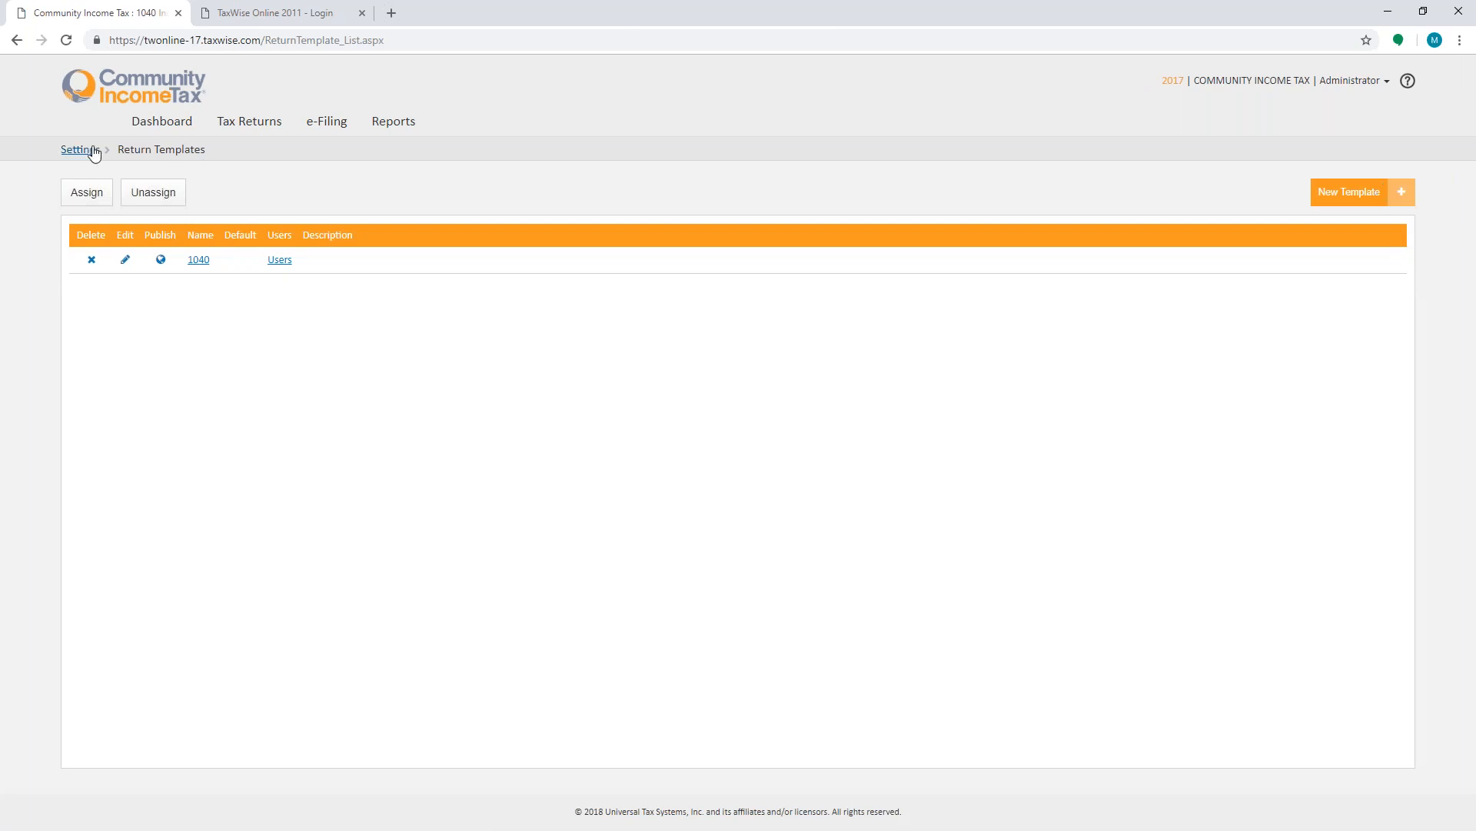
# - Start a new client letter template, compare the blank and predefined template options, then cancel the dialog
pyautogui.click(93, 150)
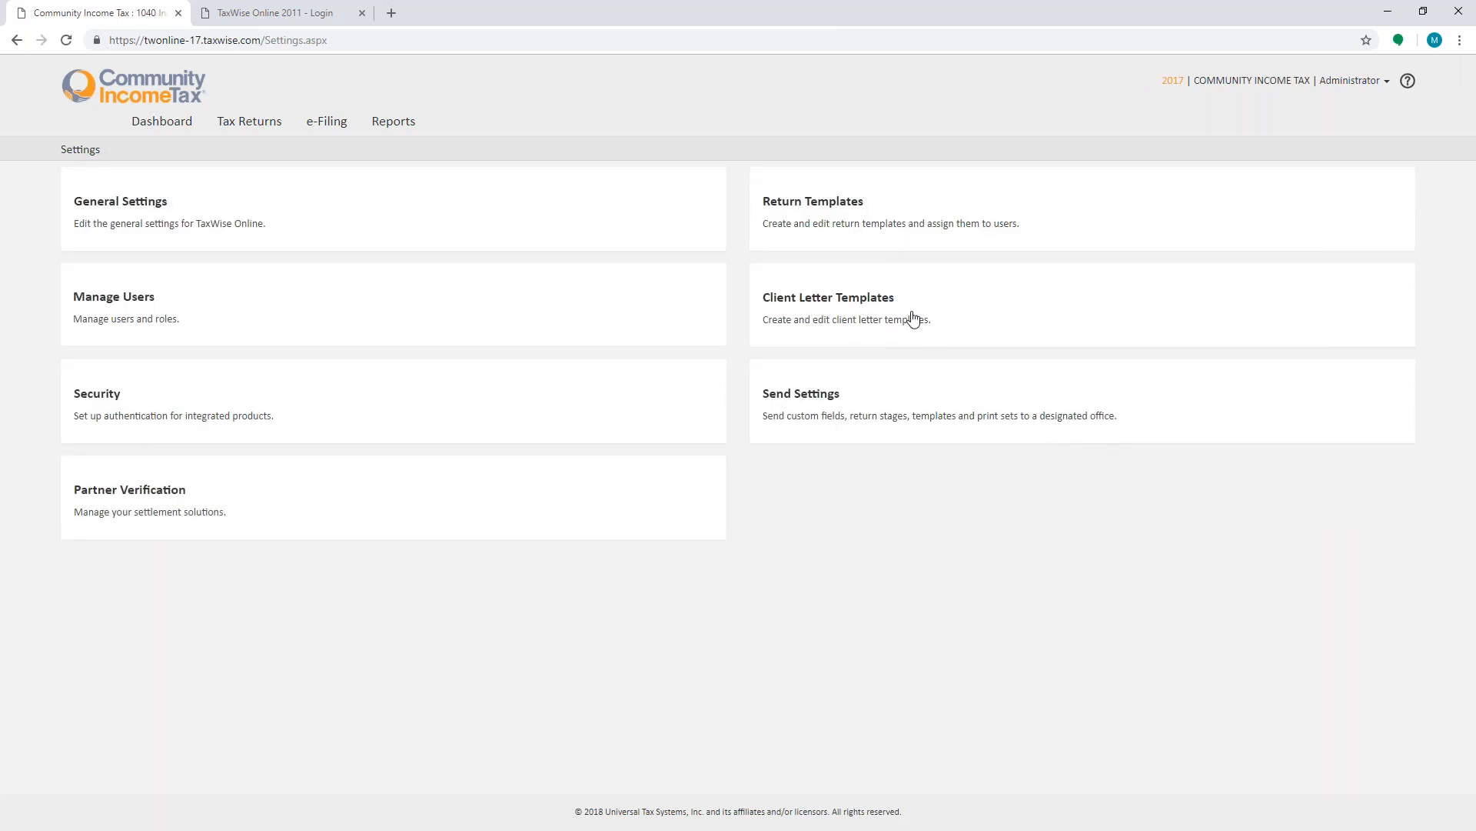
pyautogui.click(858, 317)
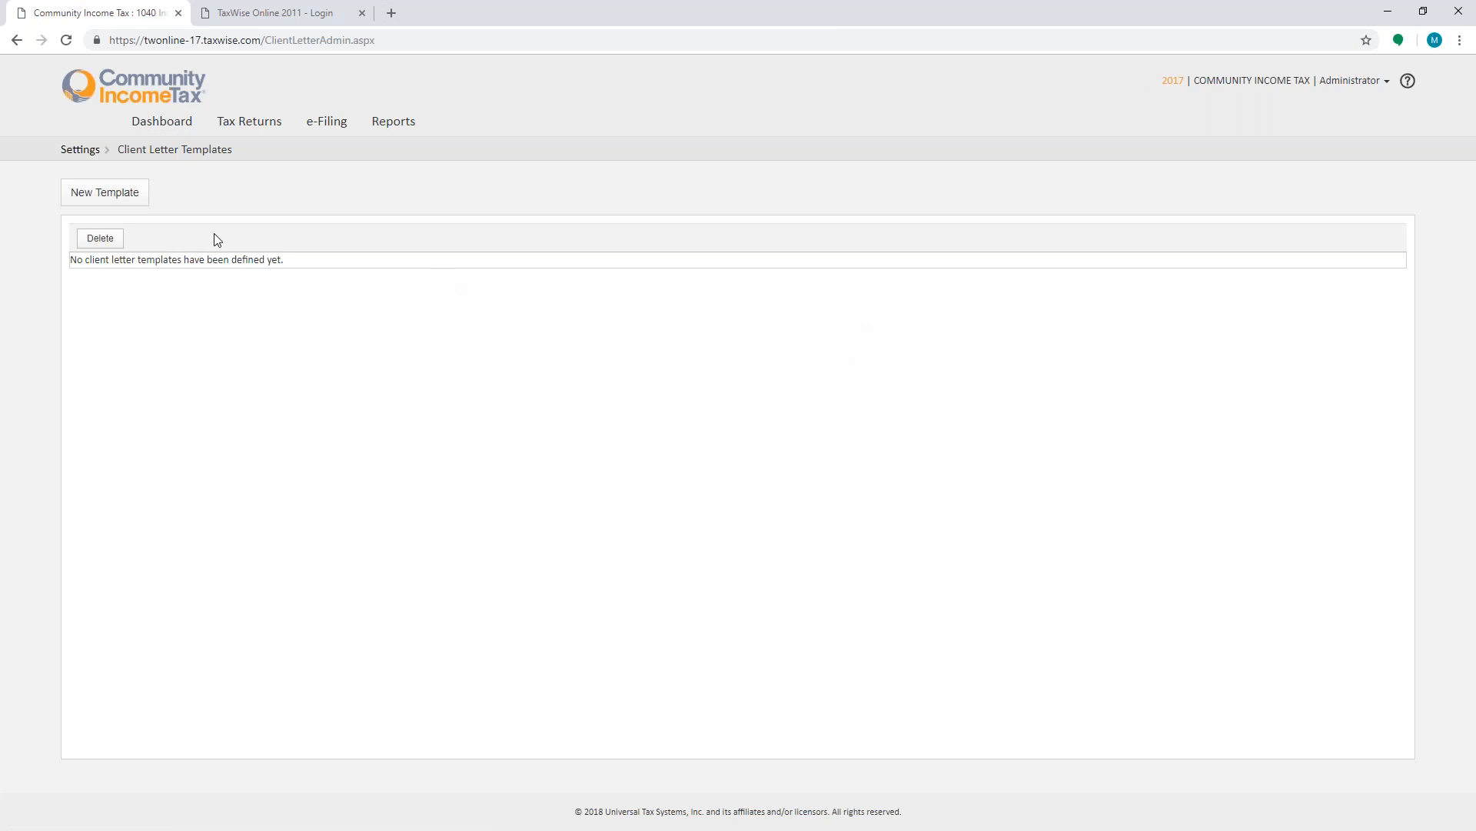
pyautogui.click(123, 192)
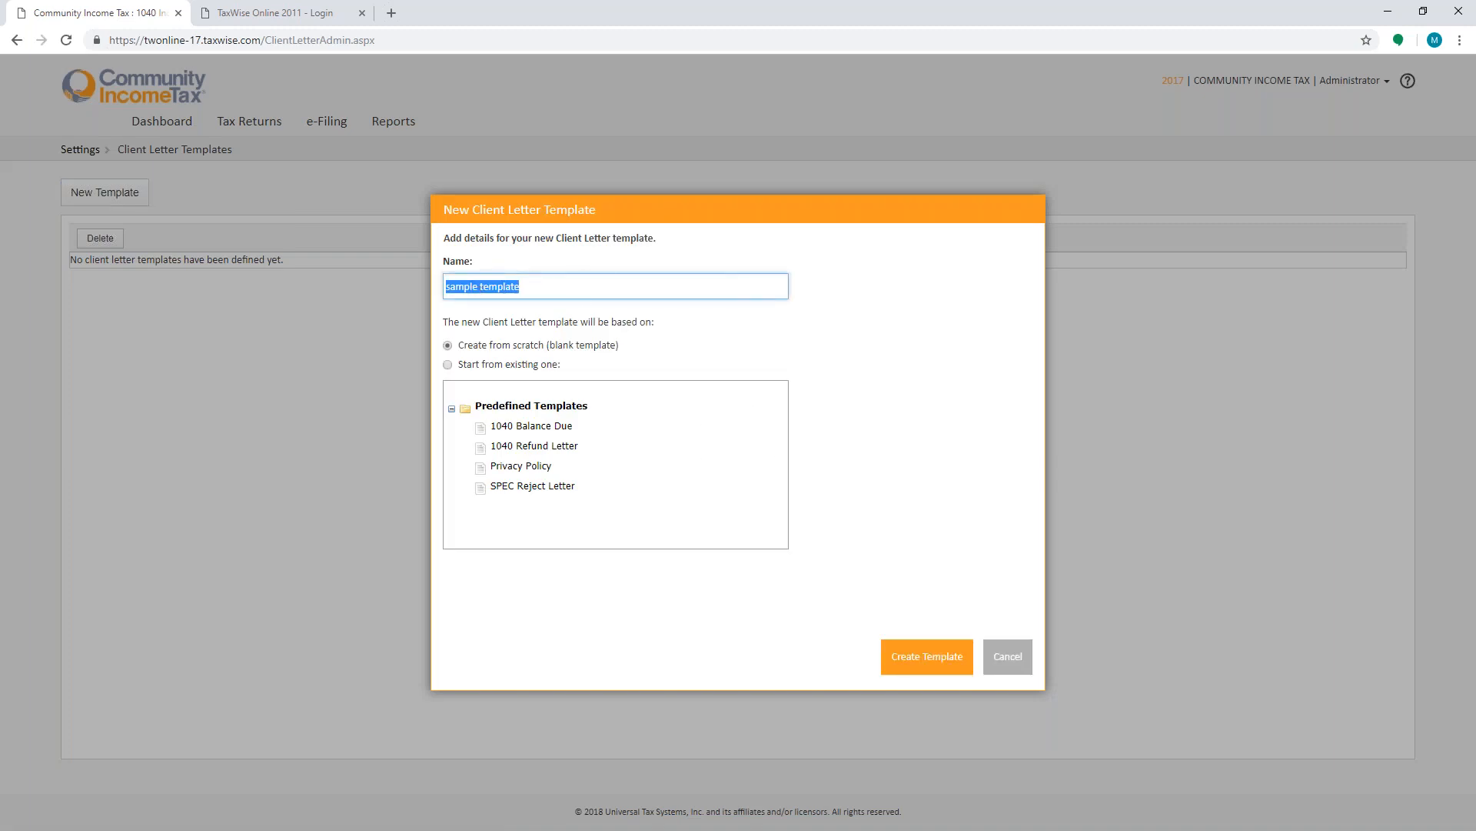
pyautogui.click(470, 366)
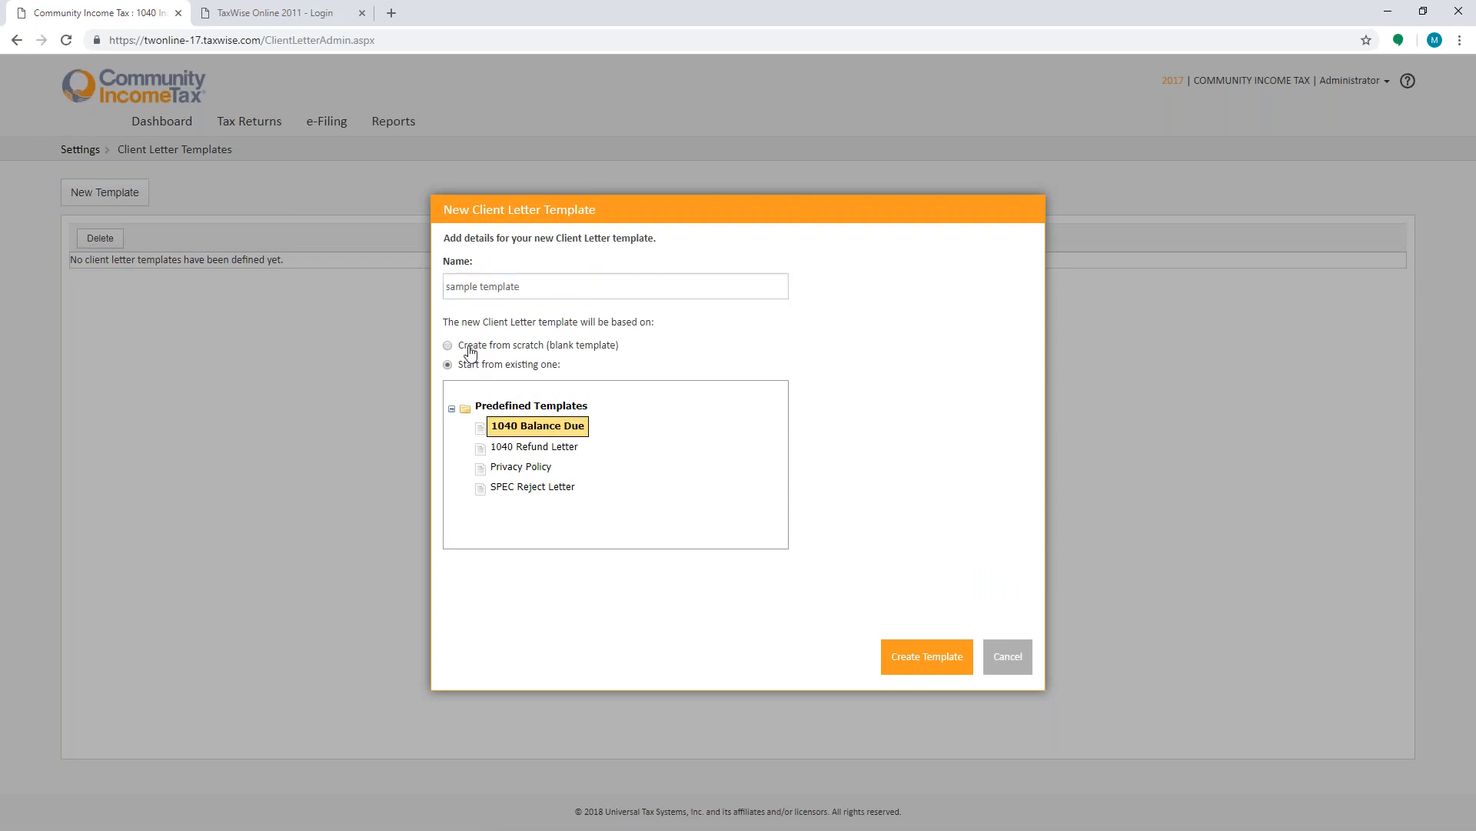
pyautogui.click(471, 353)
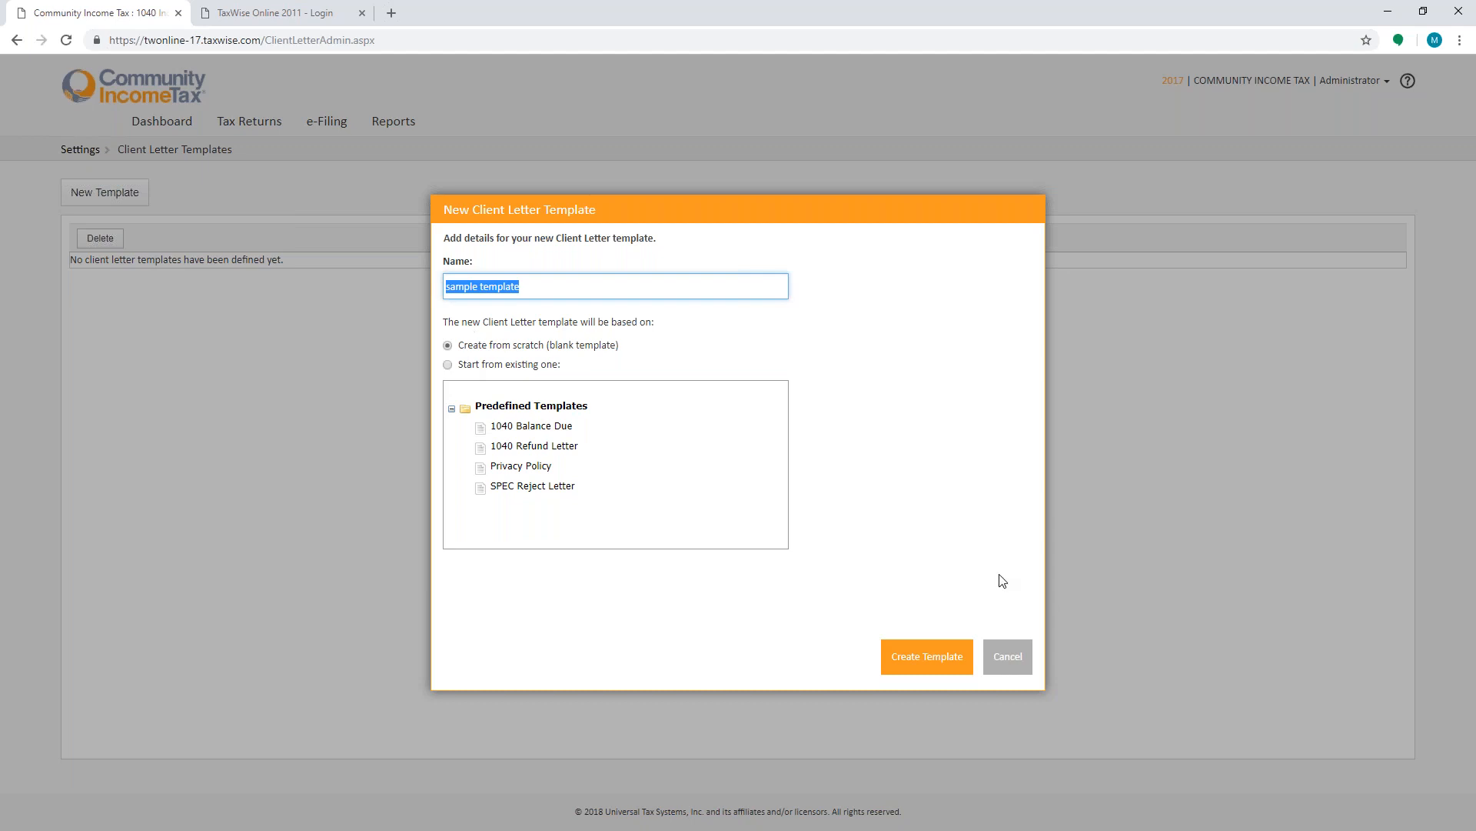
pyautogui.click(1008, 655)
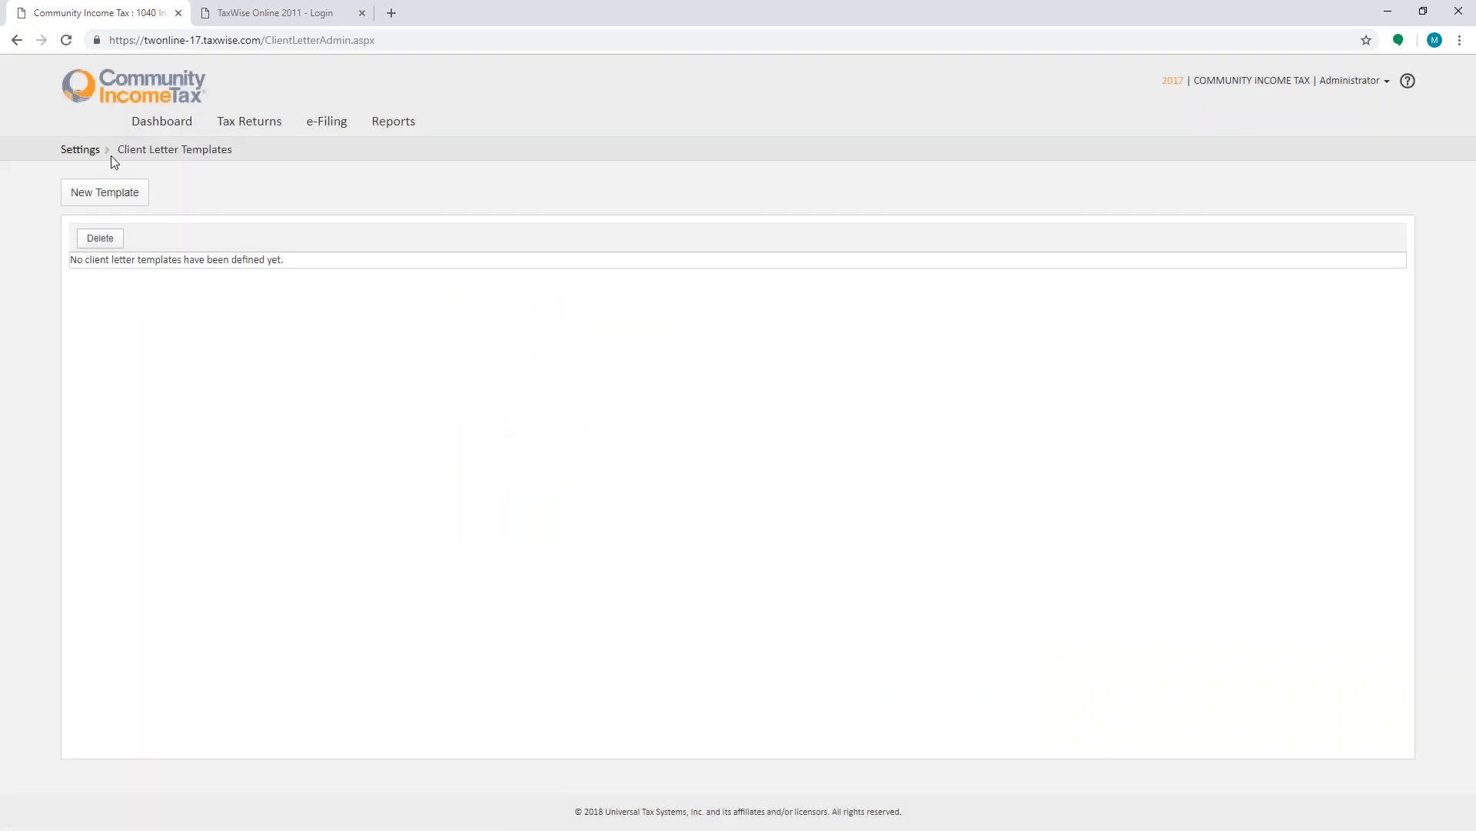
# - Review the Send Settings page, then open and close the Create New Return dialog from the dashboard
pyautogui.click(80, 149)
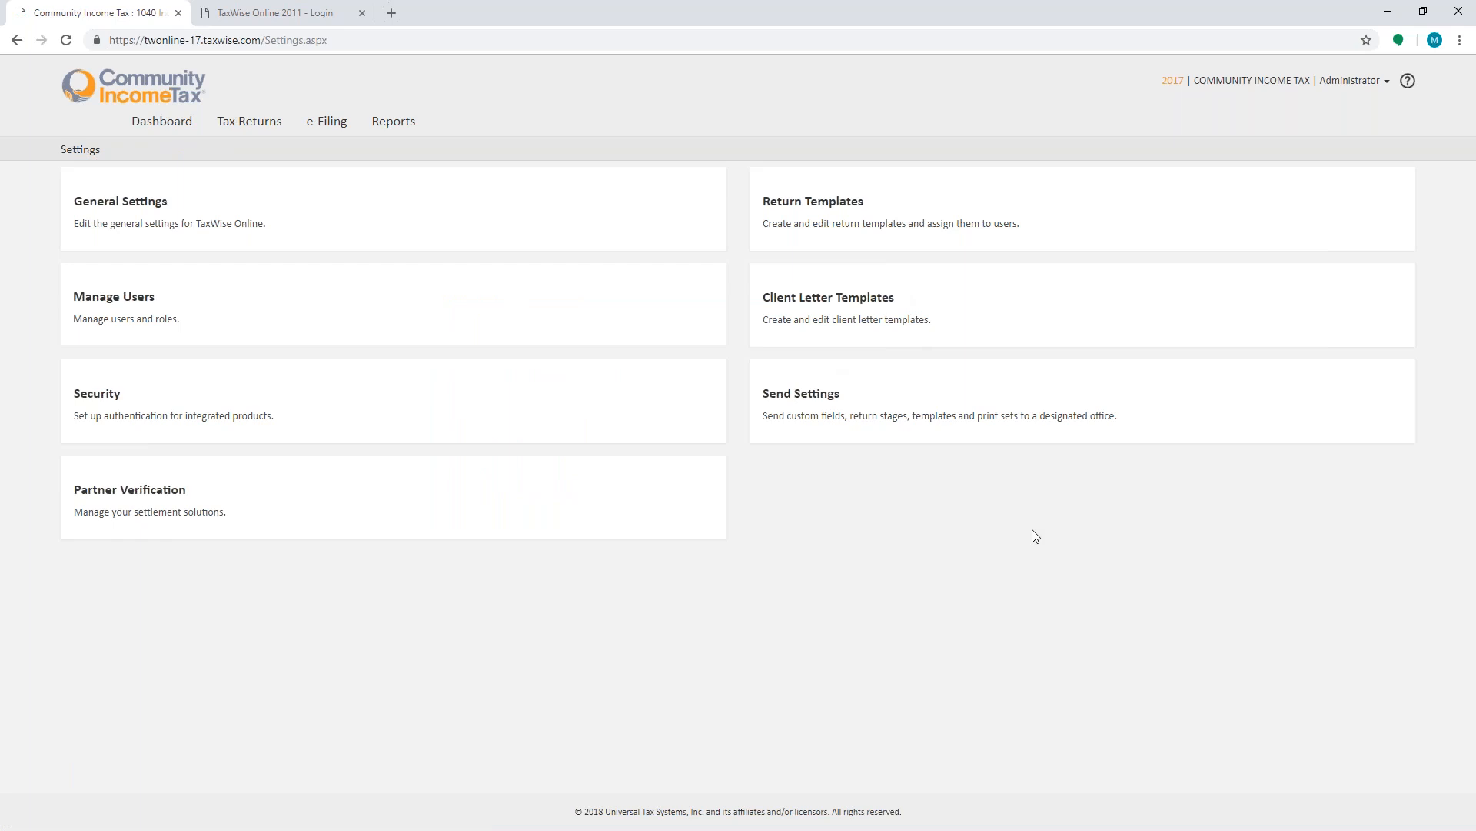
pyautogui.click(831, 406)
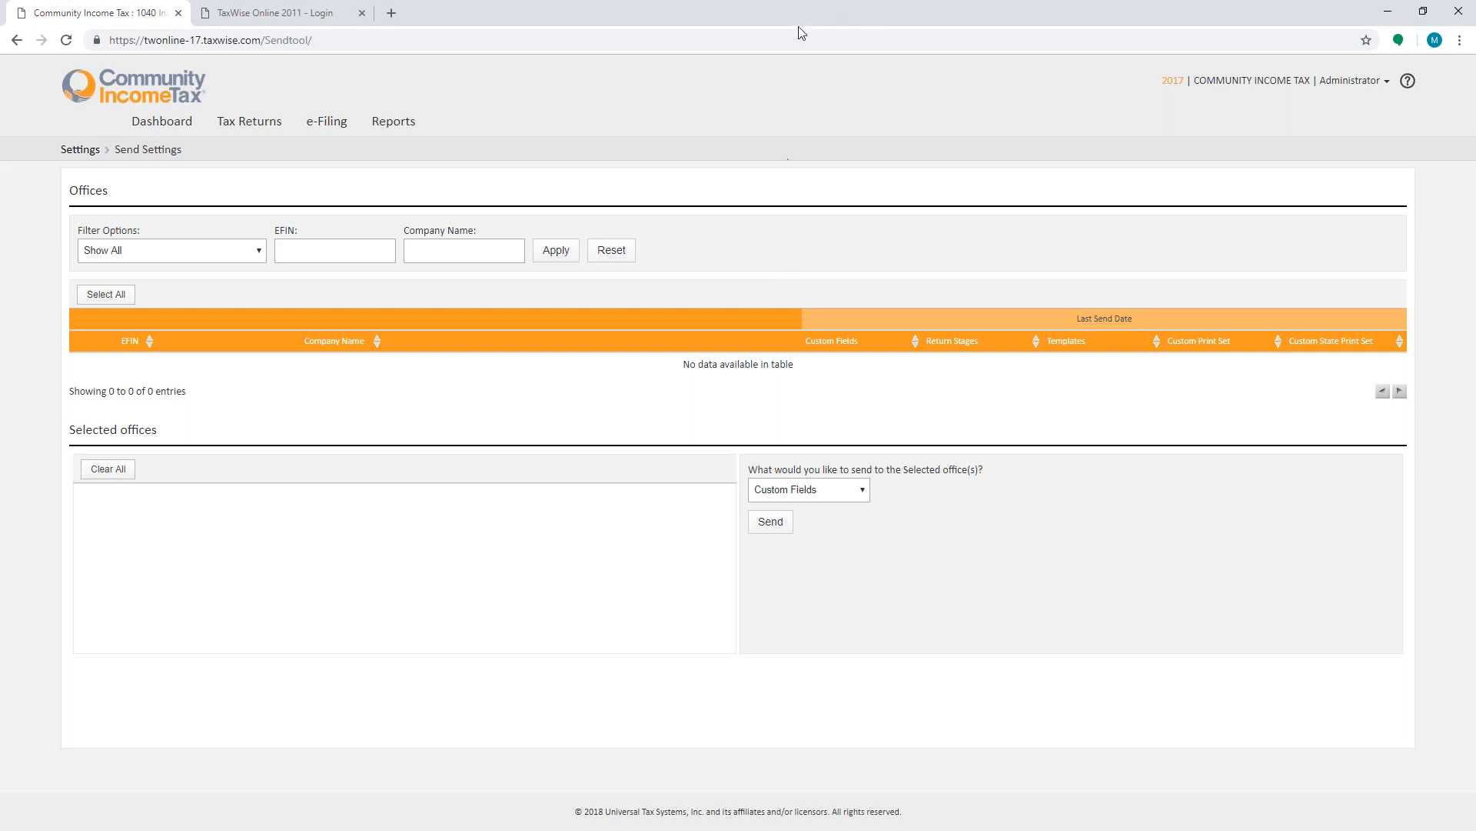
pyautogui.click(183, 121)
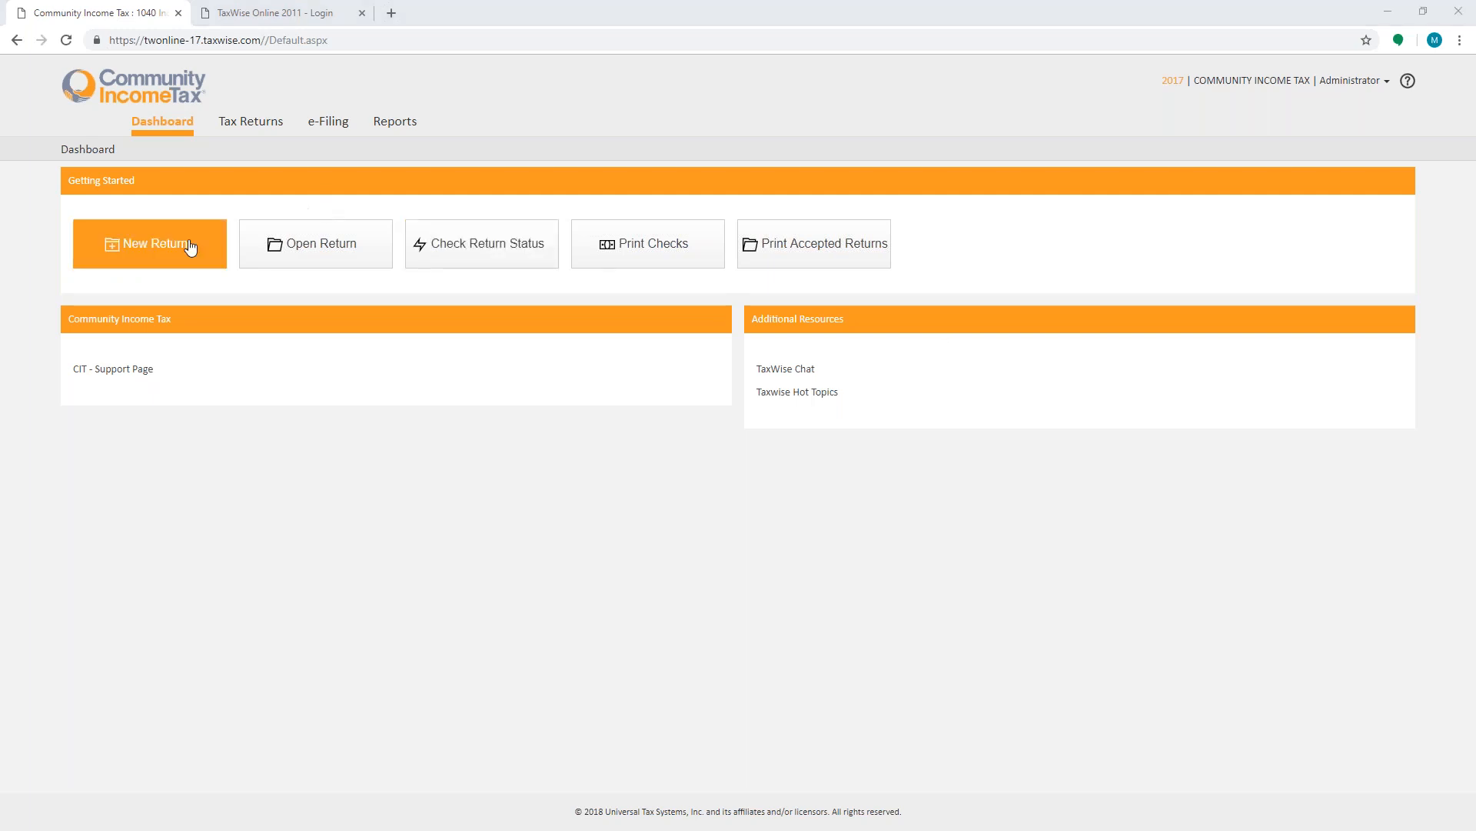
pyautogui.click(150, 243)
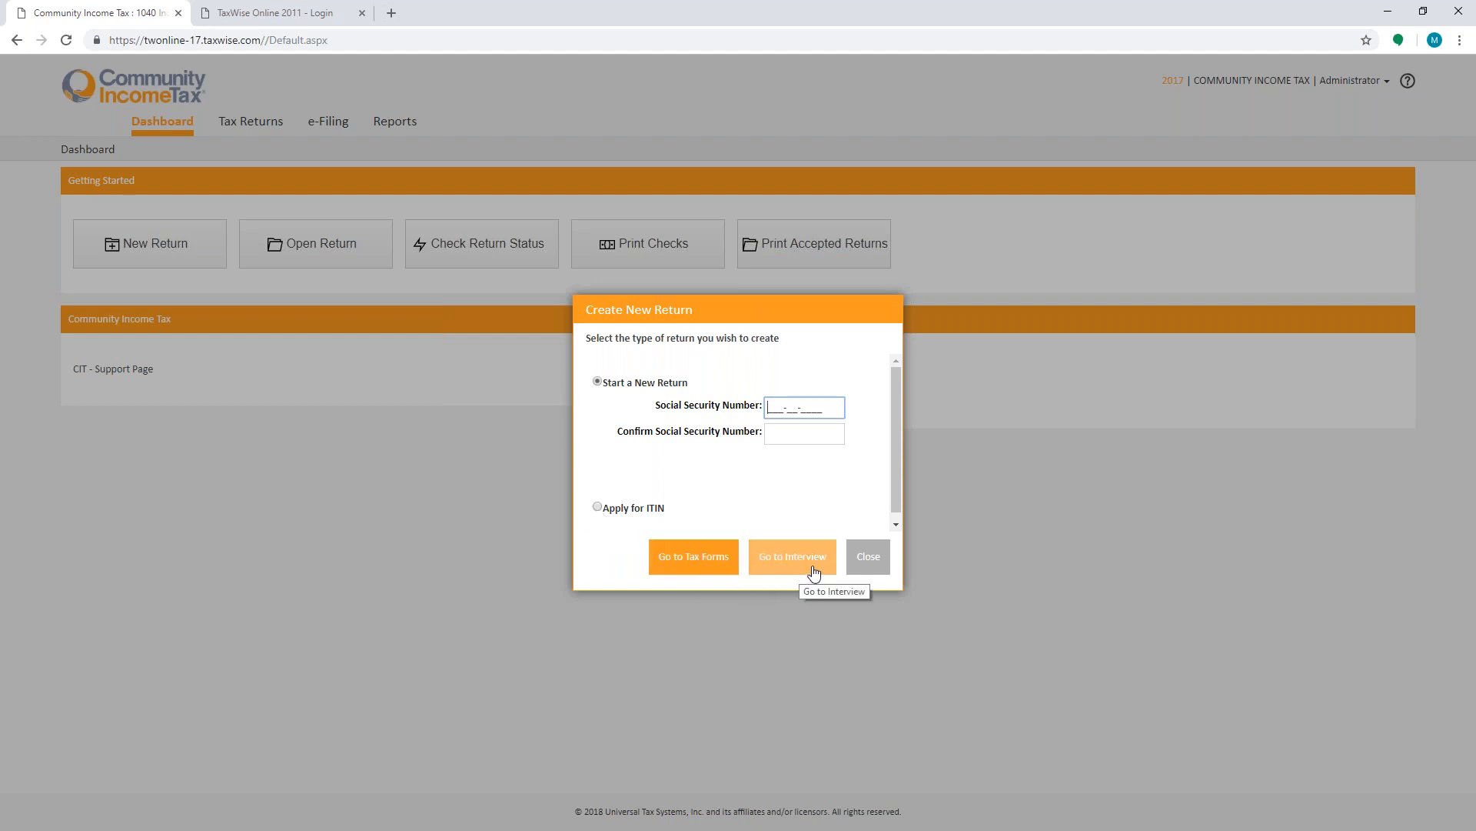
pyautogui.click(869, 557)
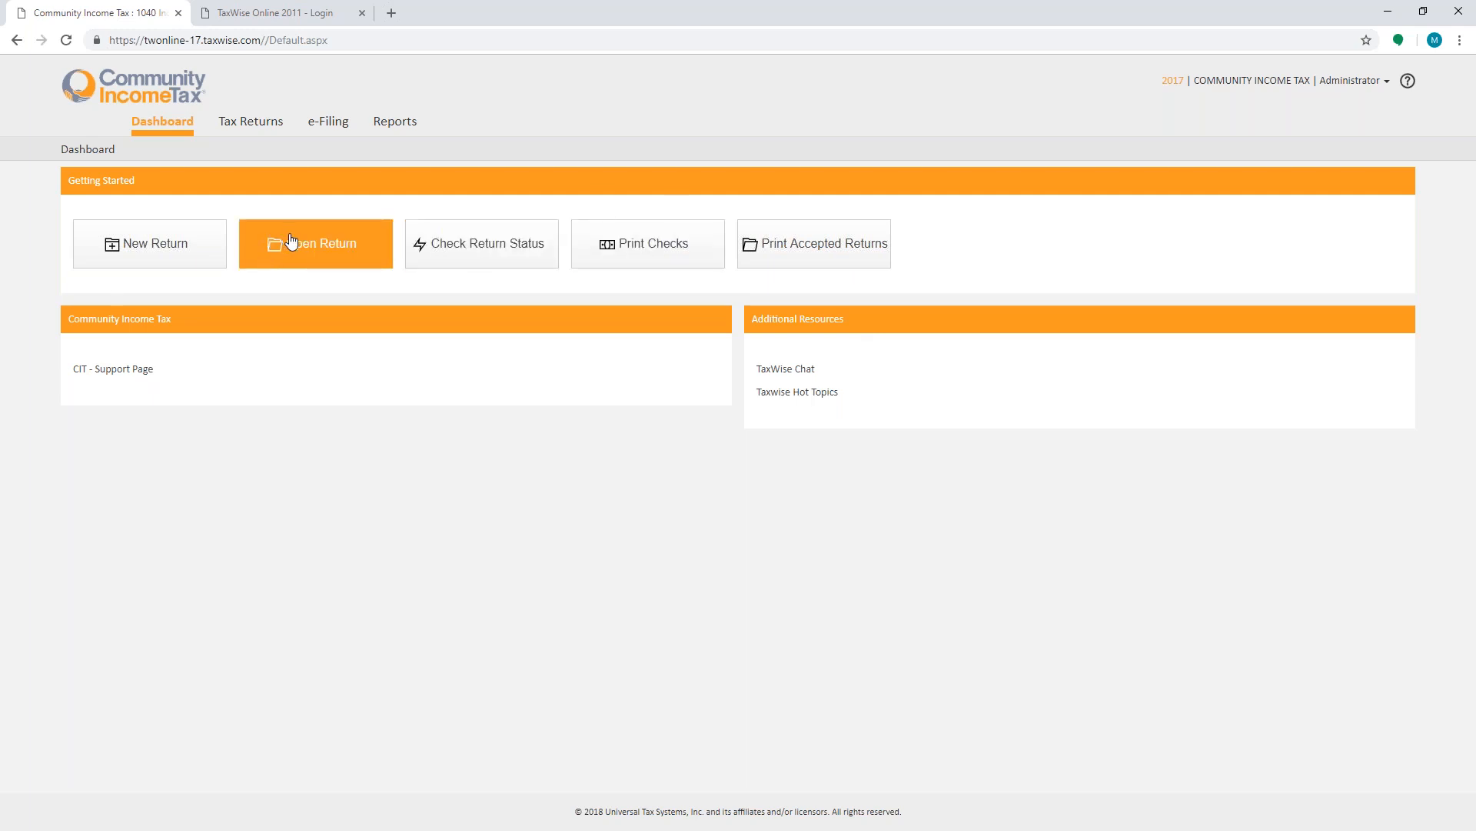
# - Open the Check Return Status page in a new tab, then return to the main TaxWise tab
pyautogui.click(479, 265)
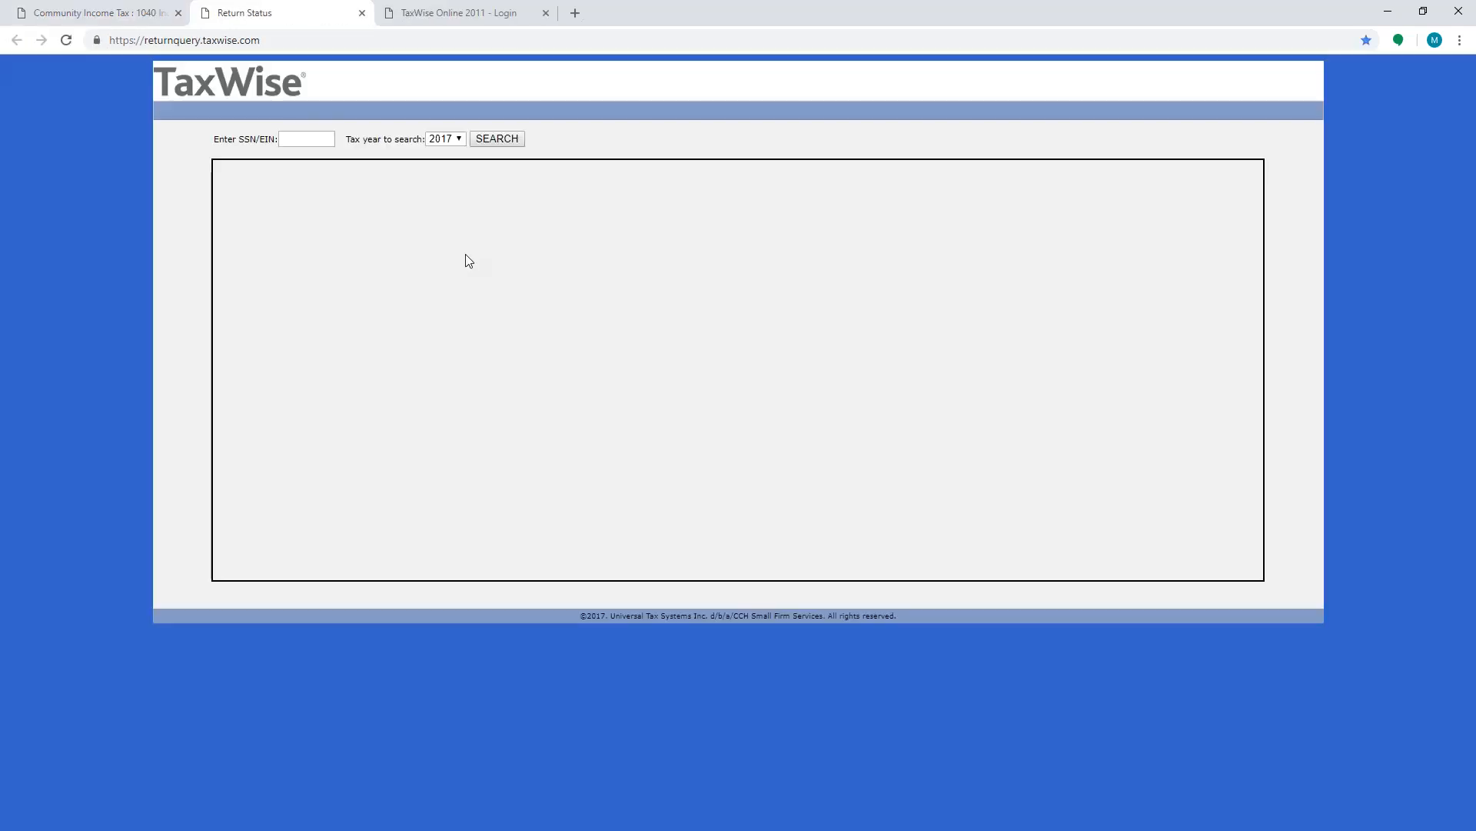
pyautogui.click(296, 141)
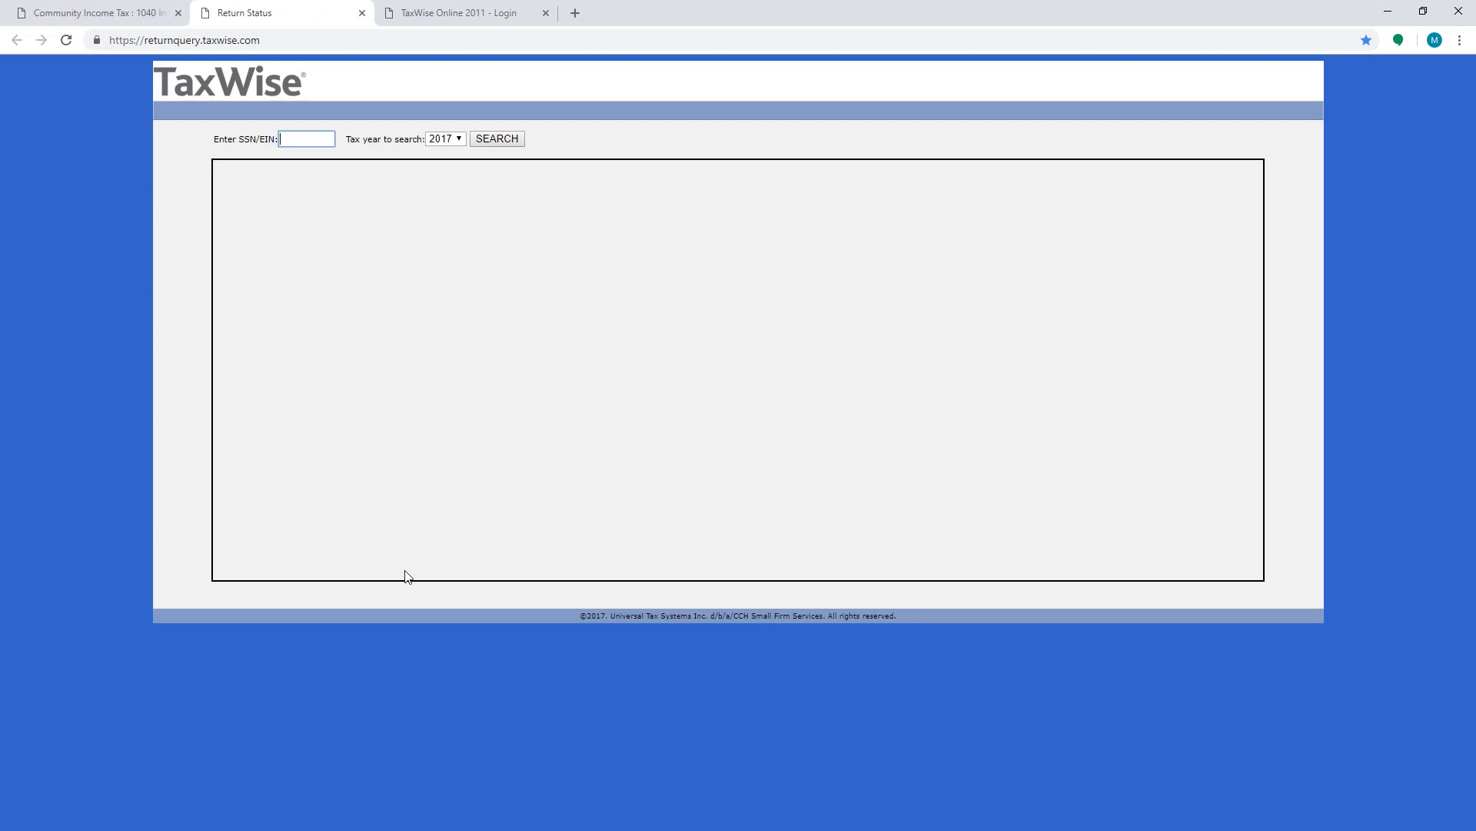
pyautogui.click(86, 20)
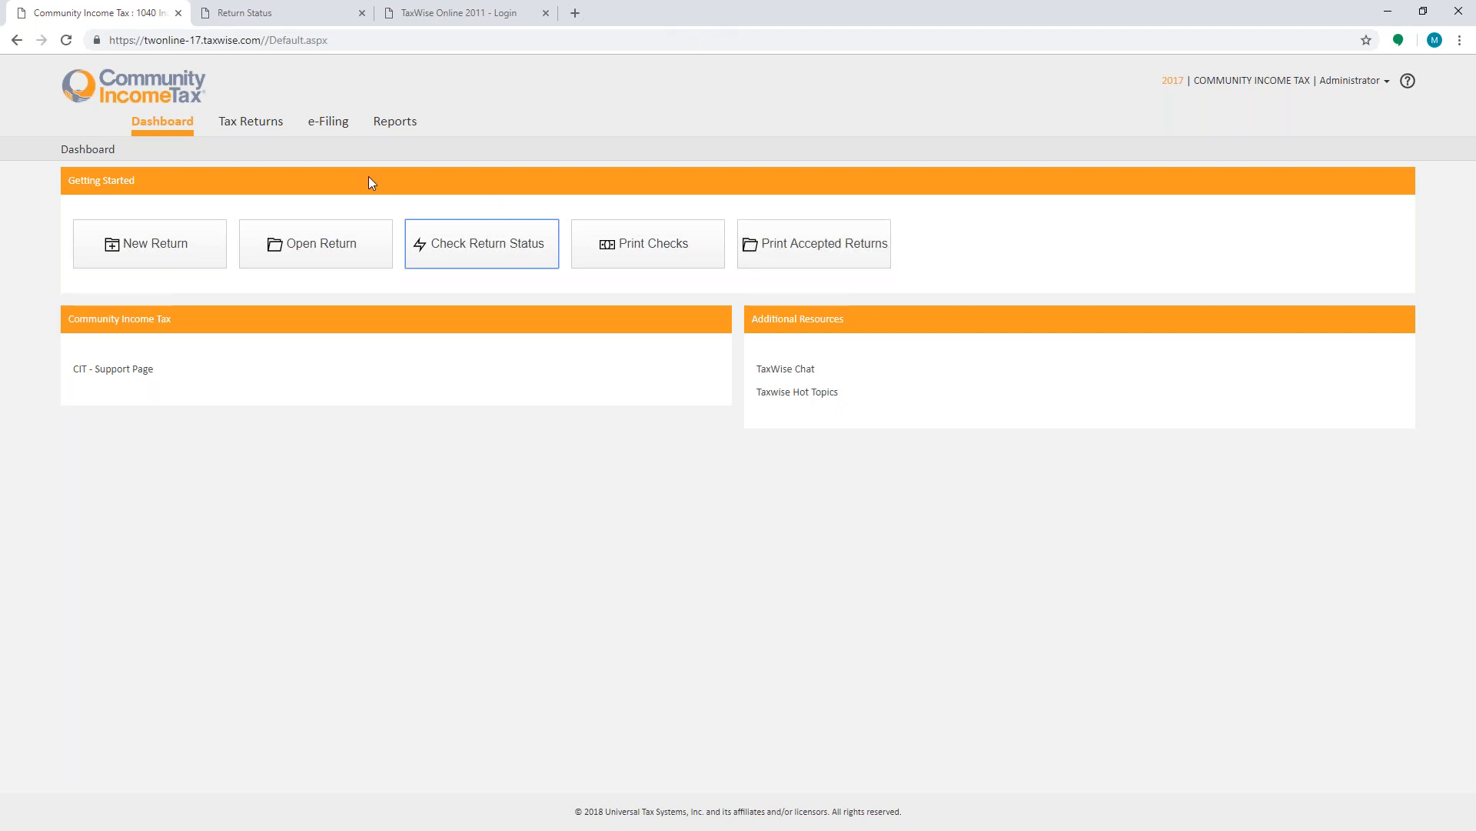
# - Browse the tax returns list and its extra actions, opening and closing the Export Returns dialog
pyautogui.click(262, 127)
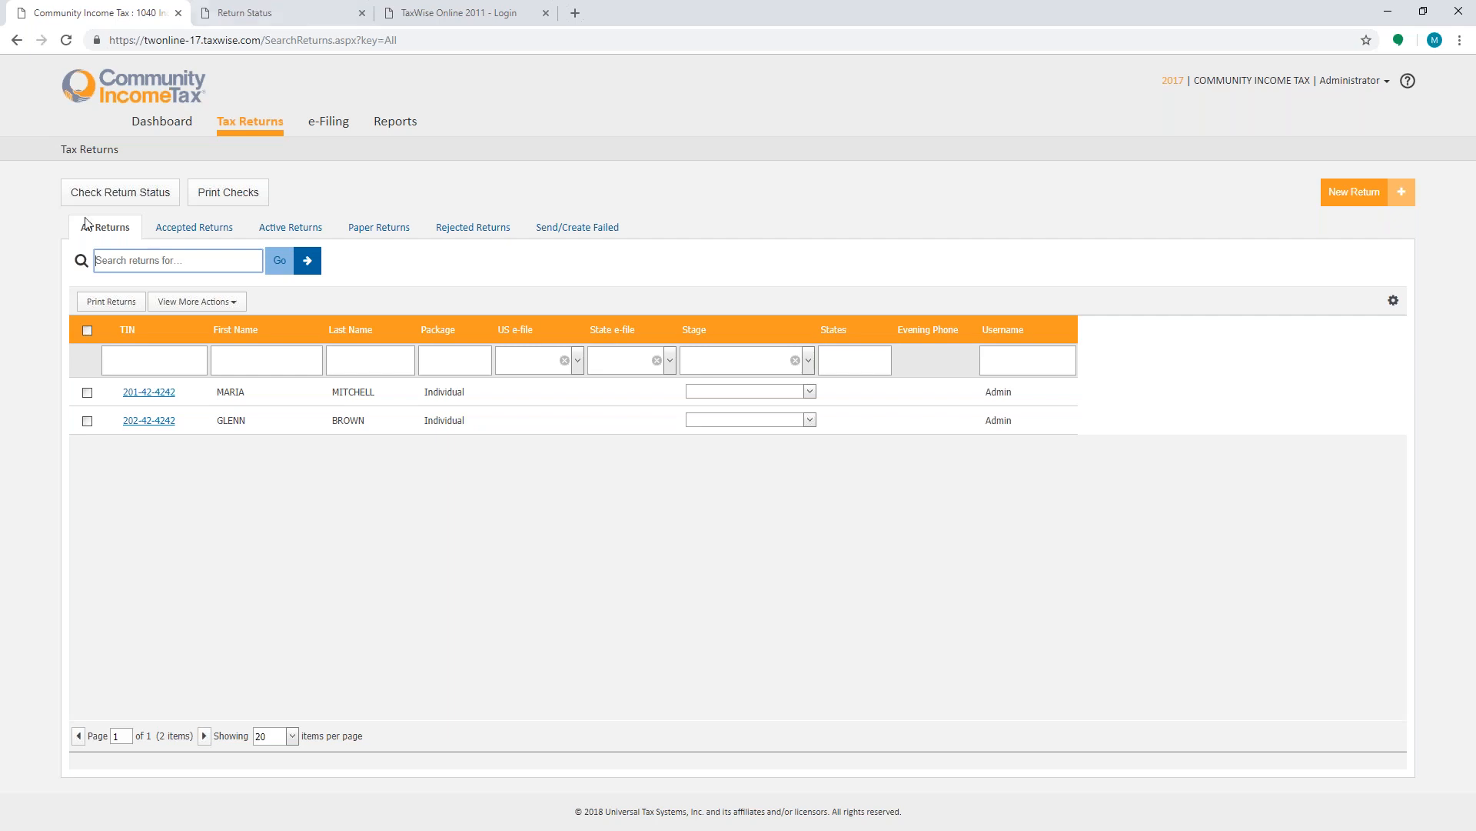
pyautogui.click(196, 308)
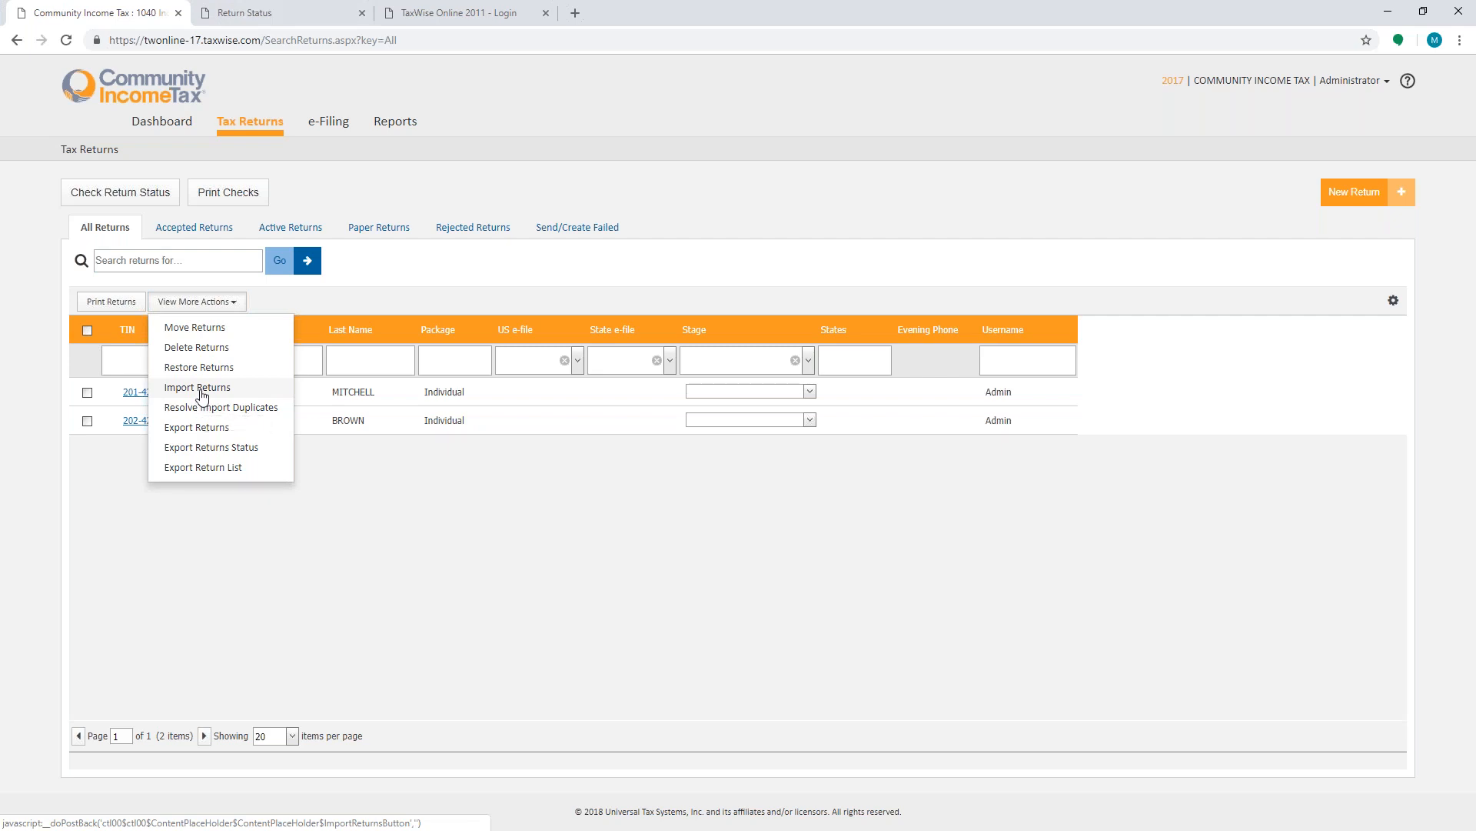
pyautogui.click(530, 654)
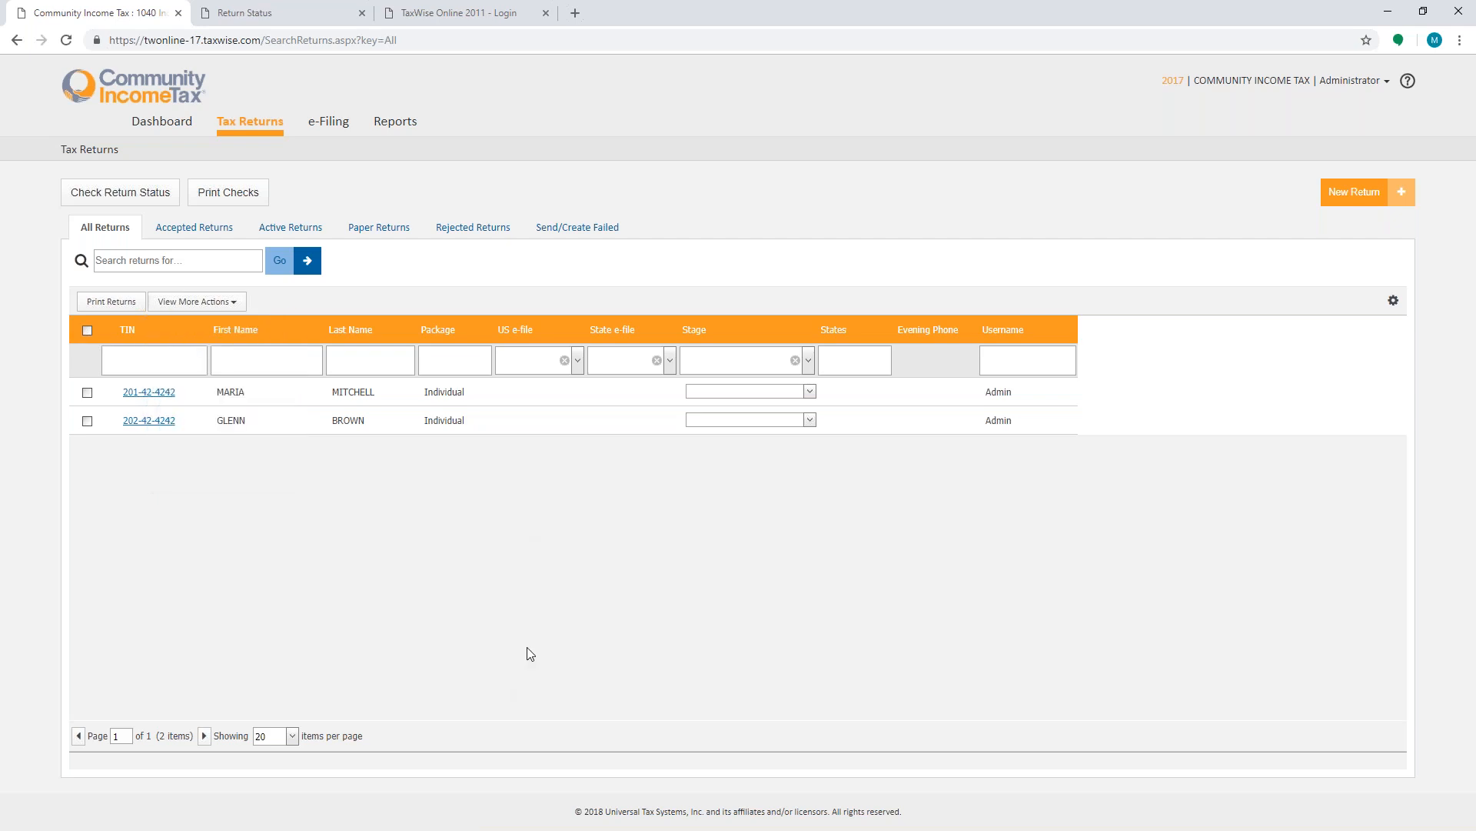
pyautogui.click(173, 303)
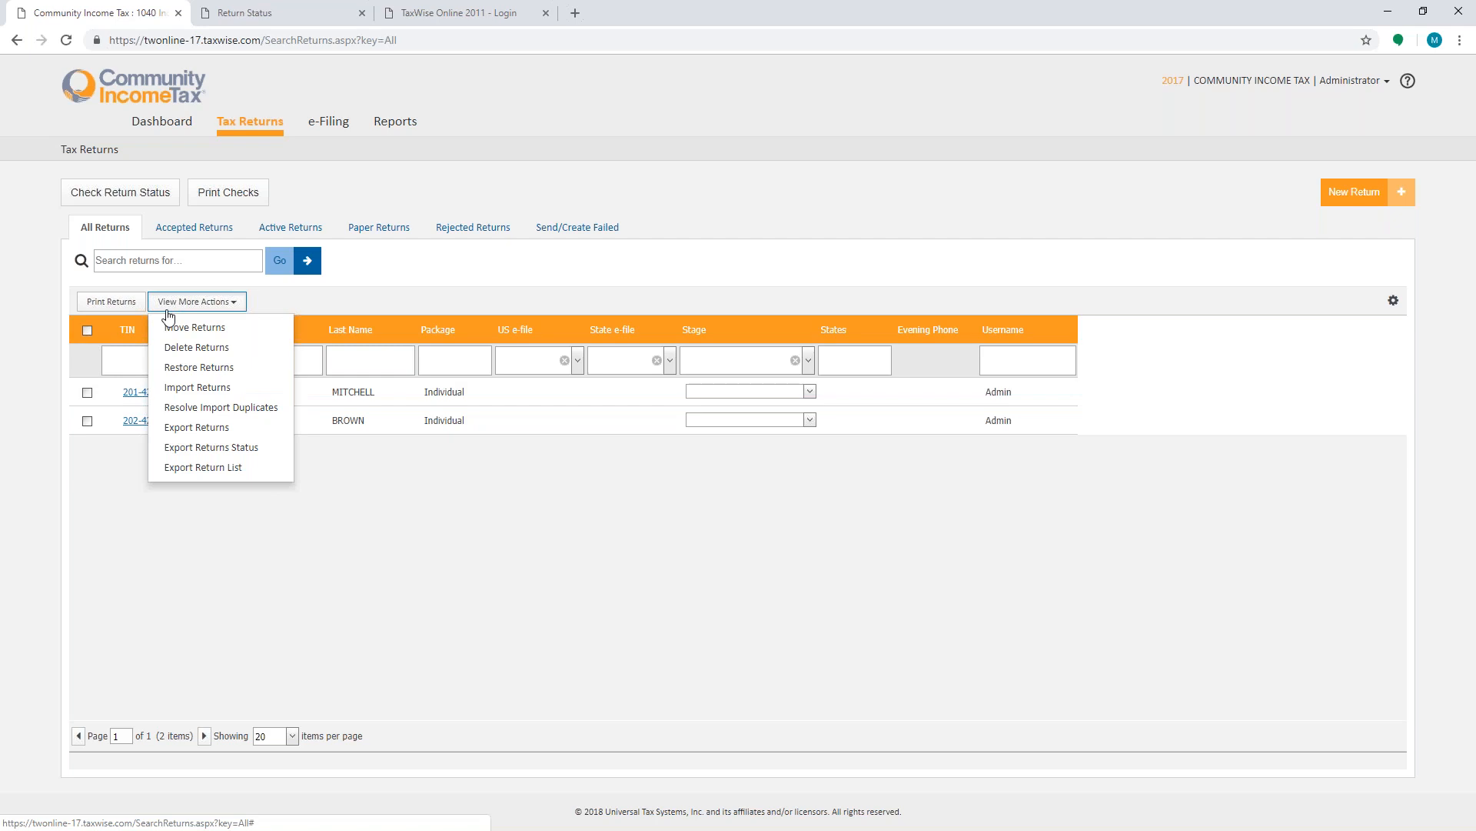
pyautogui.click(190, 427)
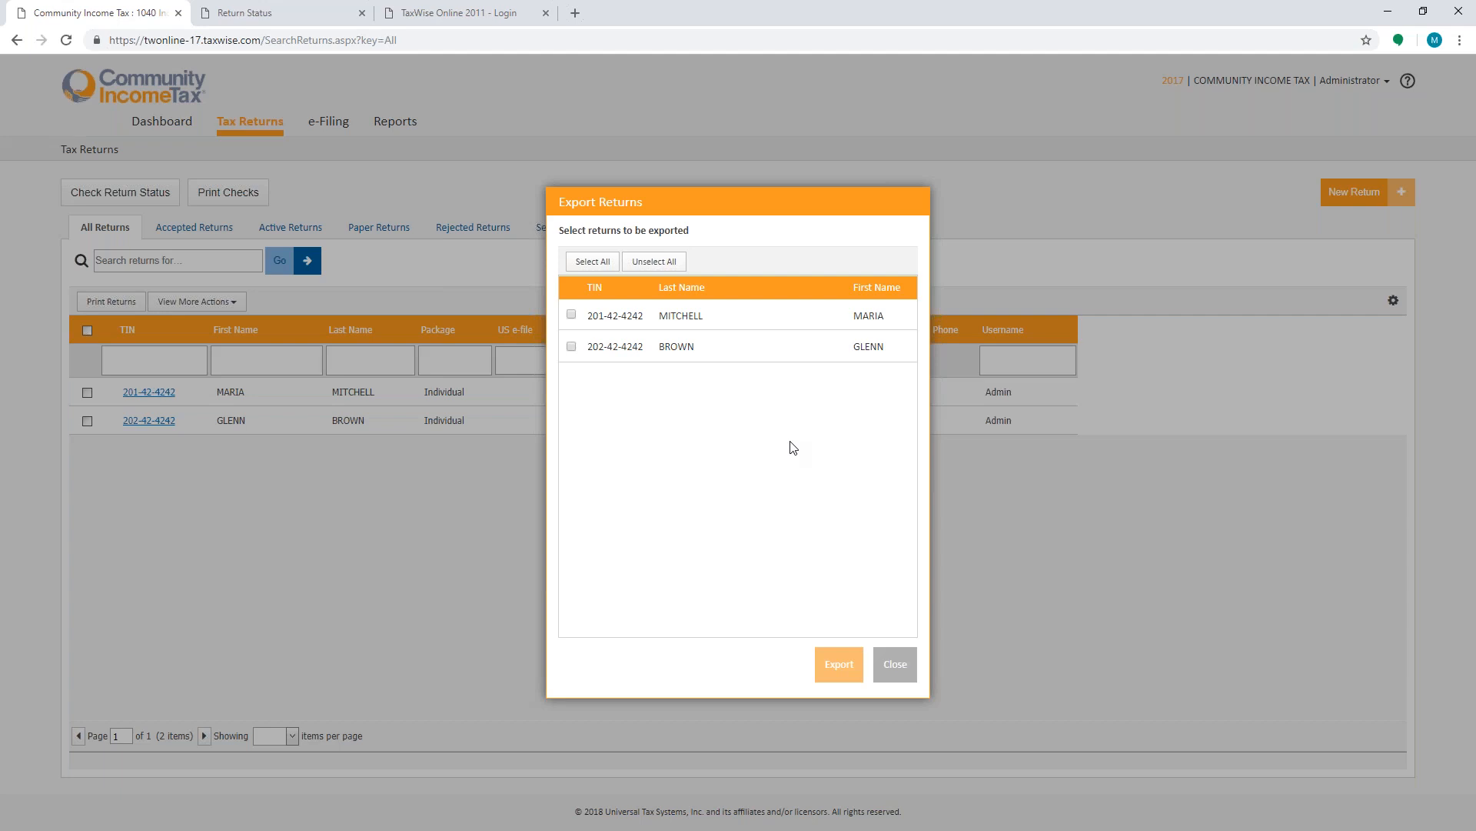
pyautogui.click(893, 666)
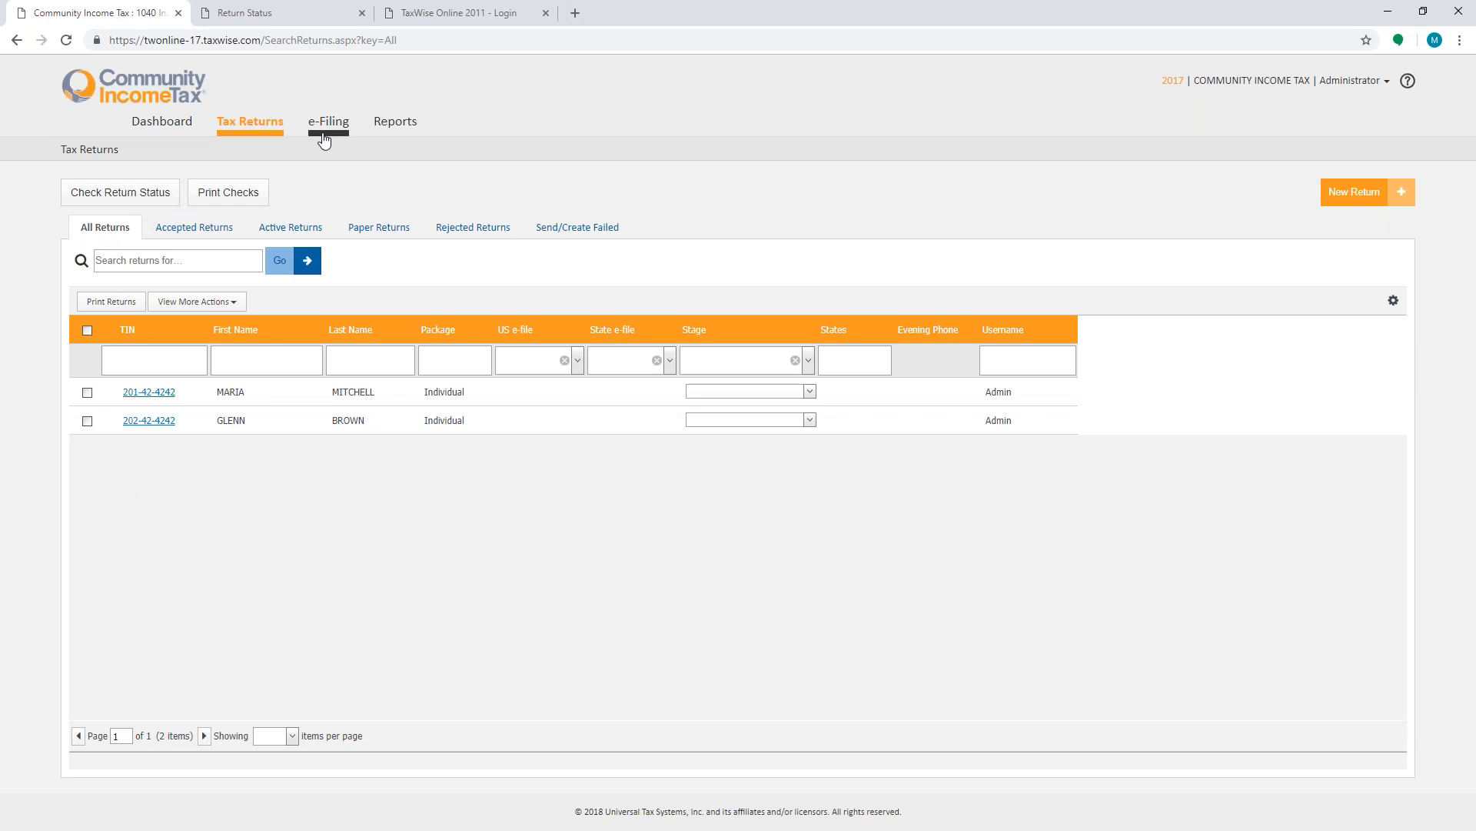
# - Review the e-Filing pages for submitting e-files and acknowledgements, then the Reports page, and return to the dashboard
pyautogui.click(326, 134)
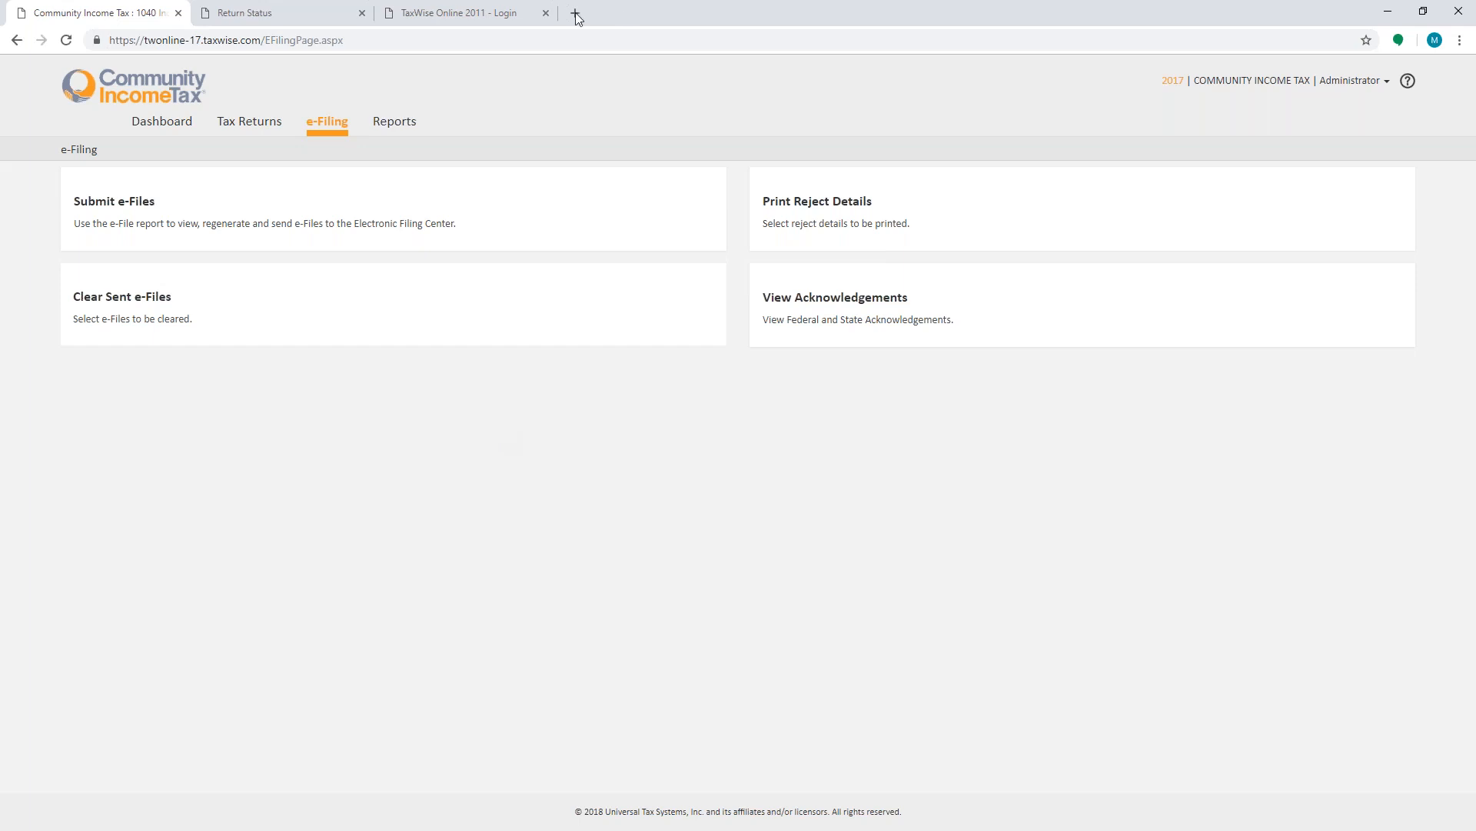
pyautogui.click(101, 202)
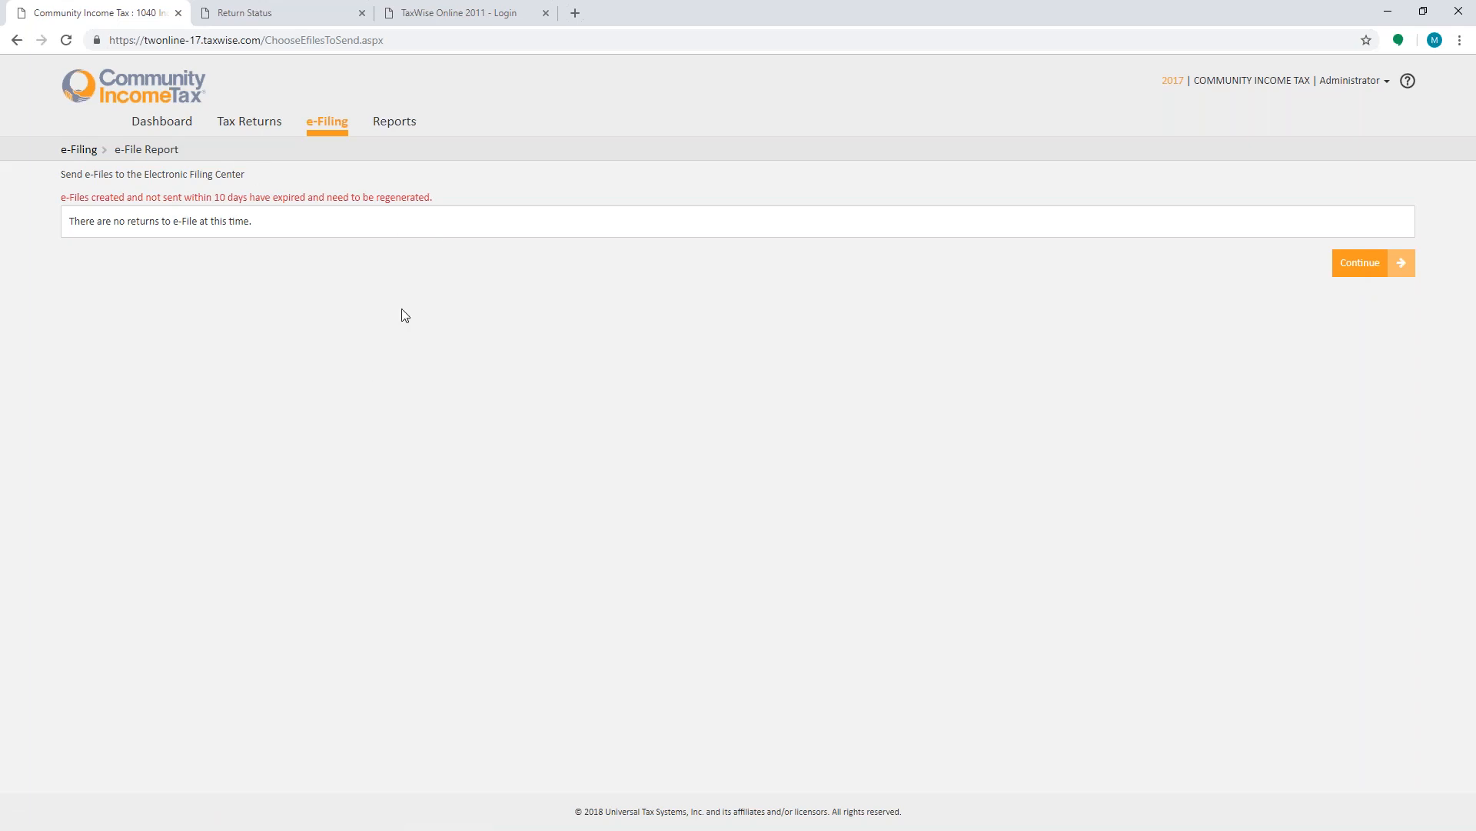
pyautogui.click(336, 124)
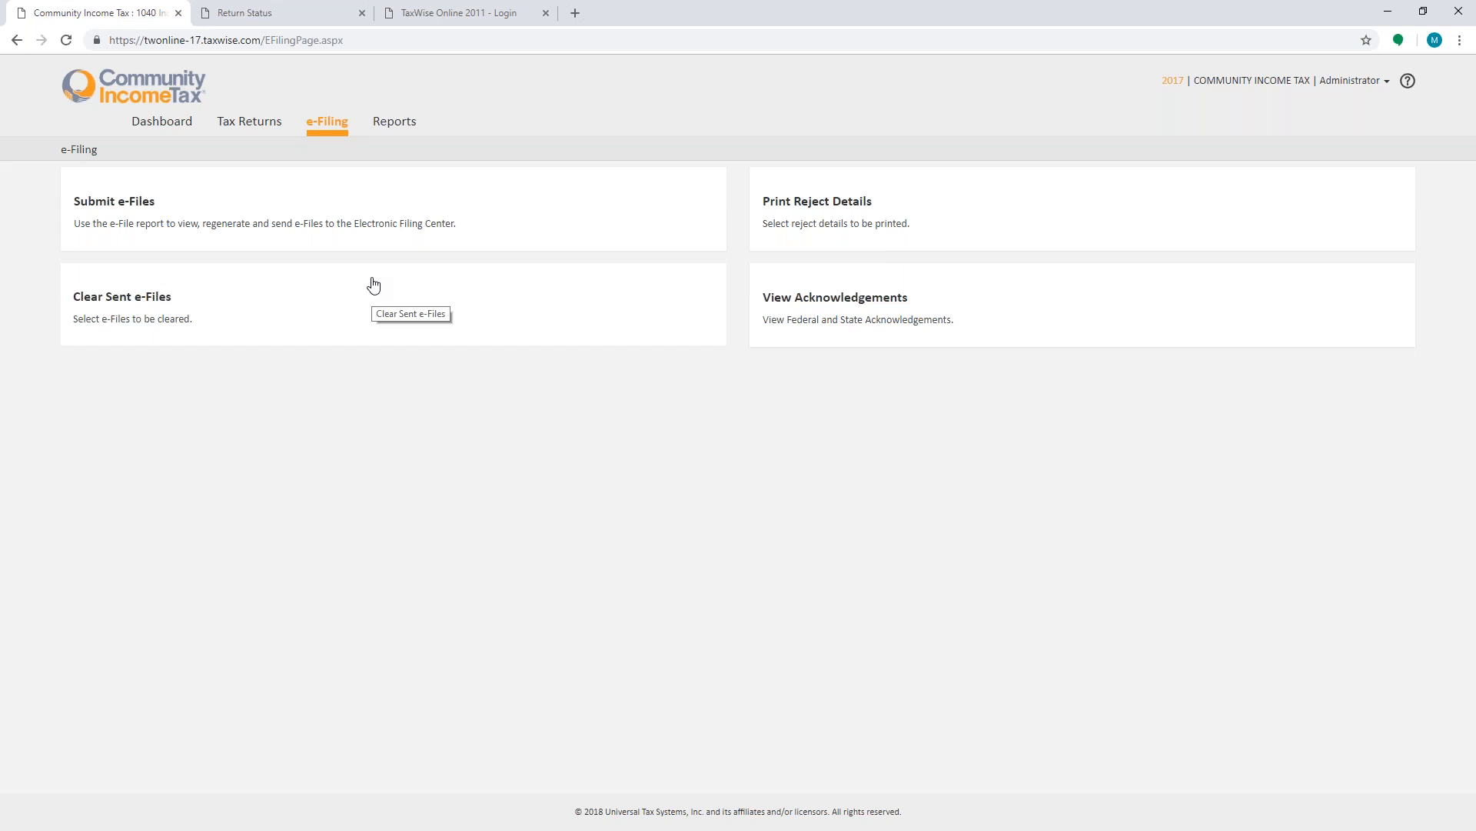
pyautogui.click(910, 303)
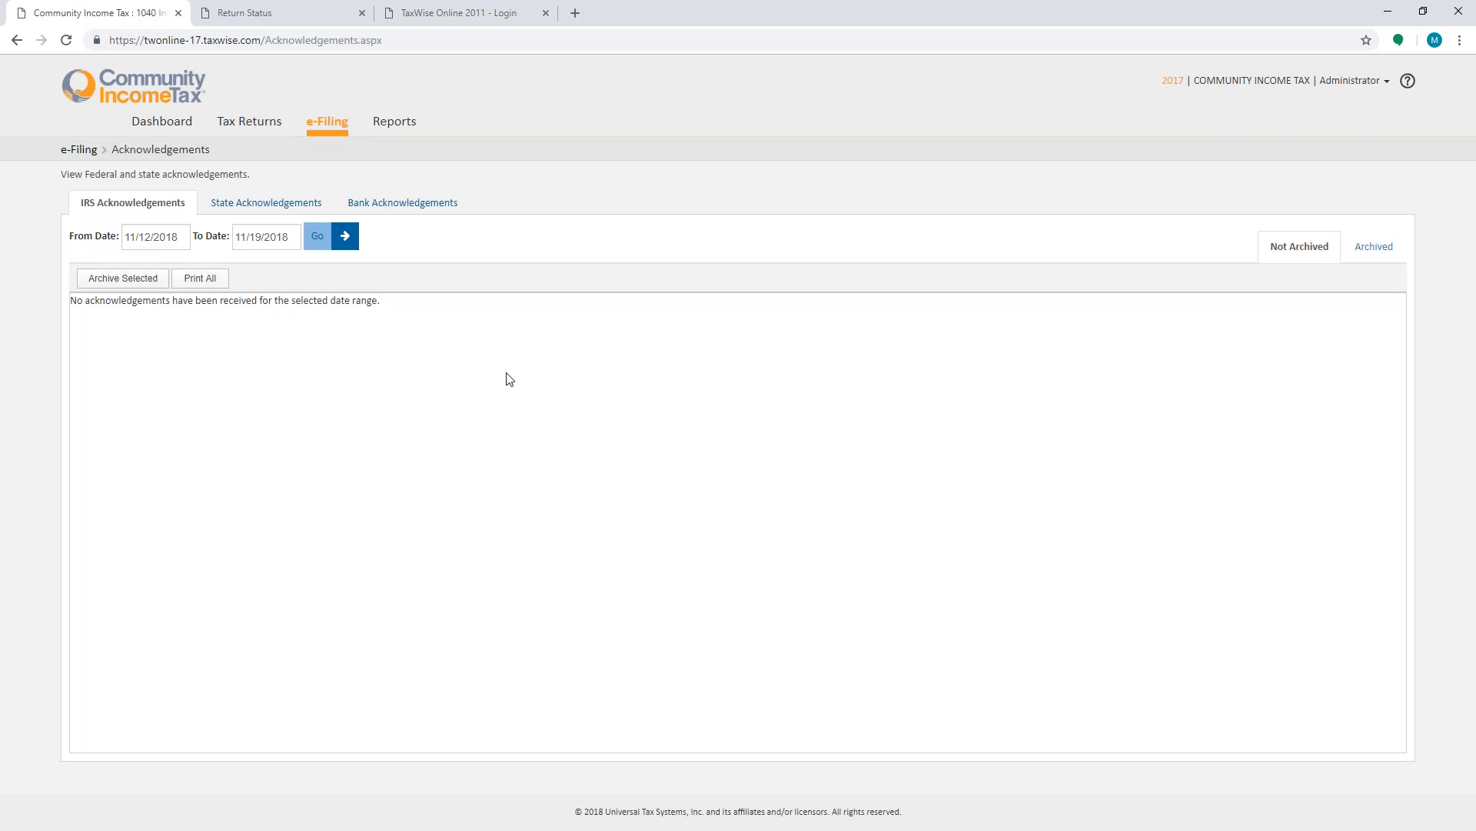
pyautogui.click(396, 128)
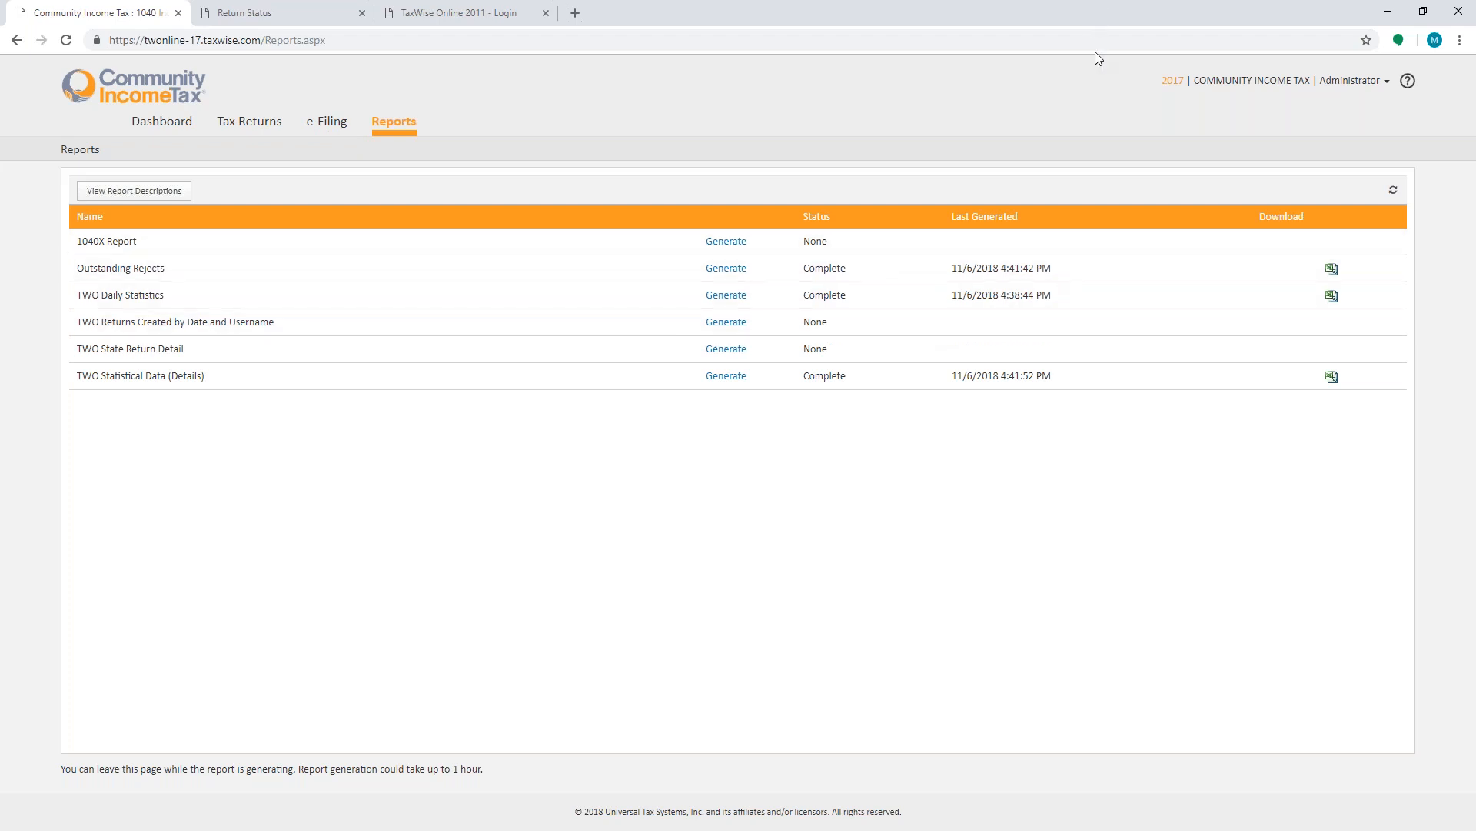
pyautogui.click(156, 131)
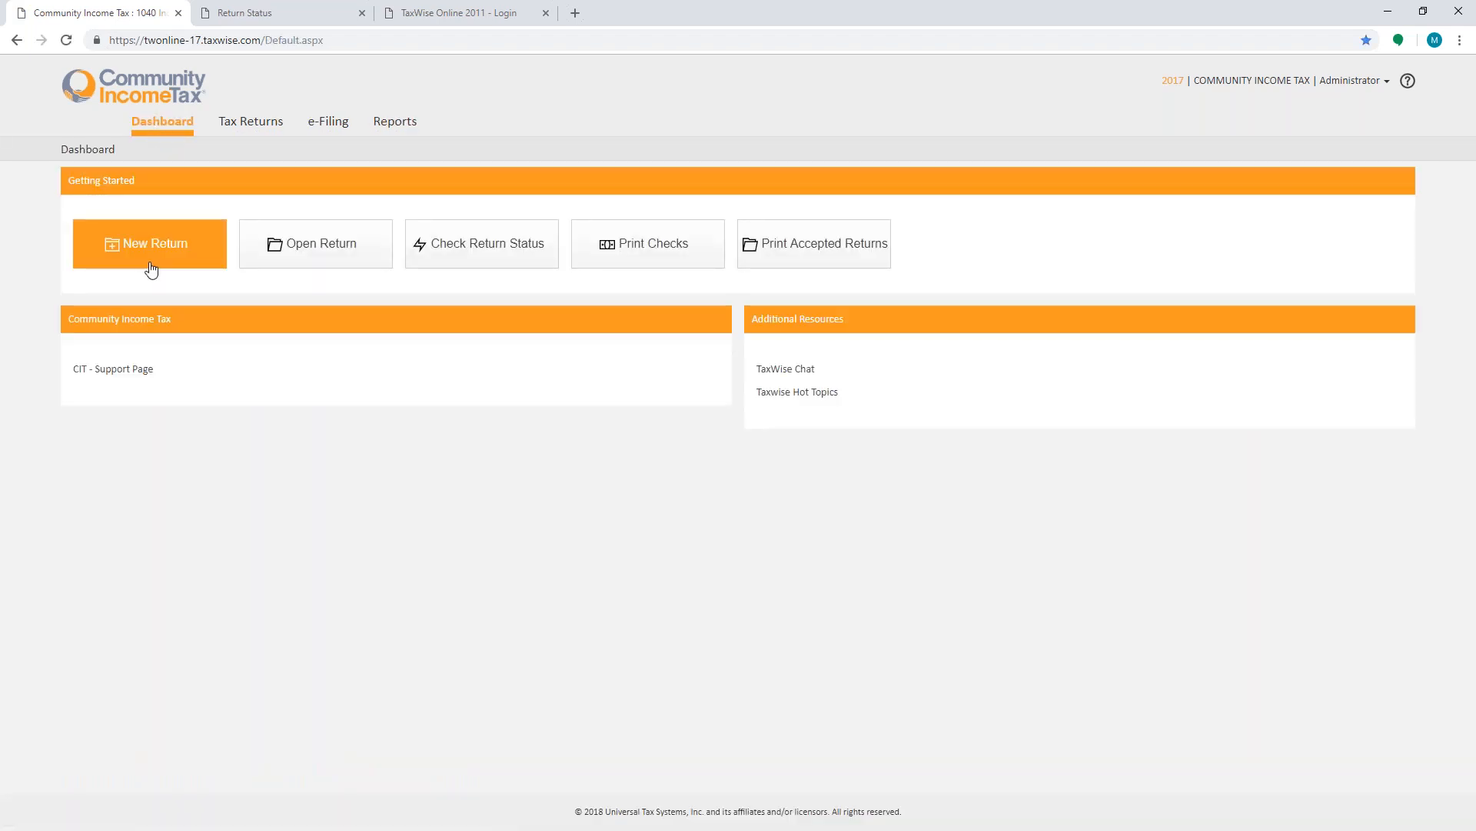
# - Open and close the Open Return dialog, then open the first return from the Tax Returns list
pyautogui.click(321, 247)
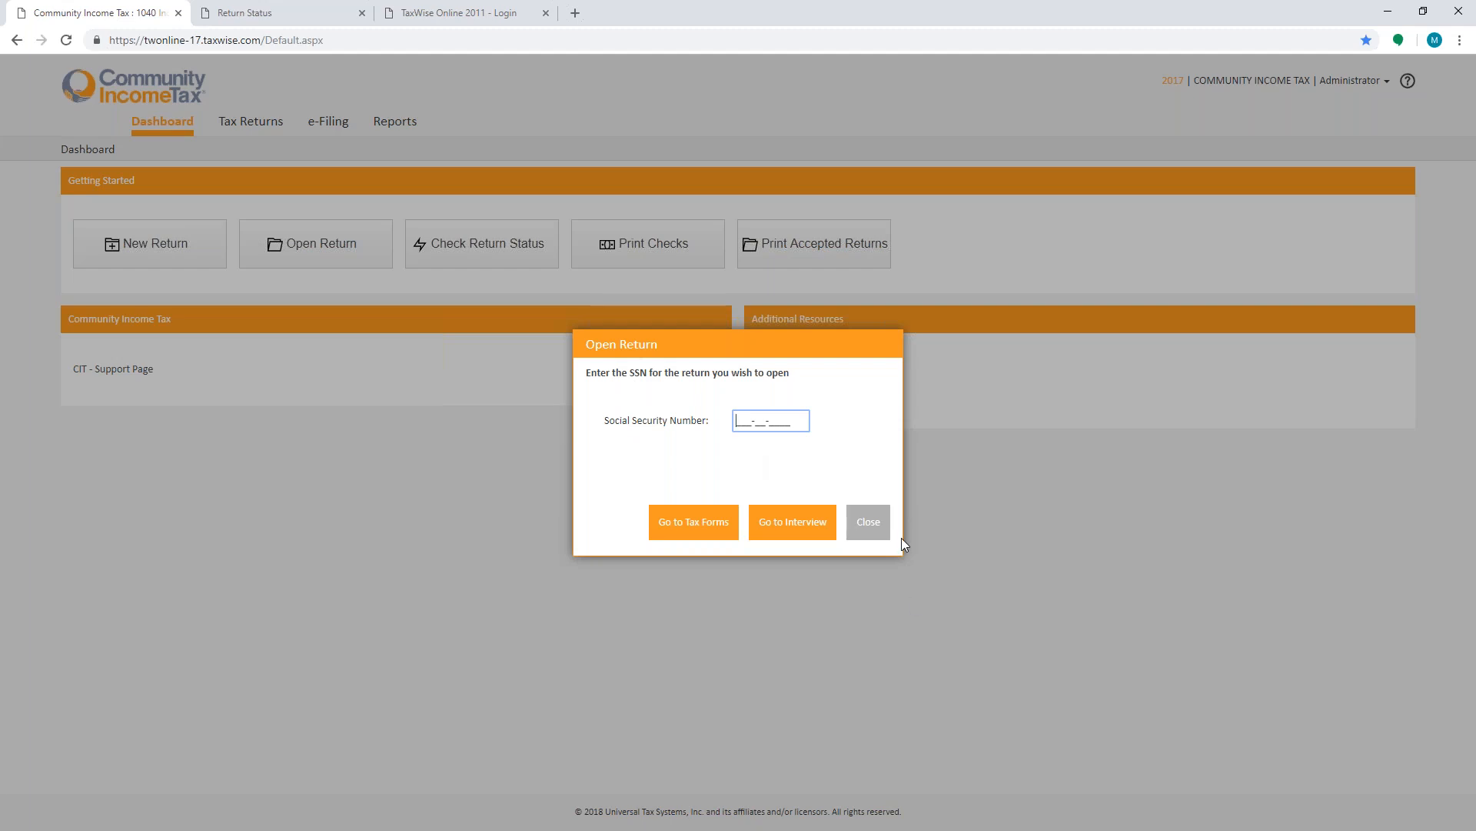
pyautogui.click(875, 526)
pyautogui.click(254, 127)
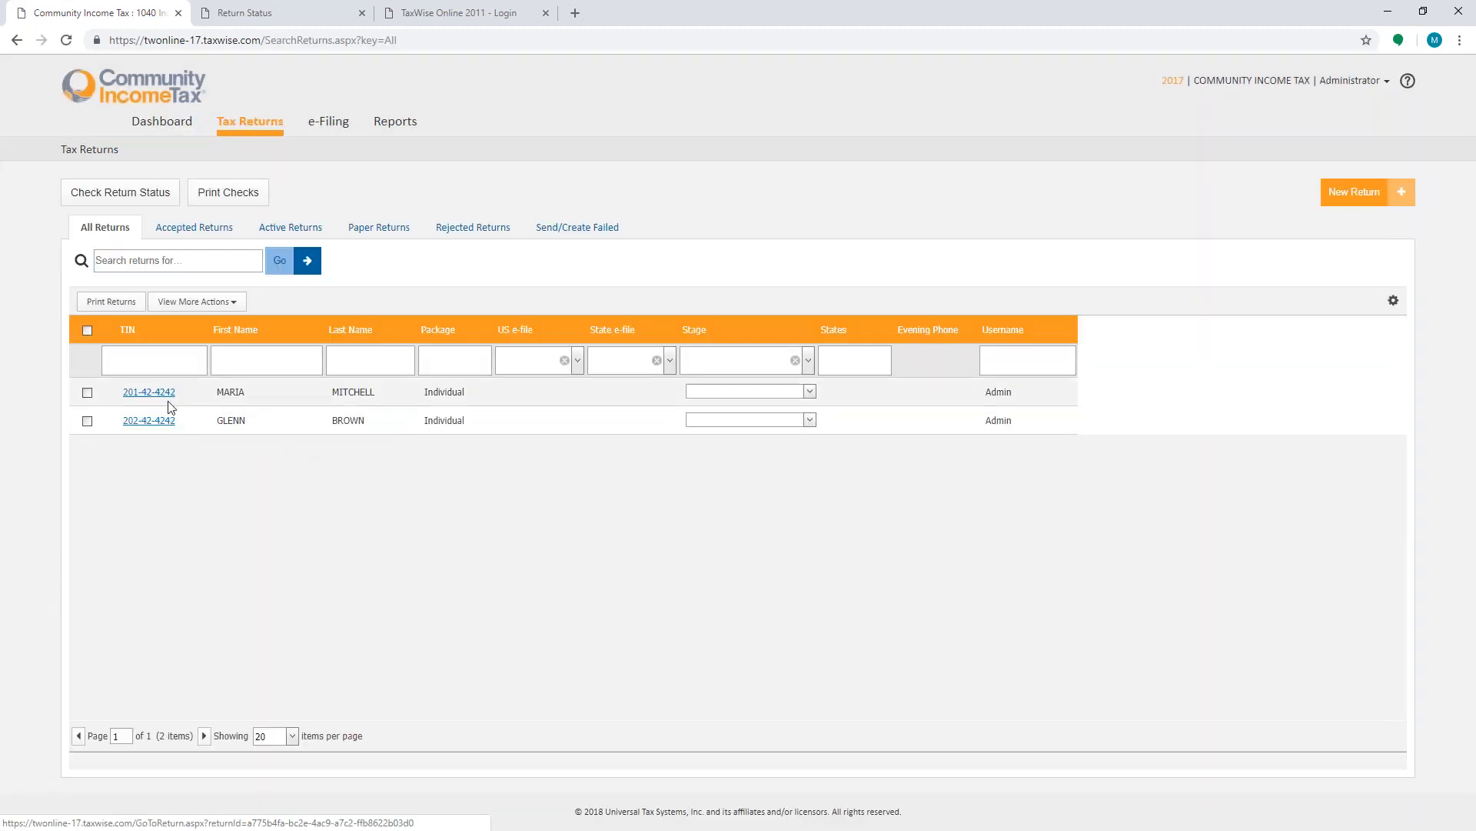
pyautogui.click(171, 395)
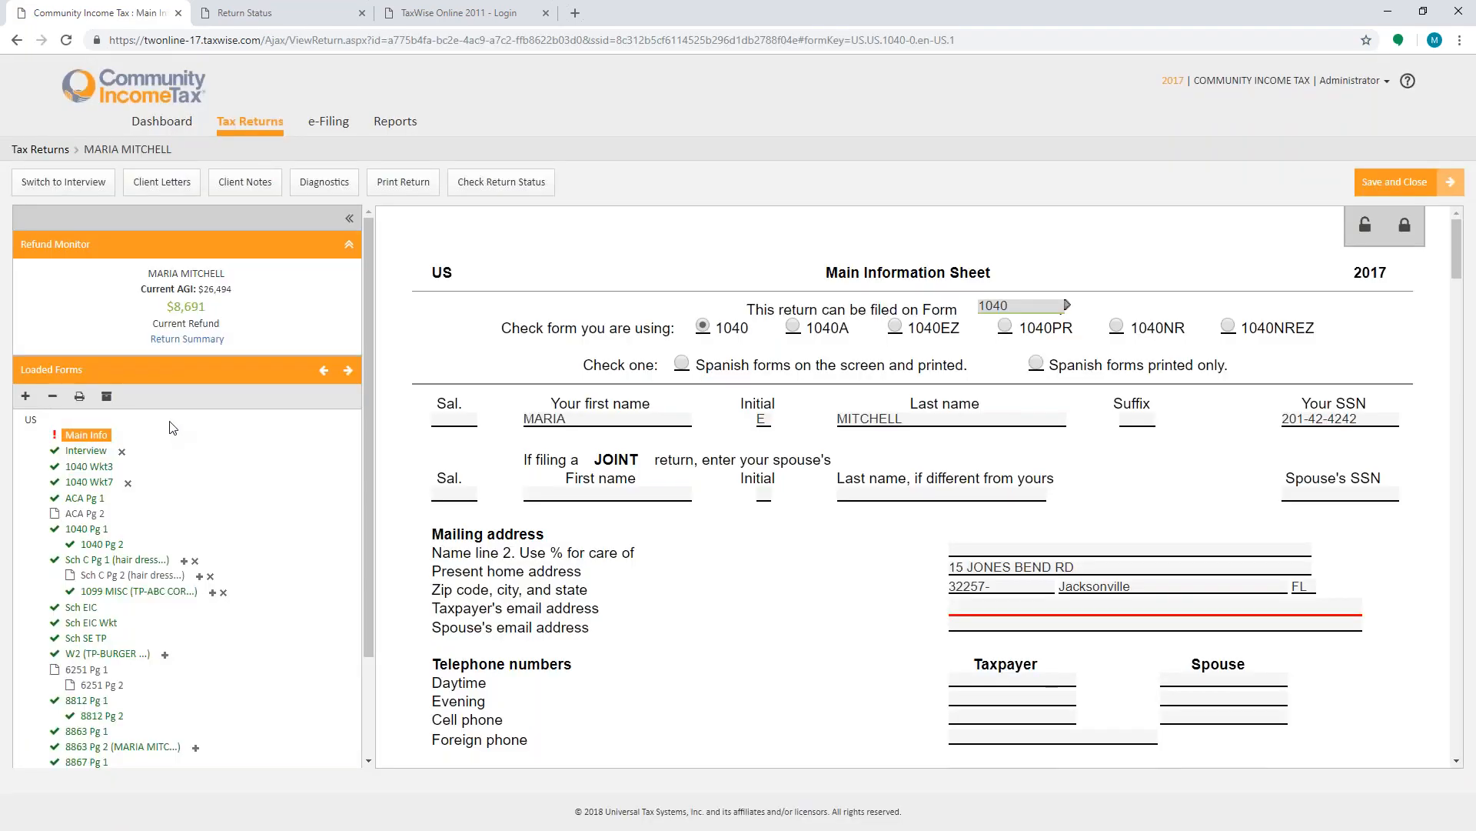
# - Scroll through the Main Information Sheet fields of the open return, then open the 1040 Pg 1 form
pyautogui.click(952, 605)
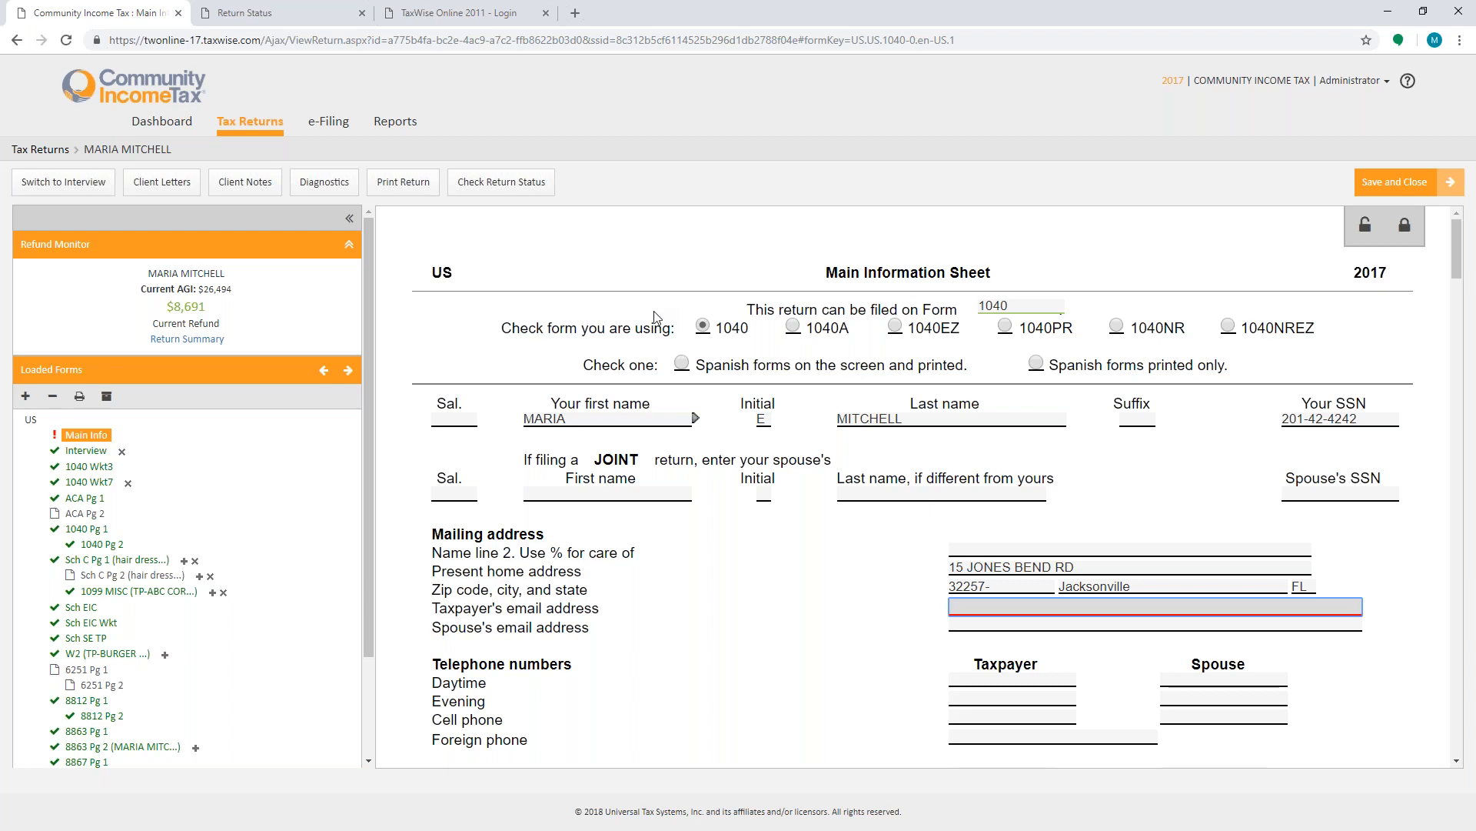
pyautogui.scroll(-6, 675, 579)
pyautogui.scroll(-5, 676, 578)
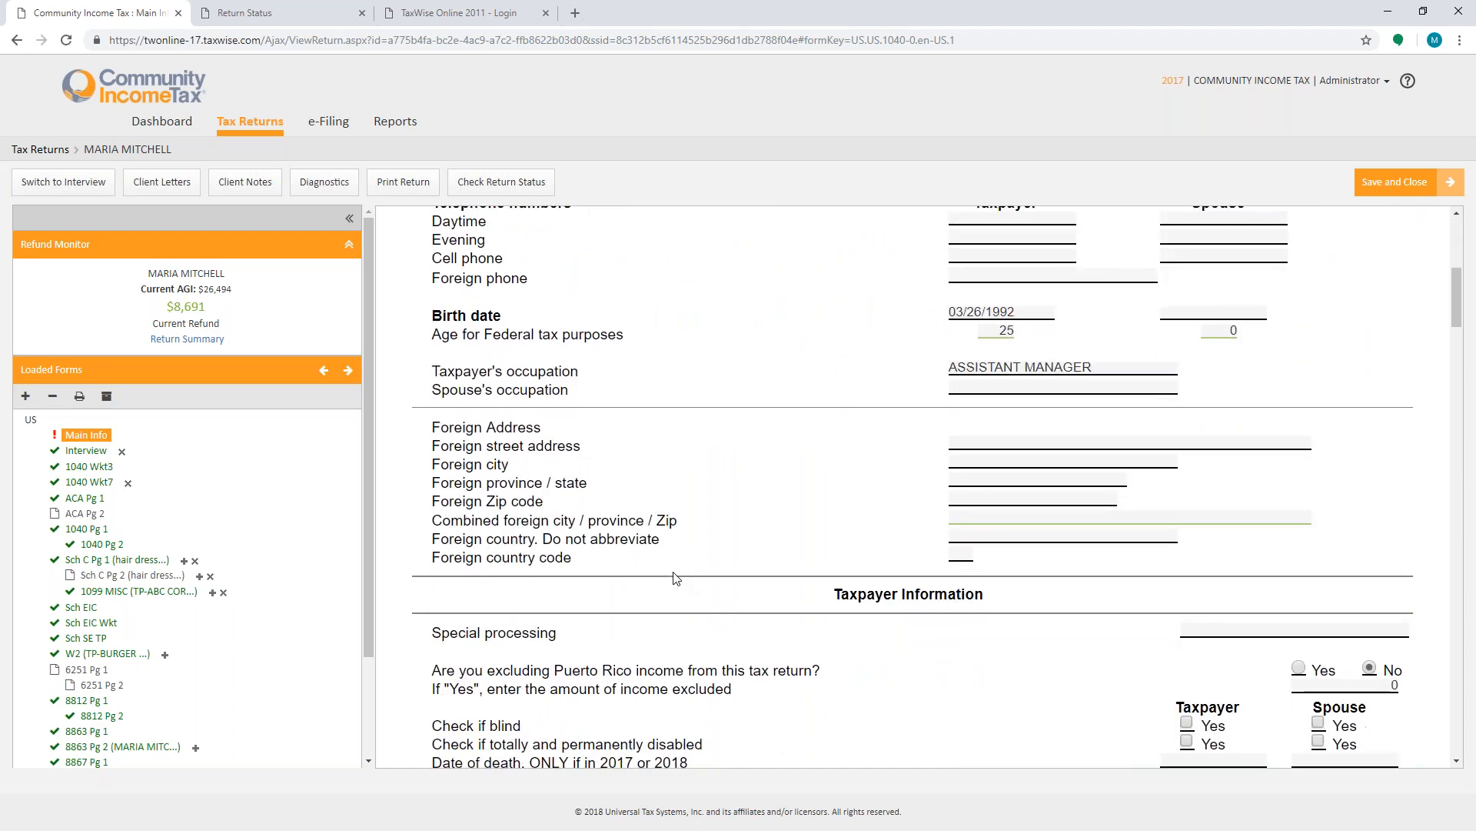
pyautogui.scroll(8, 675, 578)
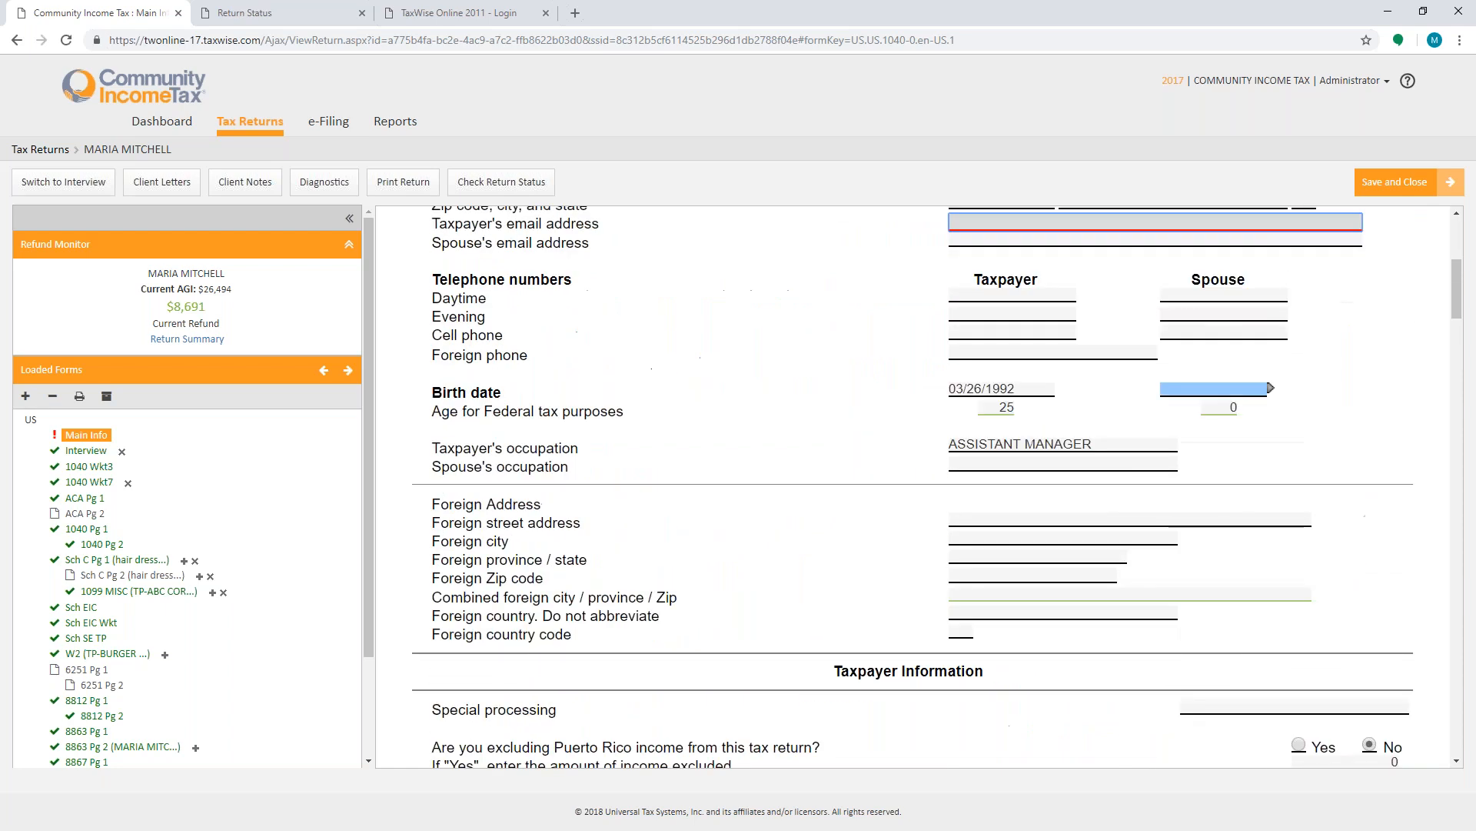
pyautogui.click(1075, 377)
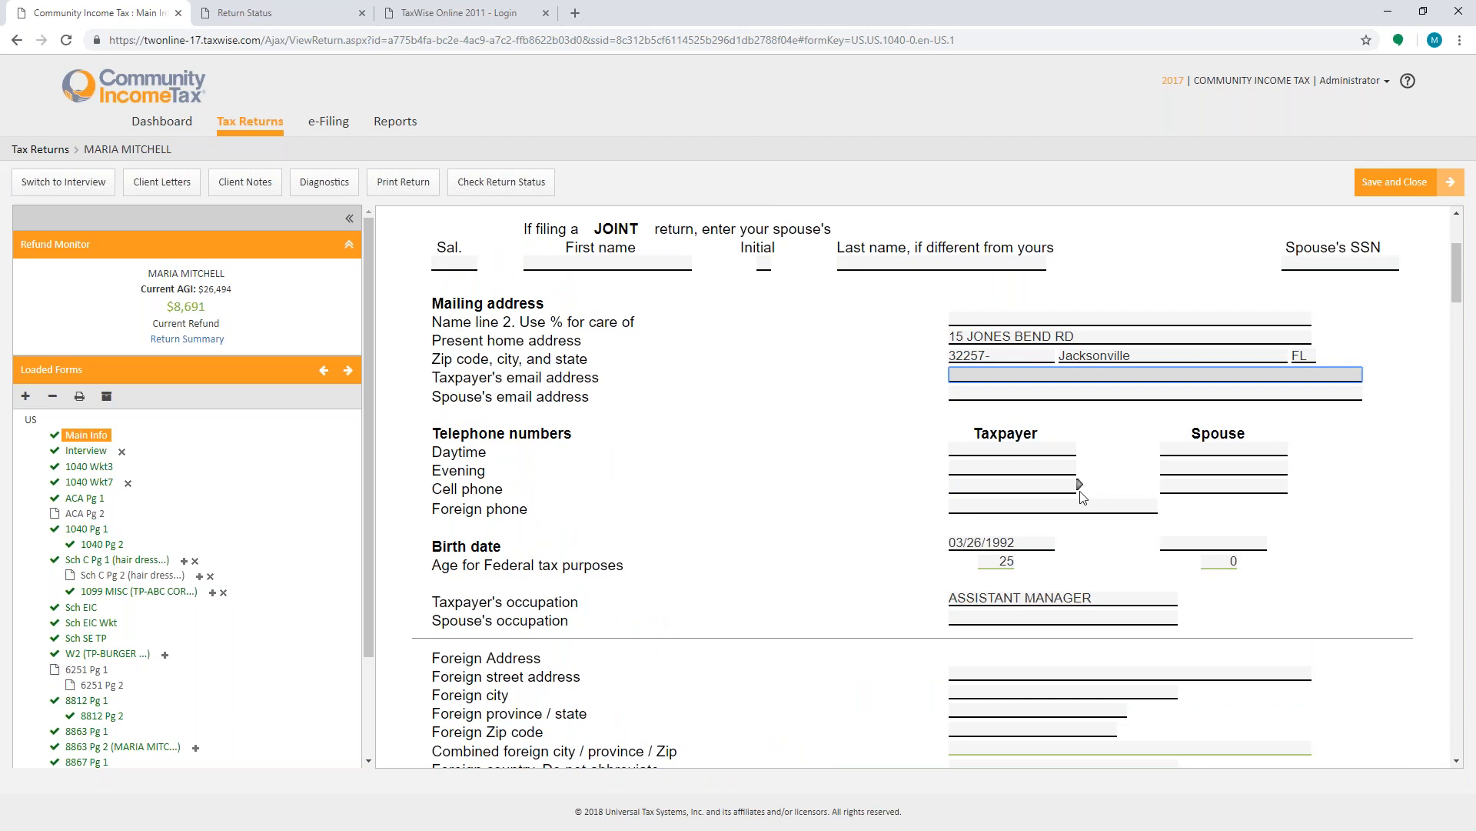
pyautogui.scroll(-2, 1082, 496)
pyautogui.scroll(-4, 1083, 496)
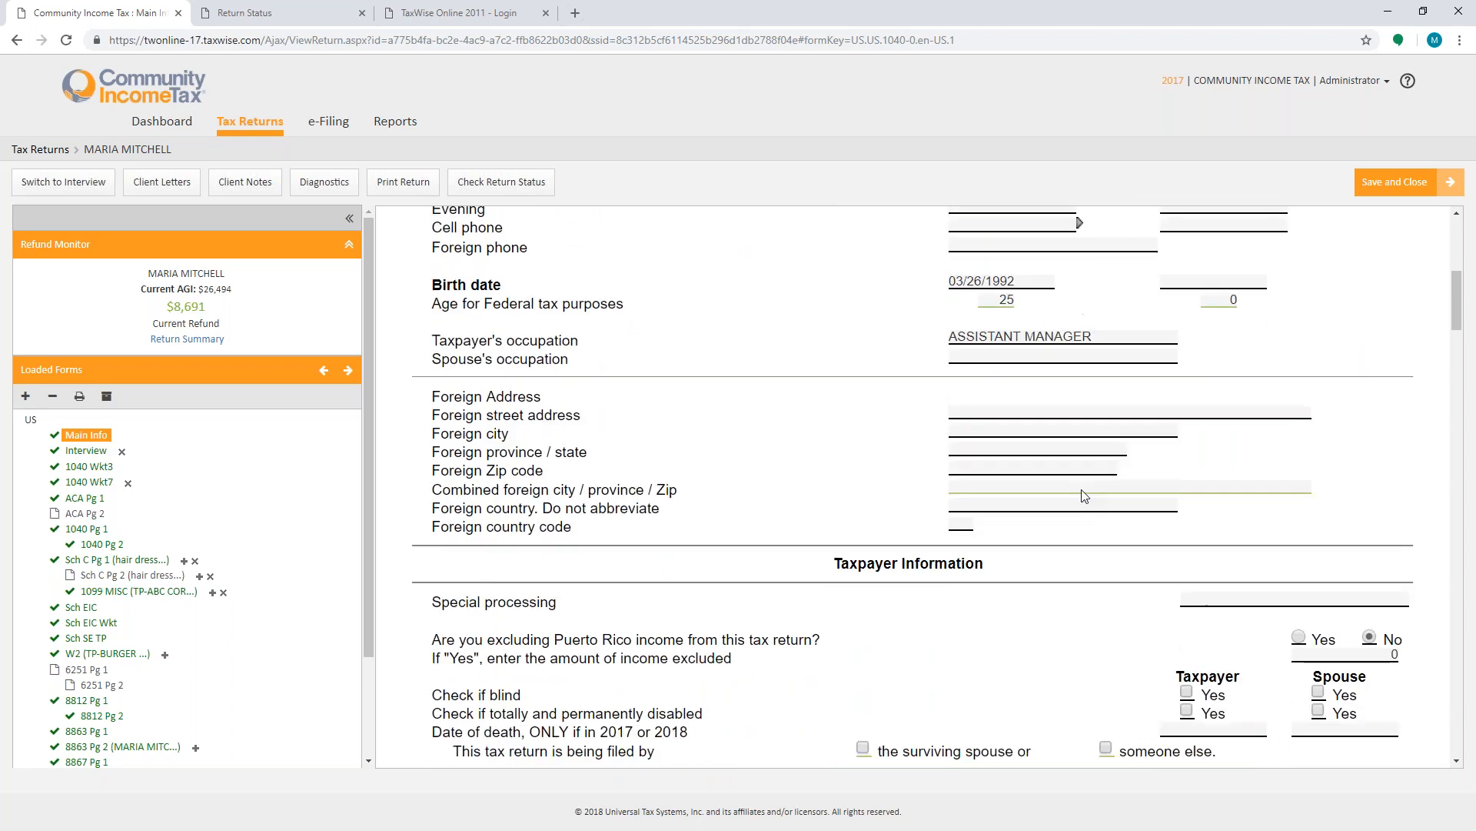
pyautogui.scroll(-5, 1084, 496)
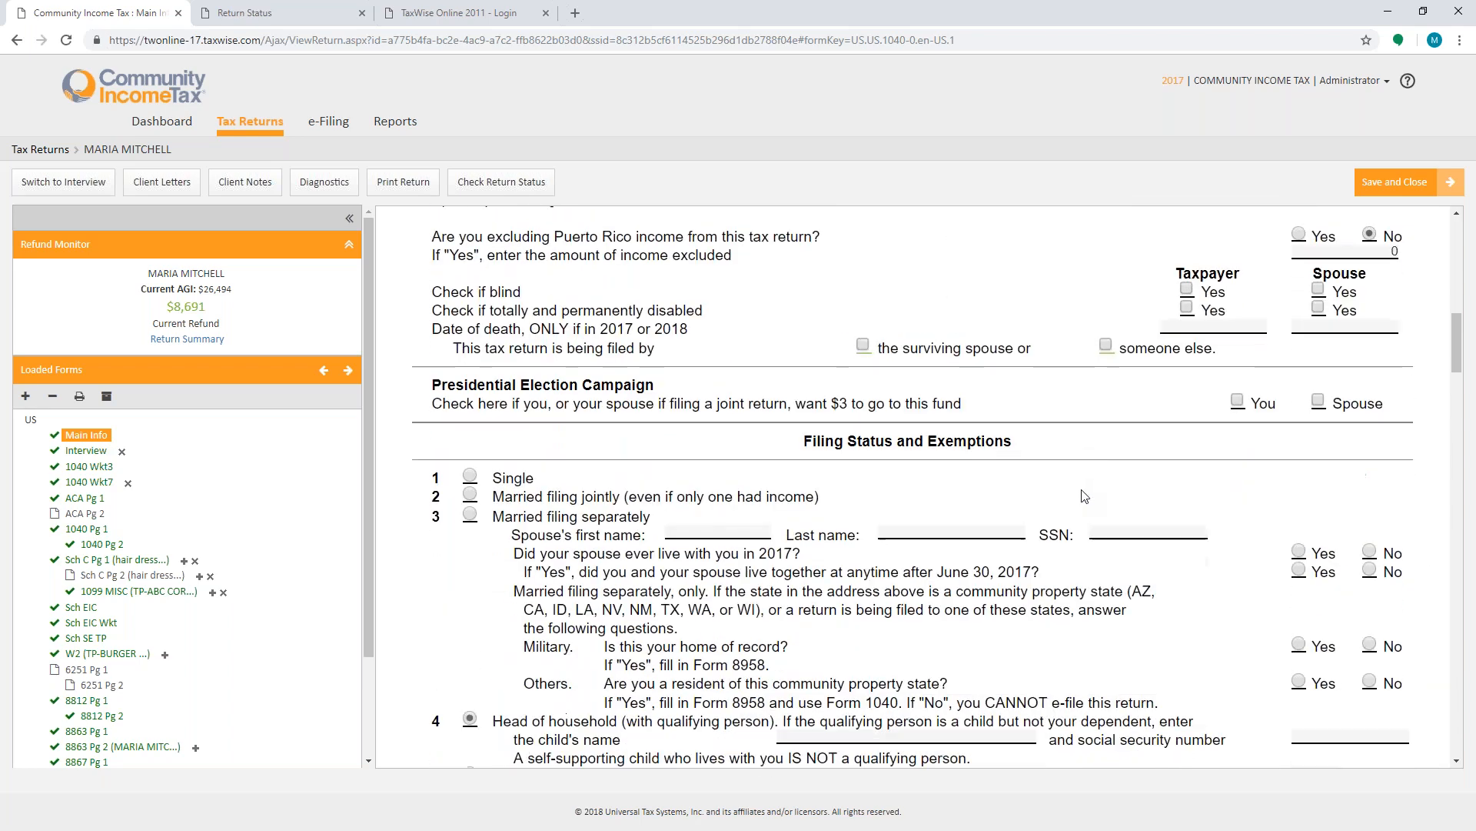
pyautogui.scroll(-12, 1085, 496)
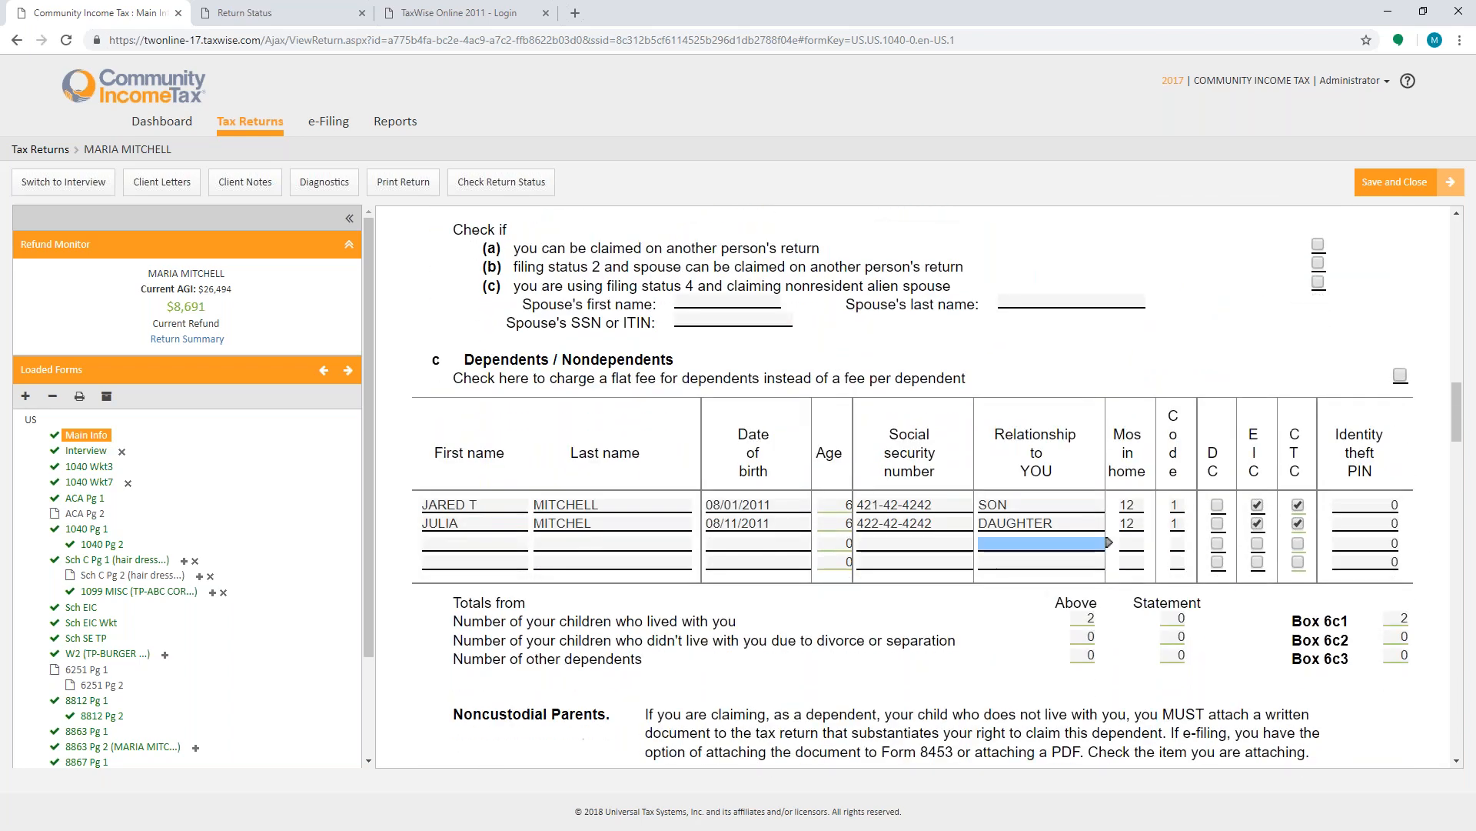
pyautogui.scroll(-6, 1108, 290)
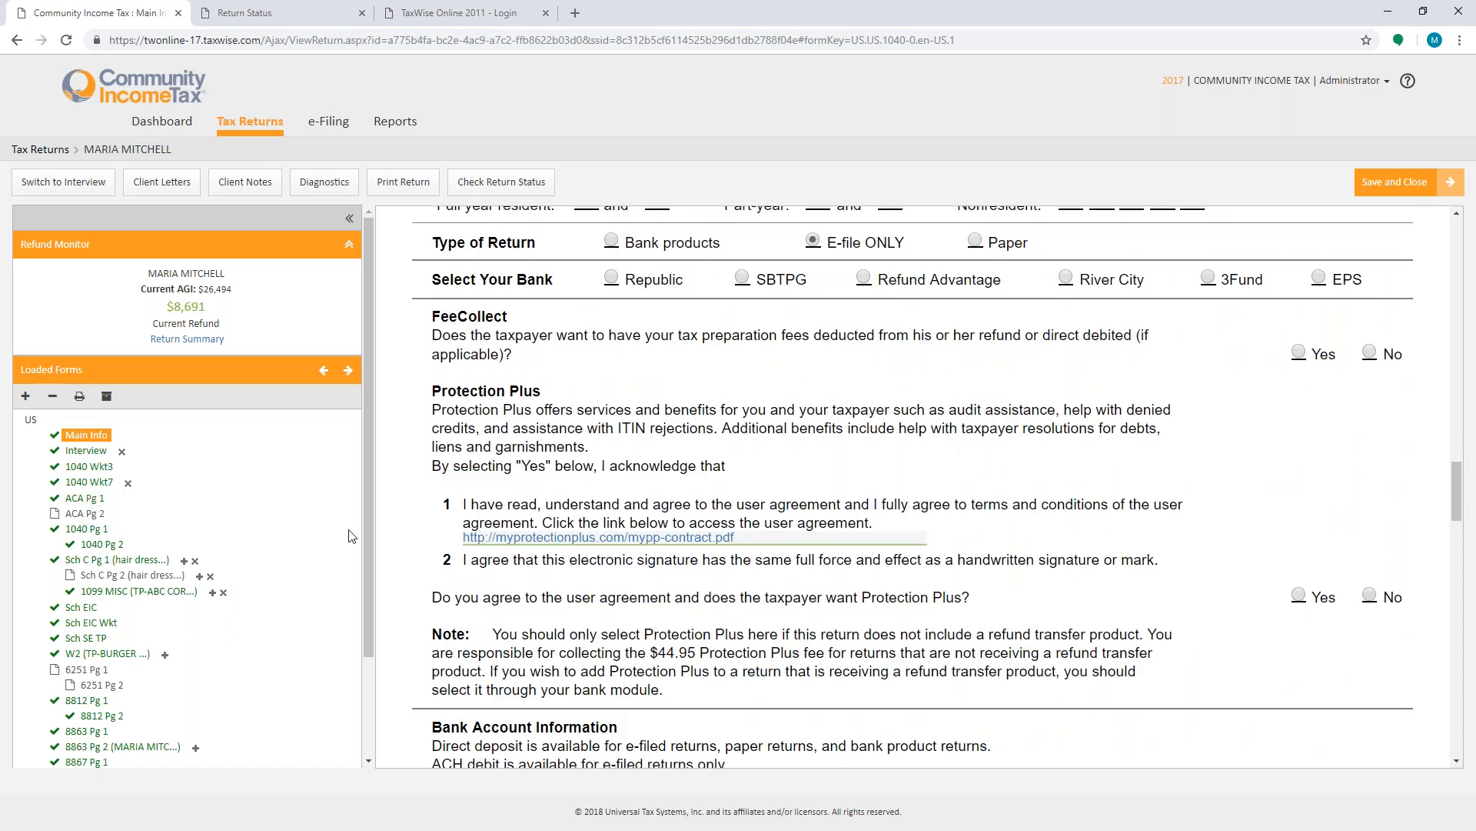
pyautogui.click(83, 529)
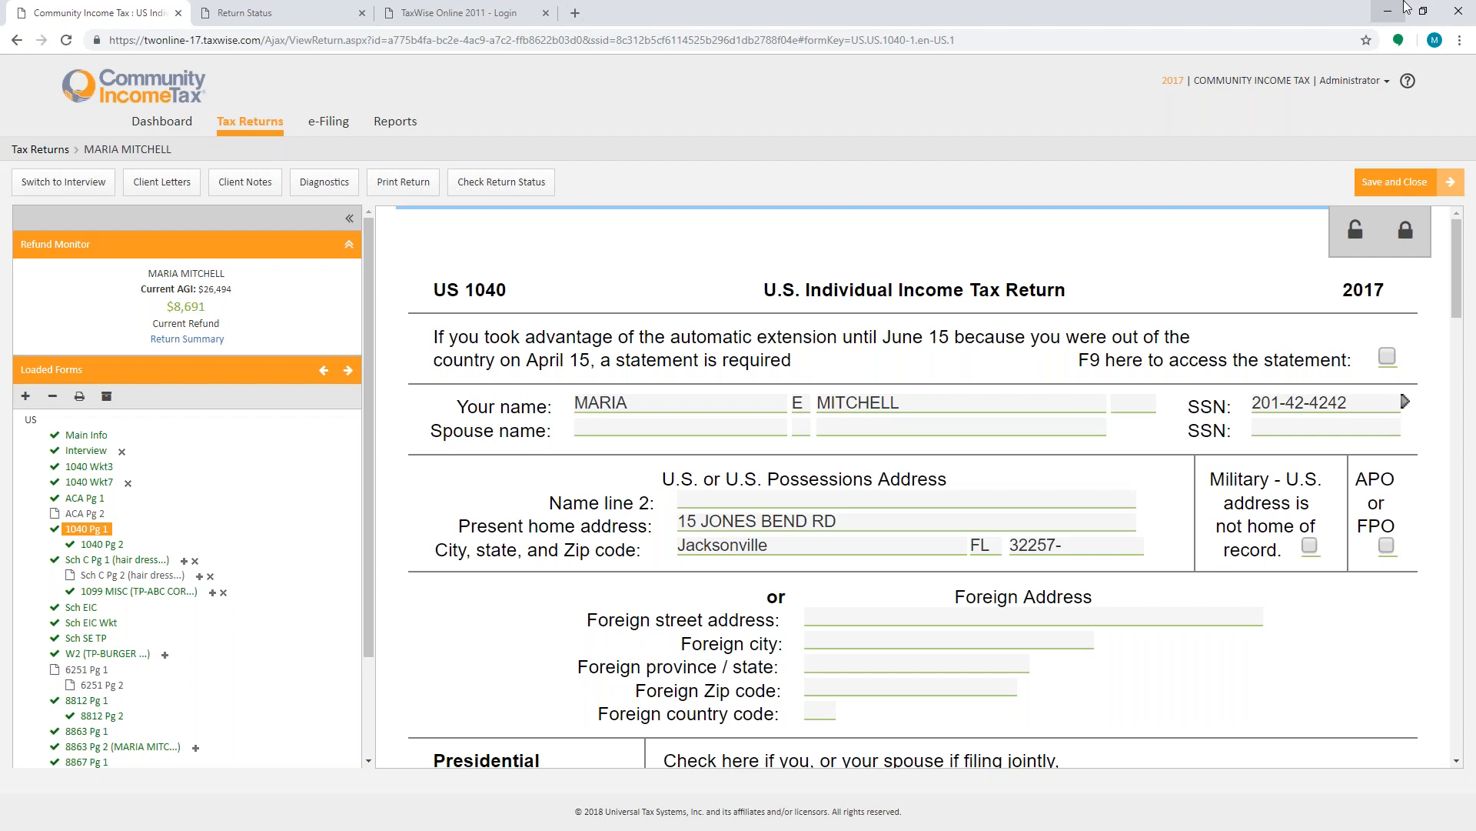
# - Minimize the browser, launch the 2018 CIT TWD desktop program and log in with the account password
pyautogui.click(1390, 8)
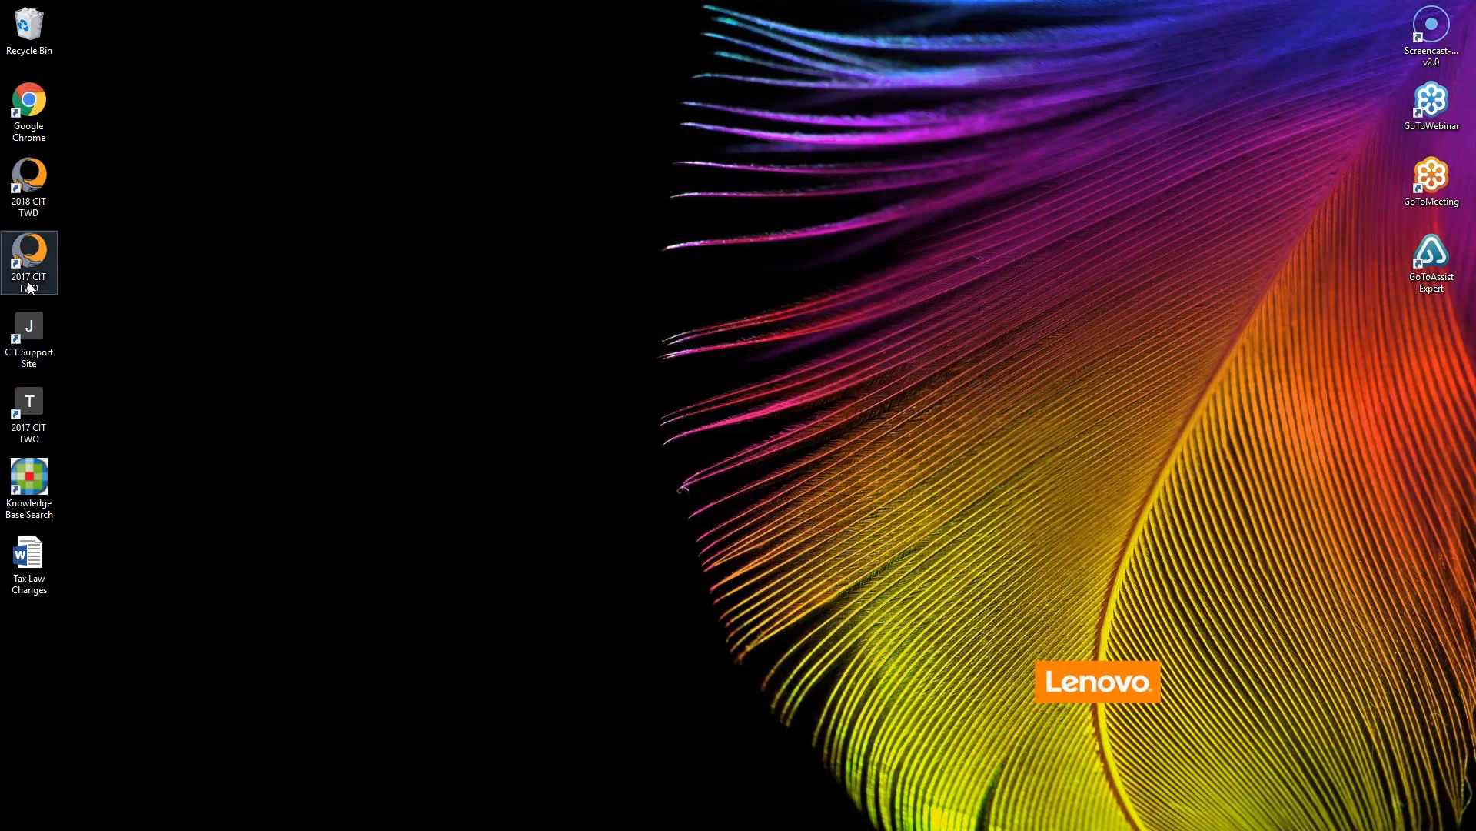
pyautogui.doubleClick(29, 185)
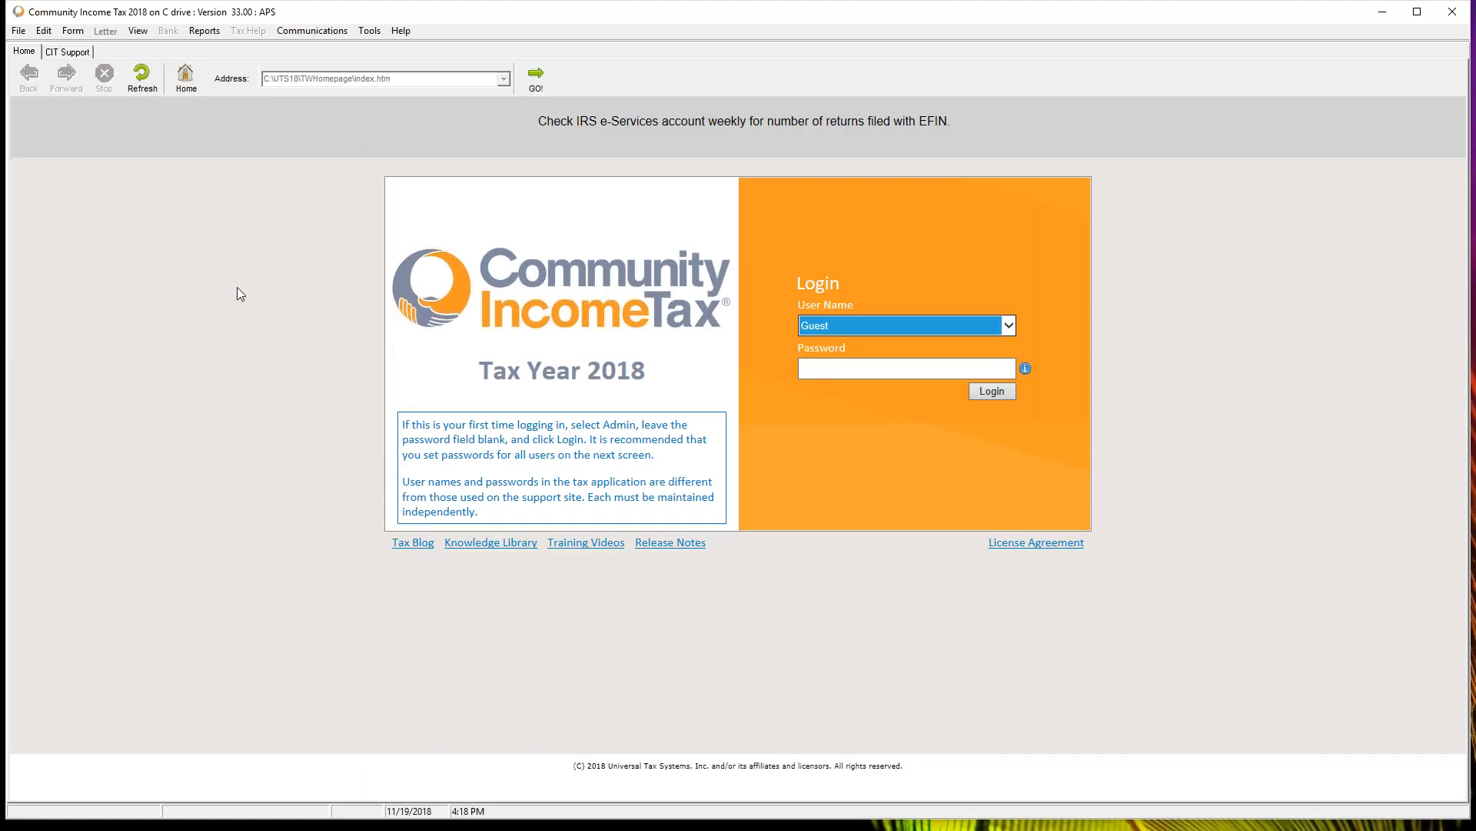
pyautogui.click(904, 371)
pyautogui.write('••••••••')
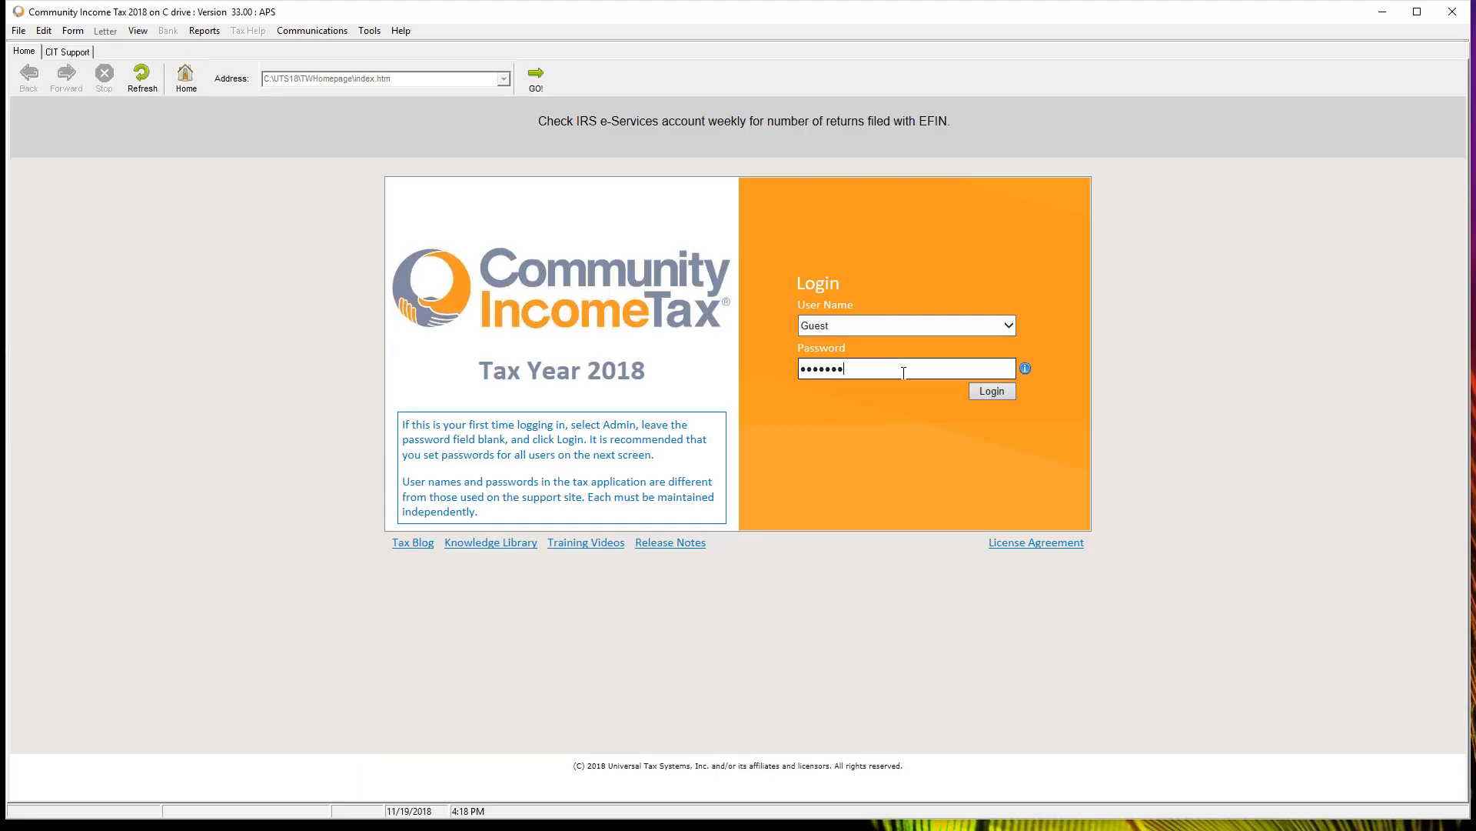
pyautogui.click(996, 393)
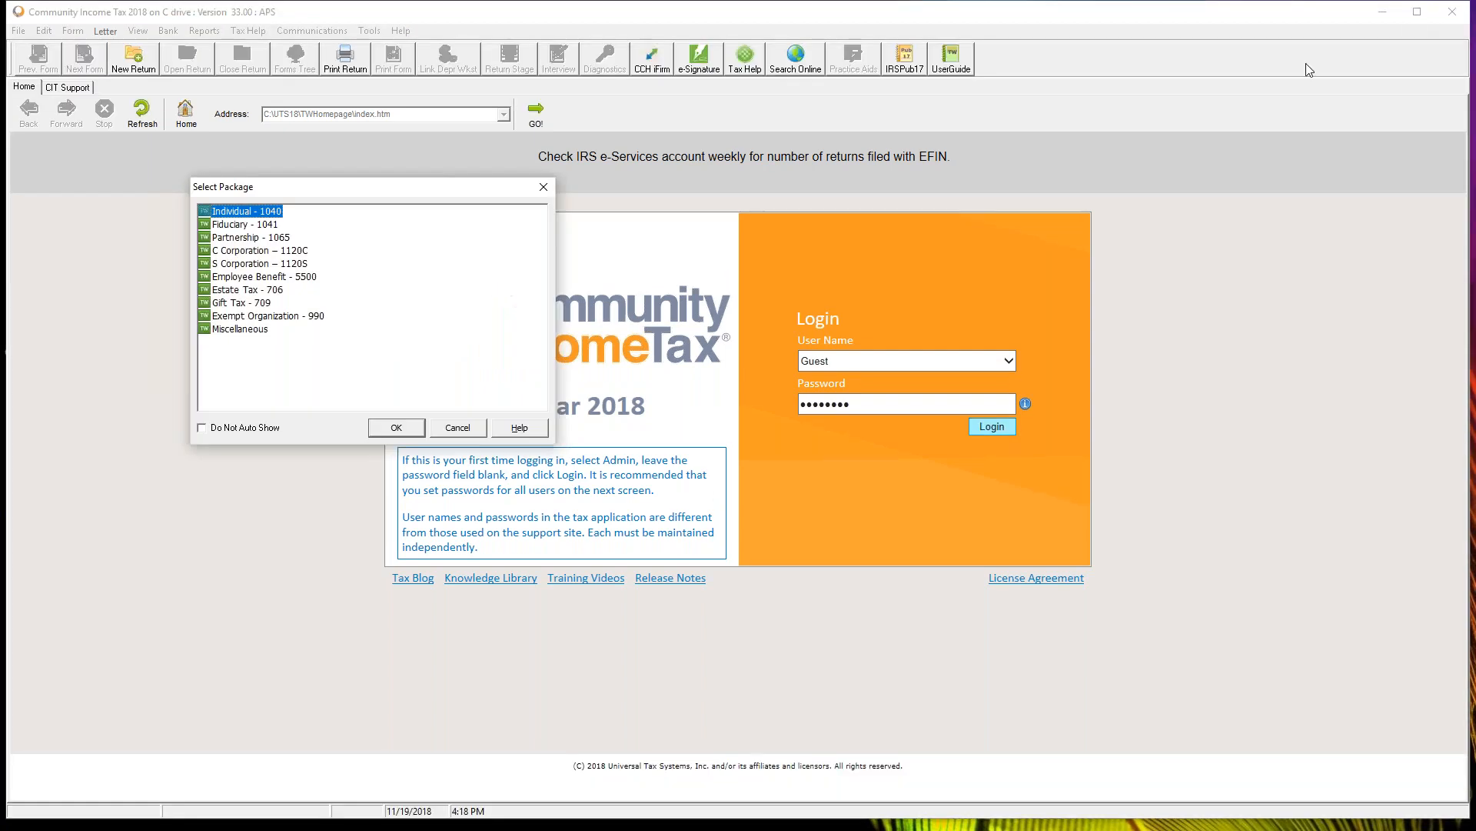
# - Confirm the Individual - 1040 package and open the only return in the Return List
pyautogui.click(390, 432)
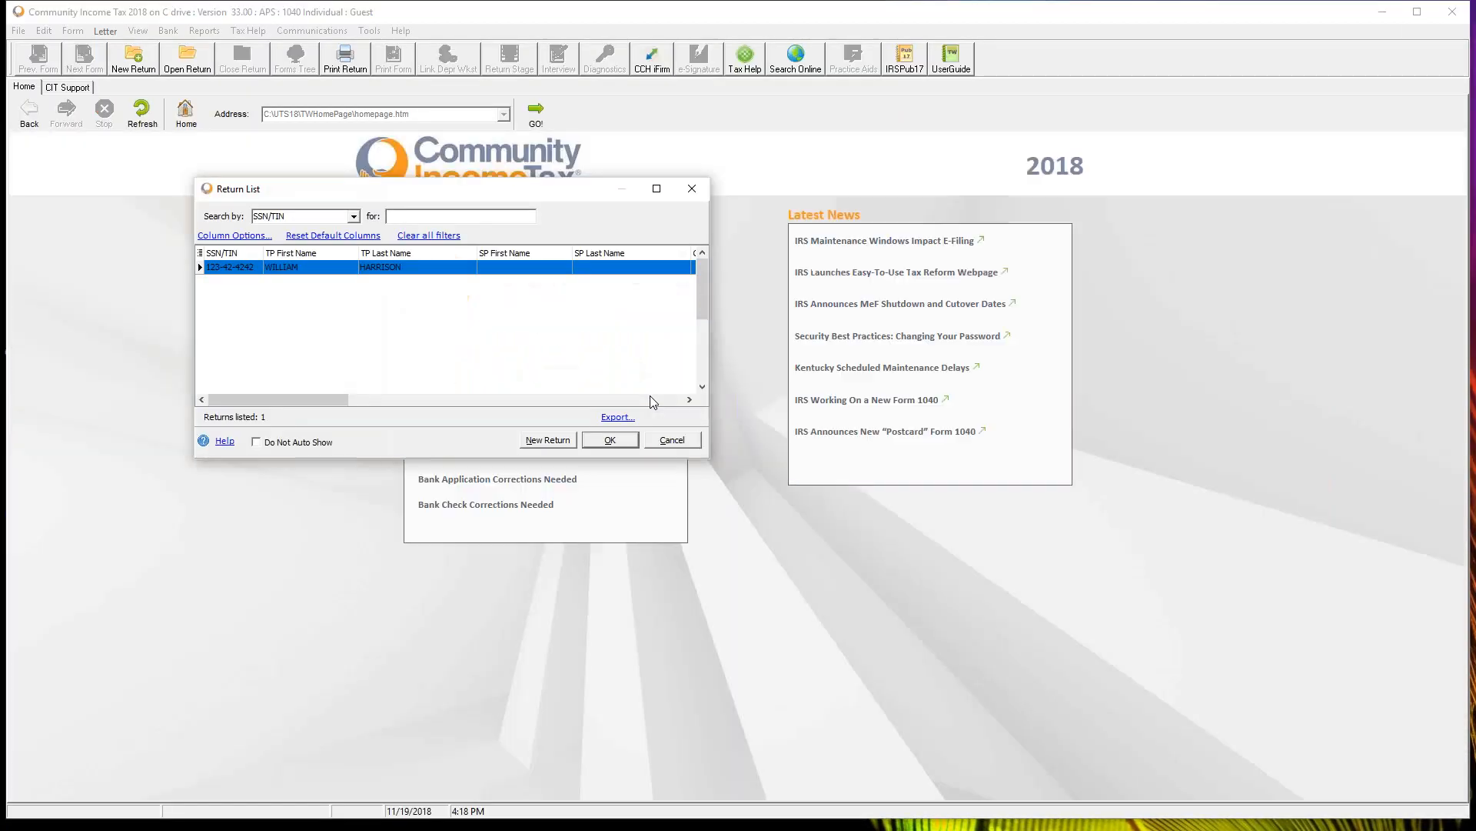
pyautogui.doubleClick(293, 269)
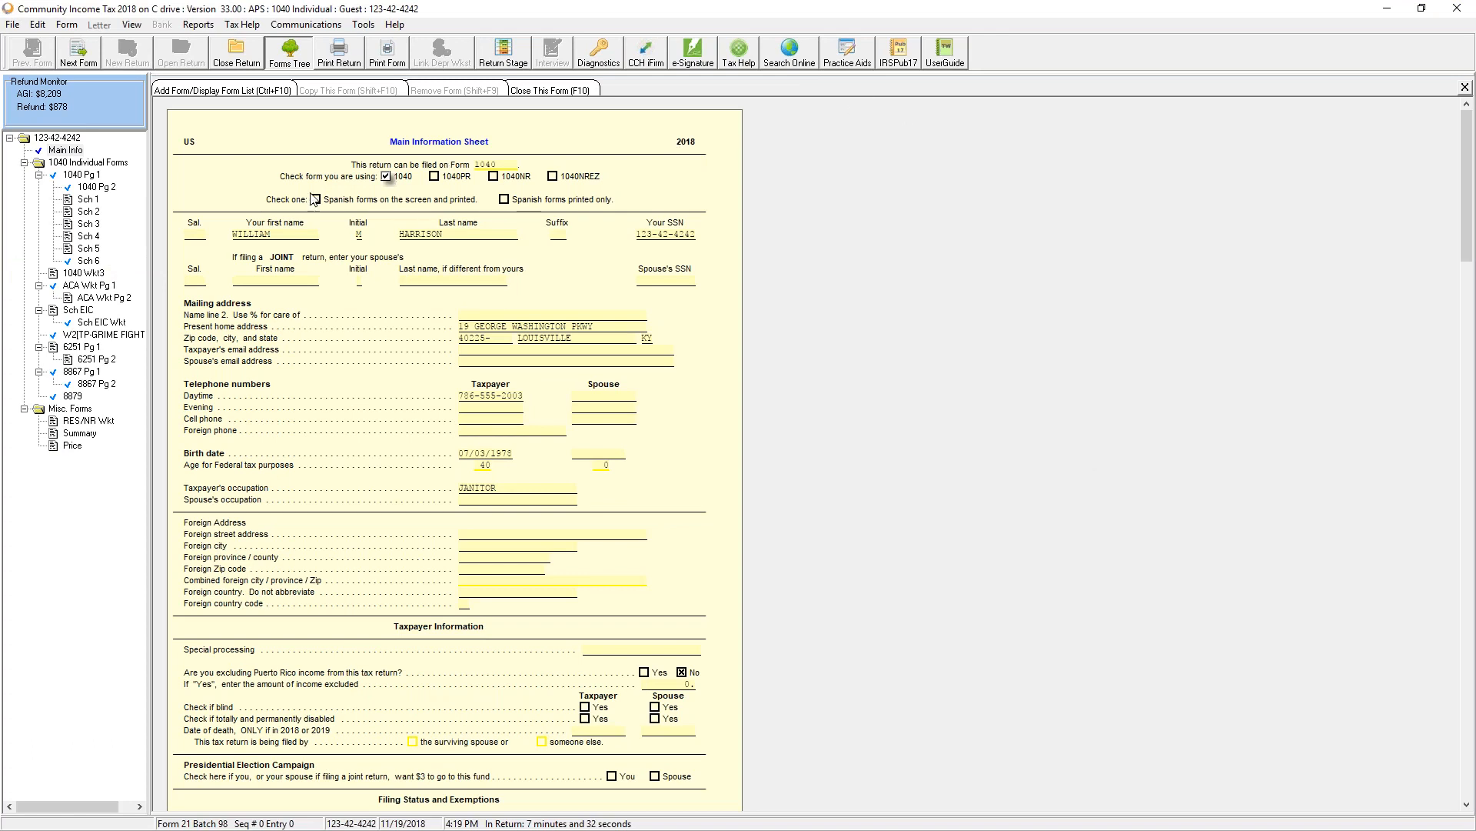
# - Browse Schedules 1, 2 and 3 and the ACA worksheet in the desktop return's forms tree
pyautogui.click(94, 200)
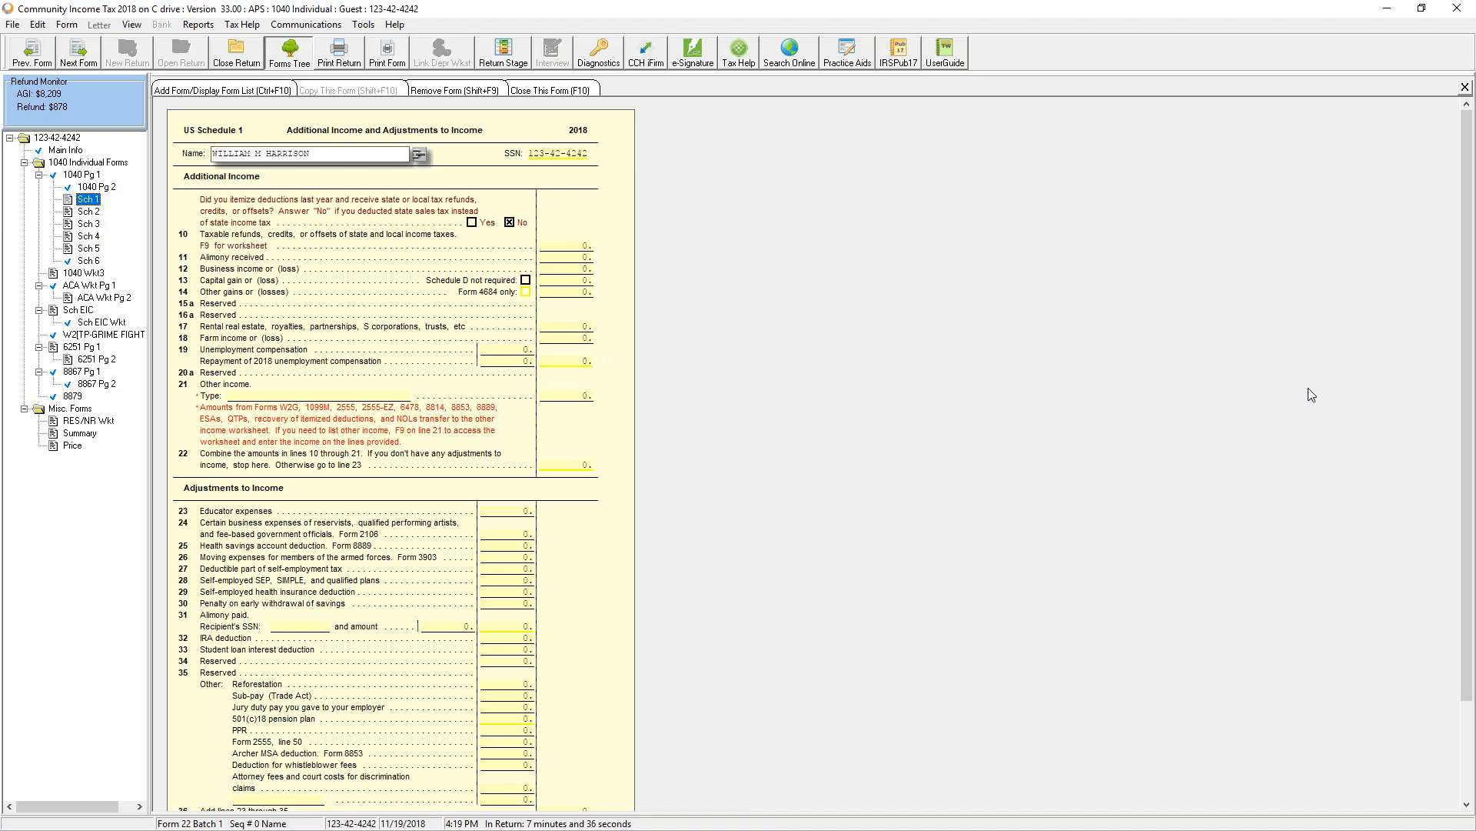
pyautogui.scroll(-3, 1311, 394)
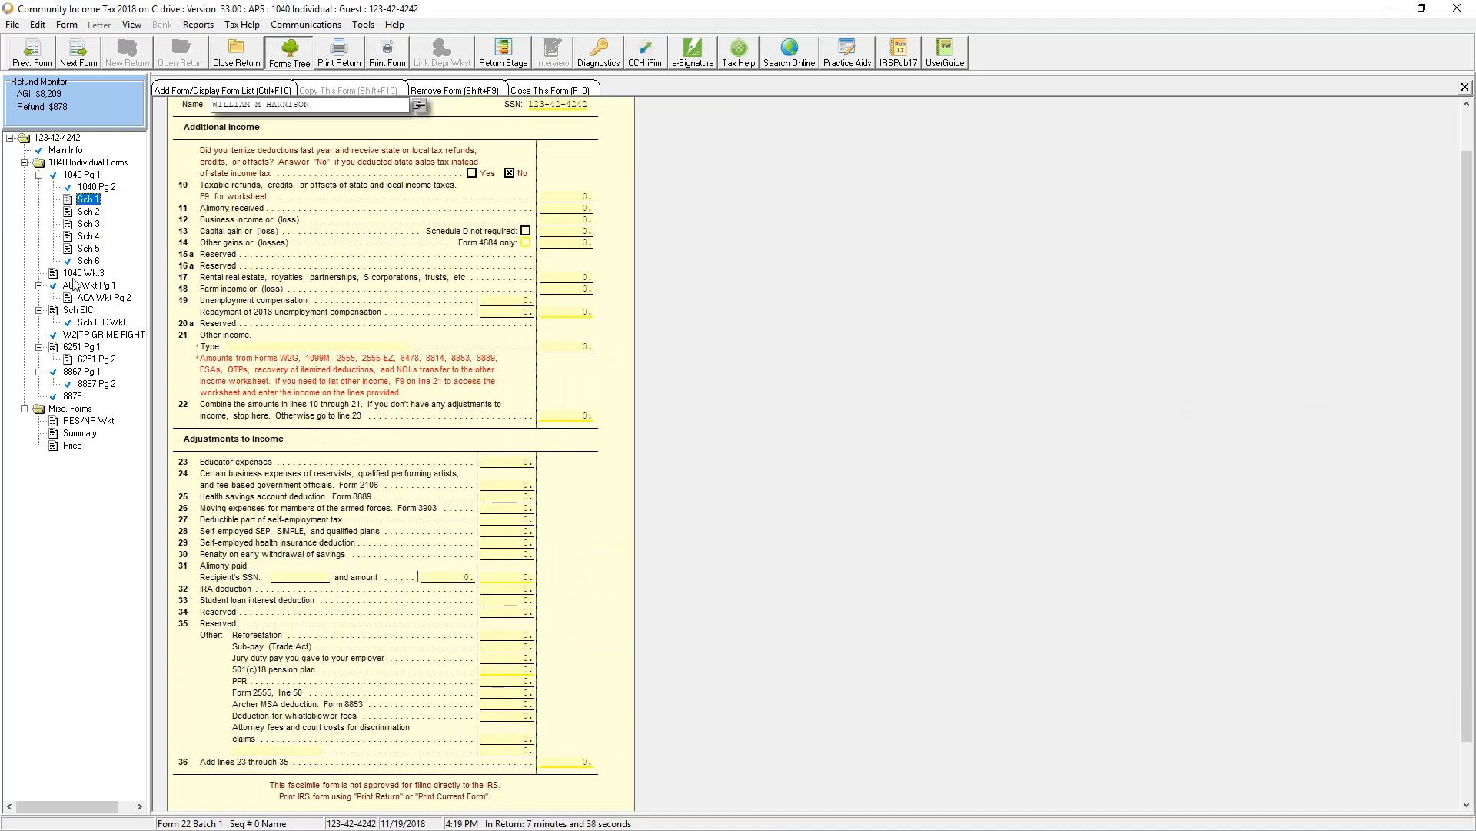
pyautogui.click(89, 224)
pyautogui.click(89, 212)
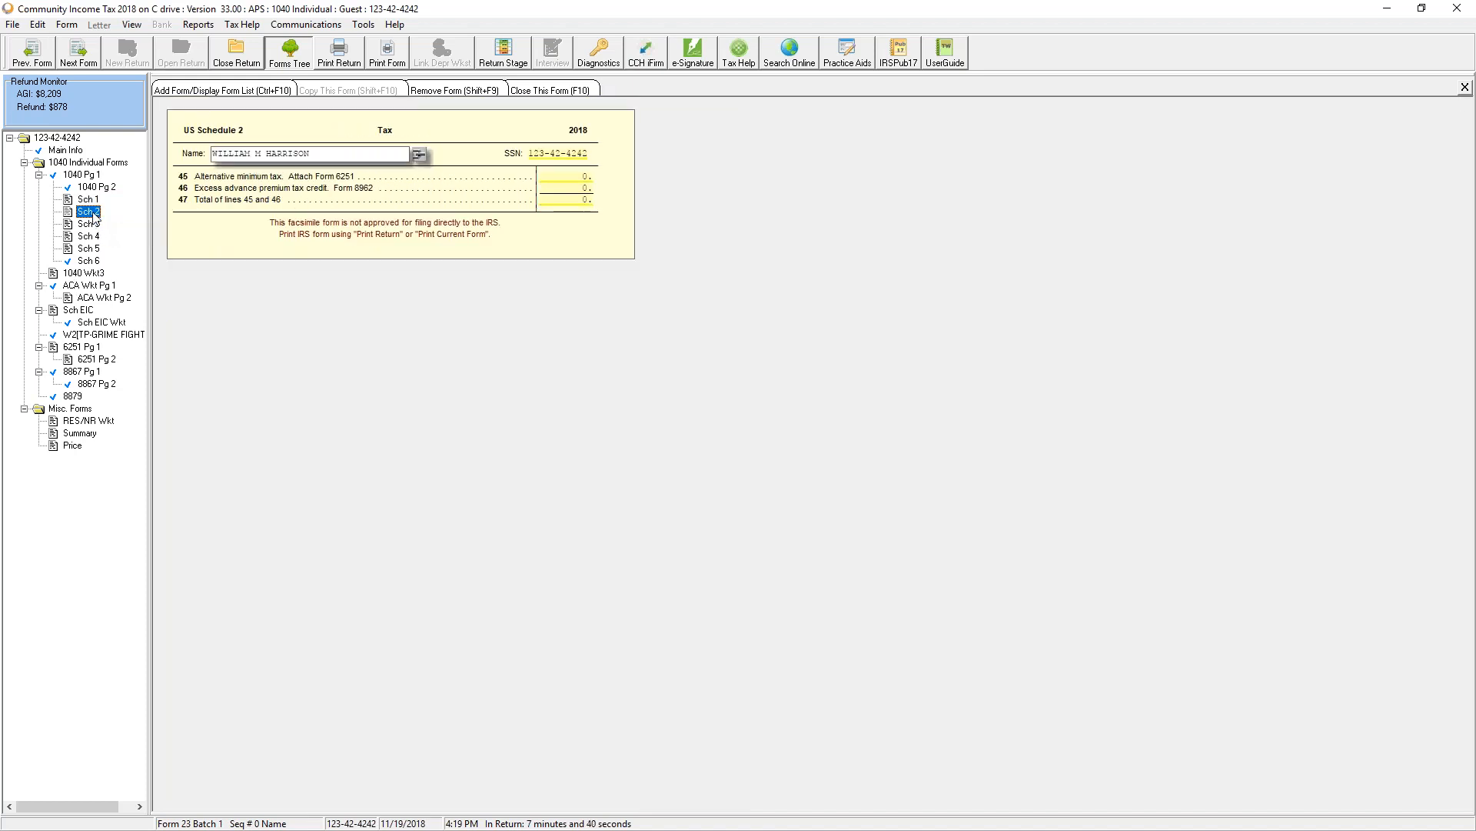
pyautogui.click(485, 194)
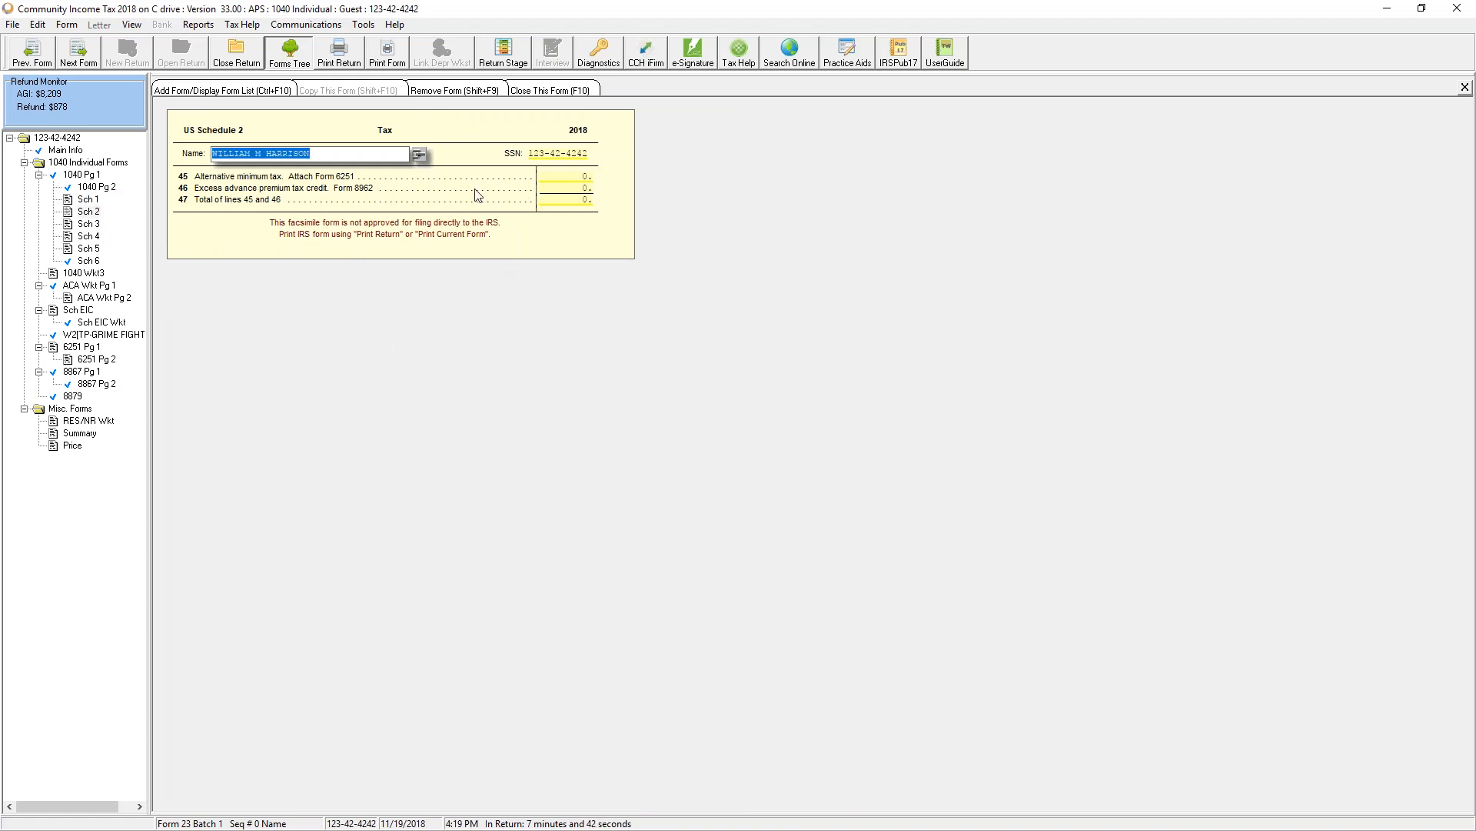
pyautogui.click(95, 223)
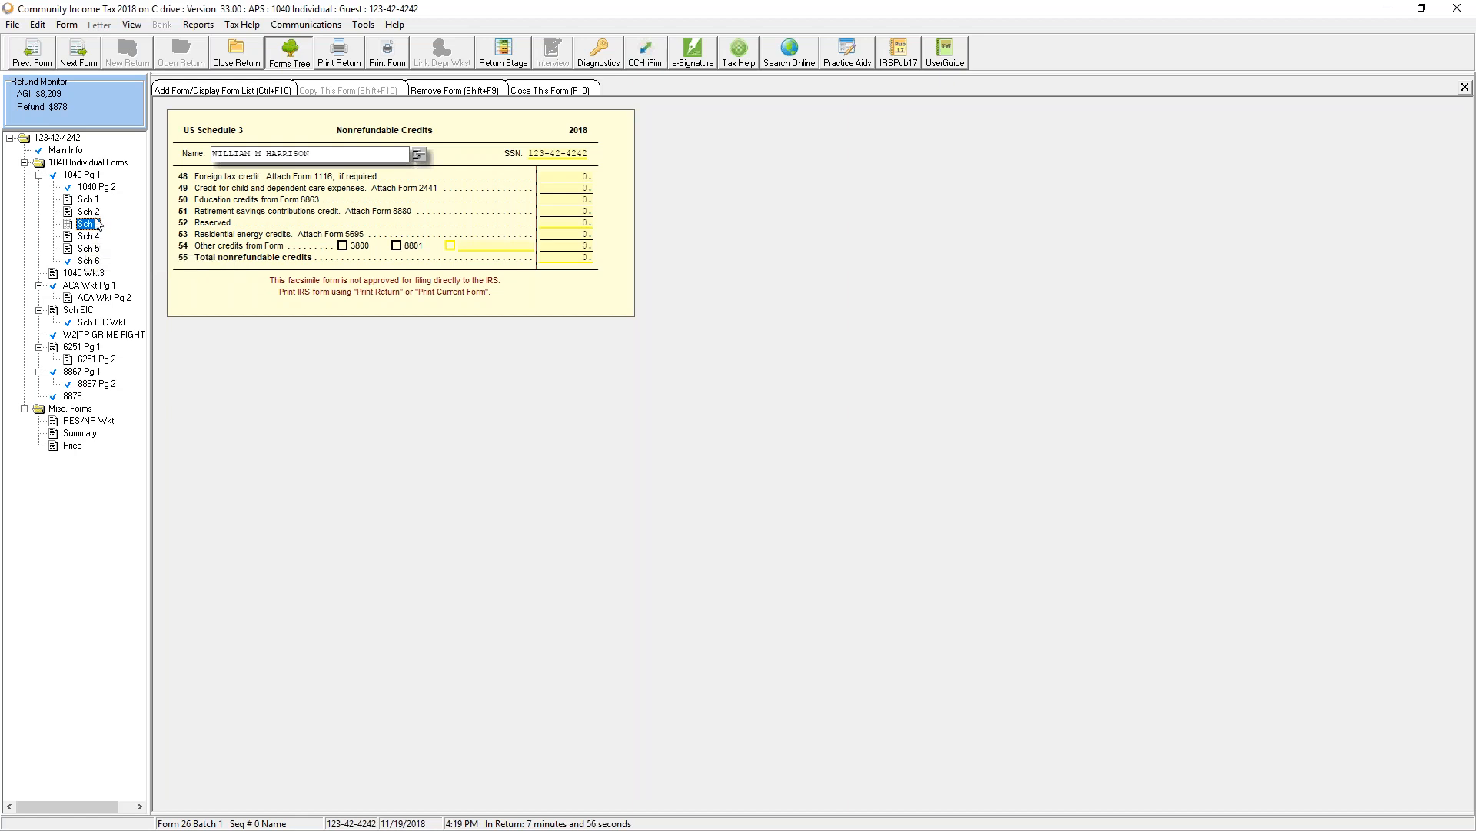
pyautogui.click(96, 286)
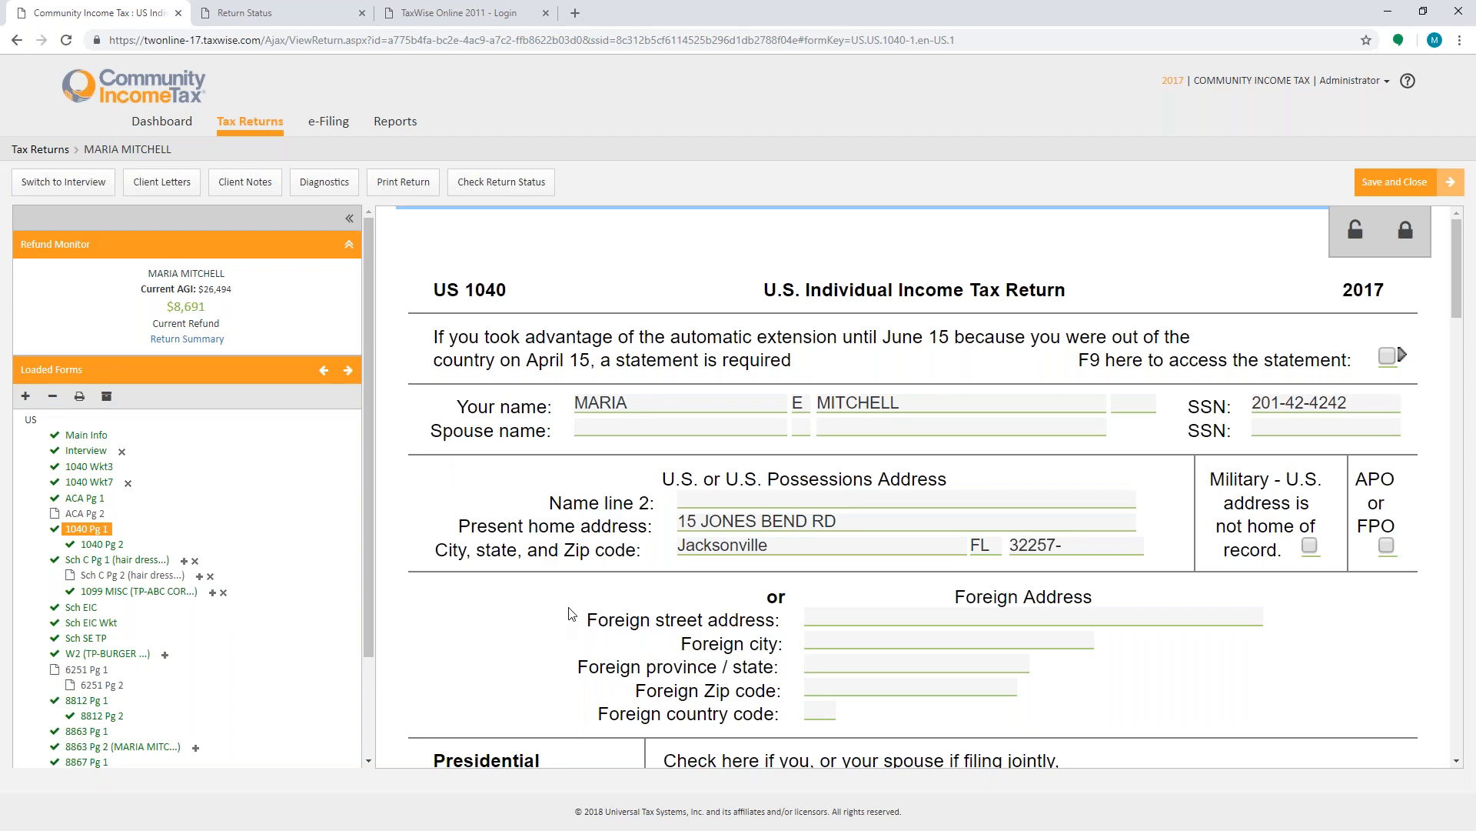
# - Open the Link to a form dialog from the line 7 wages field, view its New forms list, and close it
pyautogui.scroll(-15, 570, 613)
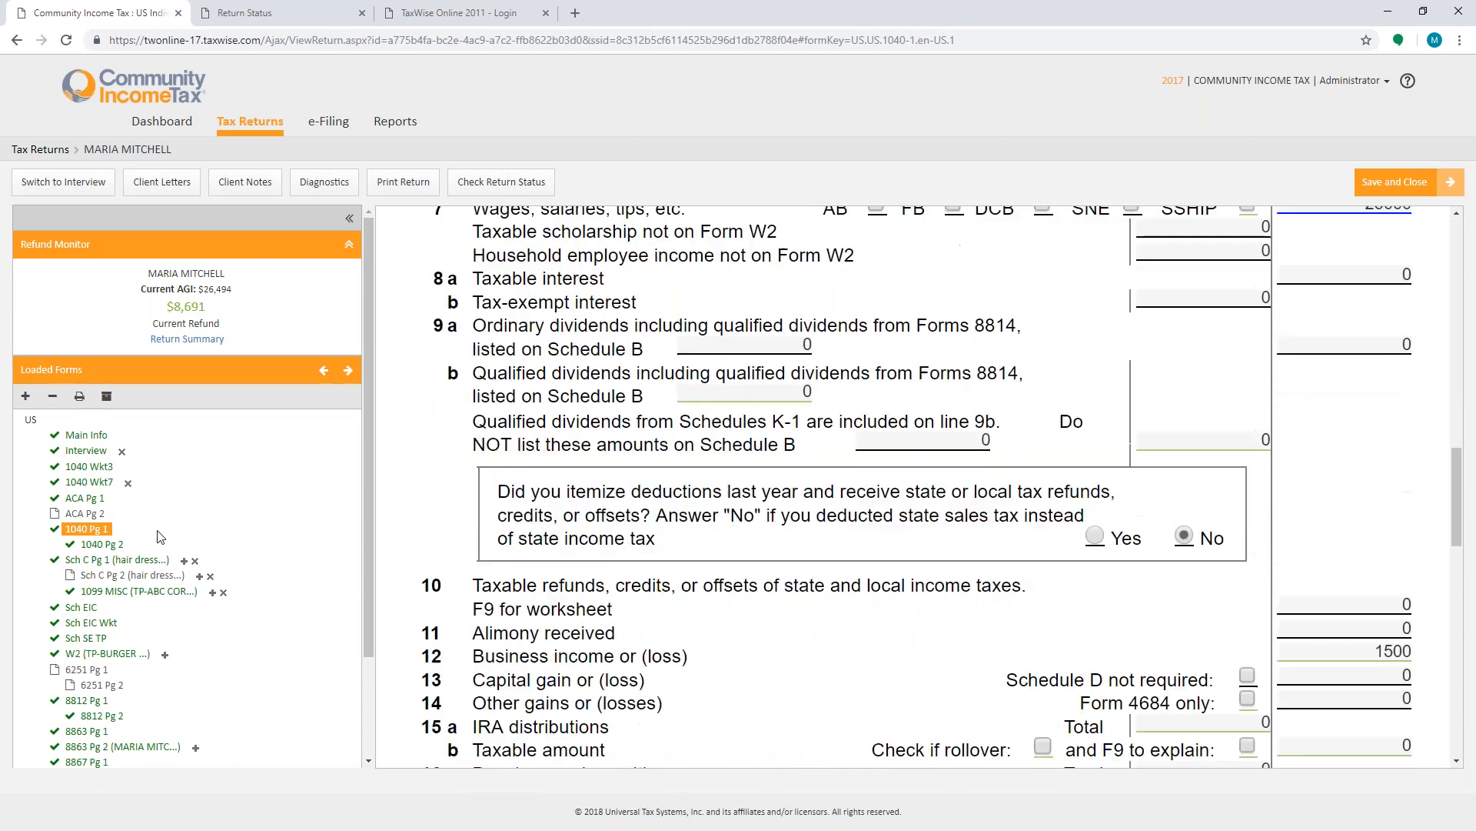
pyautogui.scroll(3, 1156, 566)
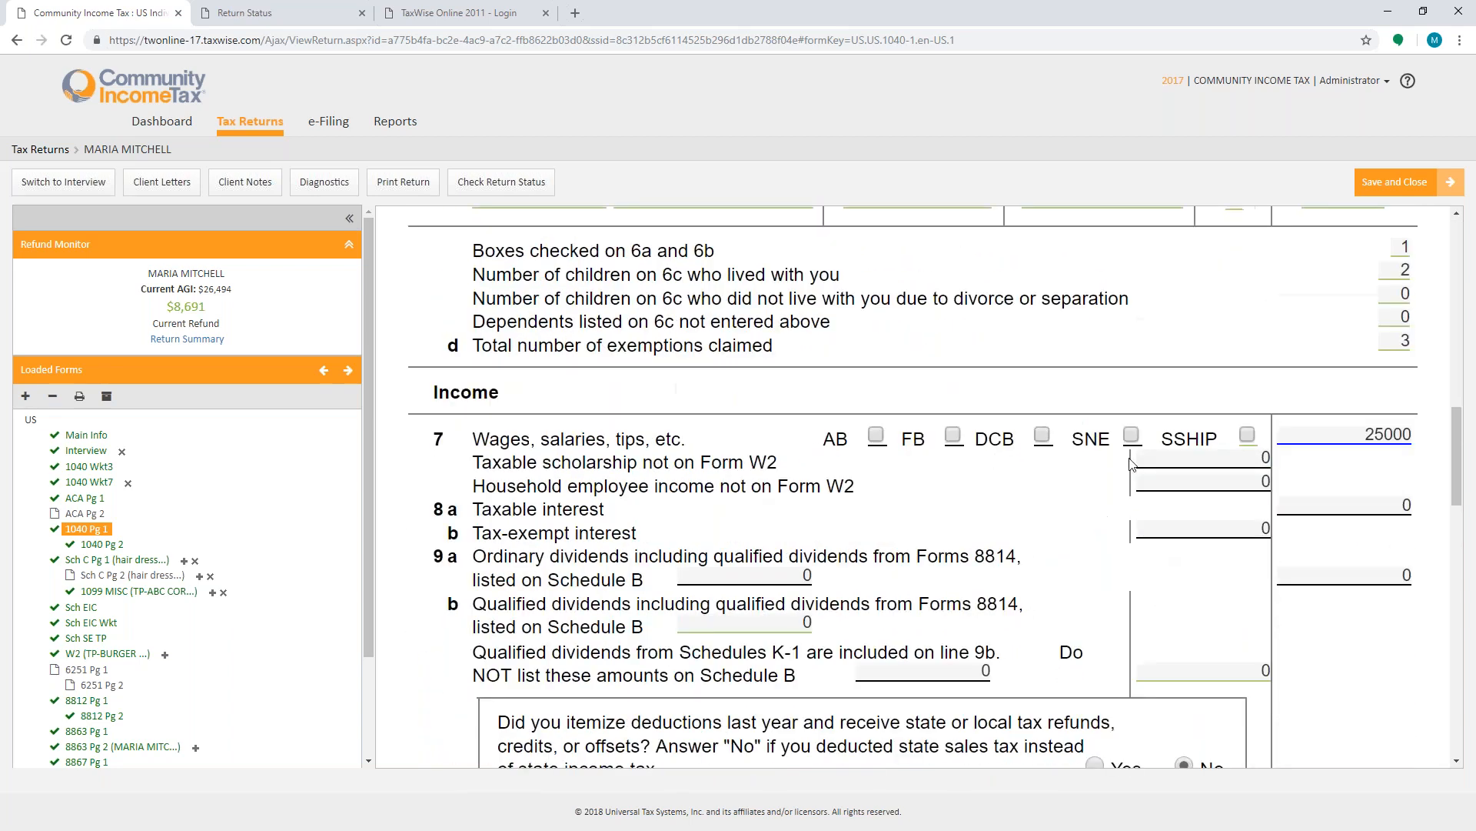
pyautogui.click(1332, 430)
pyautogui.click(1332, 431)
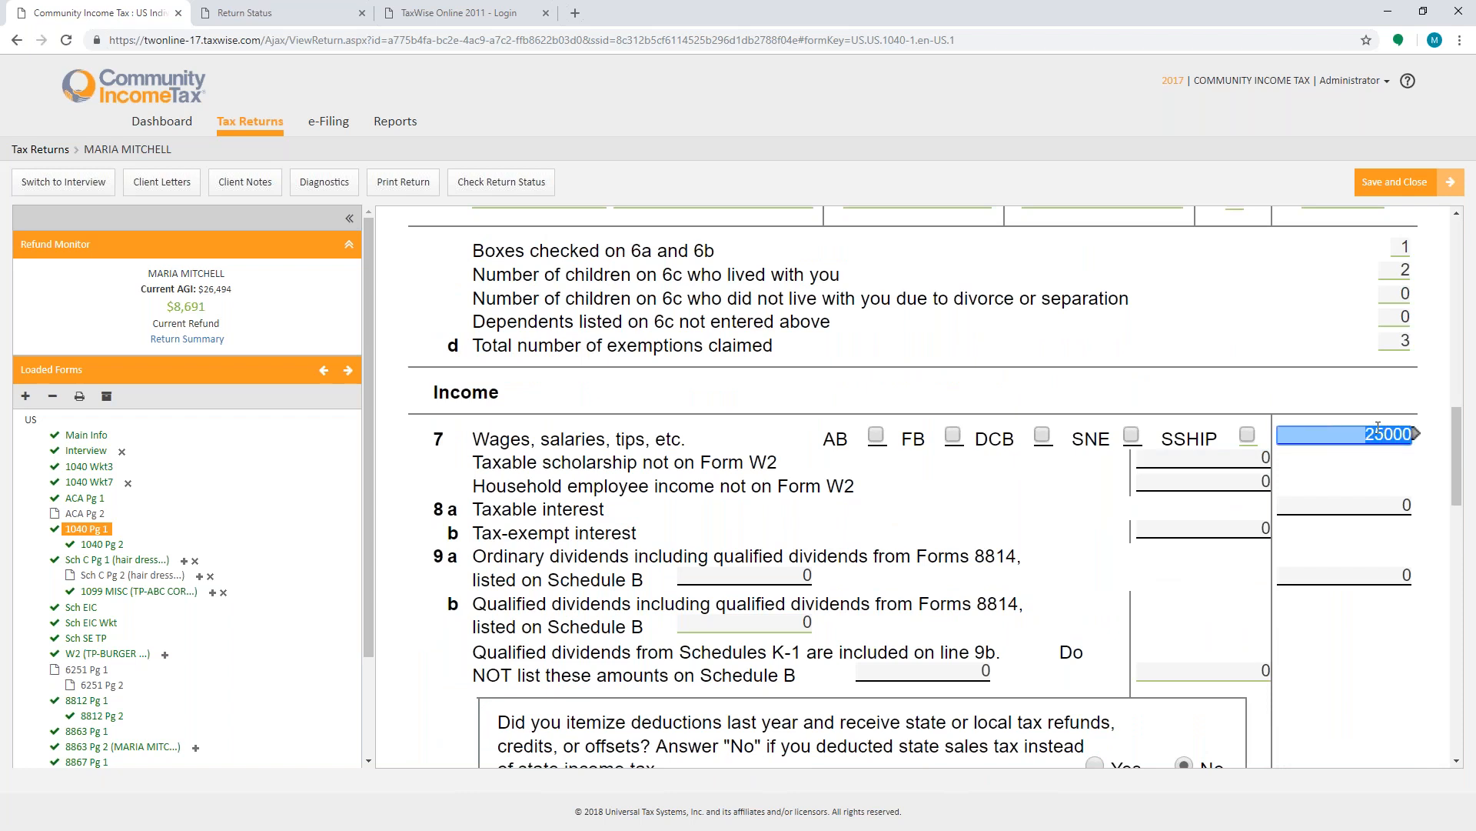
pyautogui.click(1416, 436)
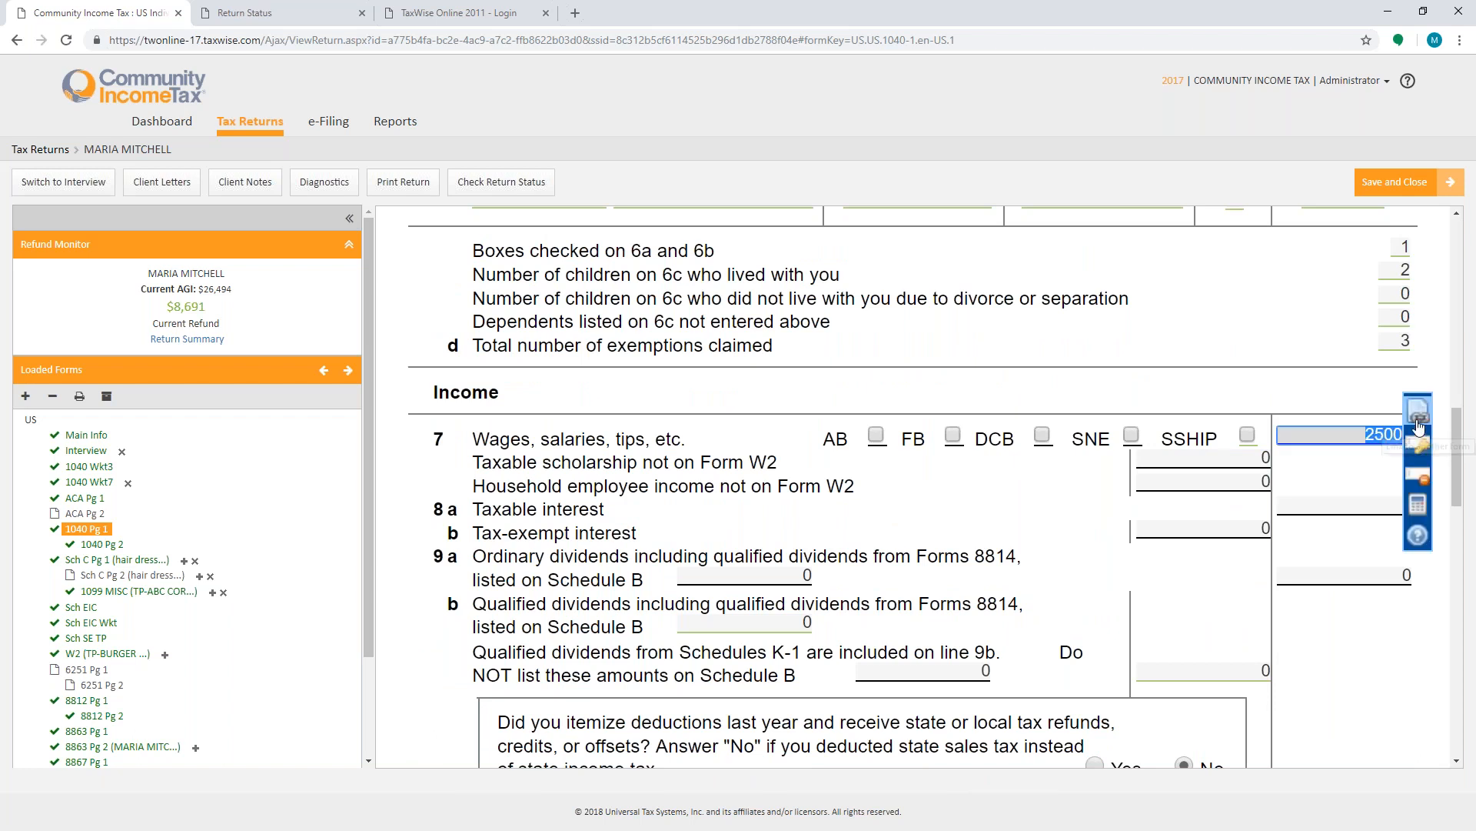
pyautogui.click(1419, 419)
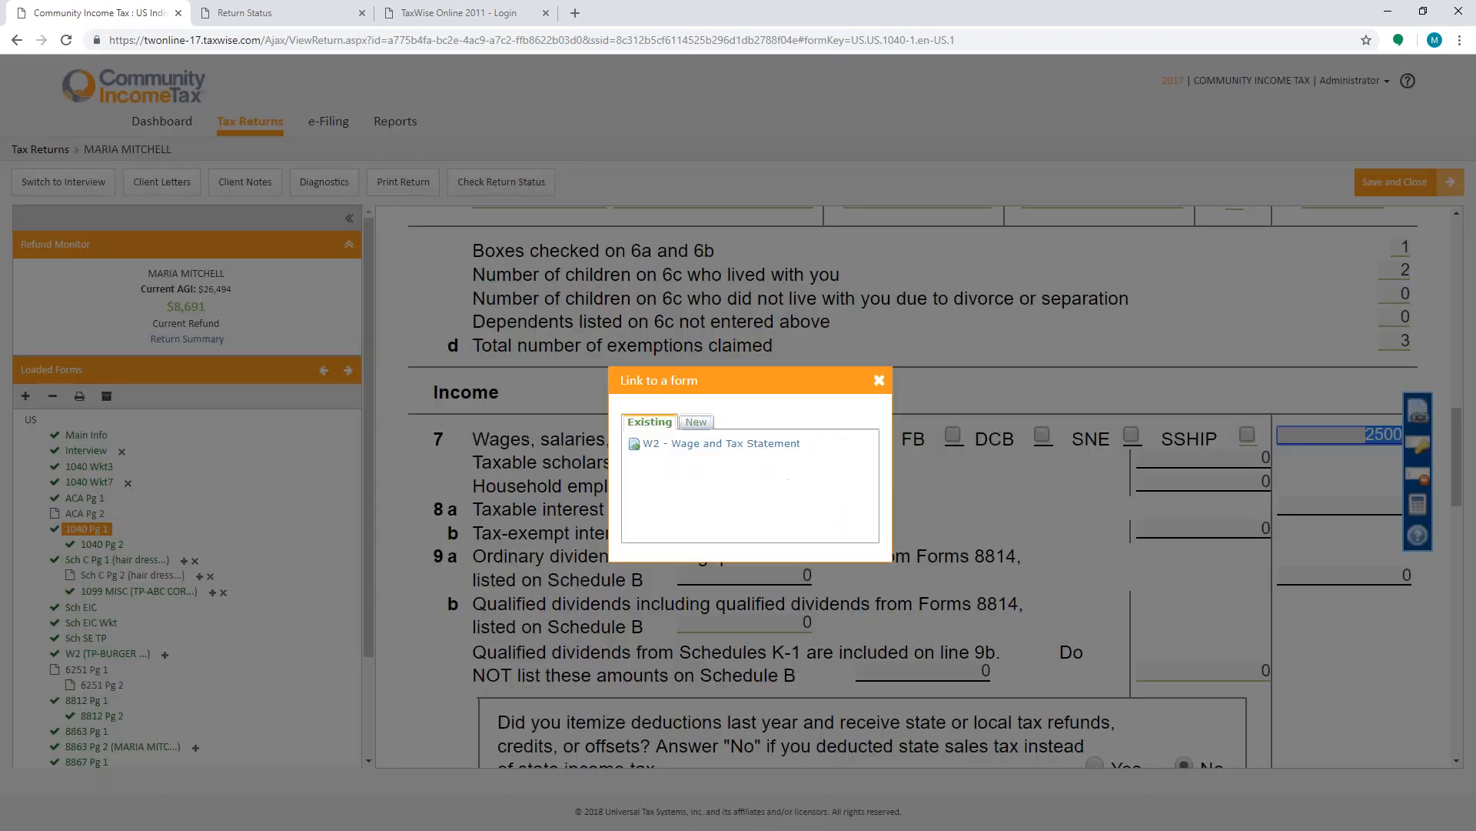
pyautogui.click(696, 422)
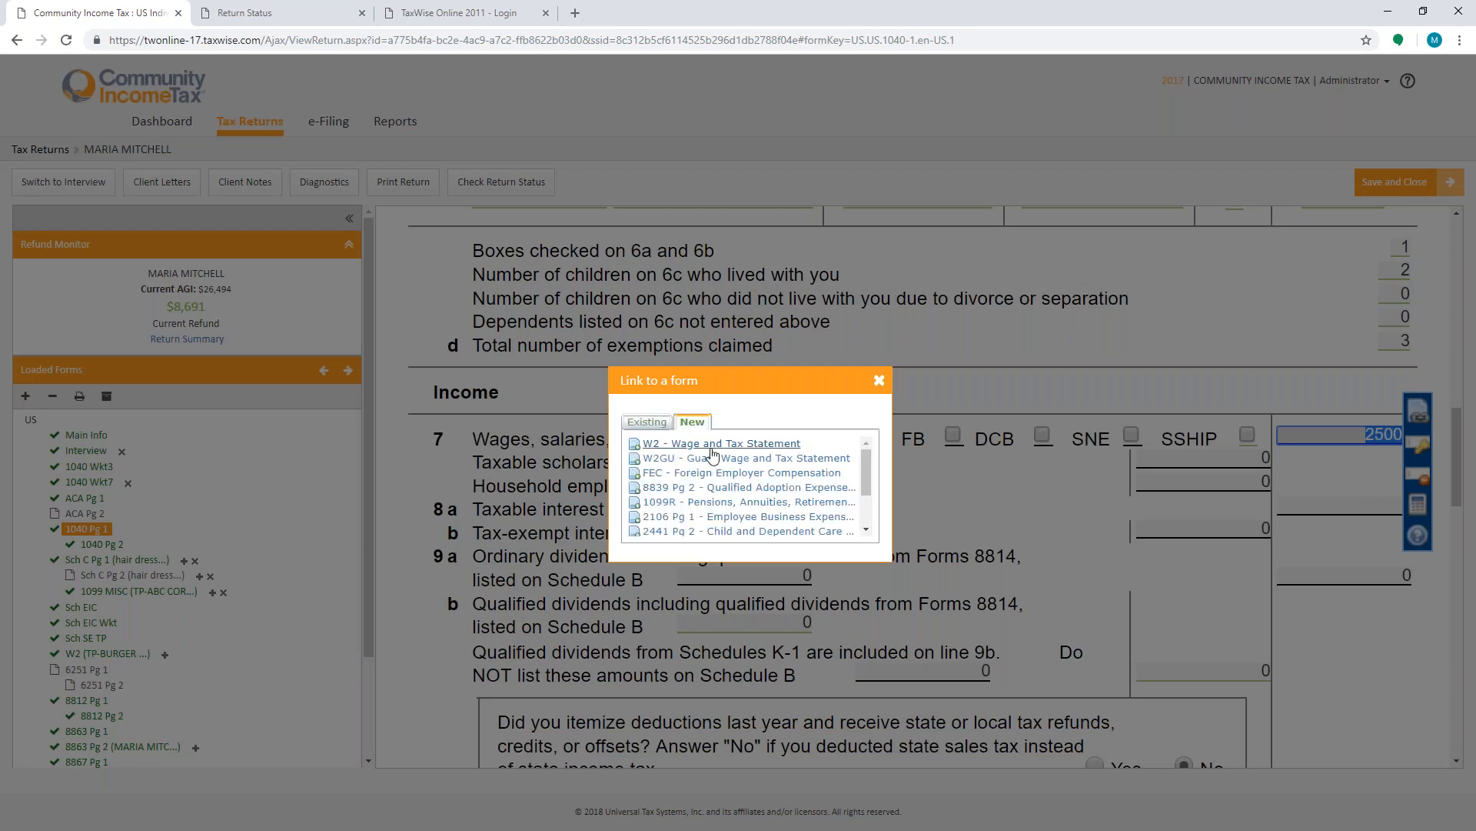
pyautogui.click(879, 380)
pyautogui.click(1328, 436)
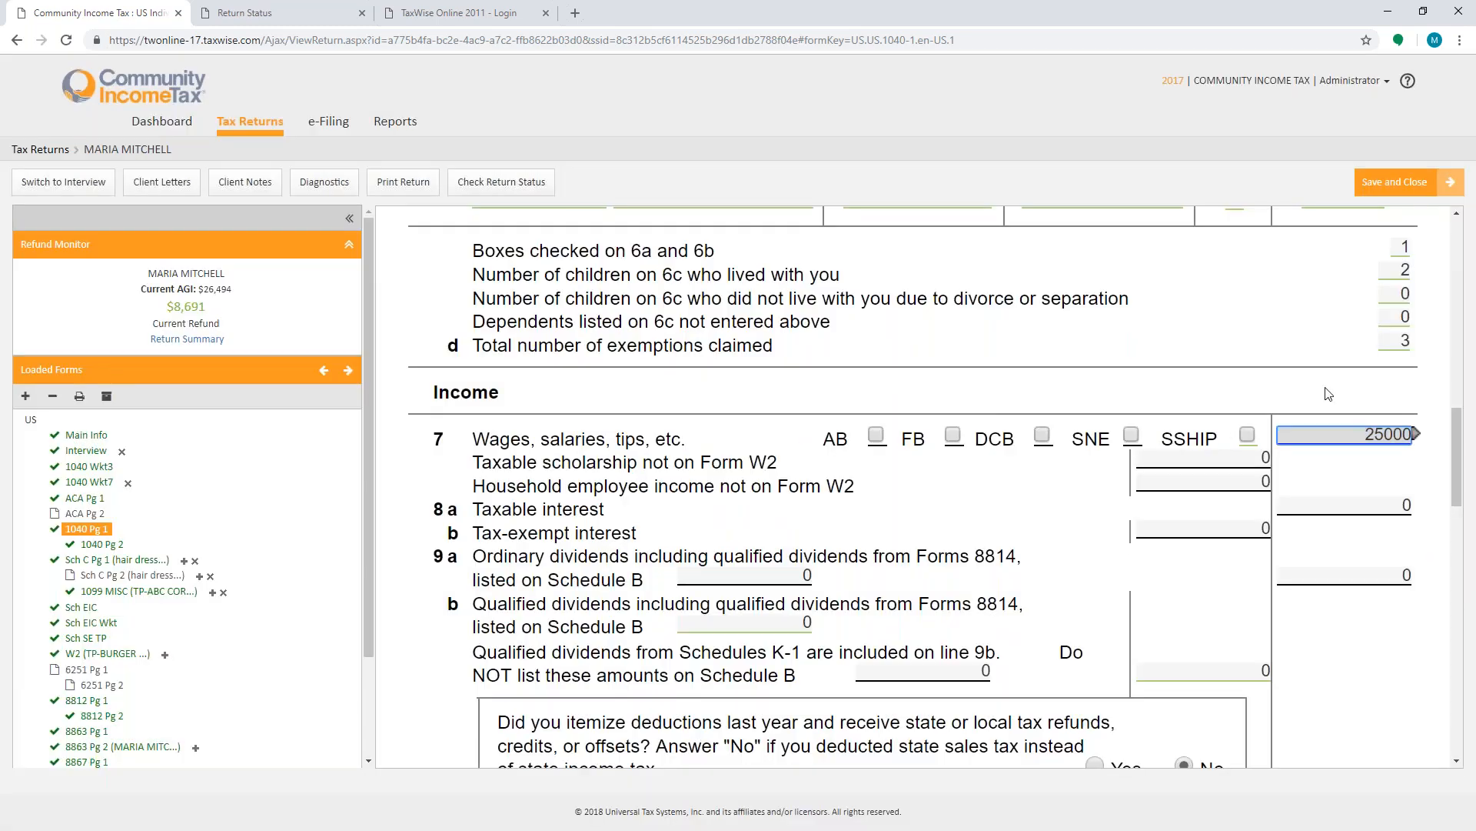
pyautogui.press('F9')
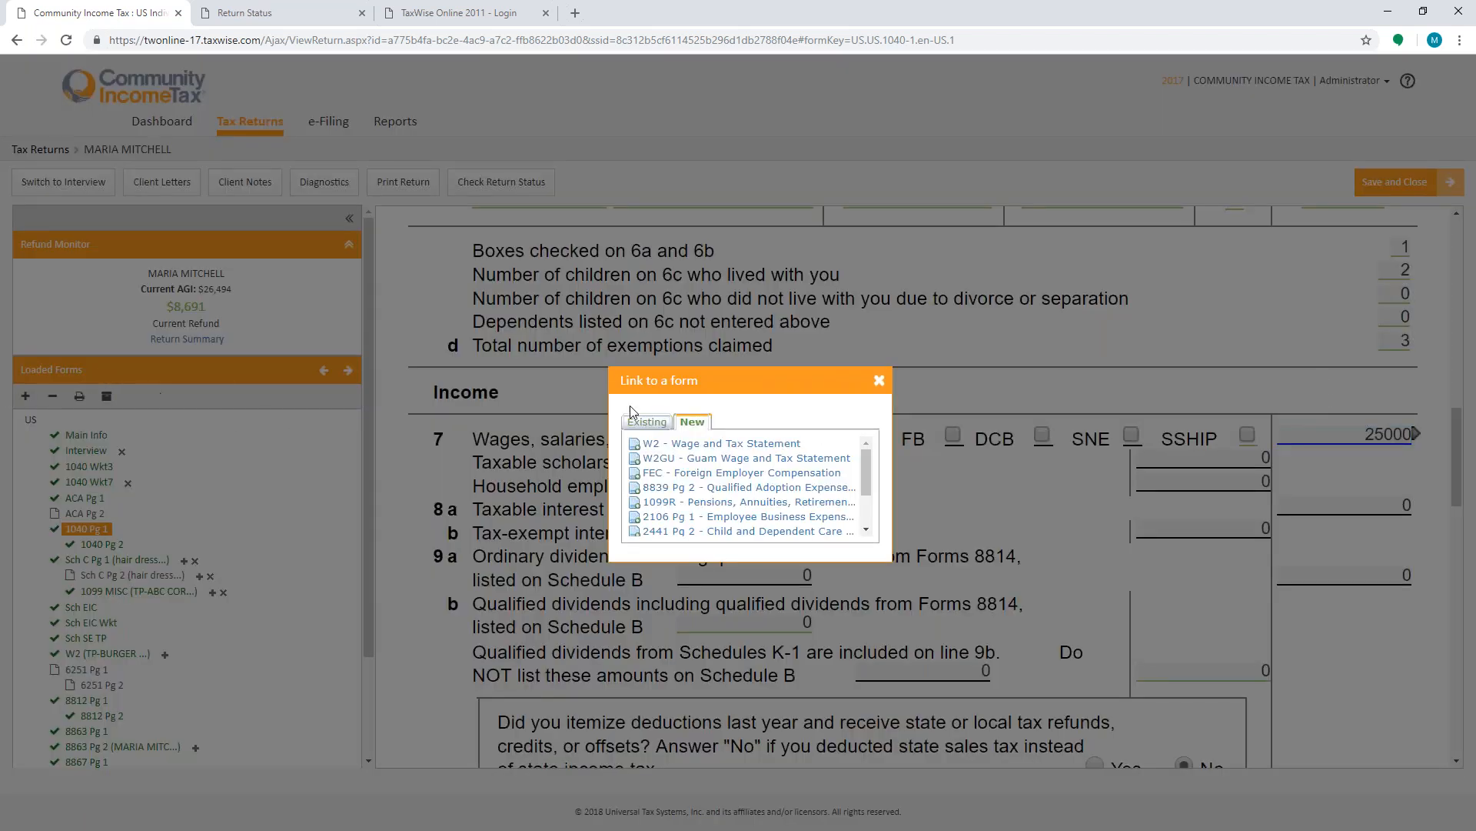
pyautogui.click(881, 381)
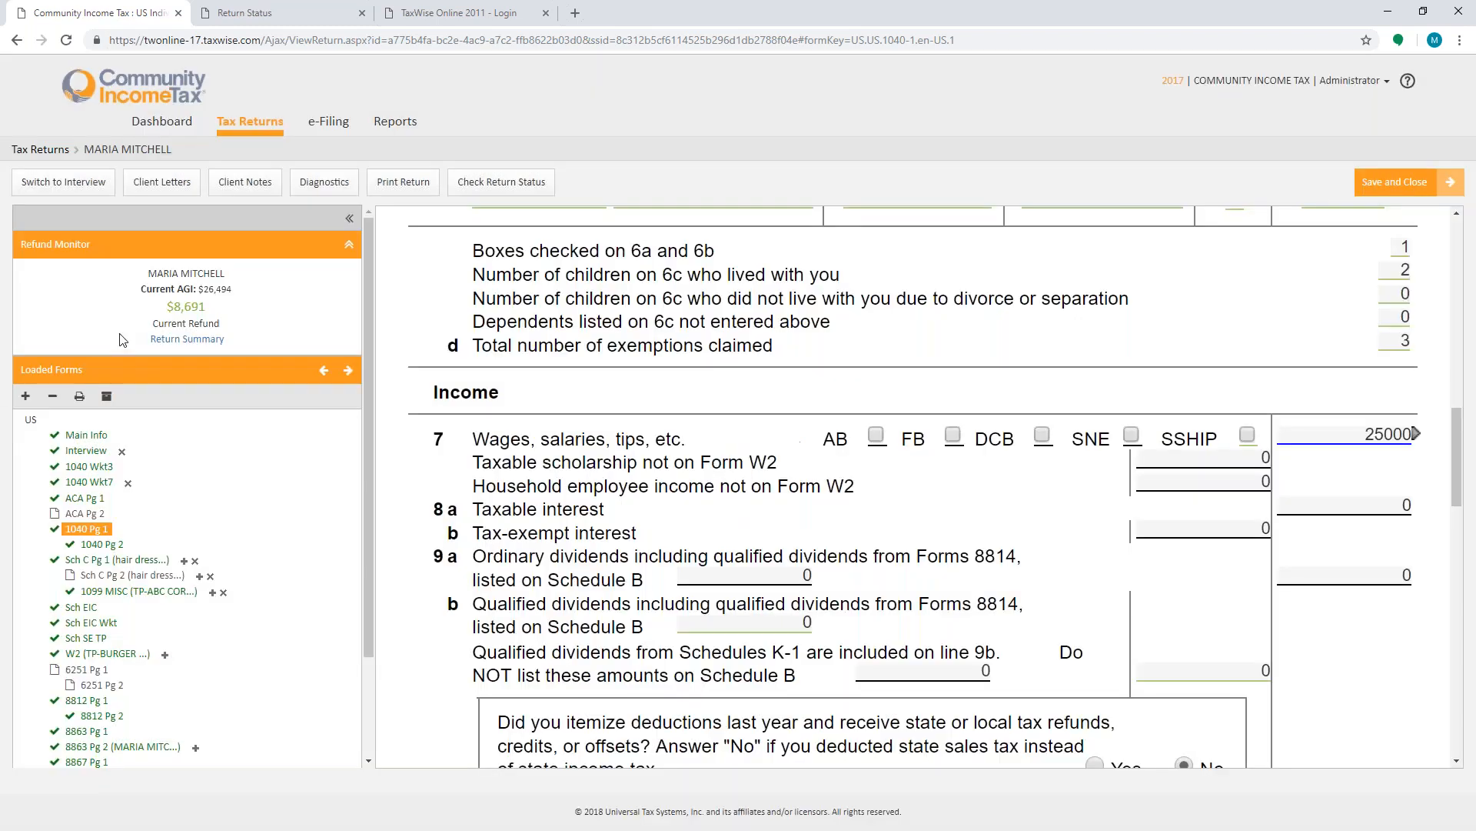
# - Open the Add a Form dialog in the loaded forms and search for w2
pyautogui.click(25, 395)
pyautogui.write('w2')
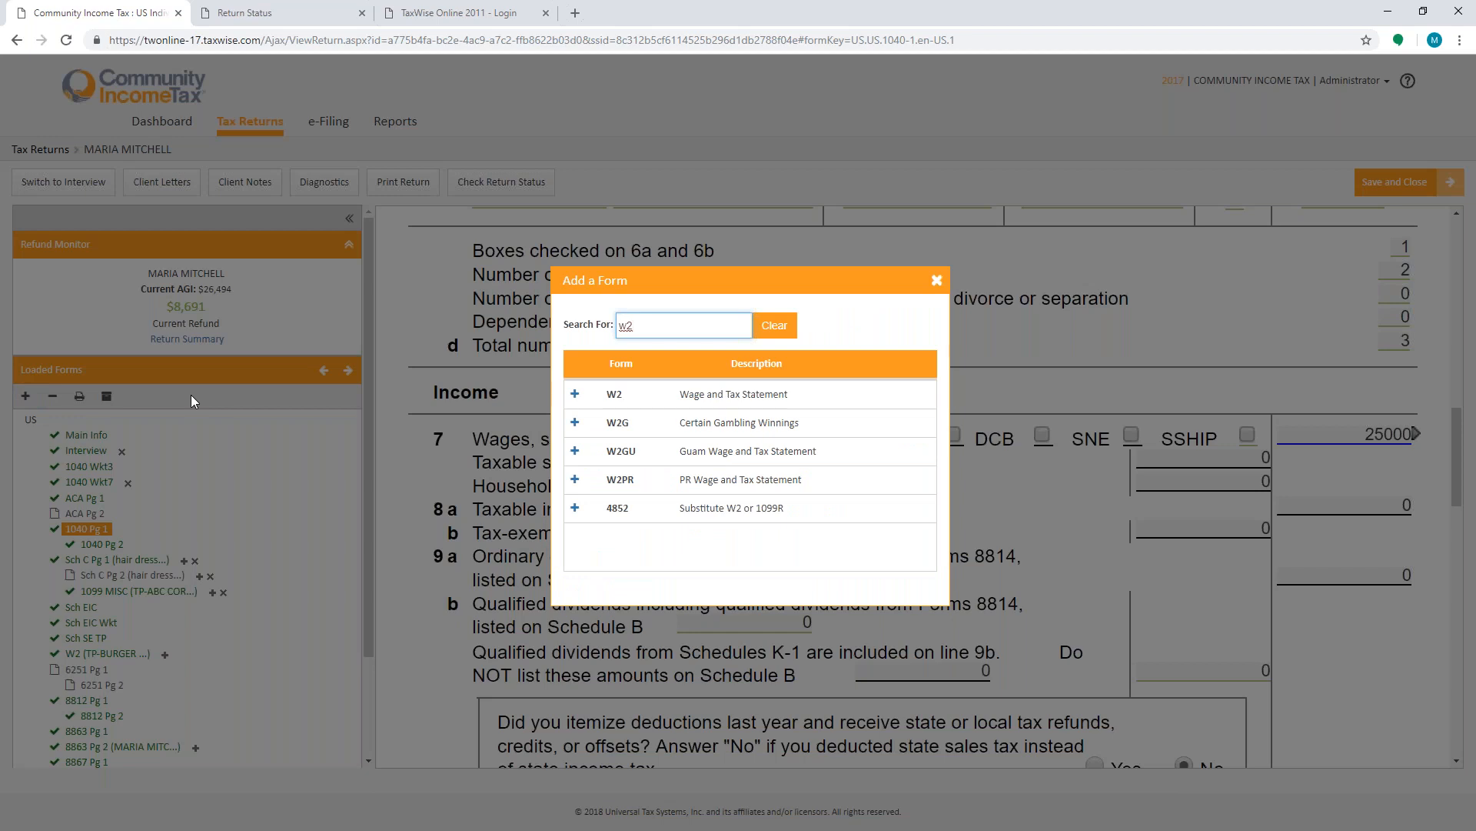
pyautogui.click(1041, 541)
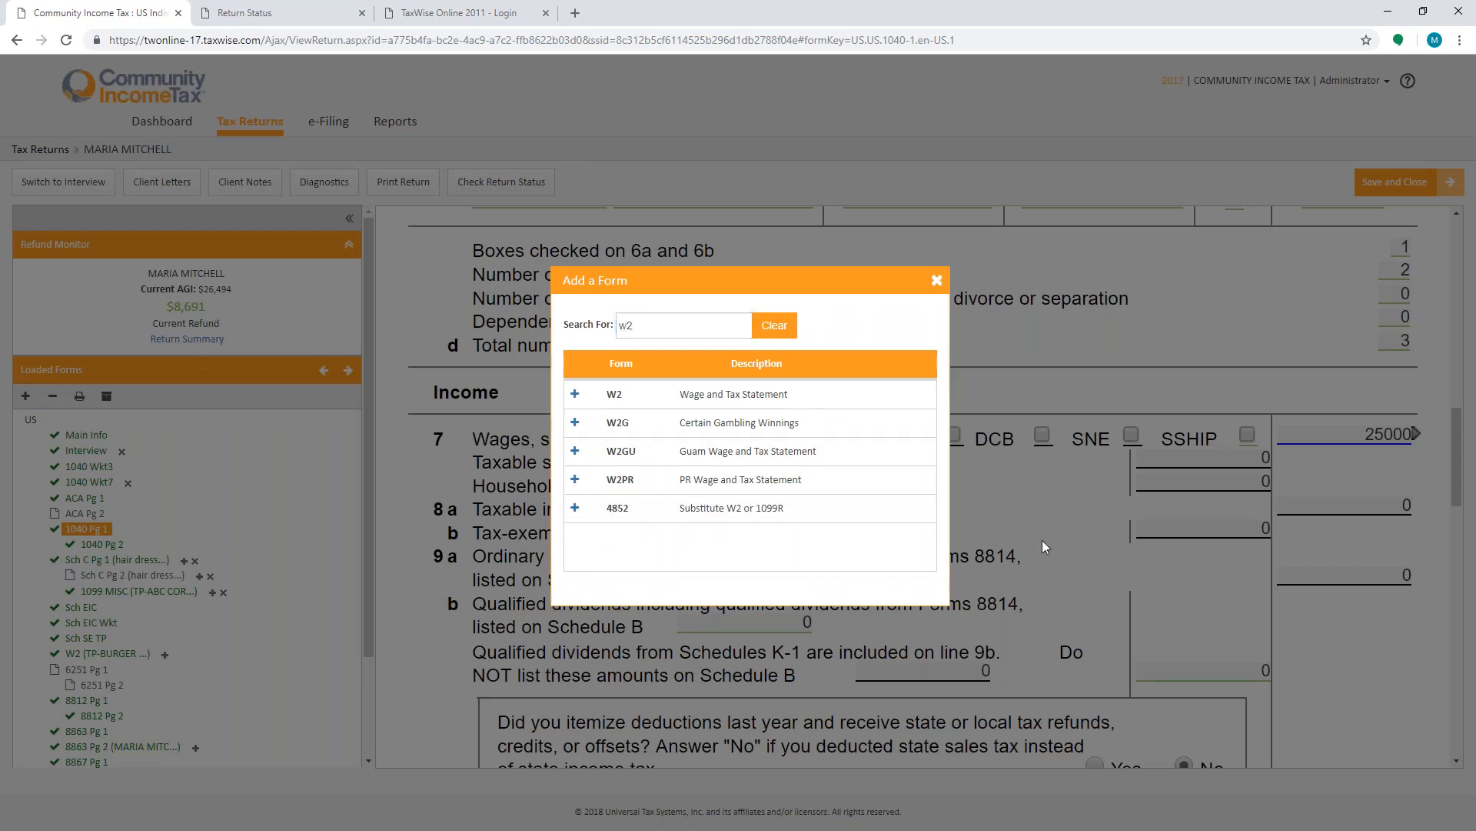
# - Close the Add a Form dialog and scroll through the Income lines of Form 1040
pyautogui.click(936, 282)
pyautogui.scroll(-10, 936, 284)
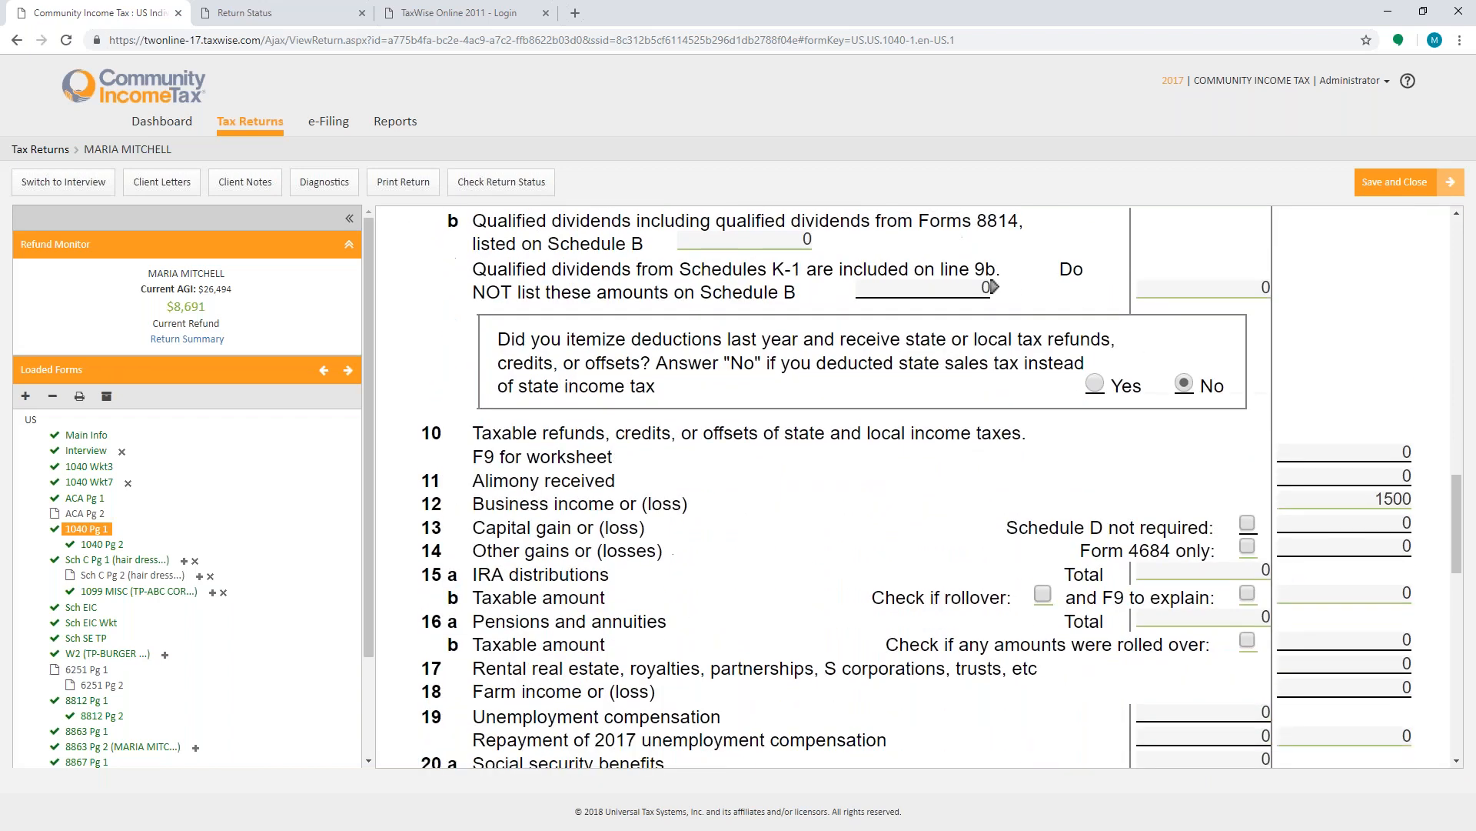
pyautogui.scroll(-3, 885, 676)
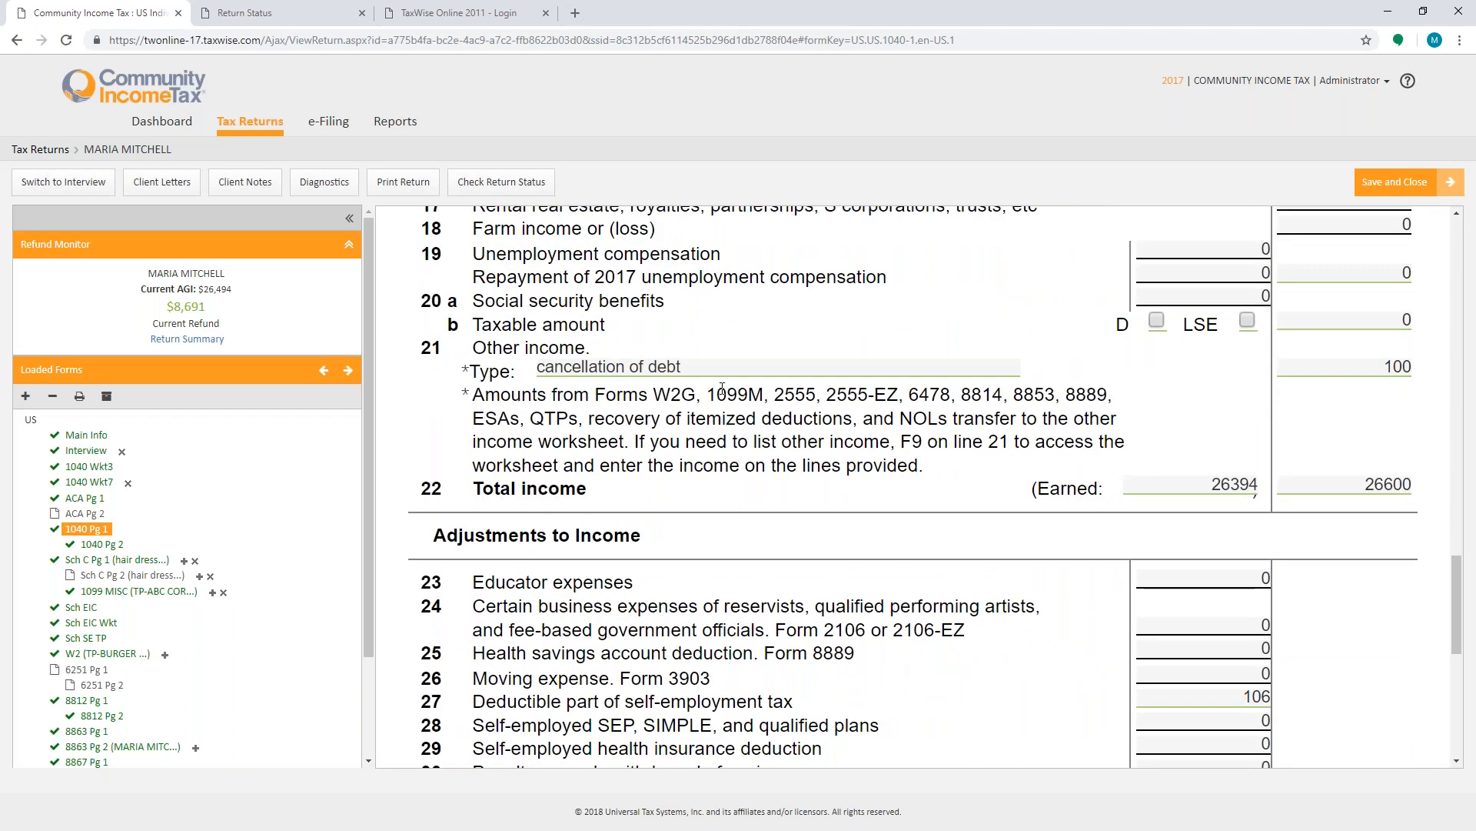
# - Run diagnostics on the return, create its e-file, and select the dependents' first-name fields
pyautogui.click(324, 183)
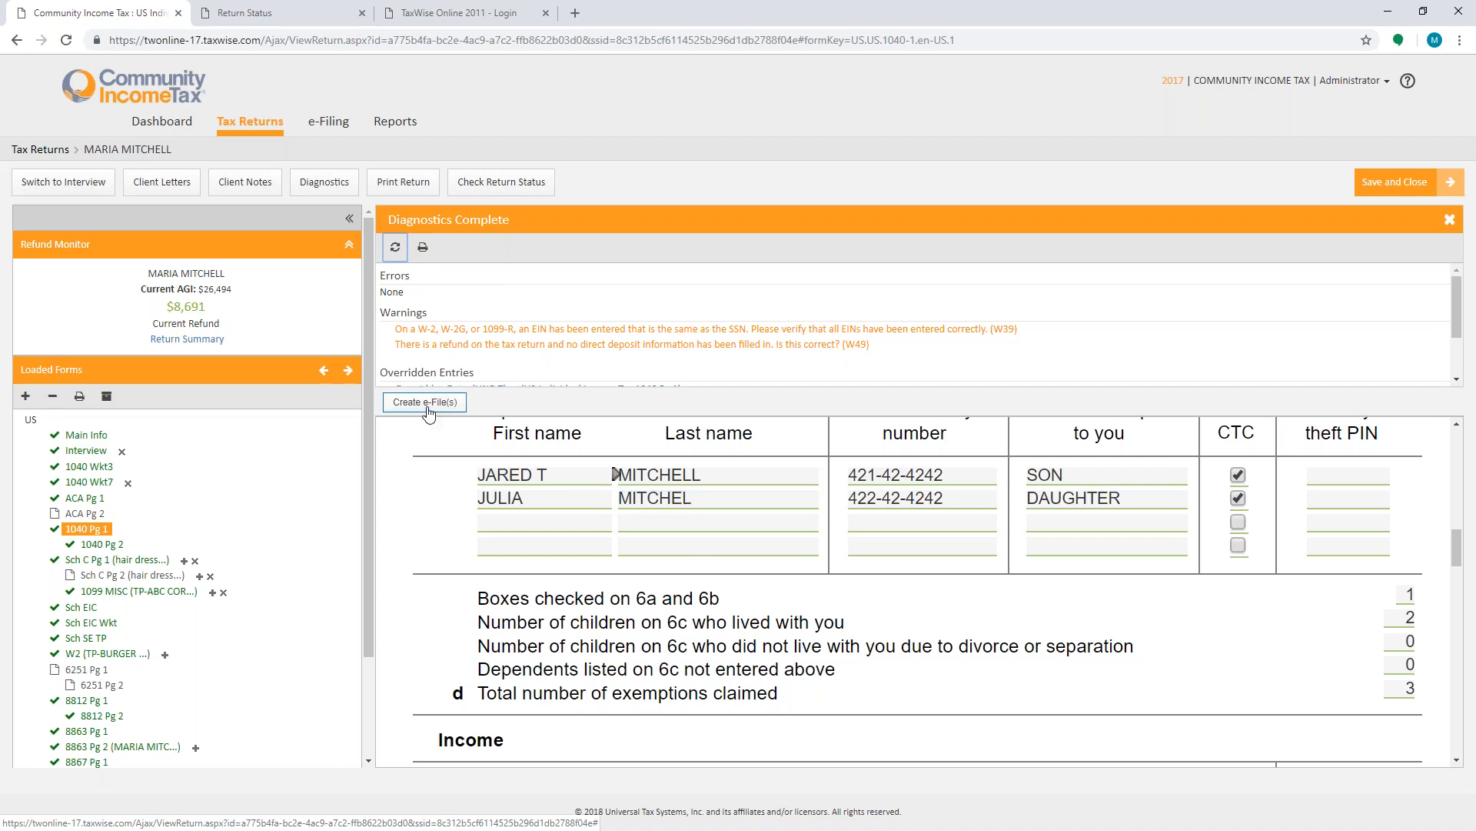
pyautogui.click(547, 476)
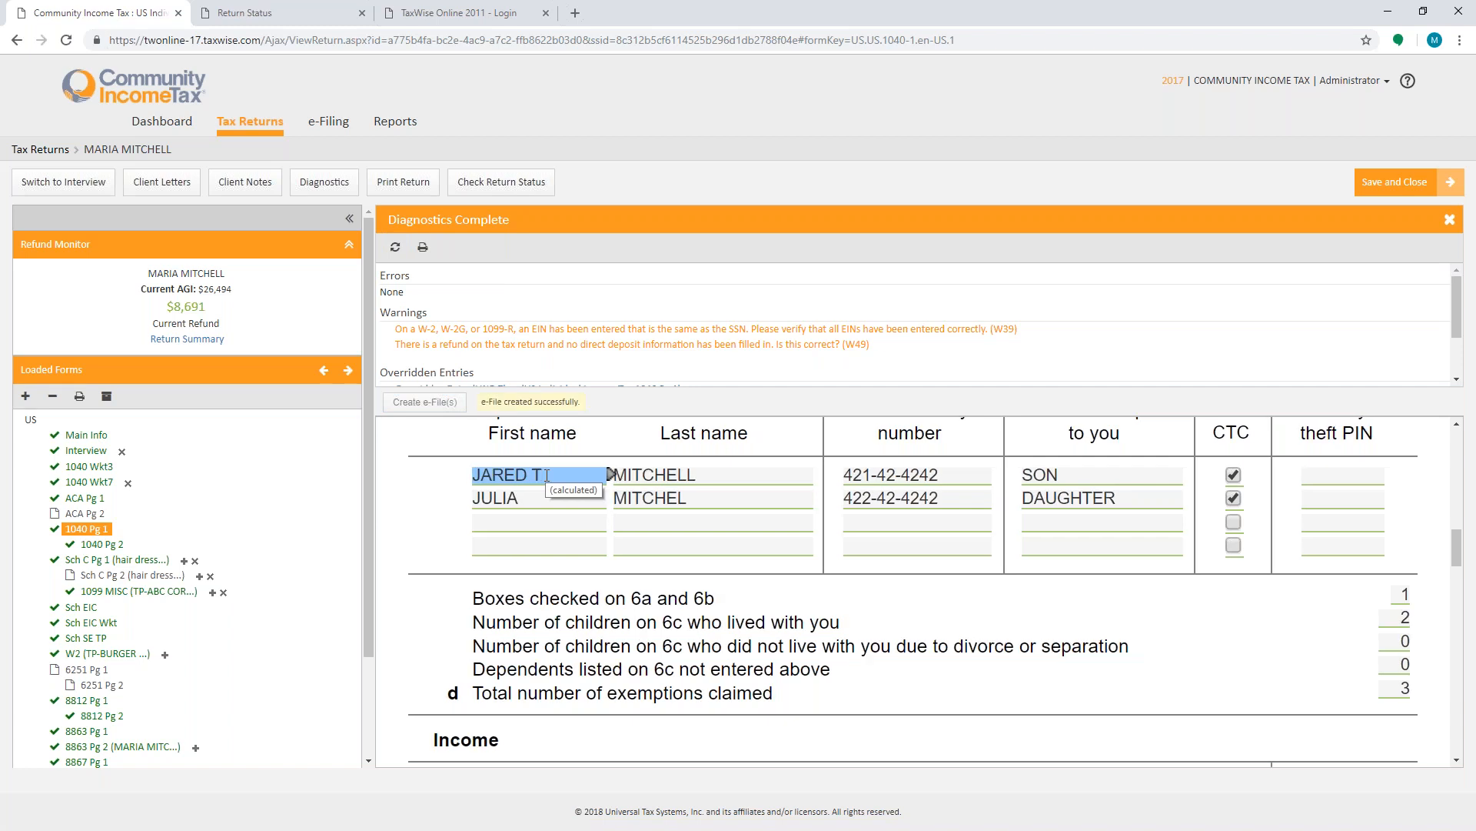
pyautogui.click(547, 492)
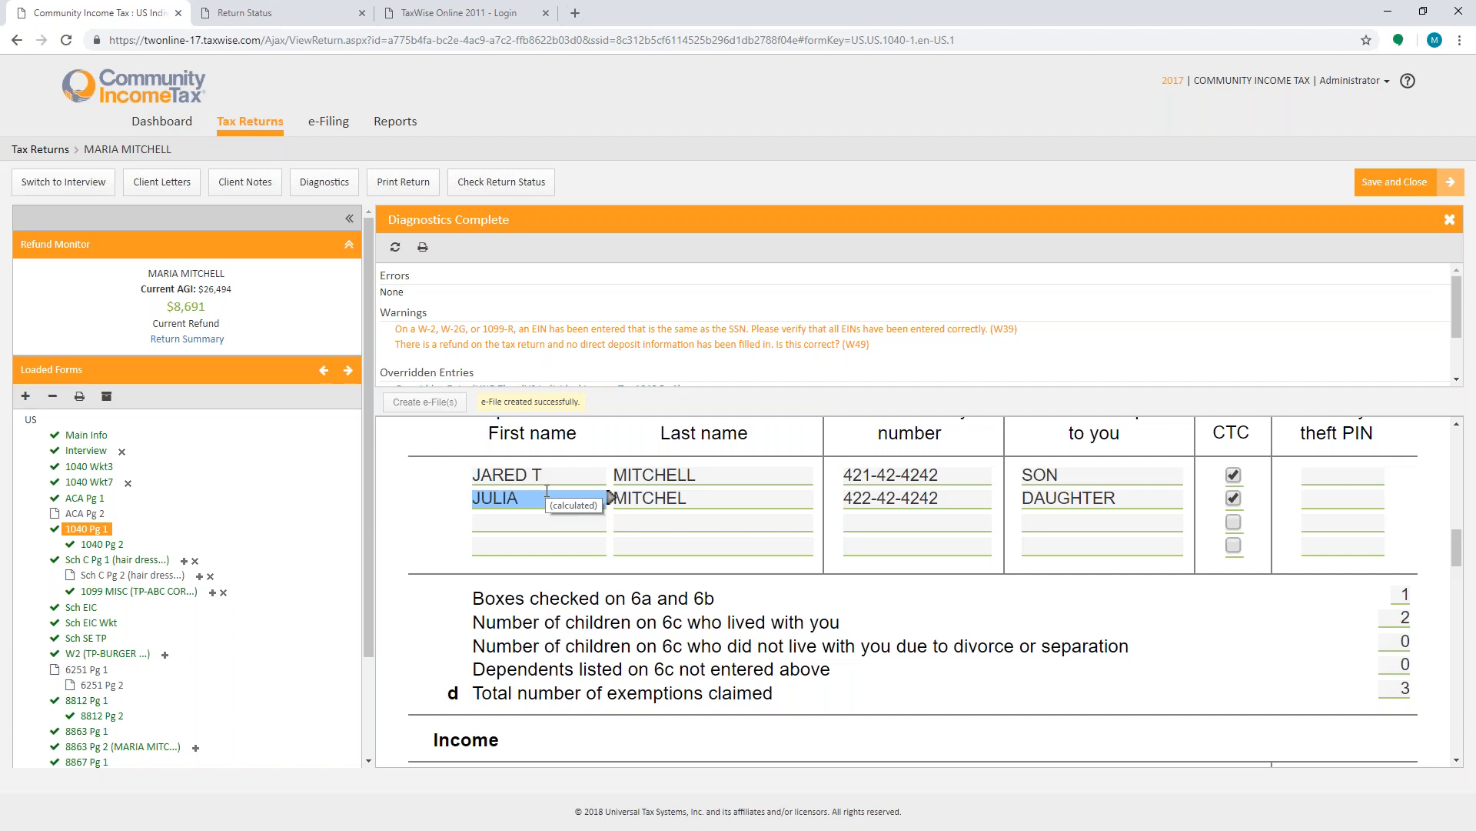
# - Switch to Interview mode and step through the Filing Status, Personal Info, Location and Address pages
pyautogui.click(42, 174)
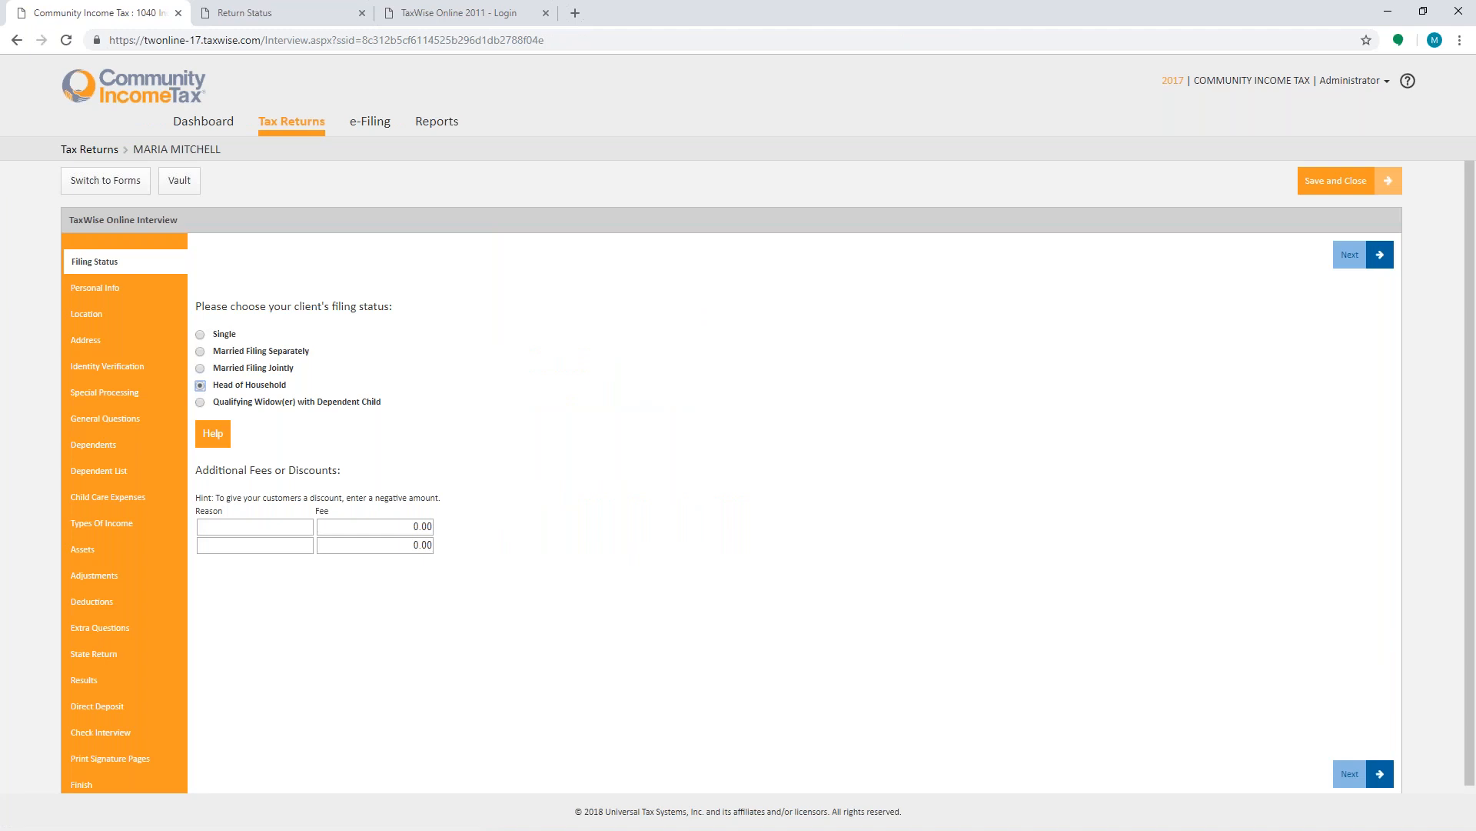
pyautogui.click(1354, 774)
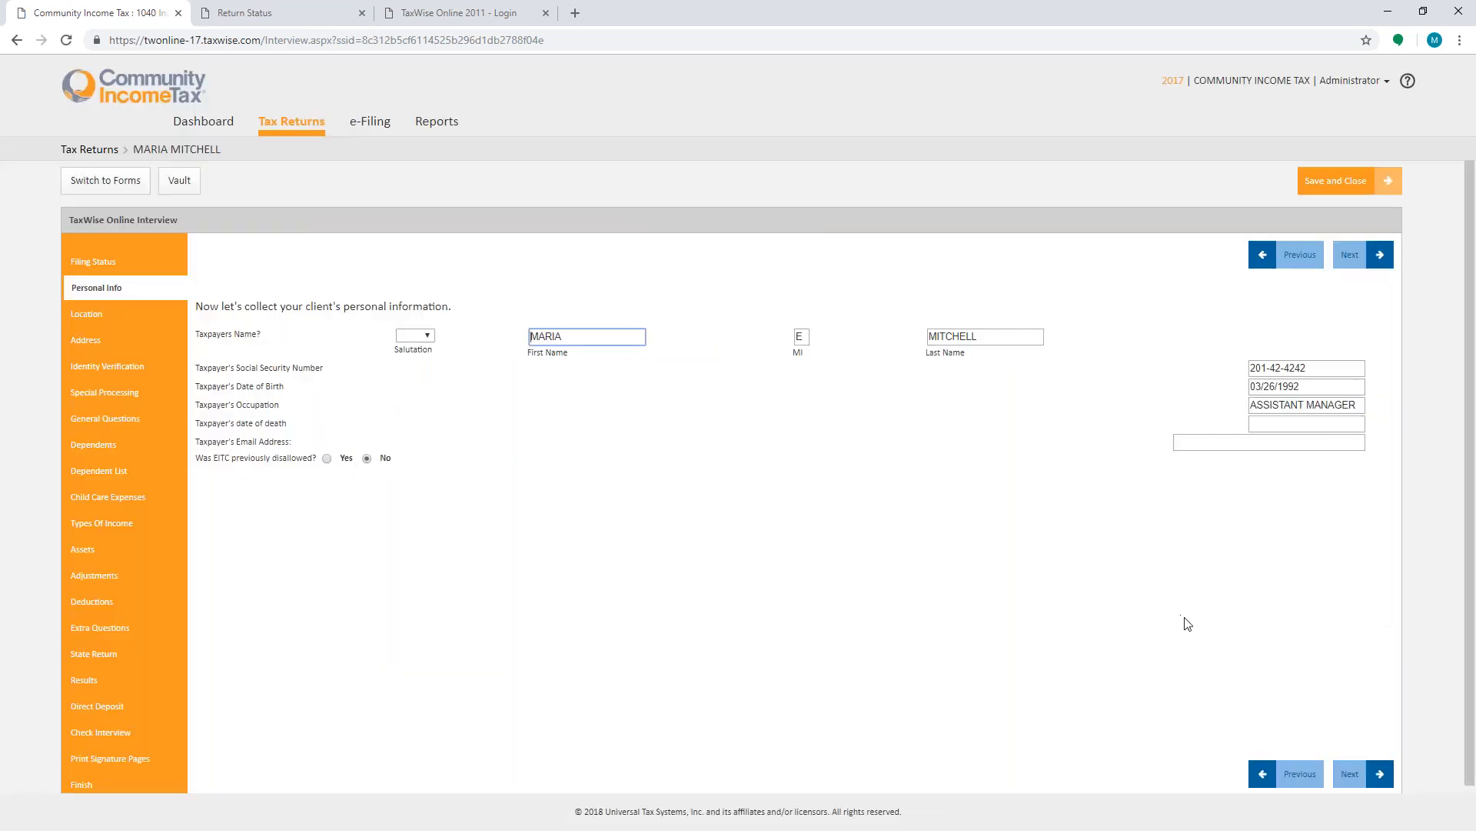
pyautogui.click(1352, 774)
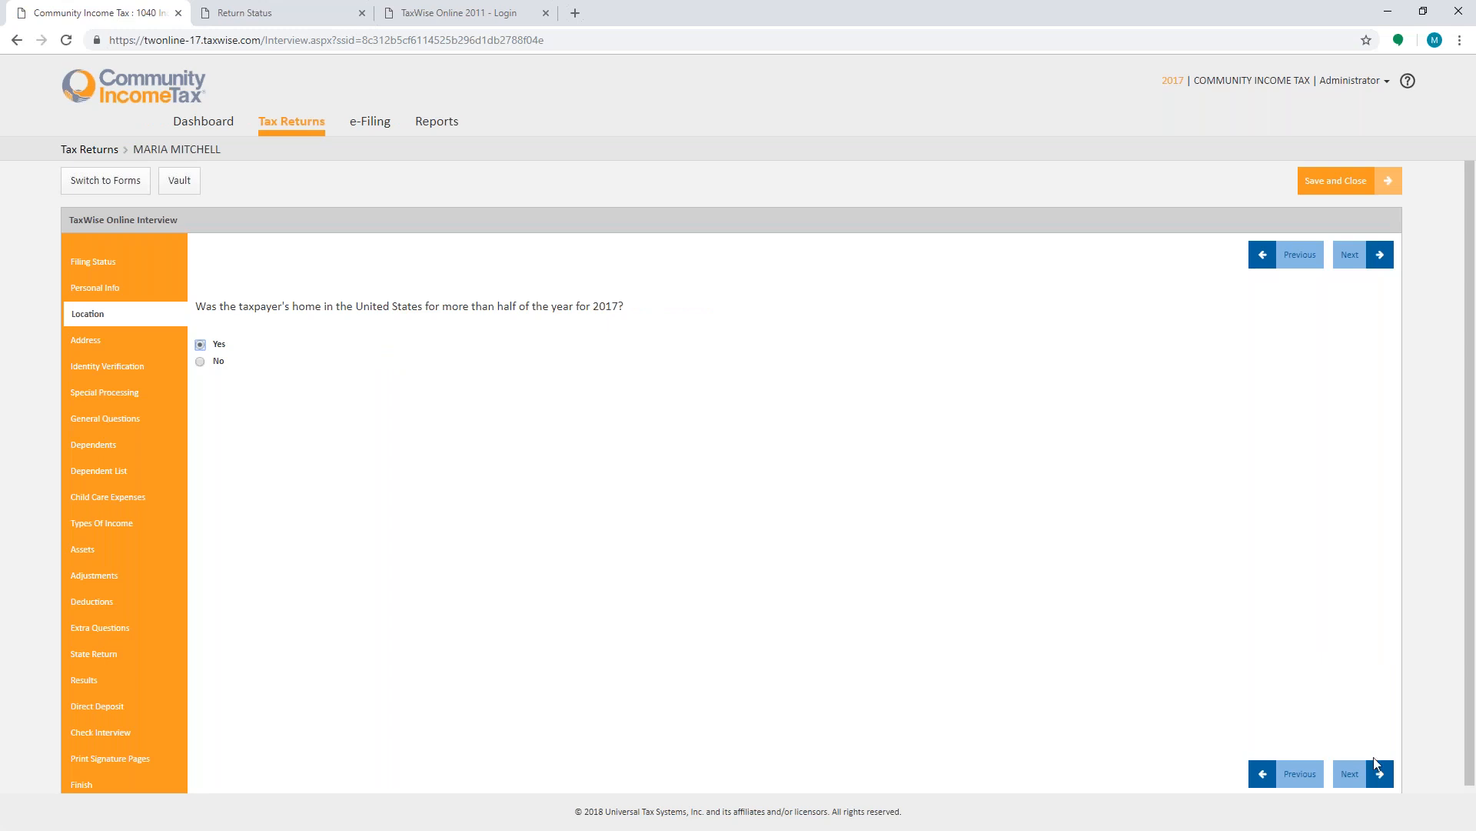
pyautogui.click(1360, 775)
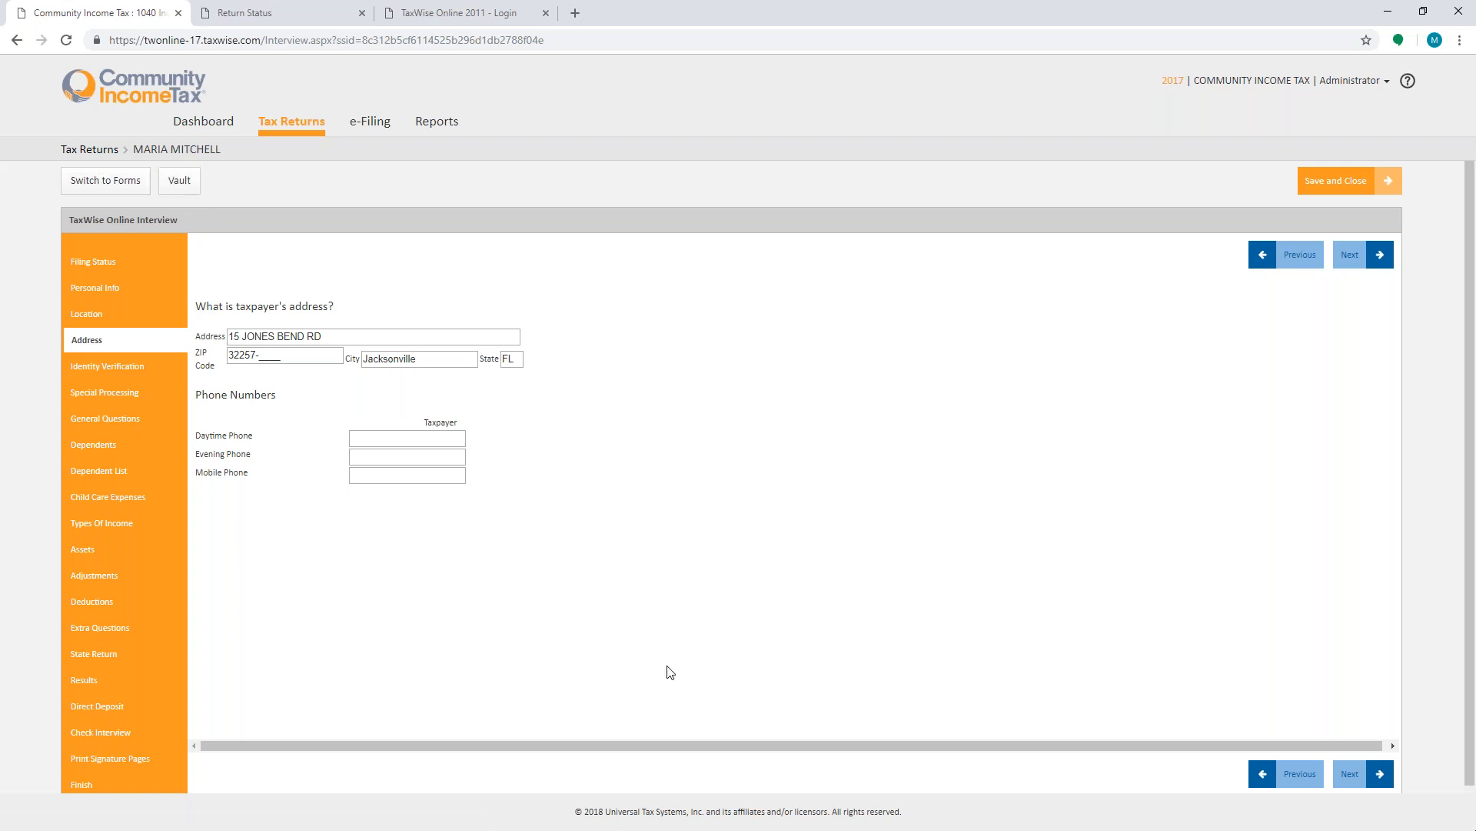
# - Switch back to the forms view and import TWD Training.docx from the Desktop into the return's Vault
pyautogui.click(188, 184)
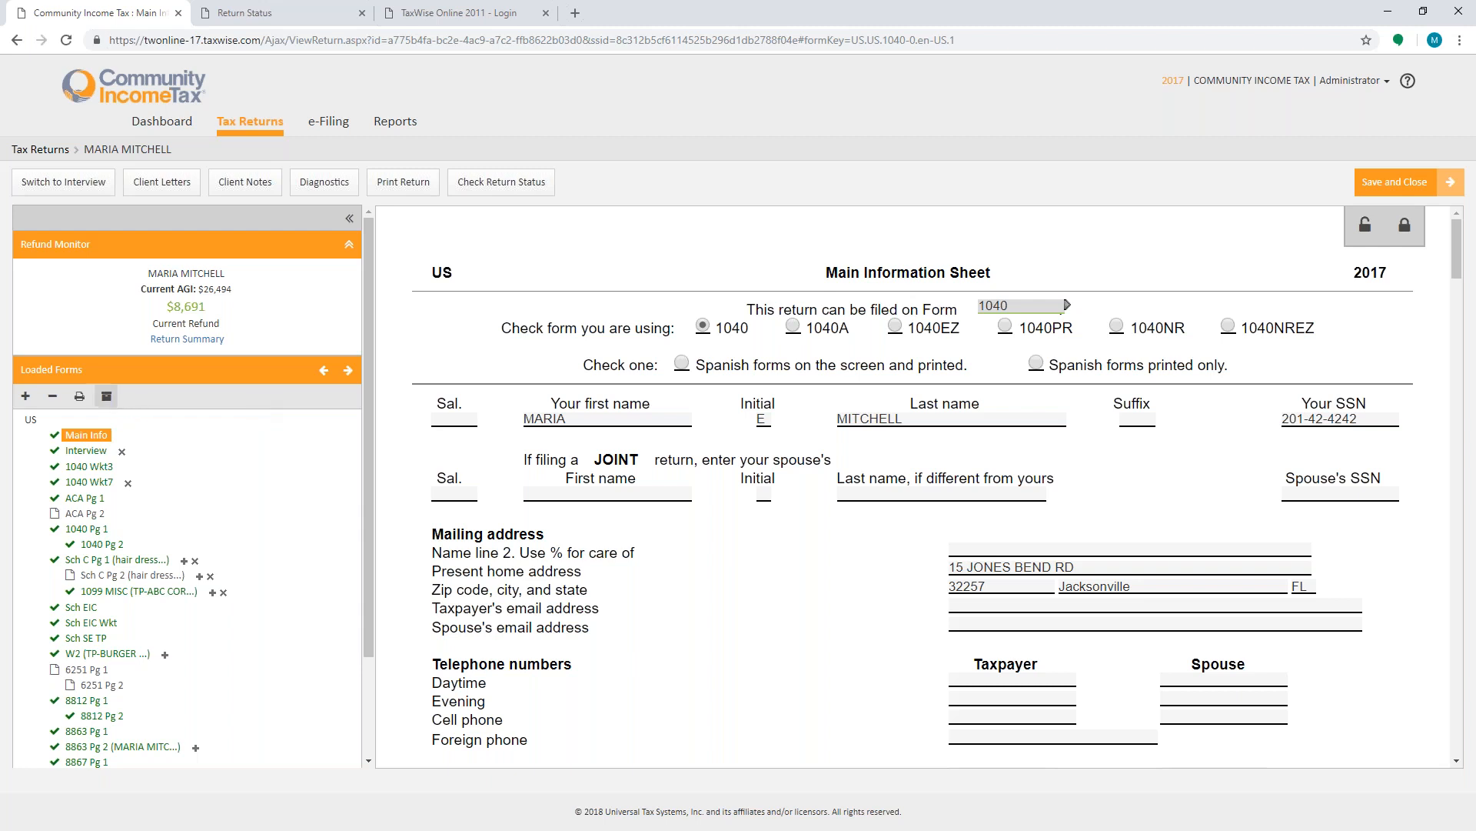
pyautogui.click(113, 406)
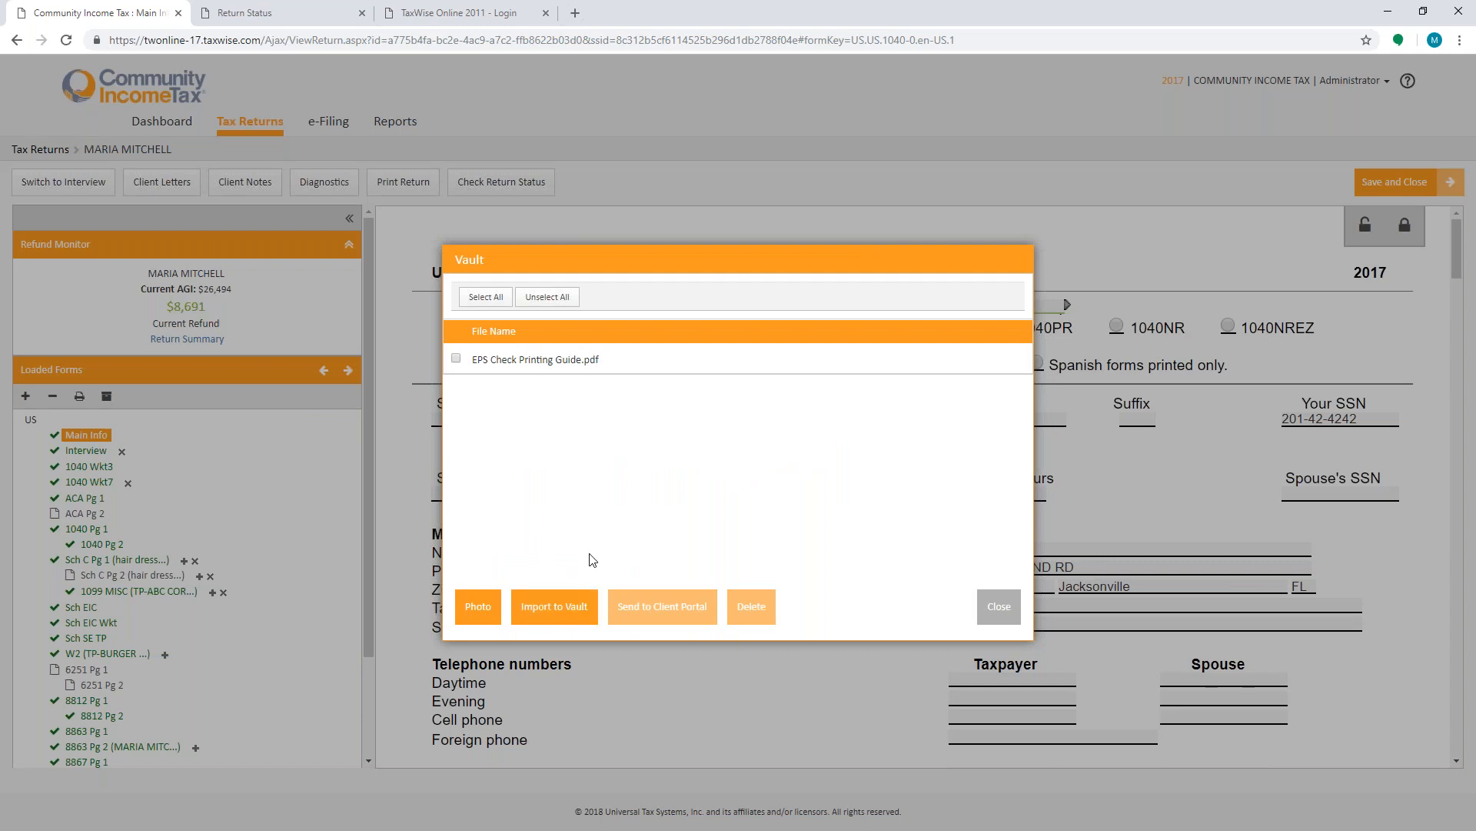
pyautogui.click(571, 609)
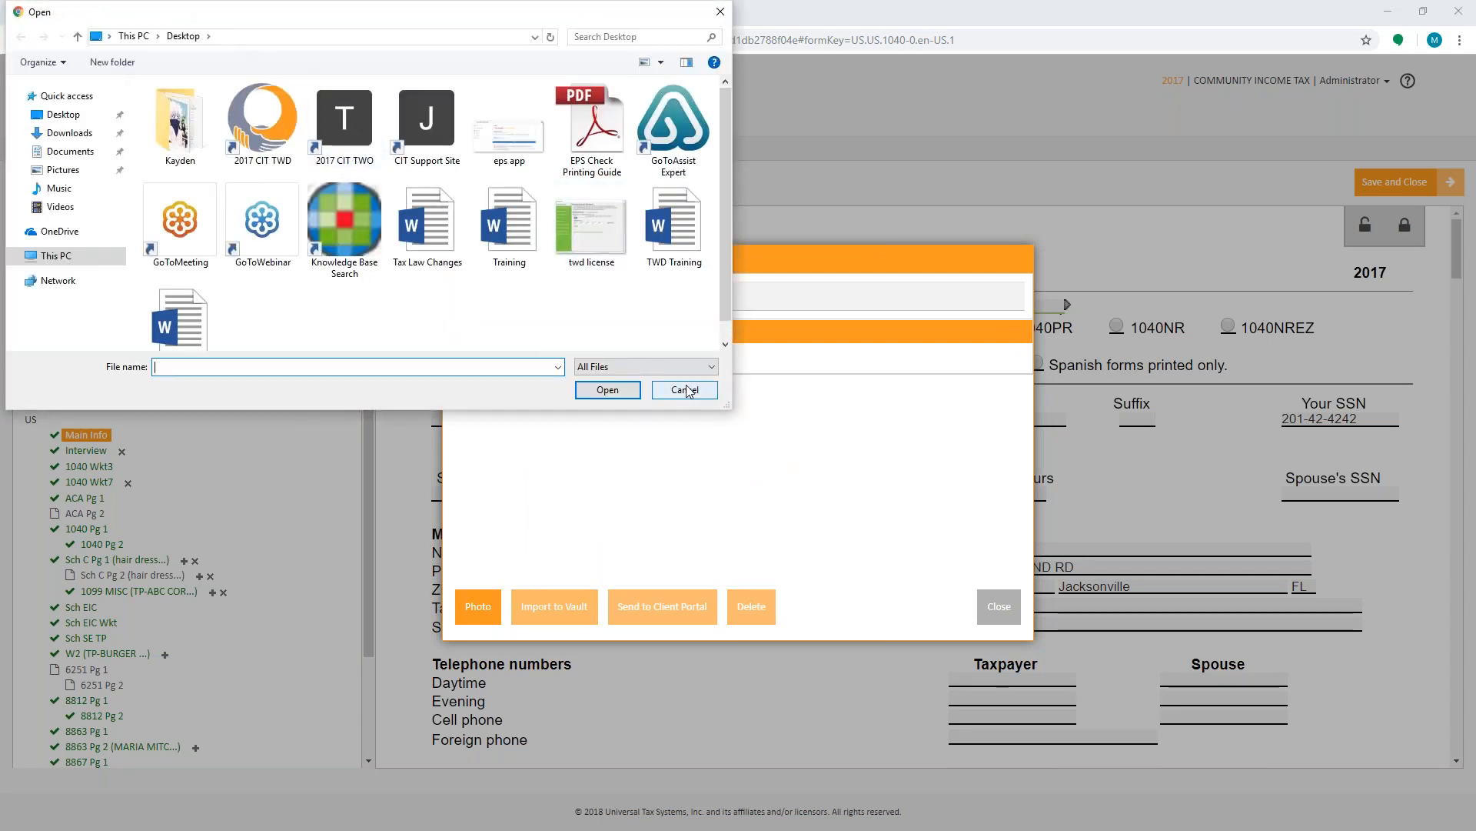
pyautogui.doubleClick(670, 260)
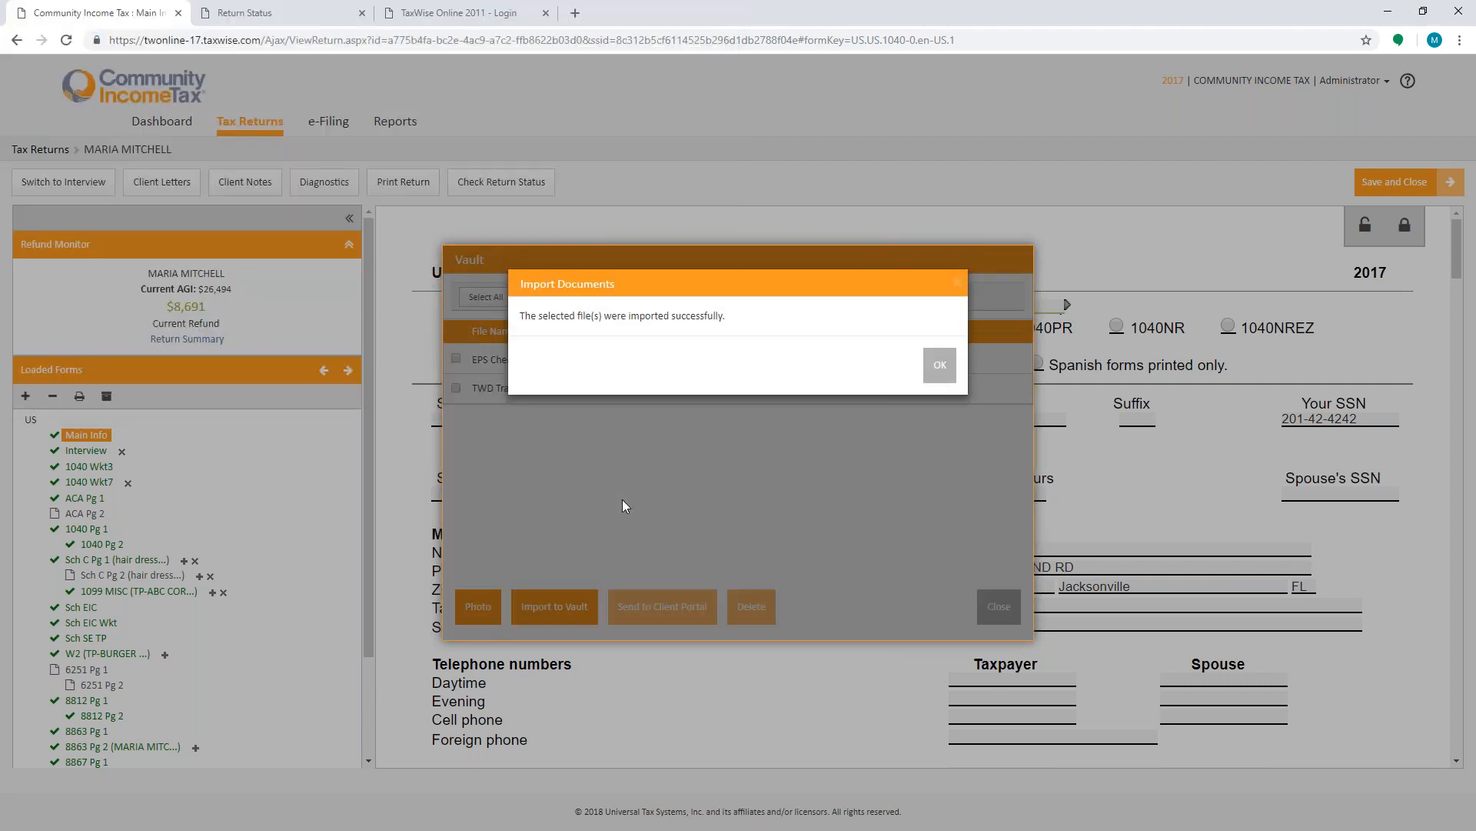
pyautogui.click(943, 367)
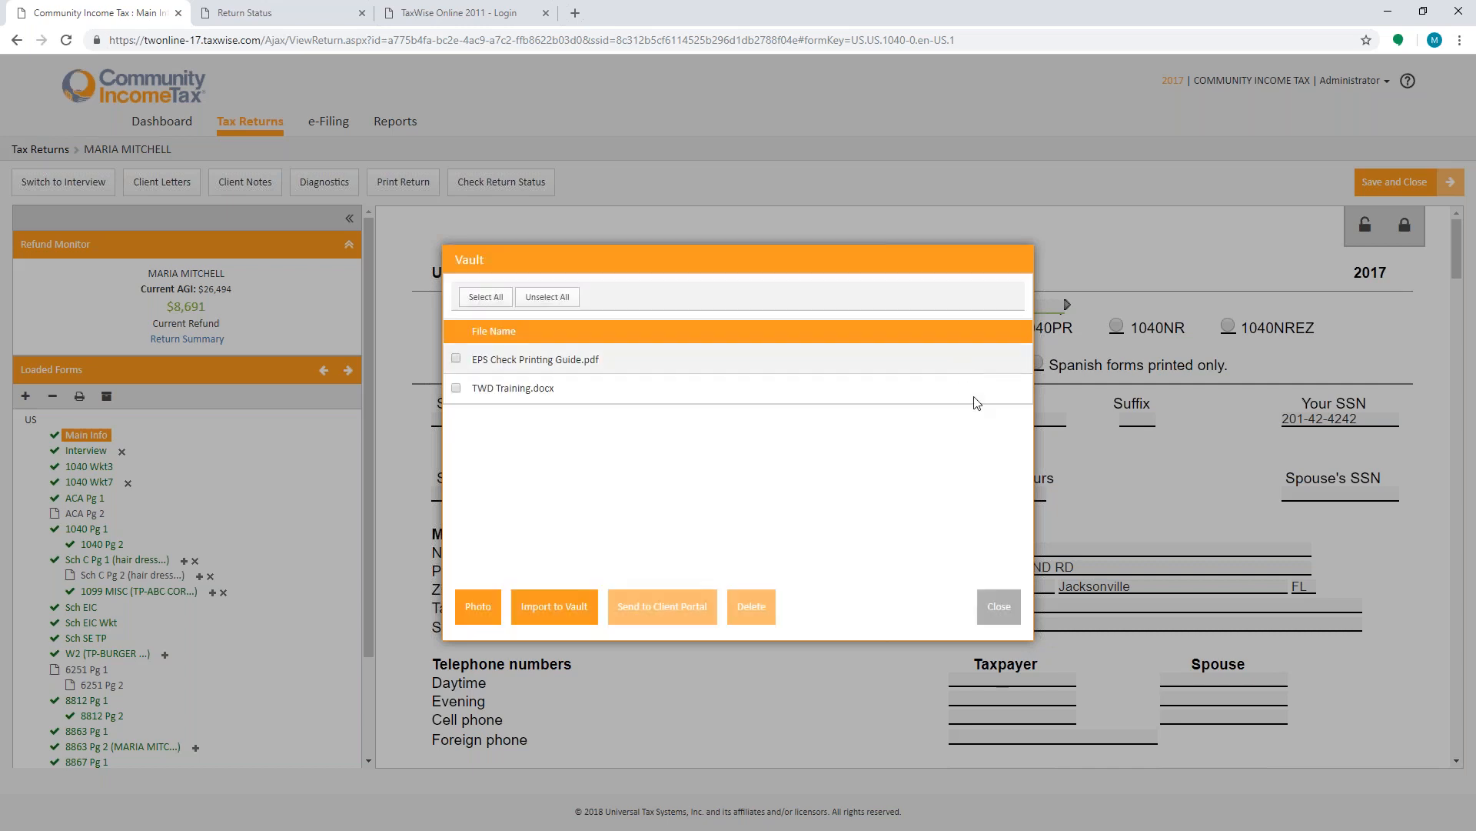
pyautogui.click(994, 607)
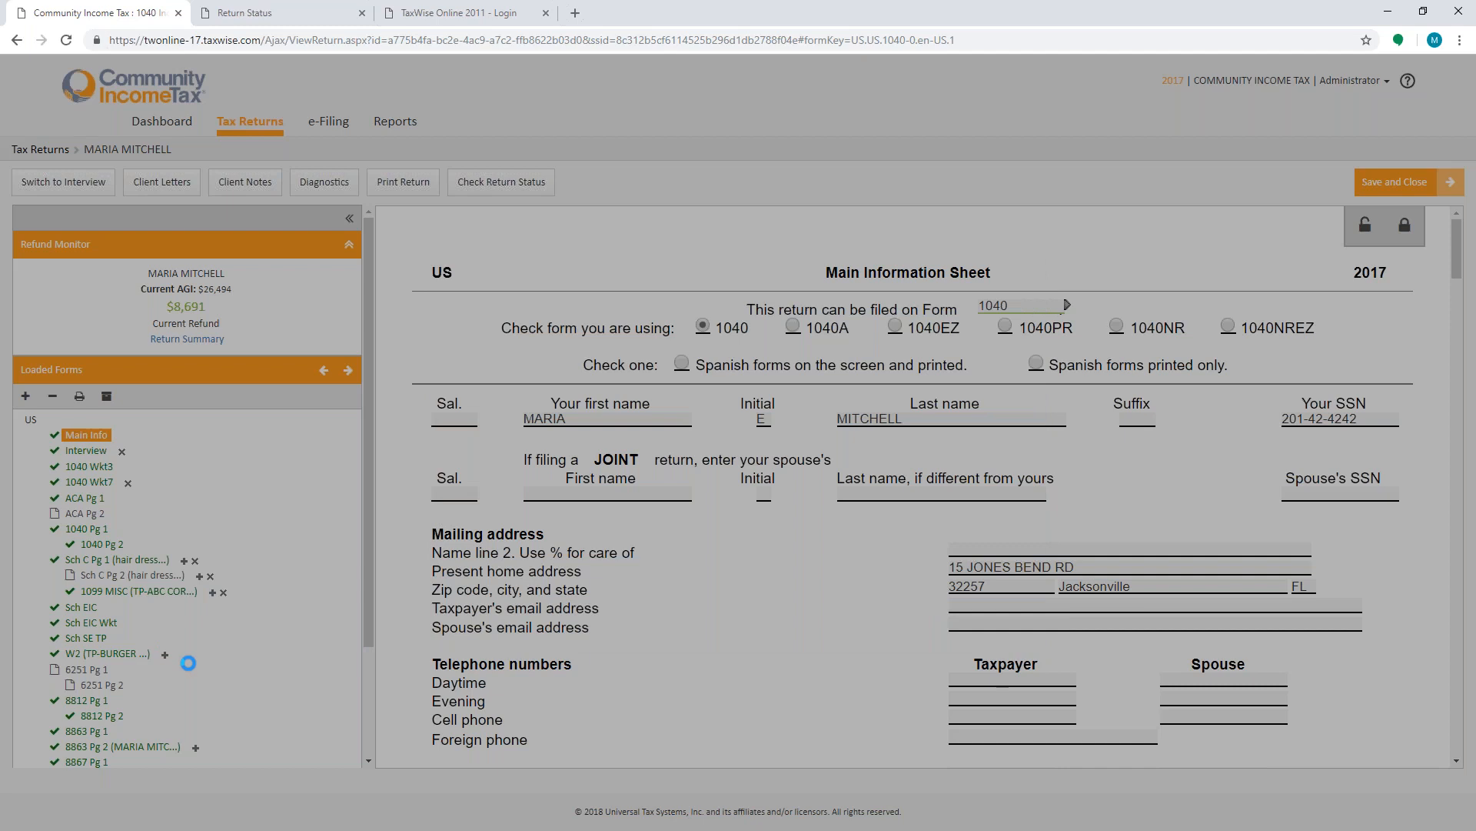
# - Scroll the loaded forms list down to the attached documents and open Client Letters
pyautogui.scroll(-2, 189, 662)
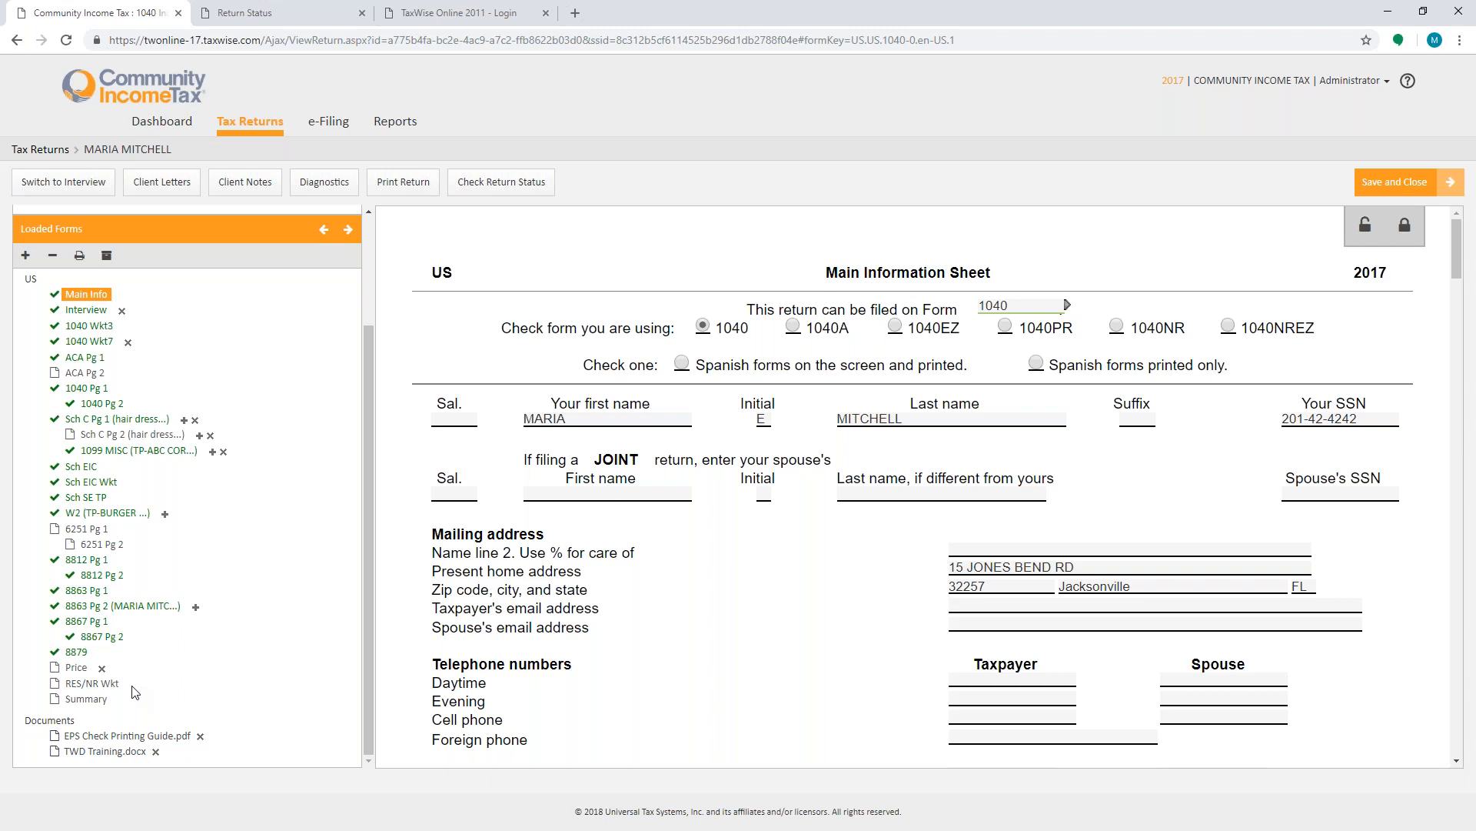
pyautogui.click(992, 629)
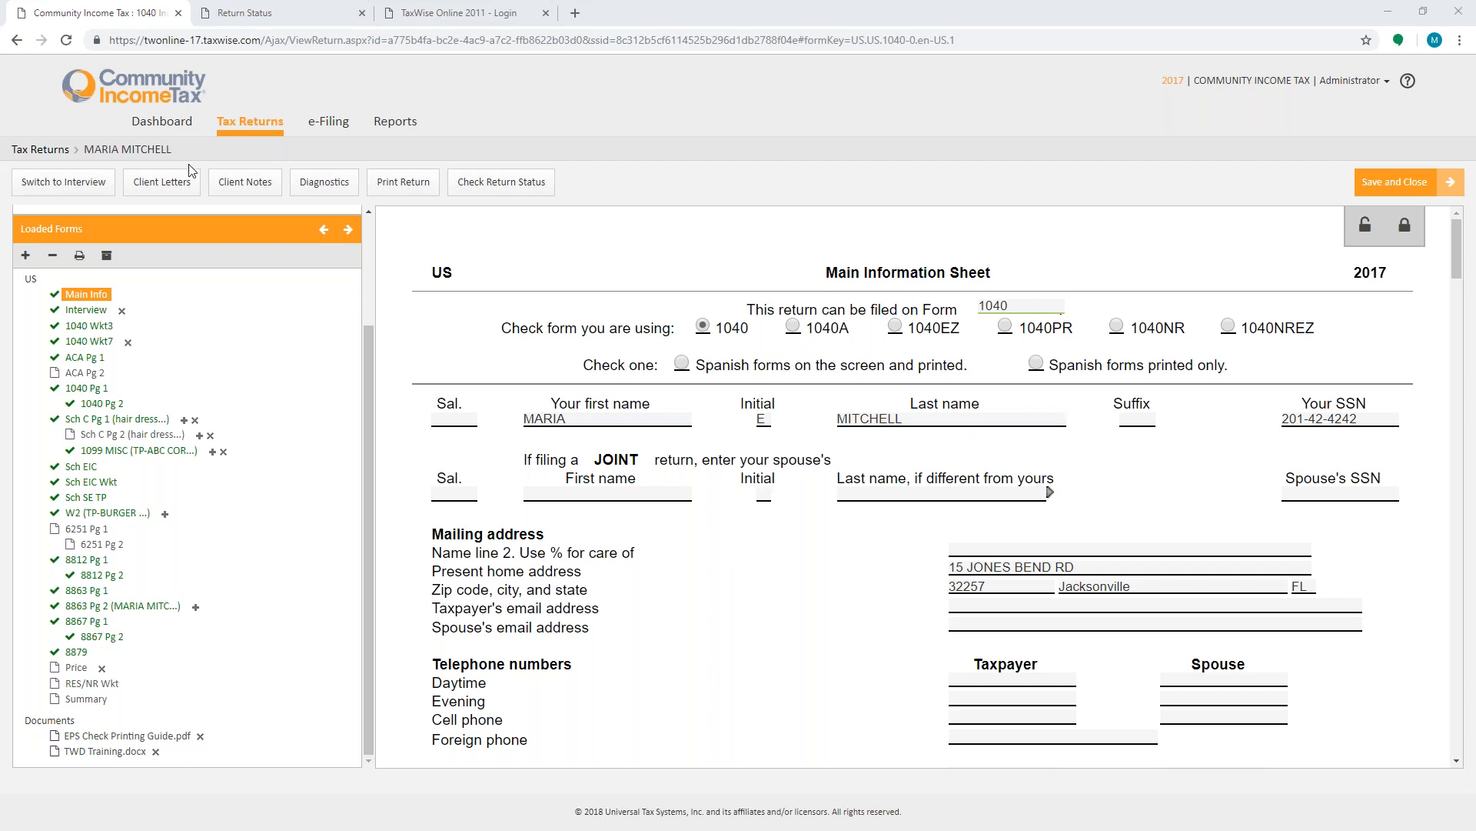
pyautogui.click(164, 189)
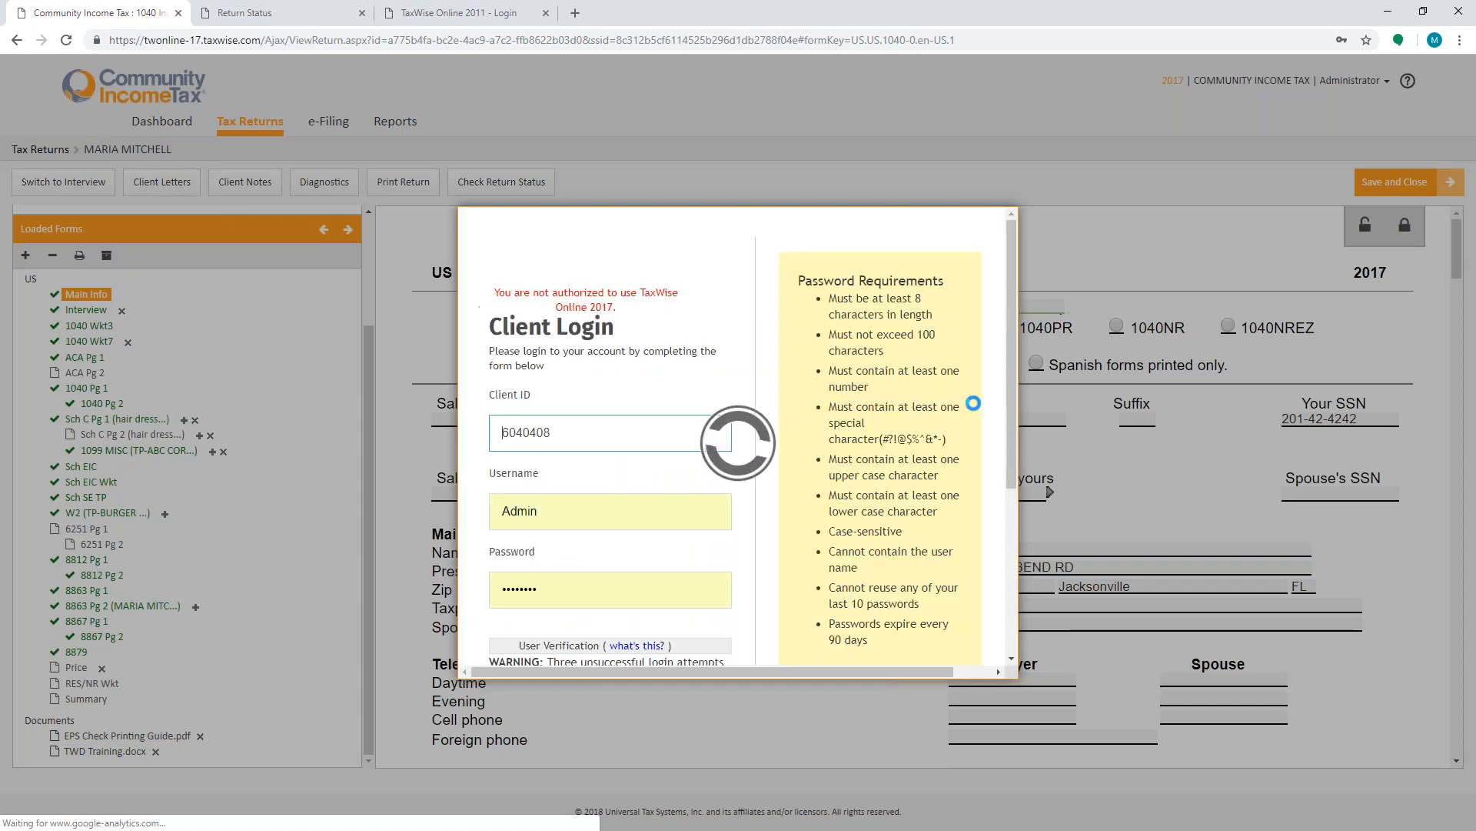
# - Try to log back in on the Client Login form by completing the reCAPTCHA check and submitting
pyautogui.scroll(-2, 677, 581)
pyautogui.click(549, 519)
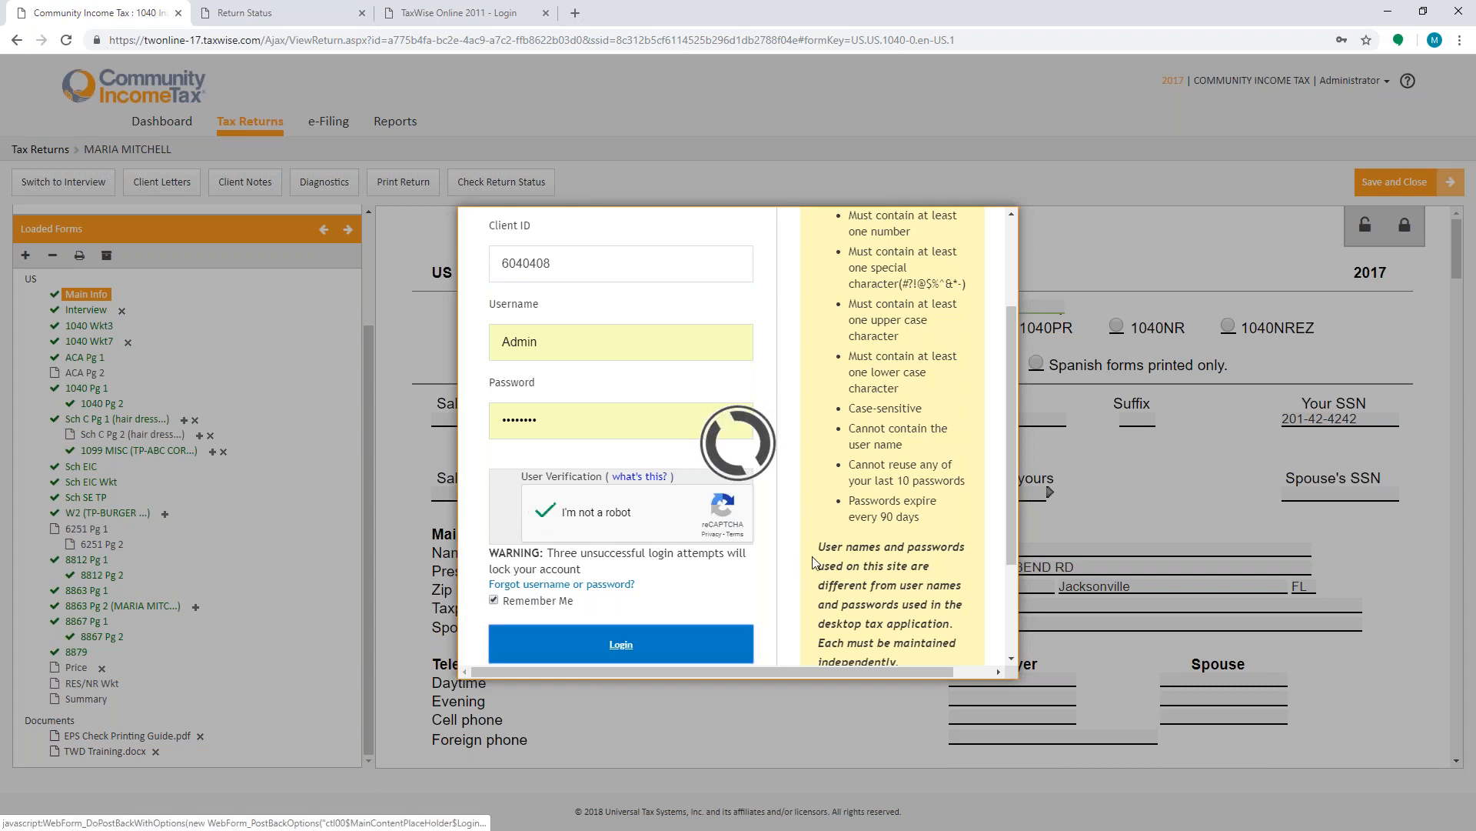
pyautogui.scroll(-2, 781, 611)
pyautogui.click(621, 492)
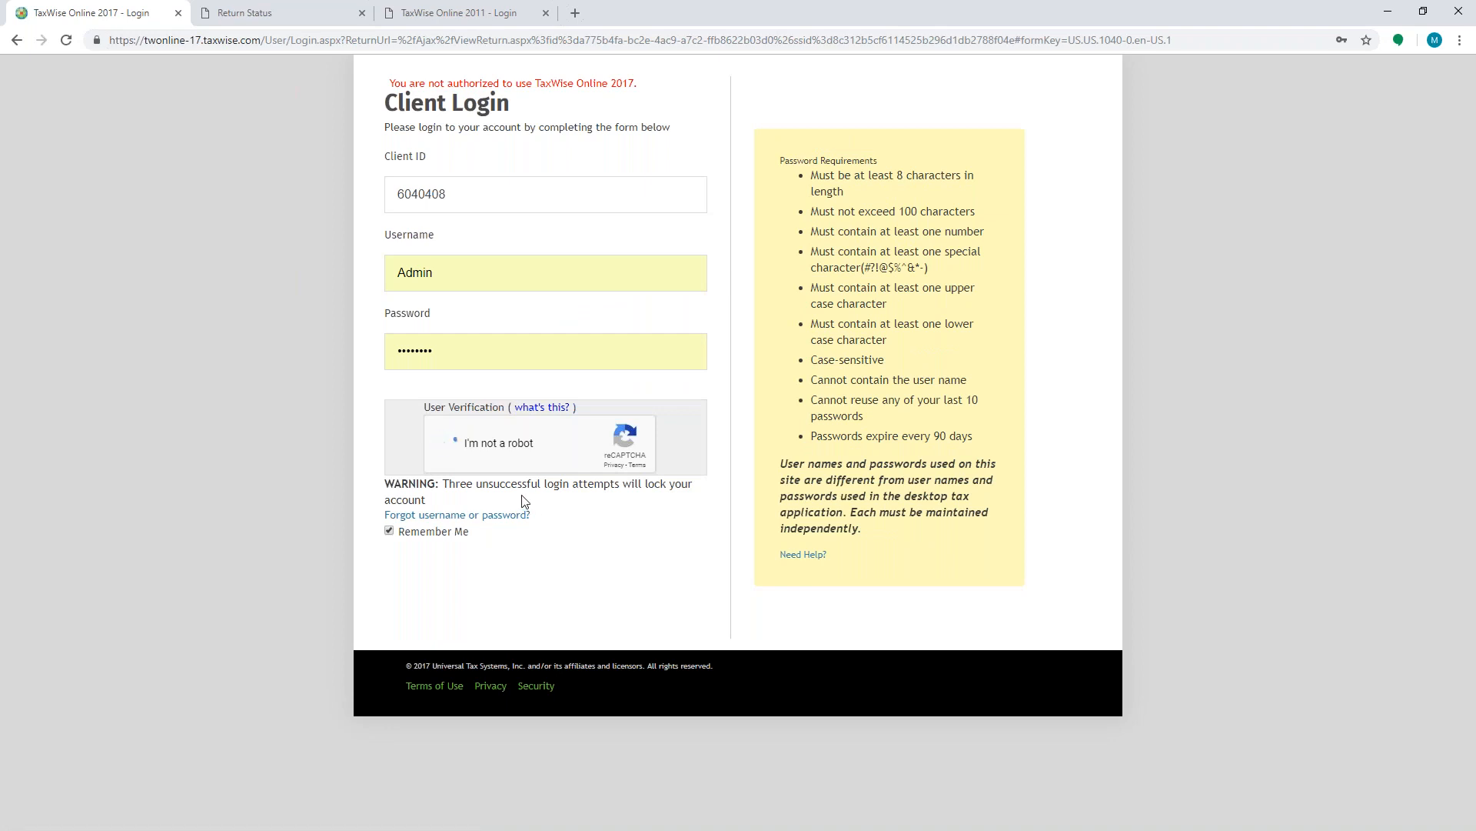
pyautogui.click(553, 577)
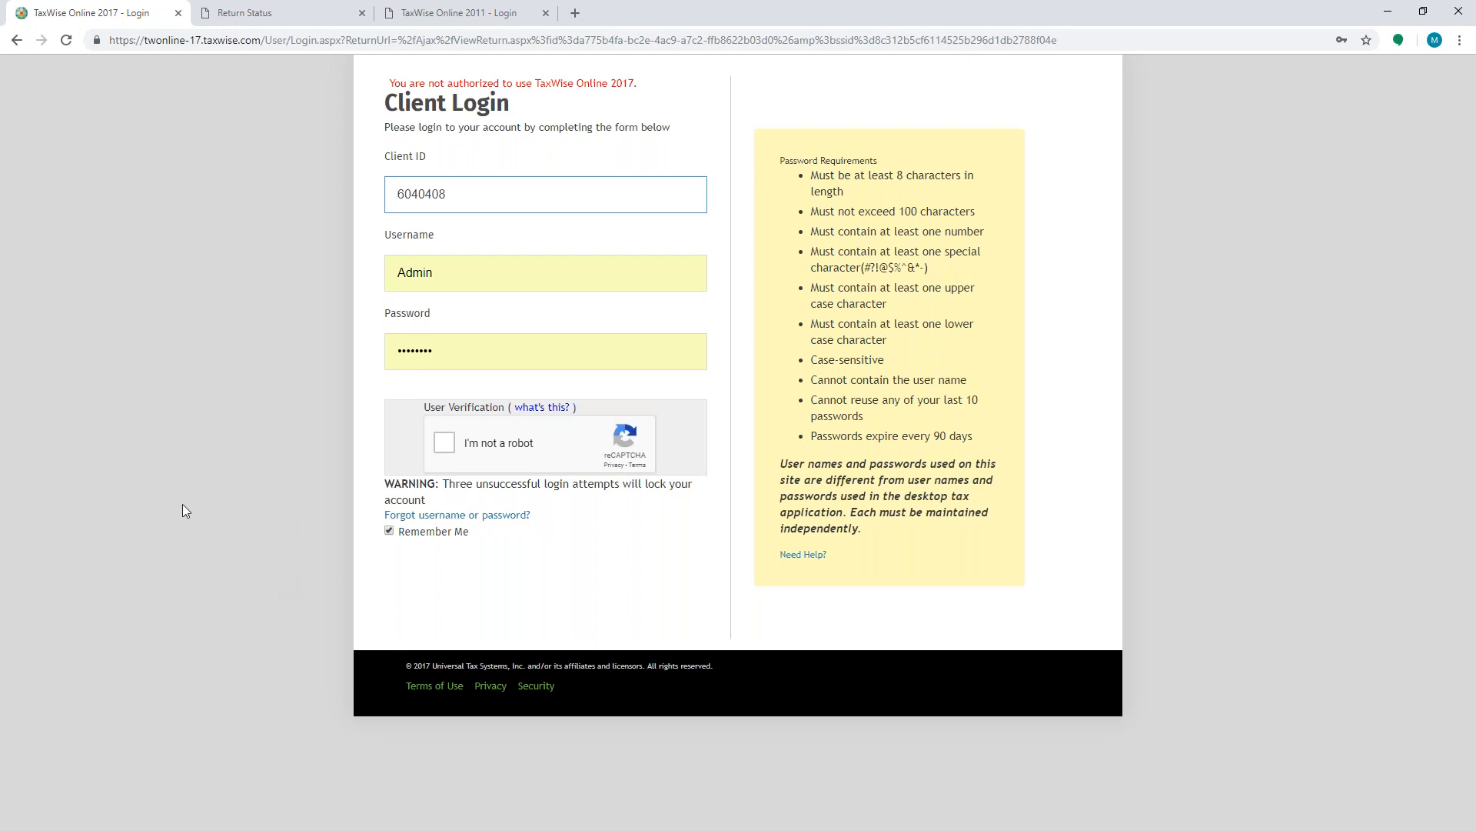
pyautogui.click(446, 444)
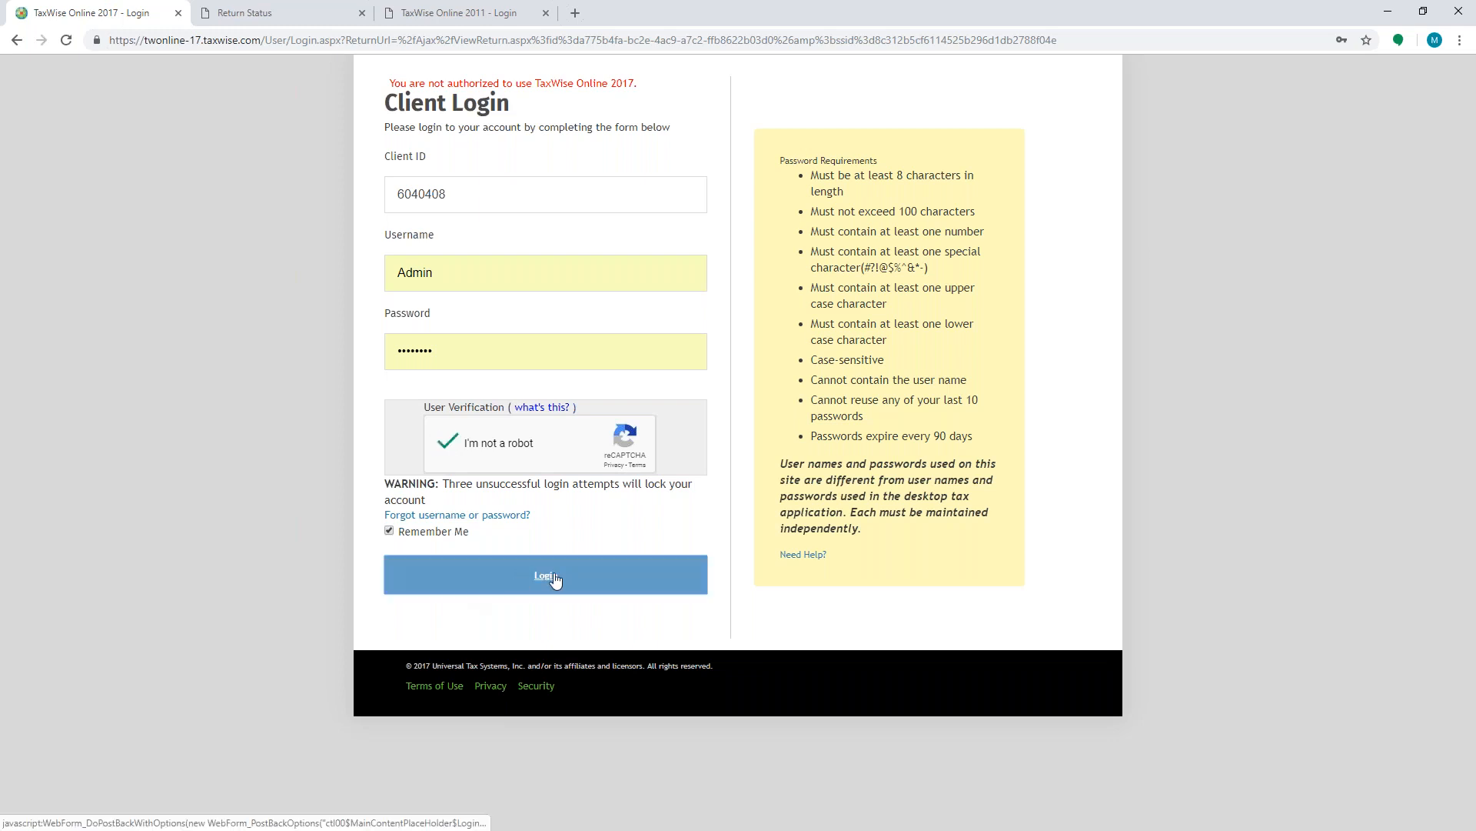
pyautogui.click(552, 577)
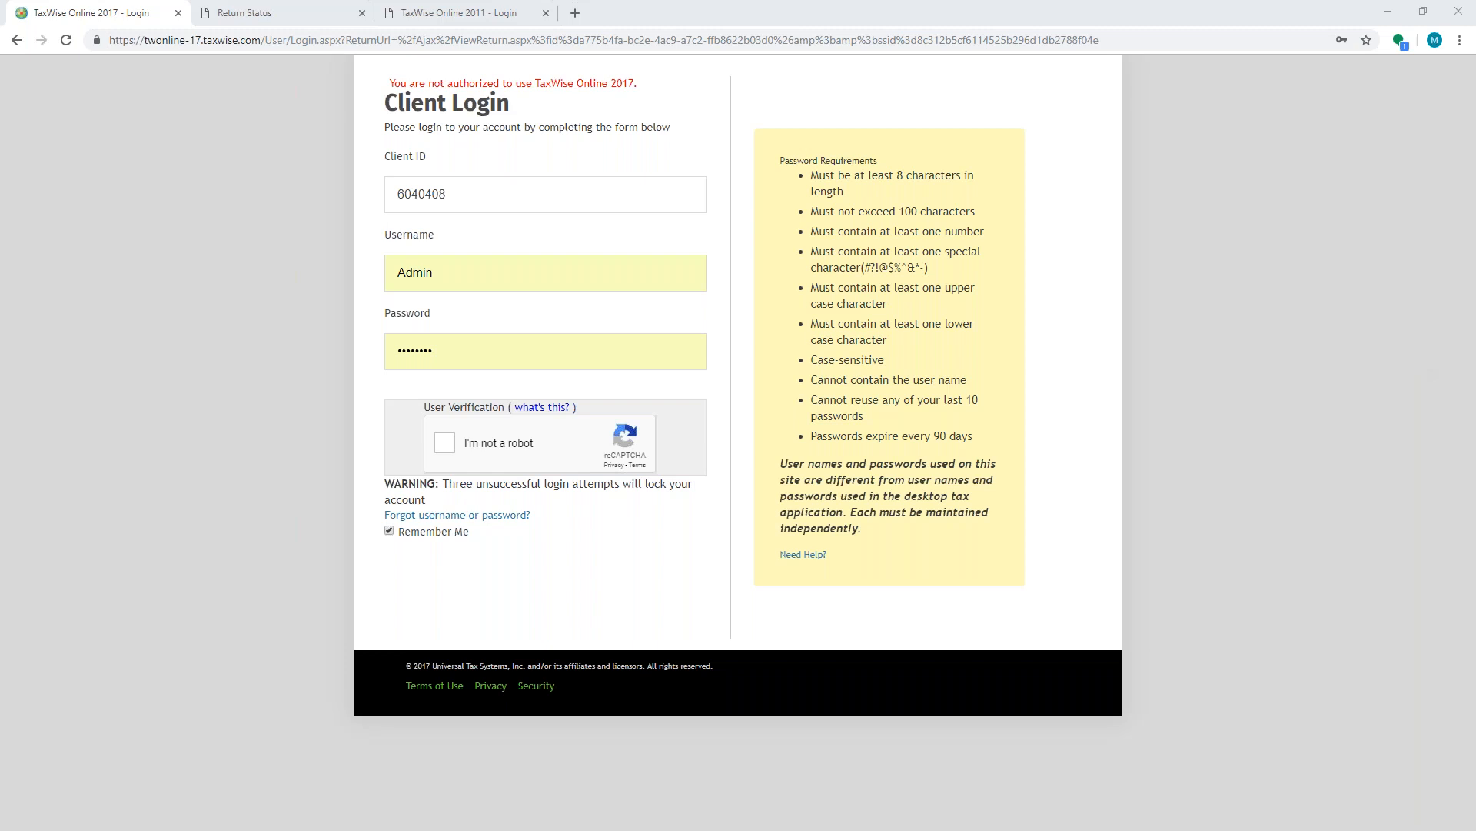
# - Close the TaxWise Online 2011 tab and load the base twonline-17.taxwise.com address
pyautogui.click(546, 13)
pyautogui.click(412, 348)
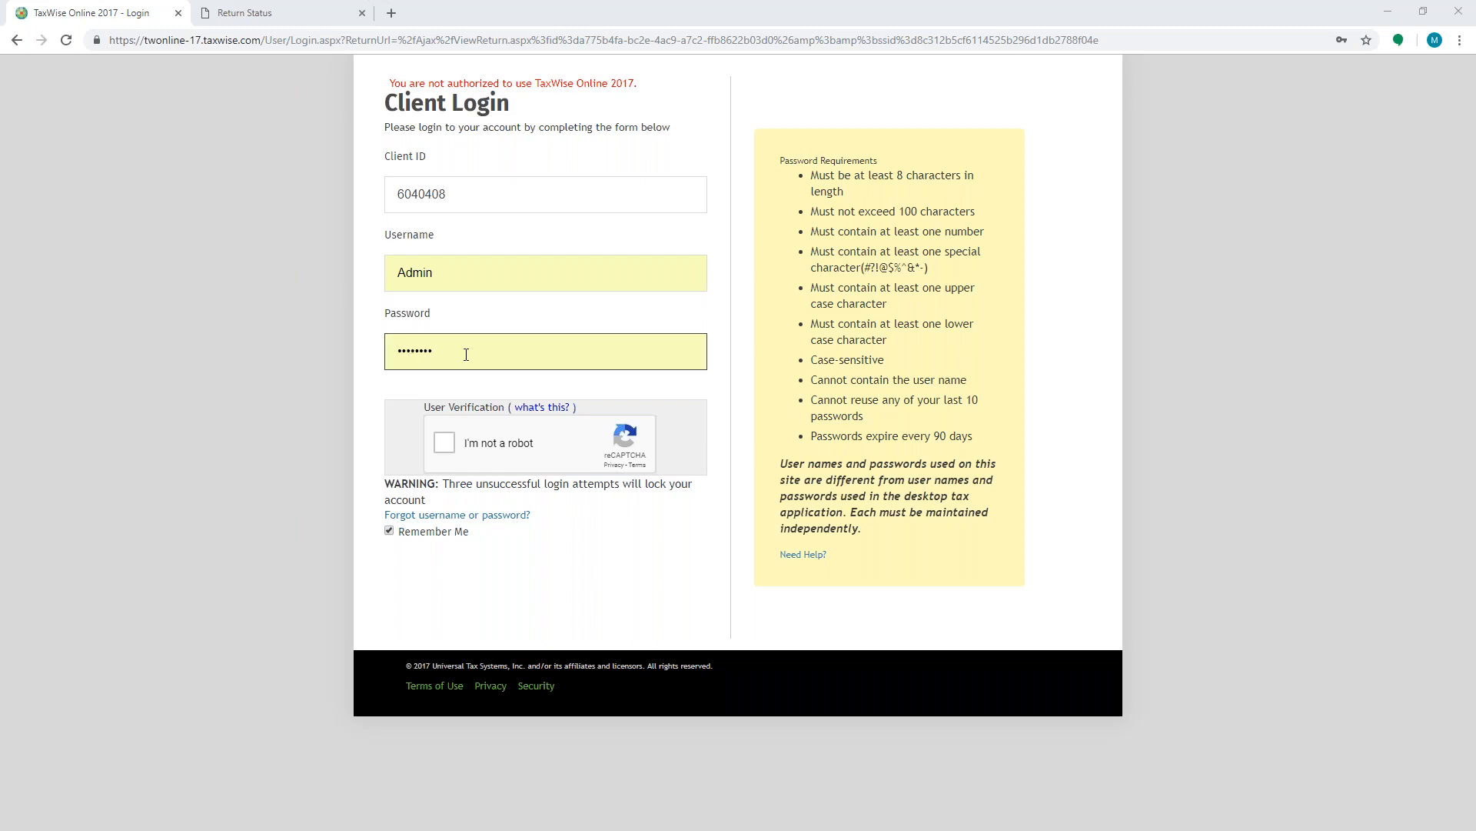
pyautogui.click(268, 42)
pyautogui.moveTo(266, 40); pyautogui.dragTo(1223, 76)
pyautogui.press('BackSpace')
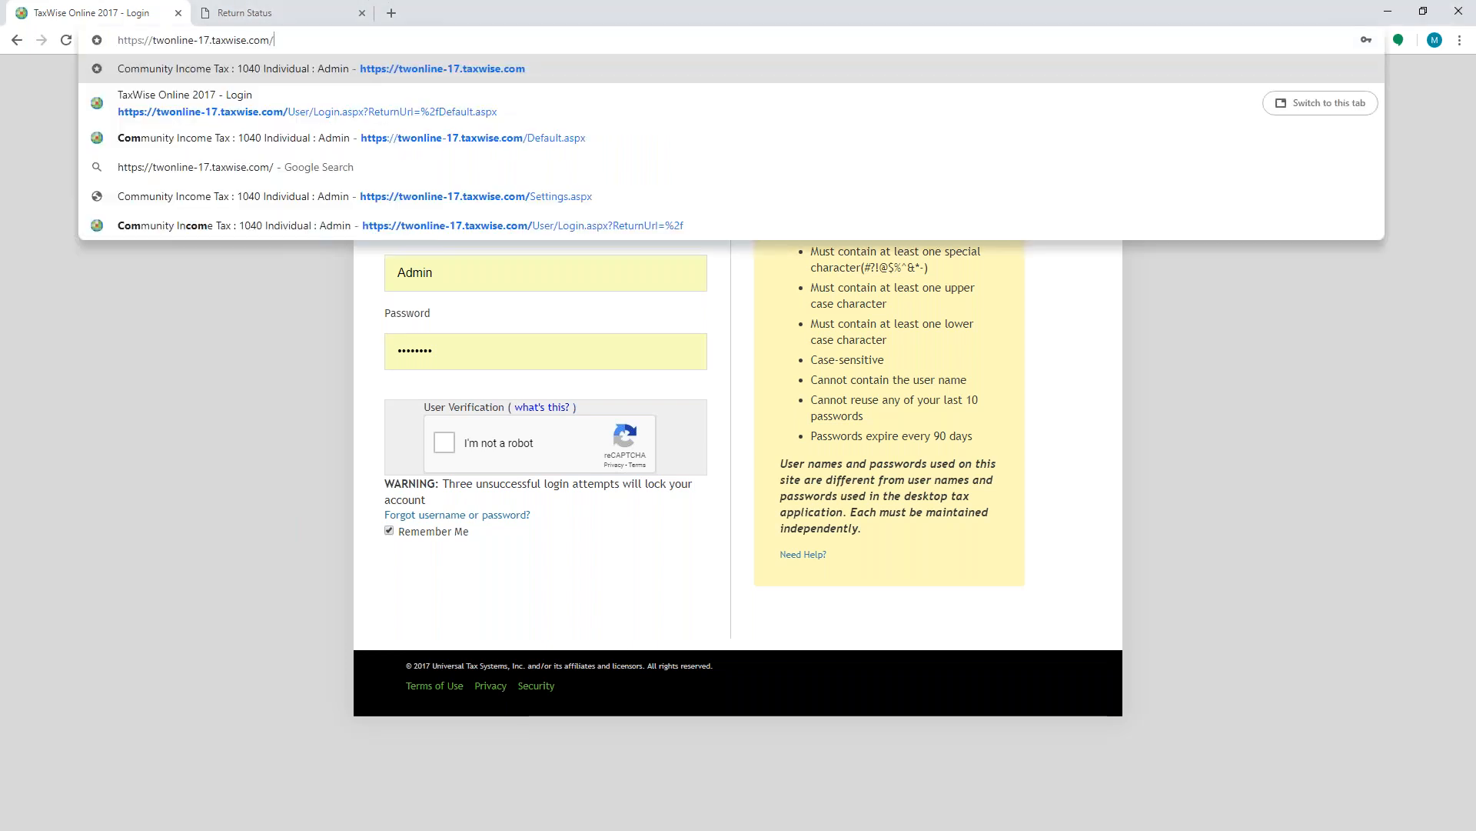
pyautogui.press('Return')
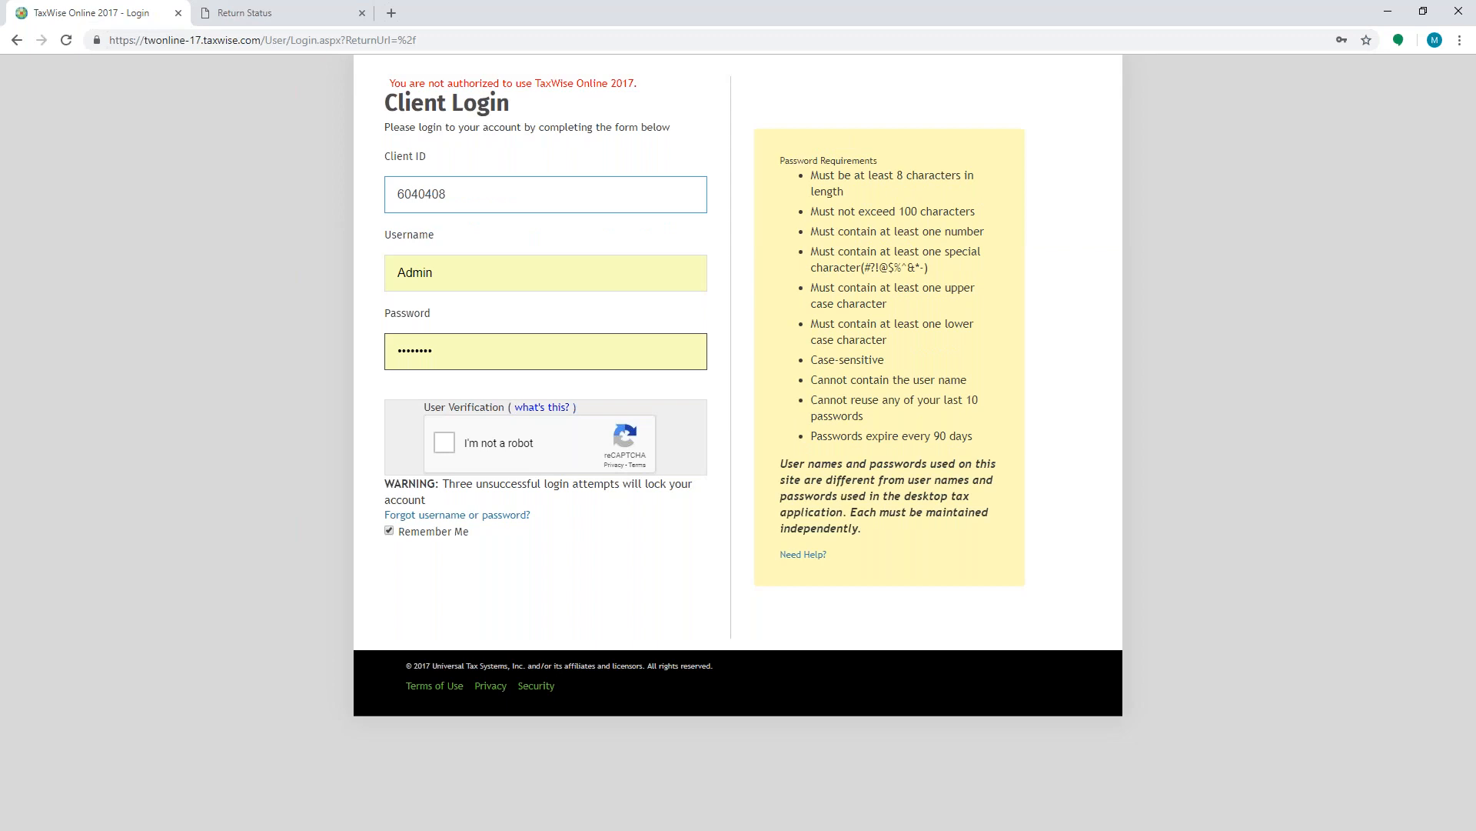
# - Re-enter the account password, complete the reCAPTCHA check, and log in
pyautogui.click(494, 356)
pyautogui.write('••')
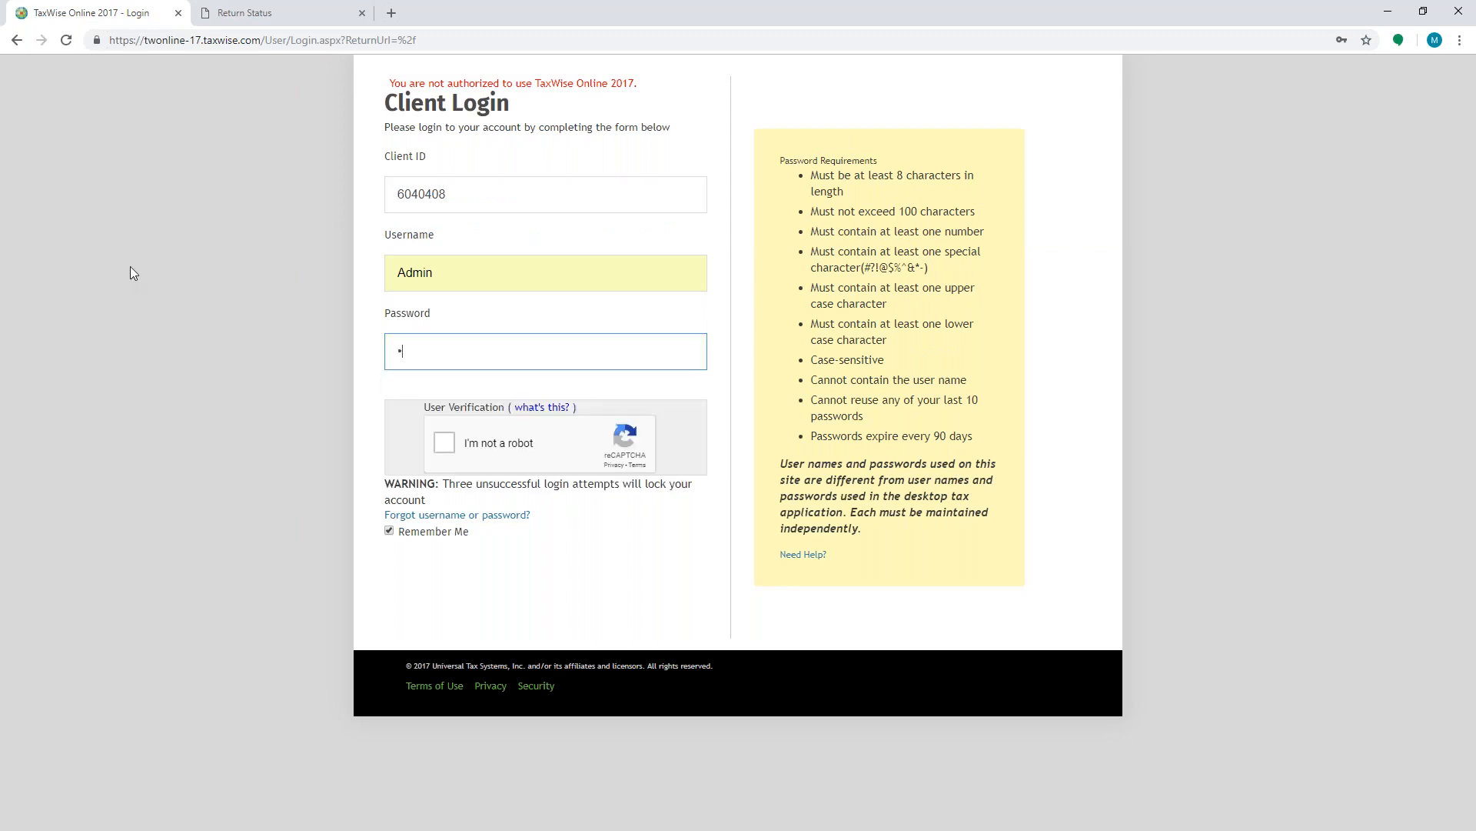
pyautogui.write('••••••')
pyautogui.click(450, 447)
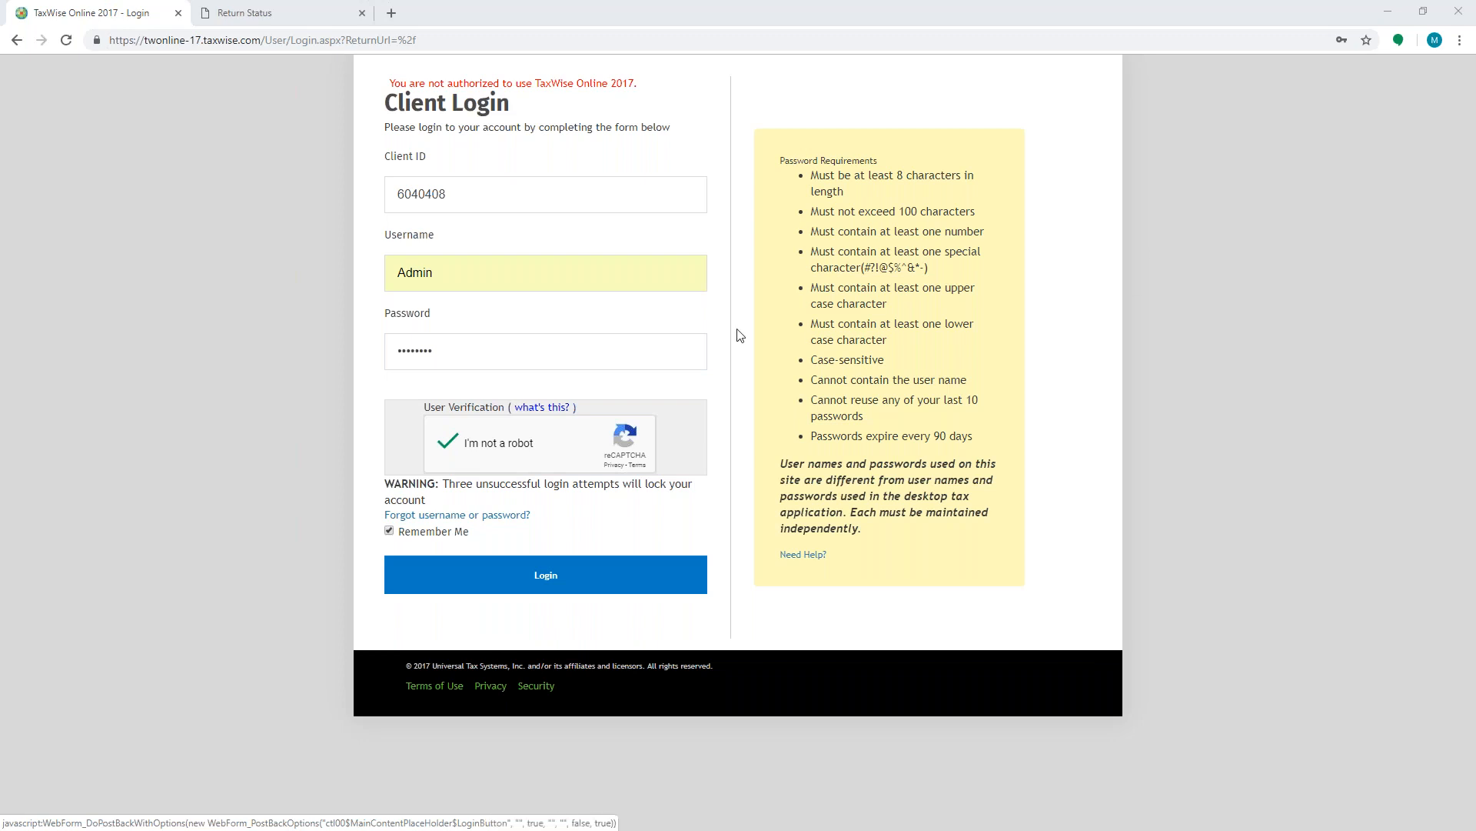
pyautogui.click(548, 578)
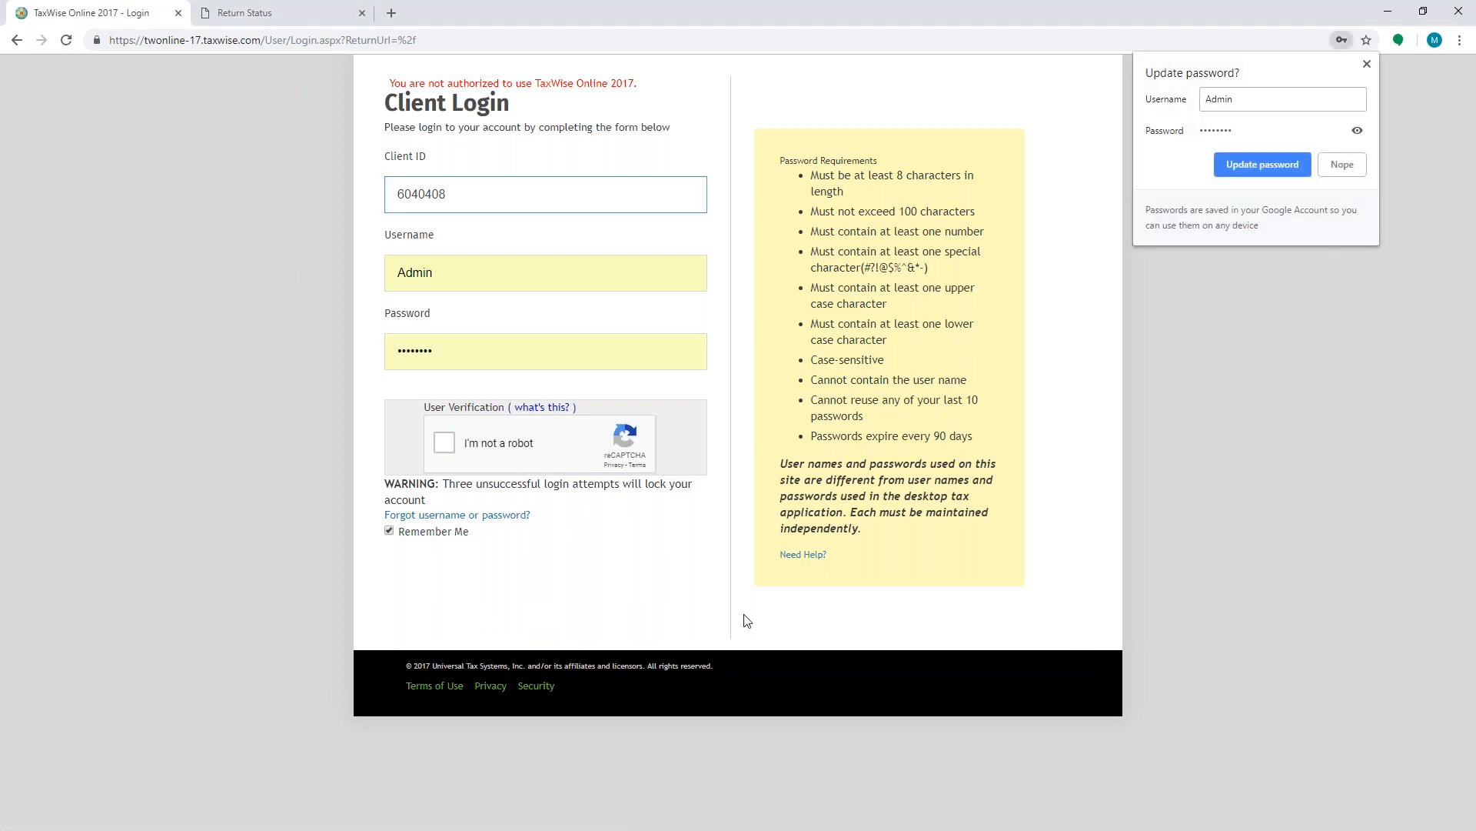
# - Update the saved password in the browser and close the TaxWise Online 2017 tab
pyautogui.click(1266, 166)
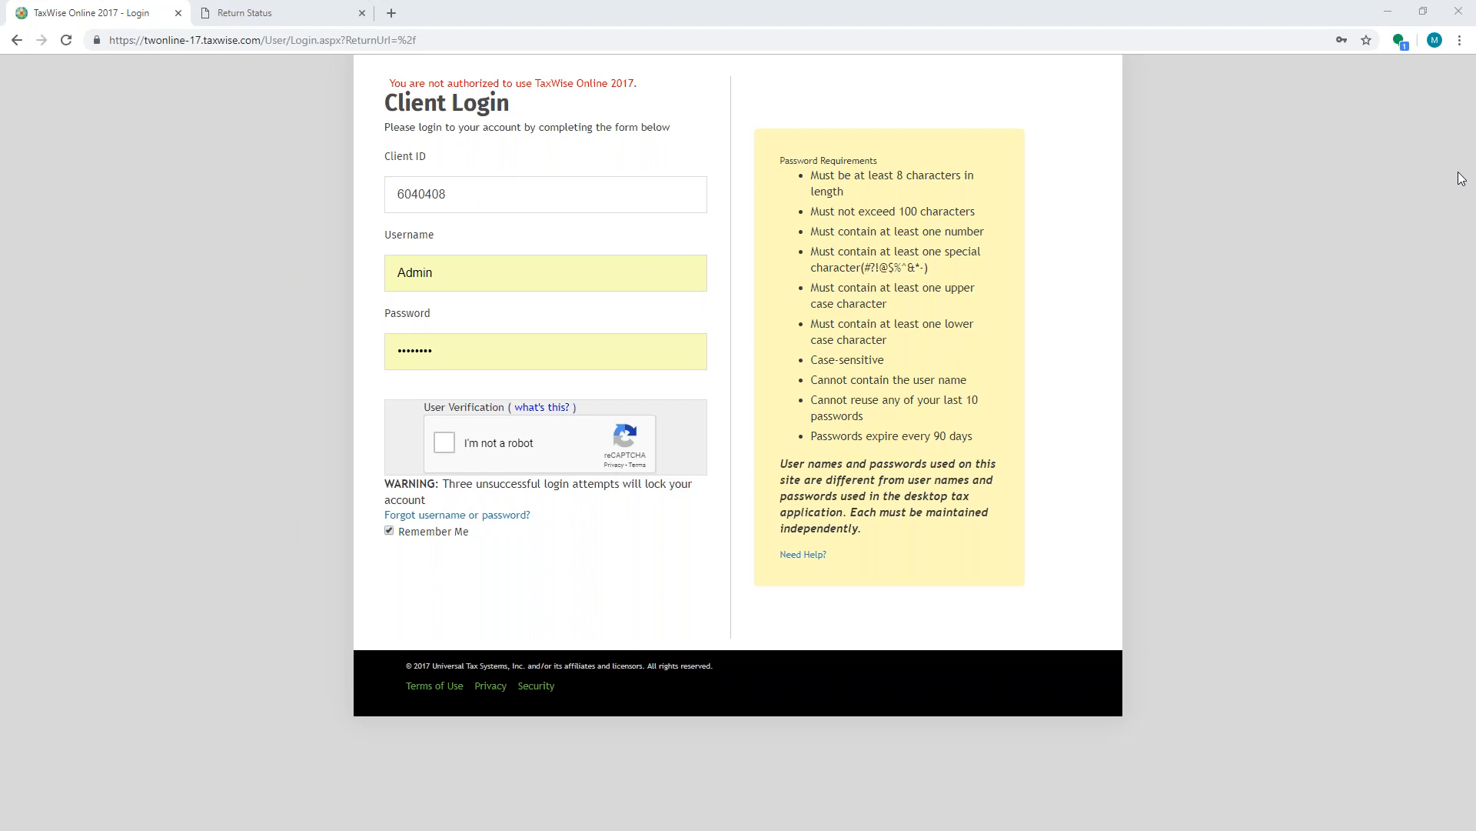
pyautogui.click(177, 13)
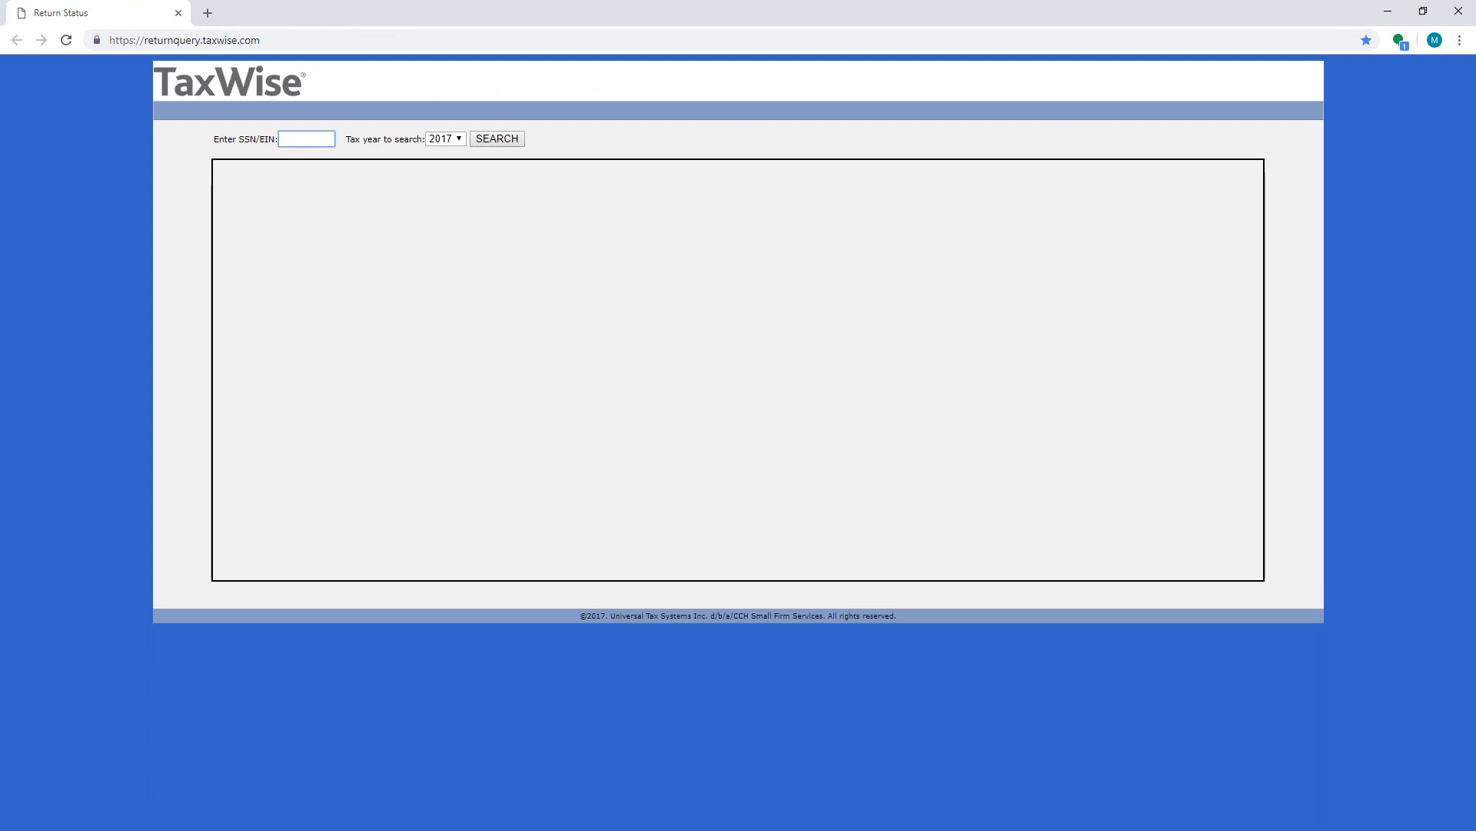
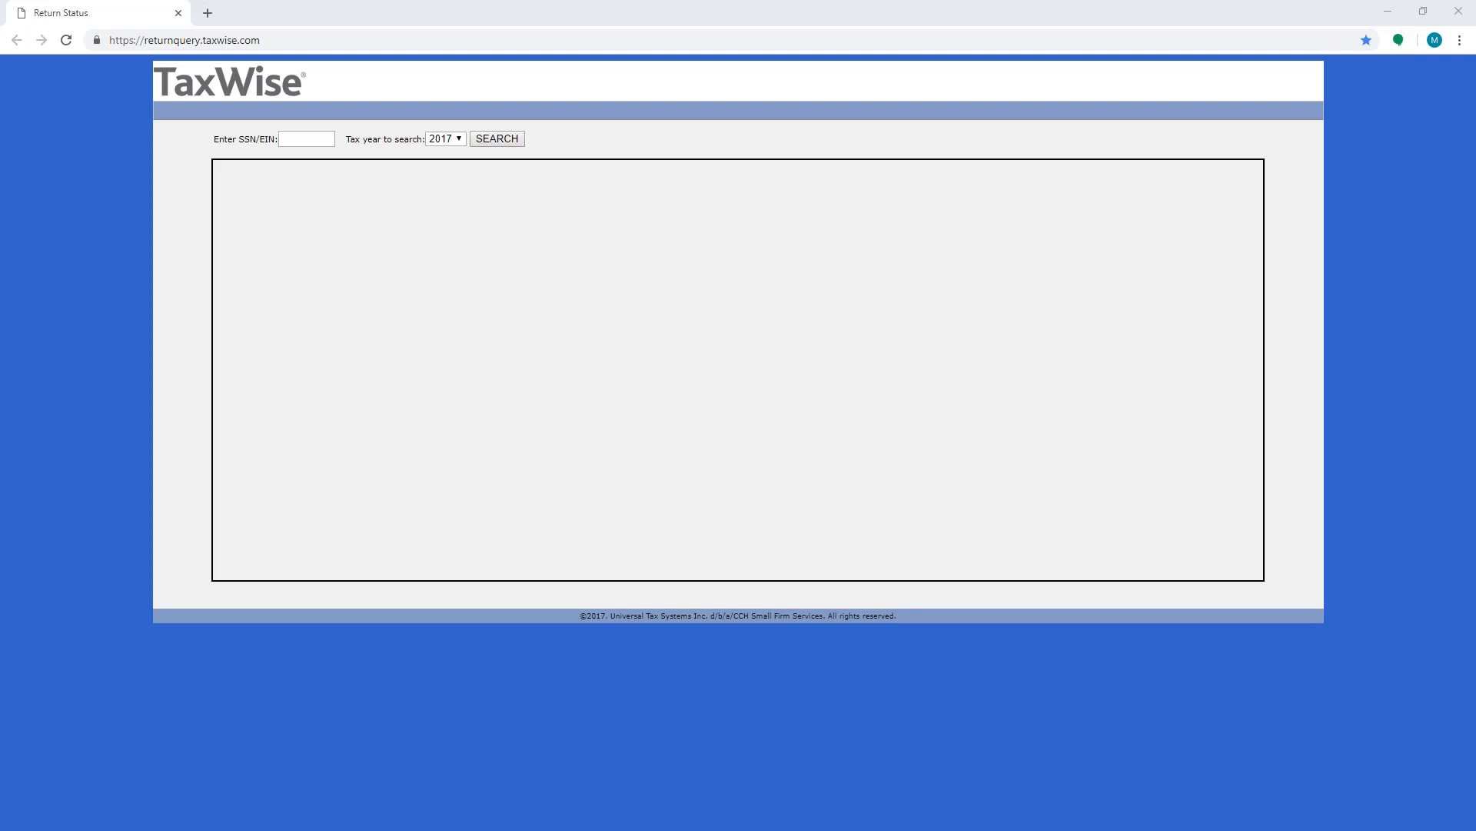
# - Open a new tab and load the TaxWise Online 2017 login page at twonline-17.taxwise.com
pyautogui.click(213, 17)
pyautogui.click(213, 17)
pyautogui.write('tw')
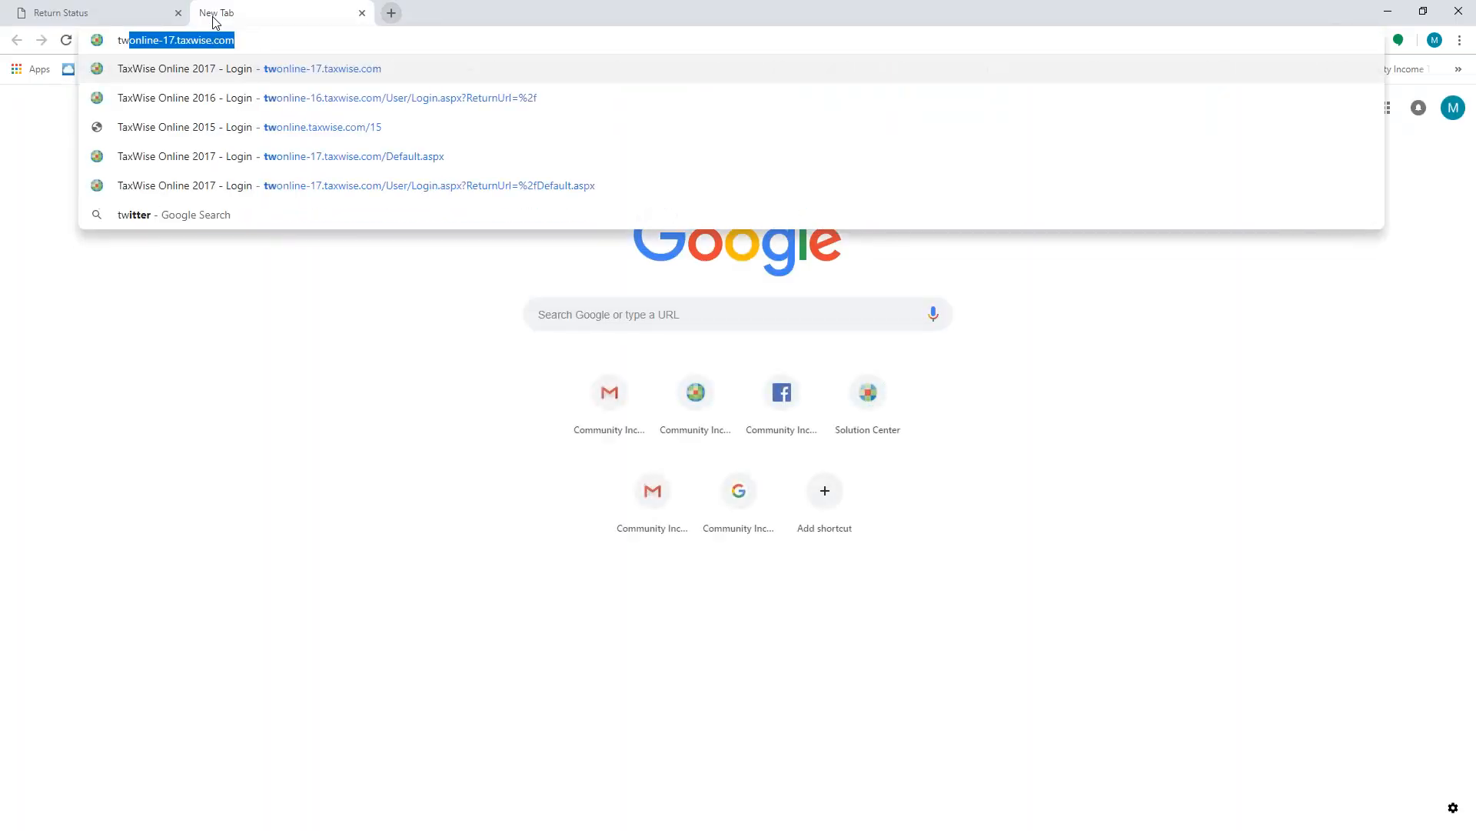
pyautogui.click(145, 70)
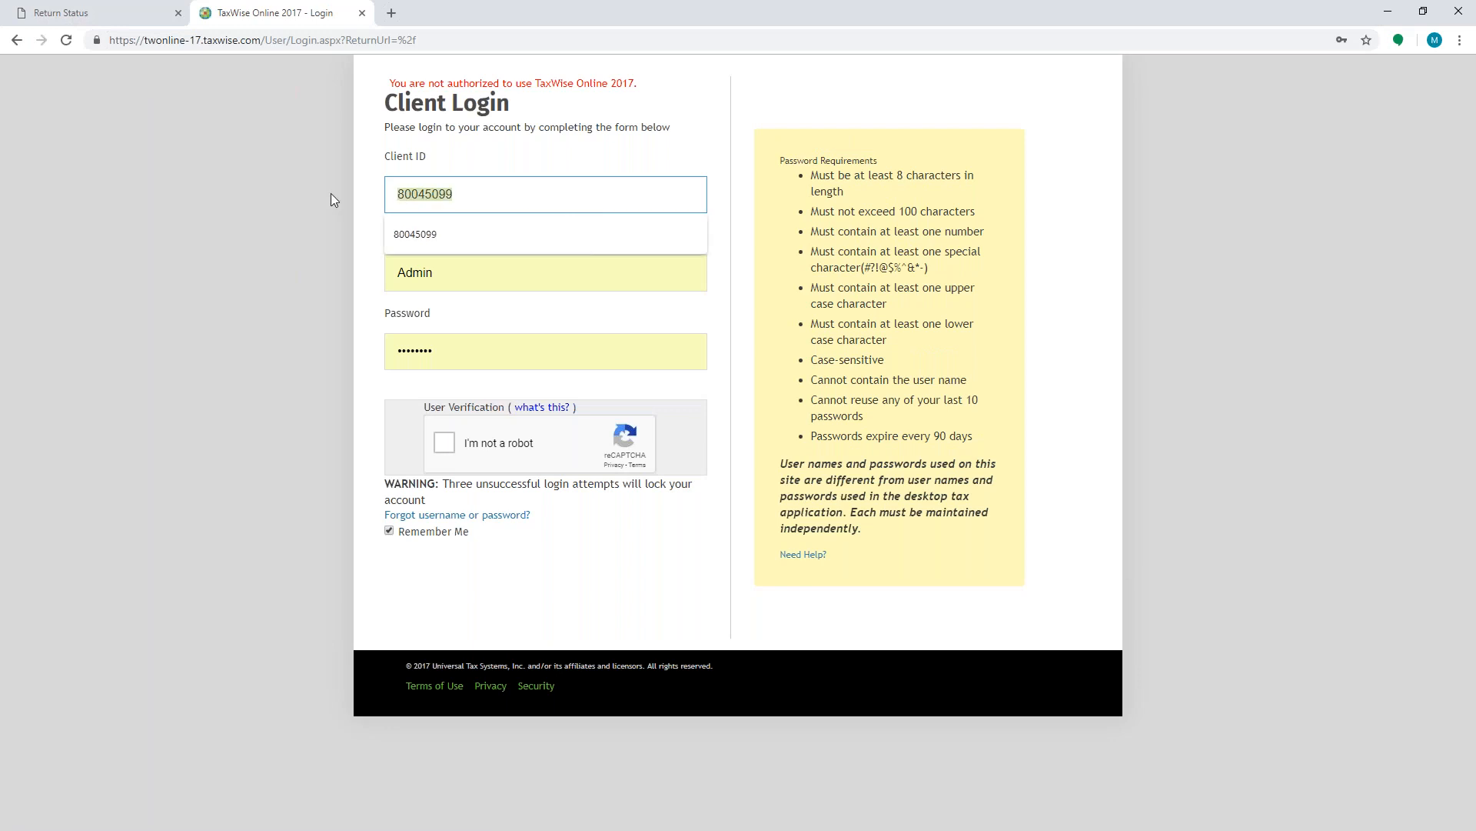
# - Clear the prefilled Client ID, Username and Password fields on the Client Login form
pyautogui.press('BackSpace')
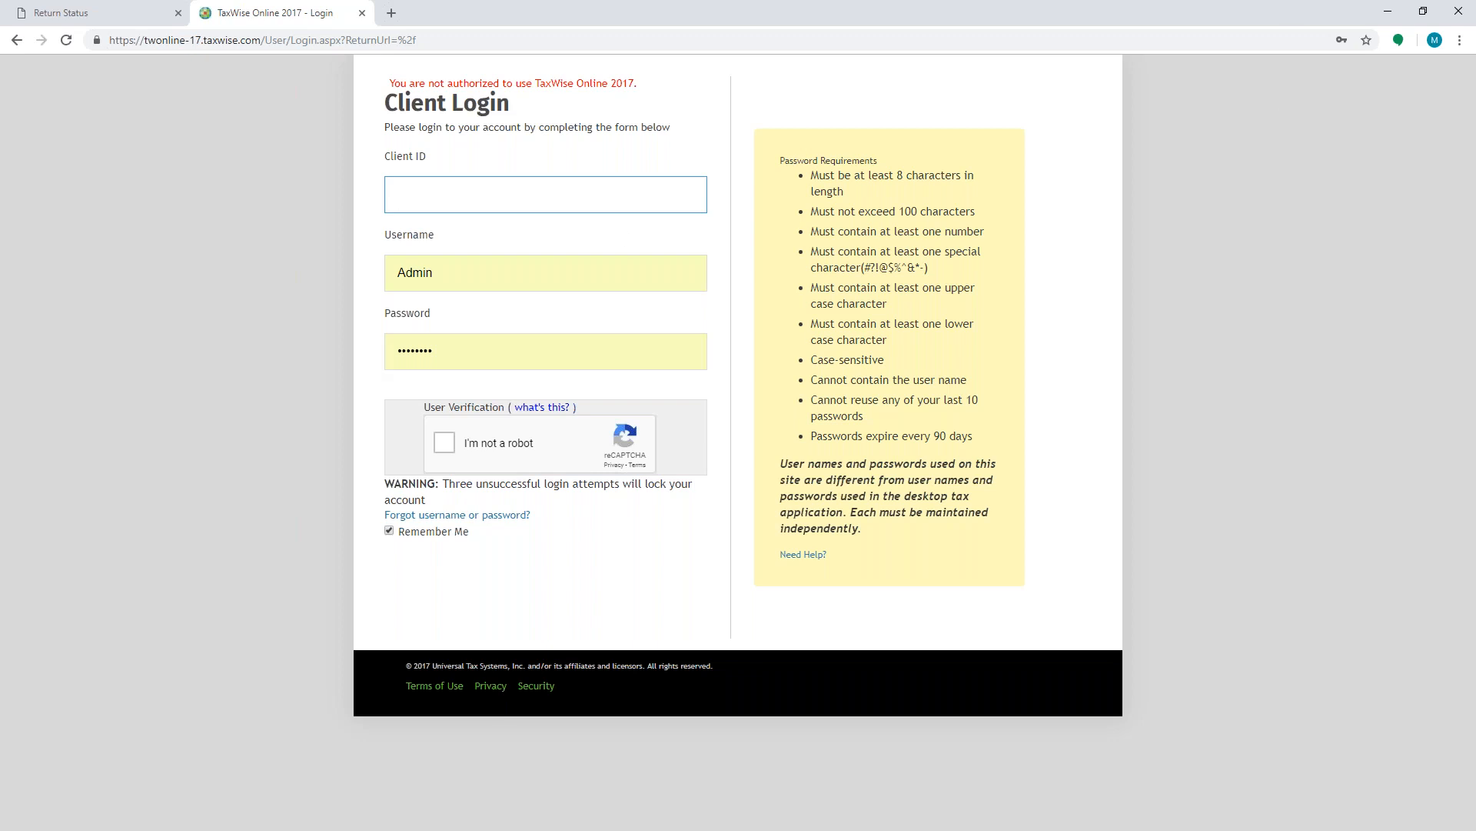
pyautogui.doubleClick(438, 269)
pyautogui.press('BackSpace')
pyautogui.click(337, 401)
pyautogui.moveTo(452, 383); pyautogui.dragTo(299, 353)
pyautogui.press('BackSpace')
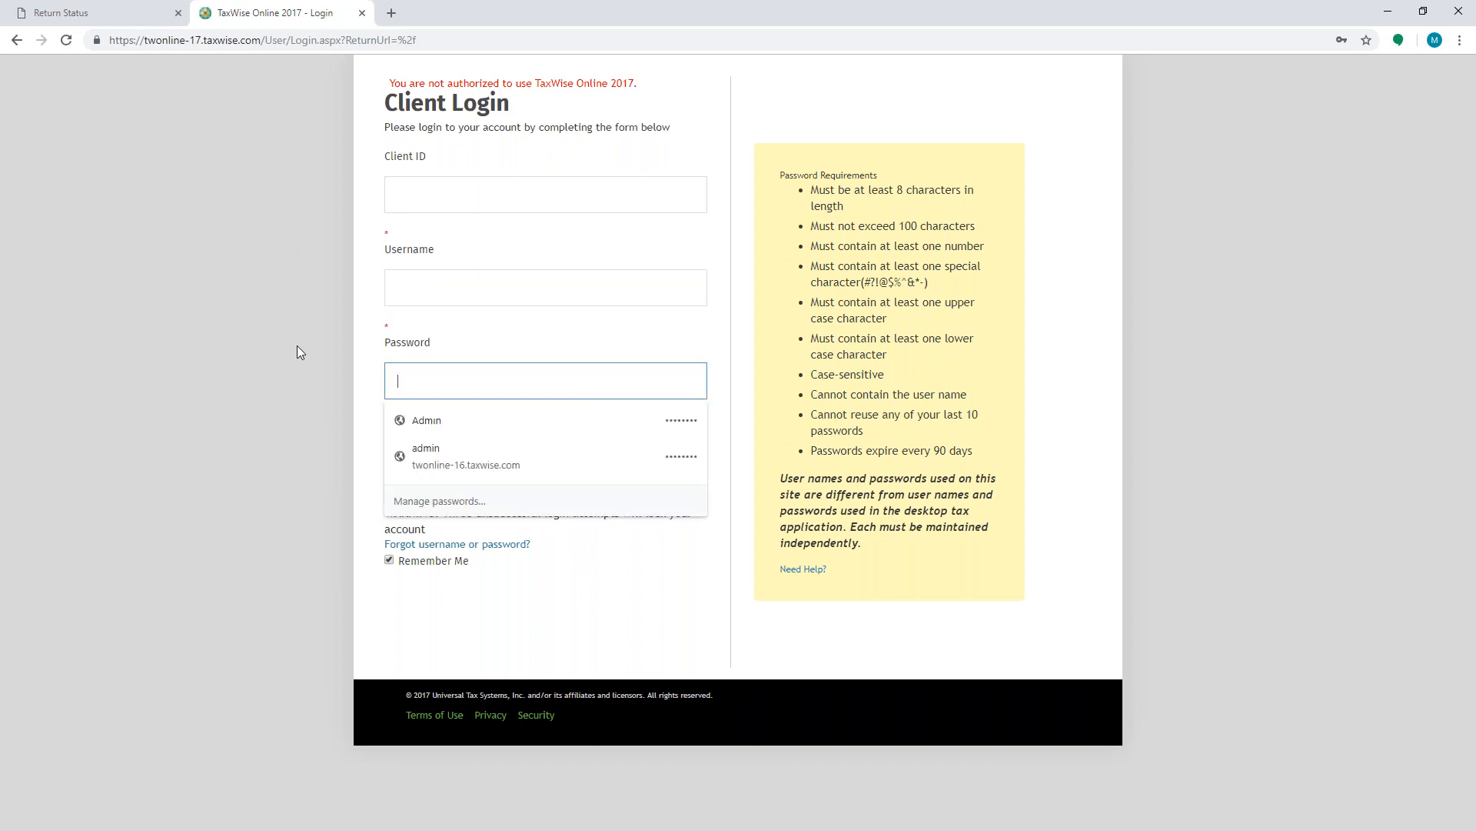
pyautogui.click(284, 423)
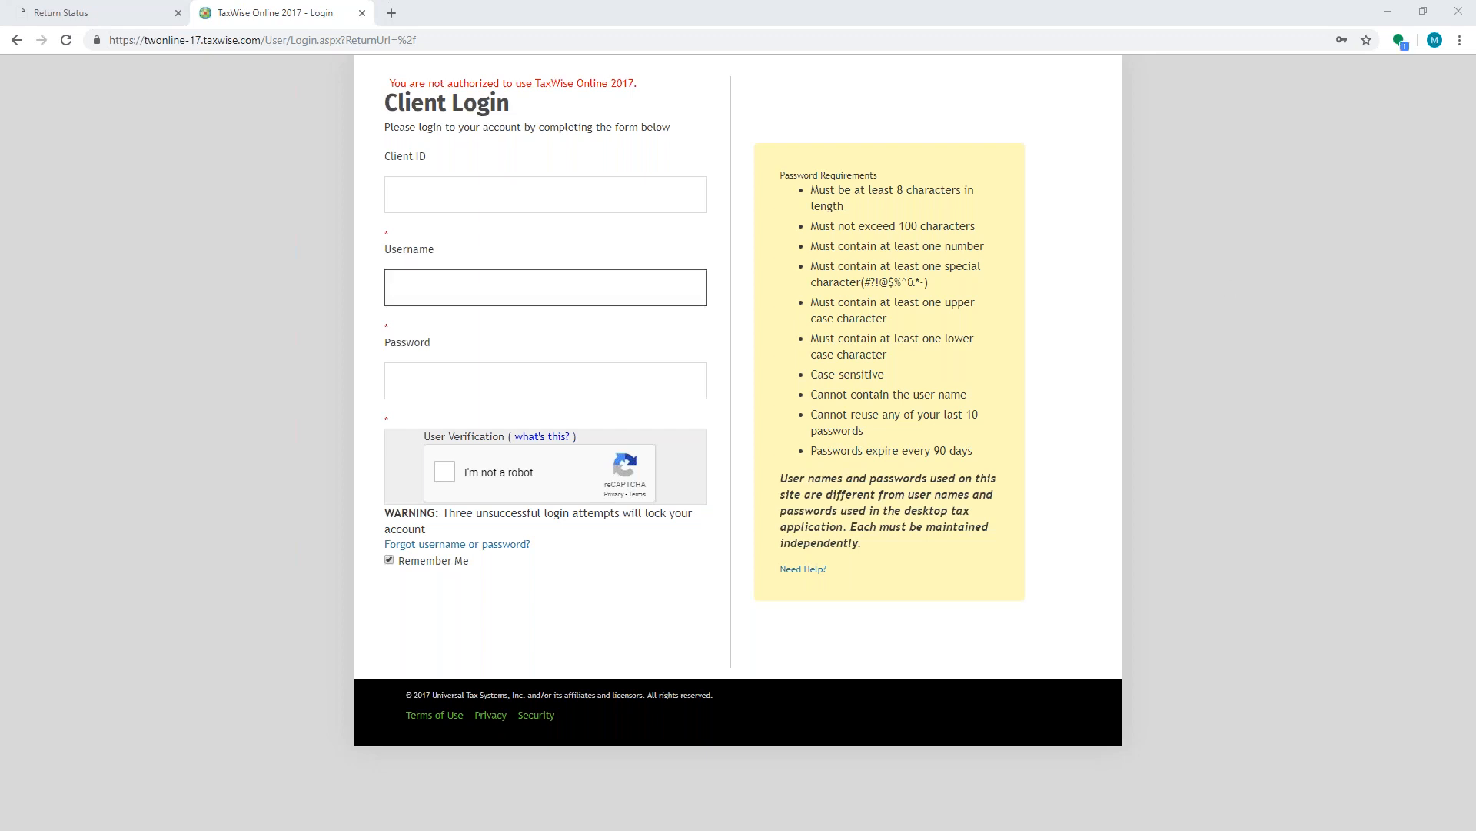
# - Enter the account's client ID, the username admin, and paste the account password into the login form
pyautogui.click(419, 203)
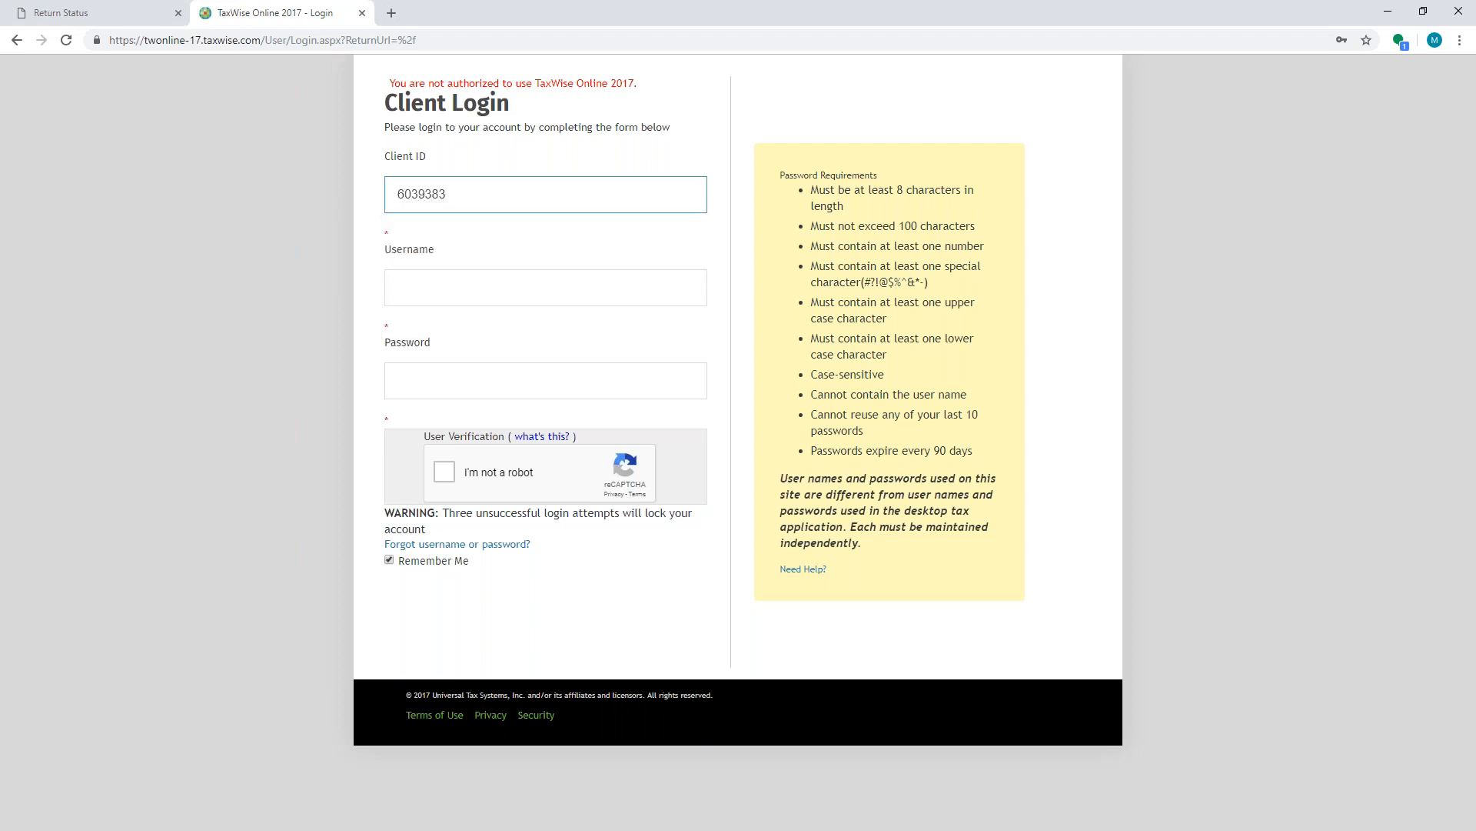
pyautogui.press('Tab')
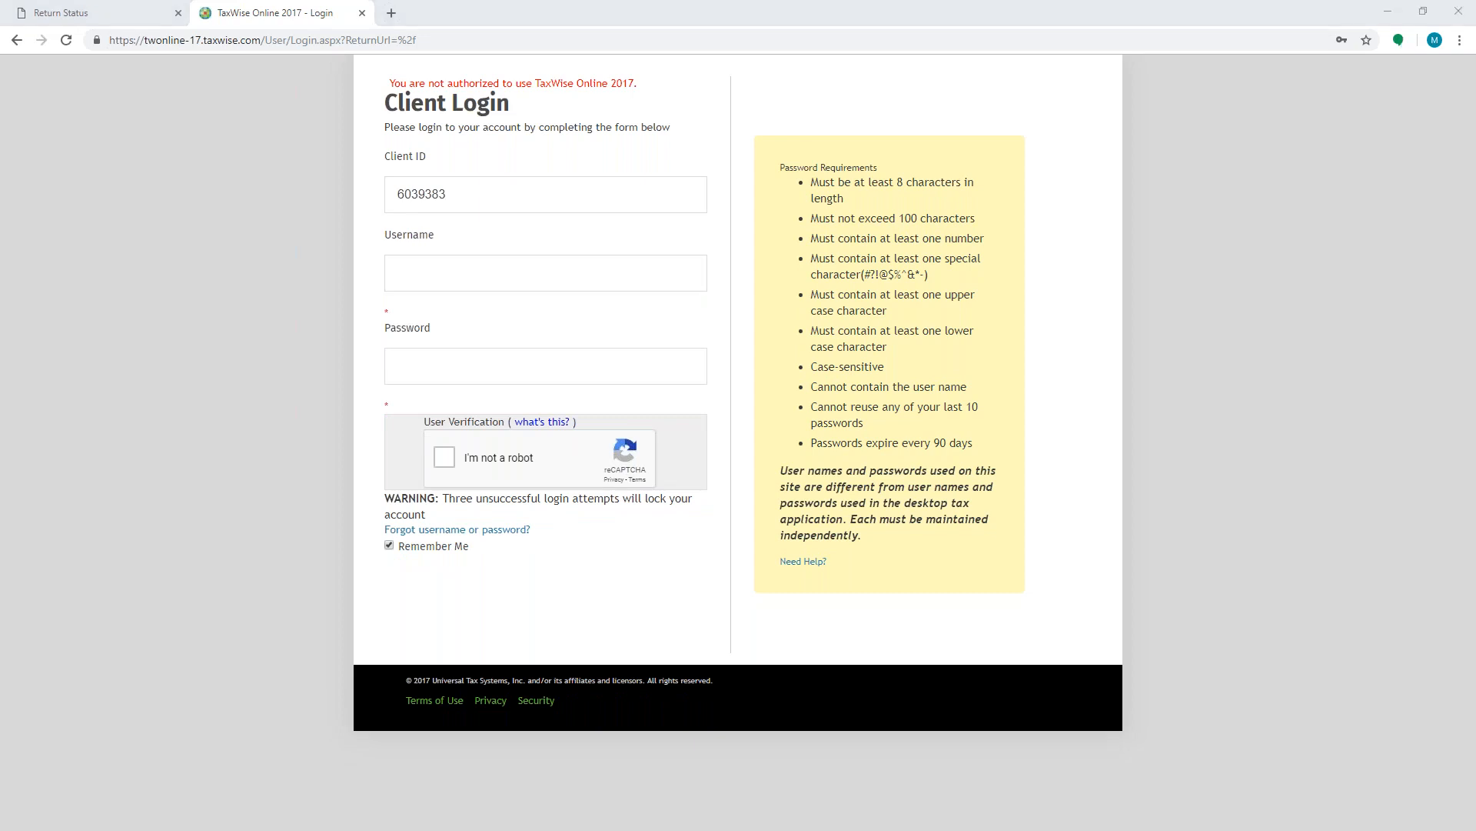
pyautogui.click(436, 278)
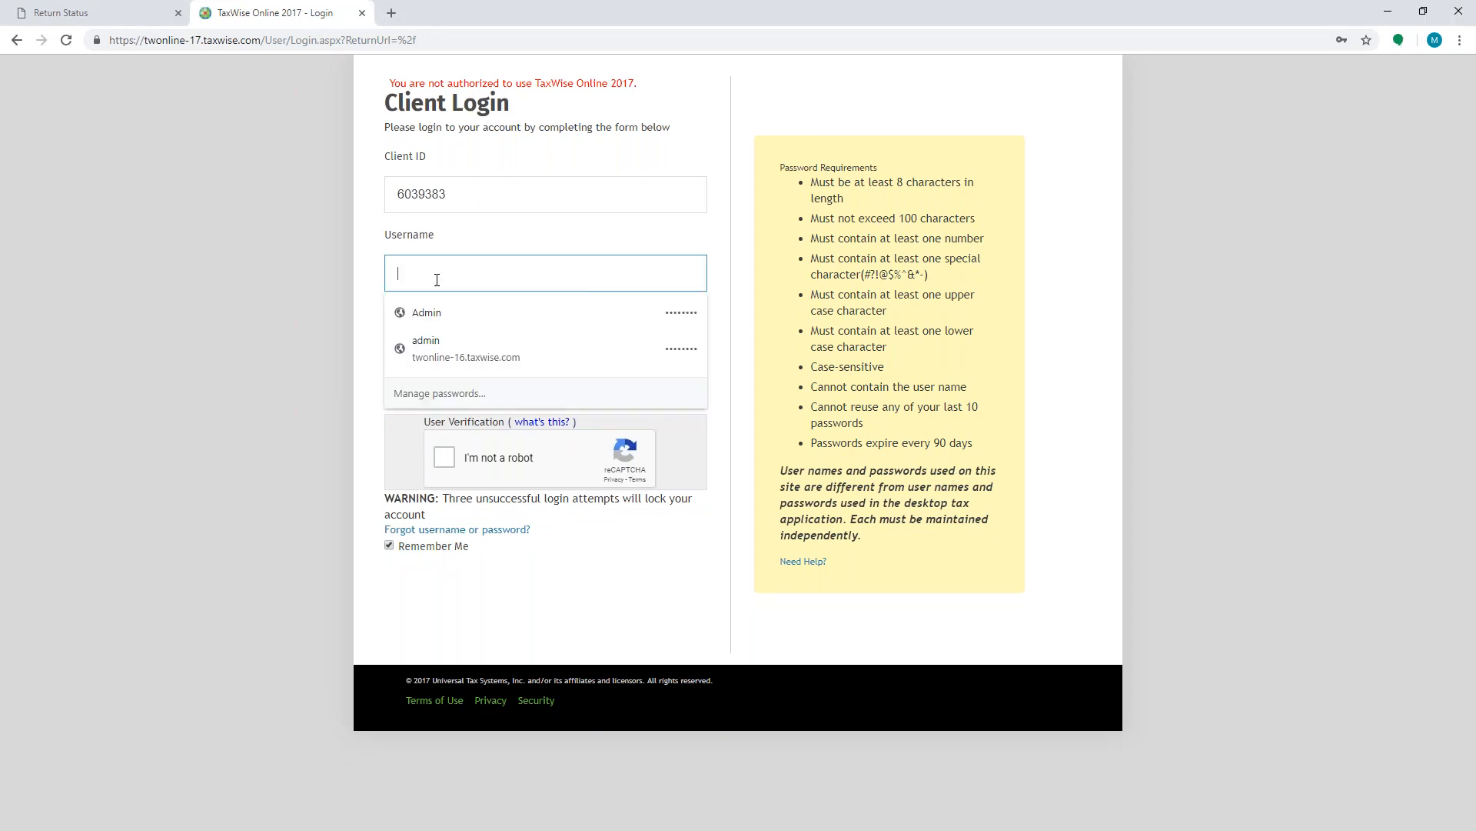
pyautogui.write('admin')
pyautogui.press('Tab')
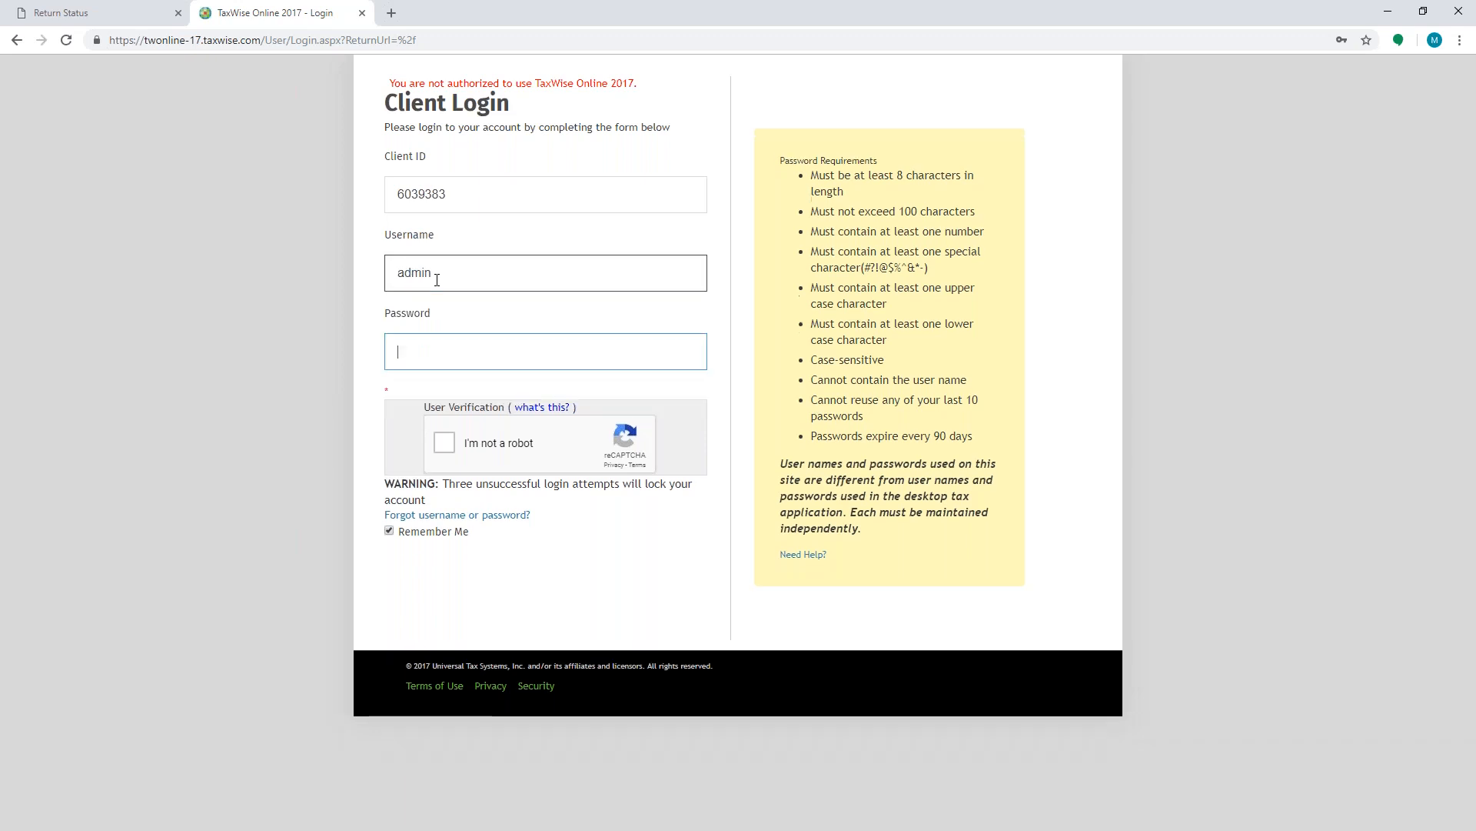
pyautogui.hotkey('ctrl', 'v')
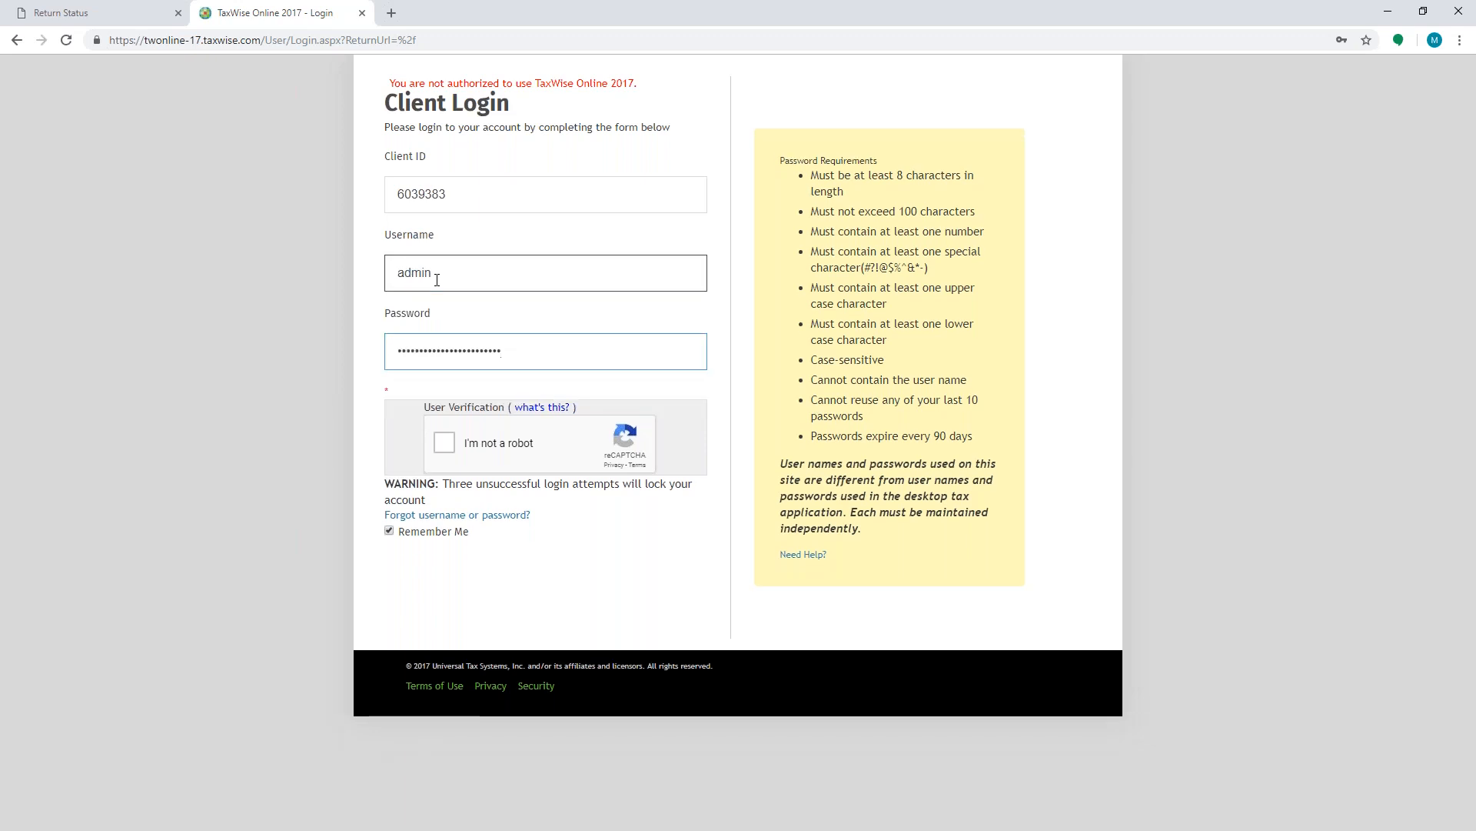
# - Complete the reCAPTCHA traffic-lights check and submit the login
pyautogui.click(445, 444)
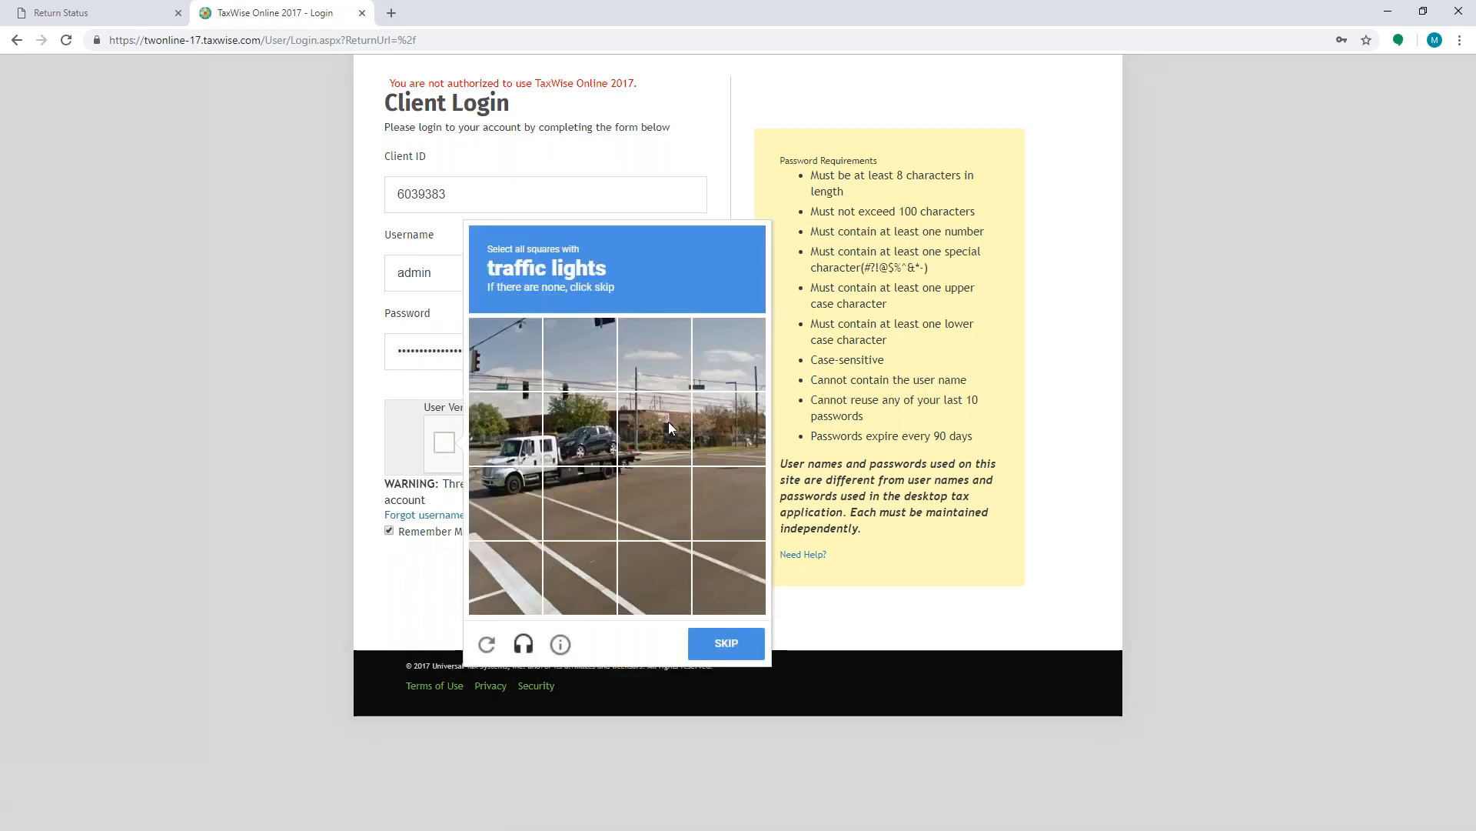
pyautogui.click(491, 362)
pyautogui.click(504, 429)
pyautogui.click(598, 417)
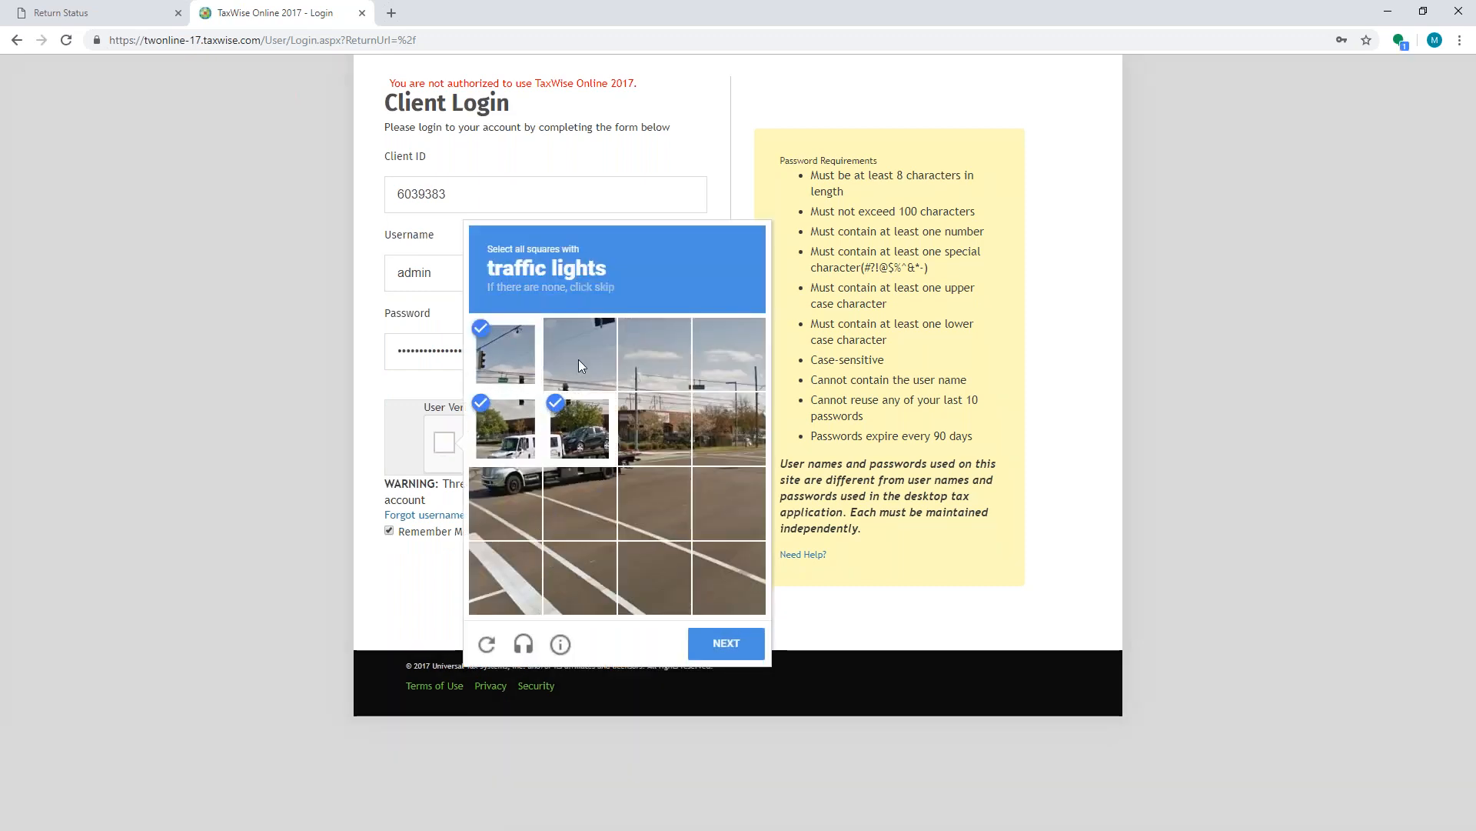
pyautogui.click(726, 643)
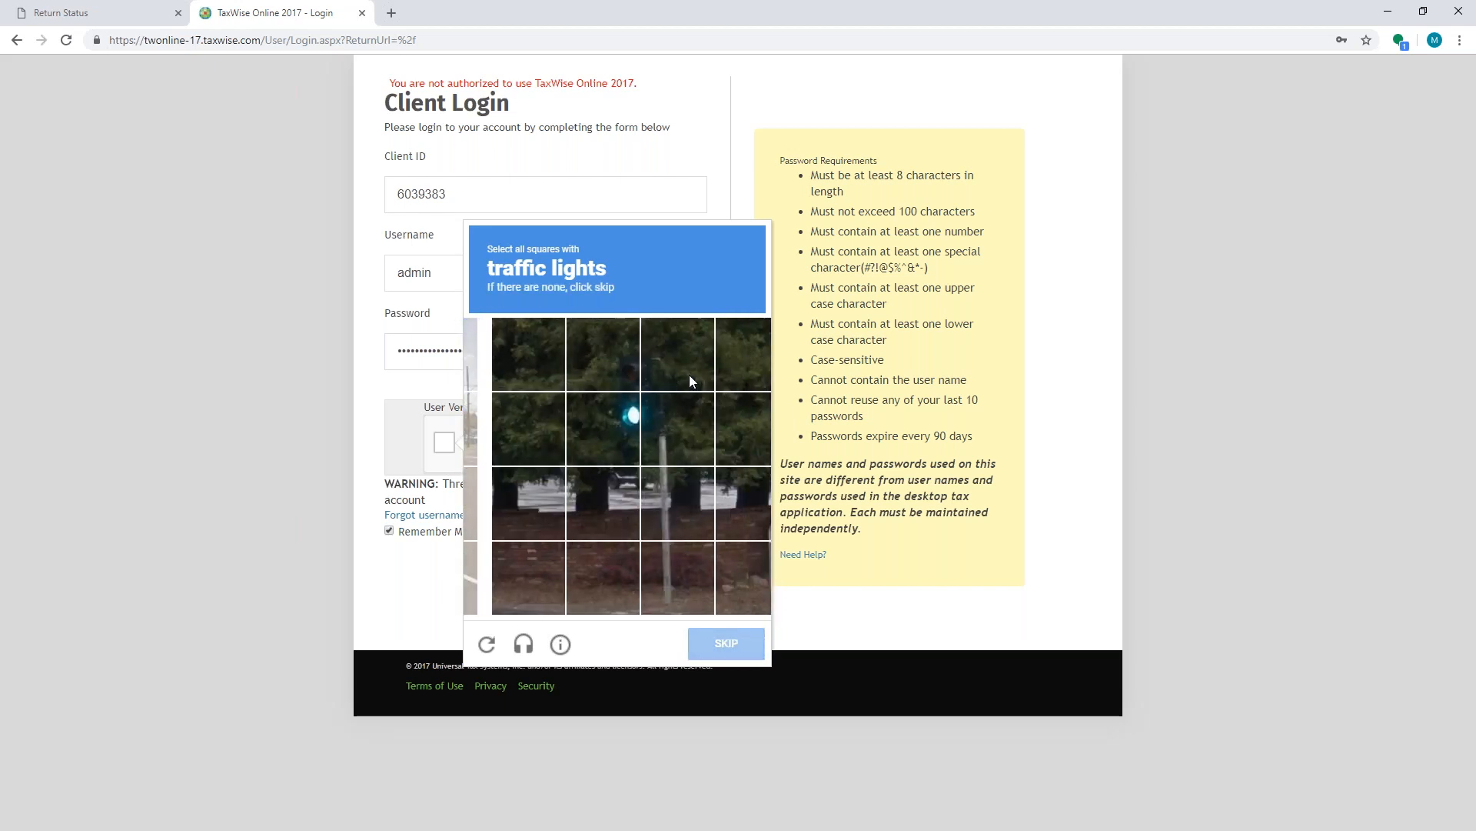
pyautogui.click(583, 428)
pyautogui.click(652, 421)
pyautogui.click(580, 354)
pyautogui.click(654, 353)
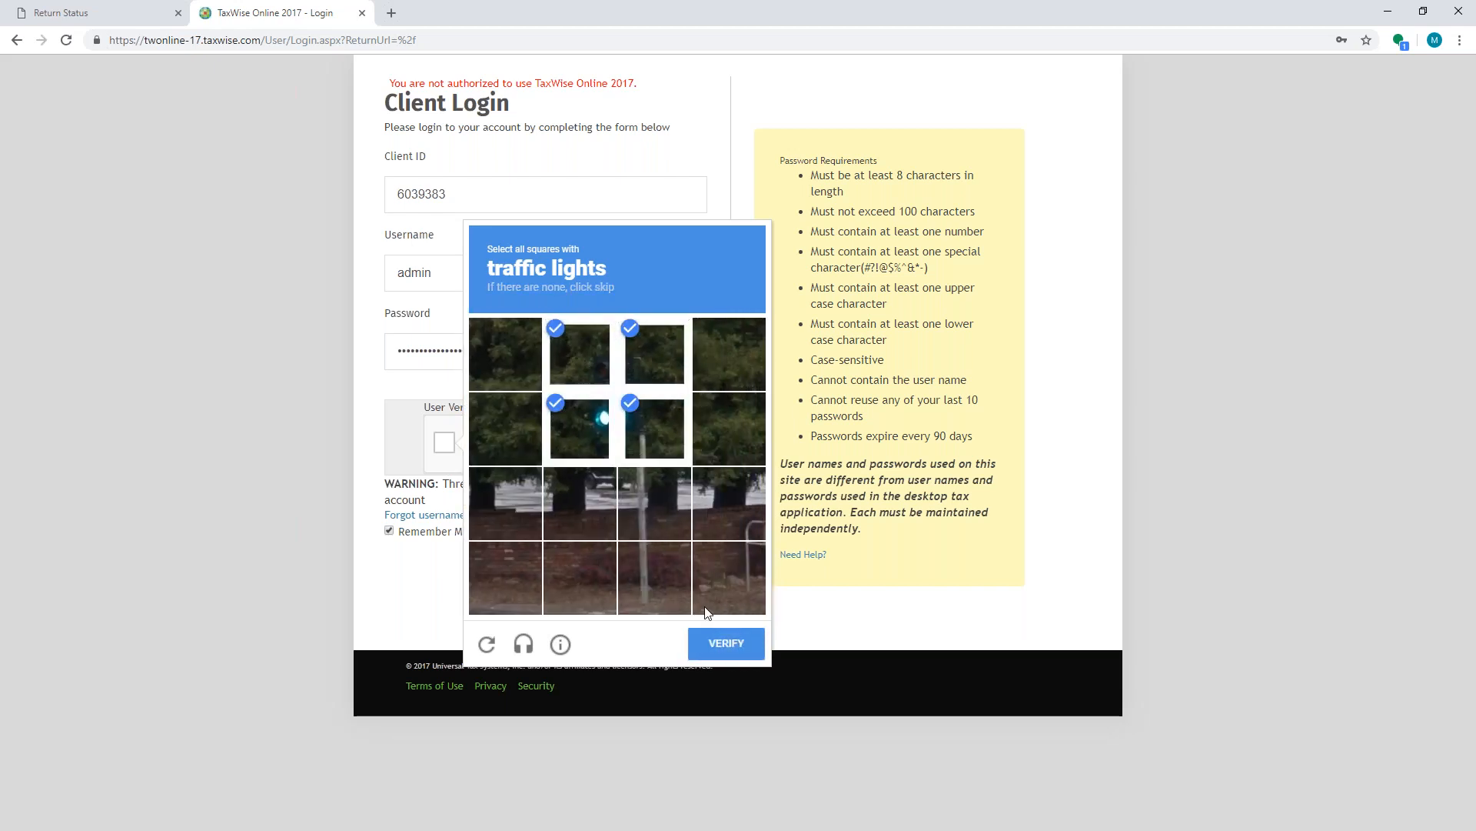
pyautogui.click(726, 644)
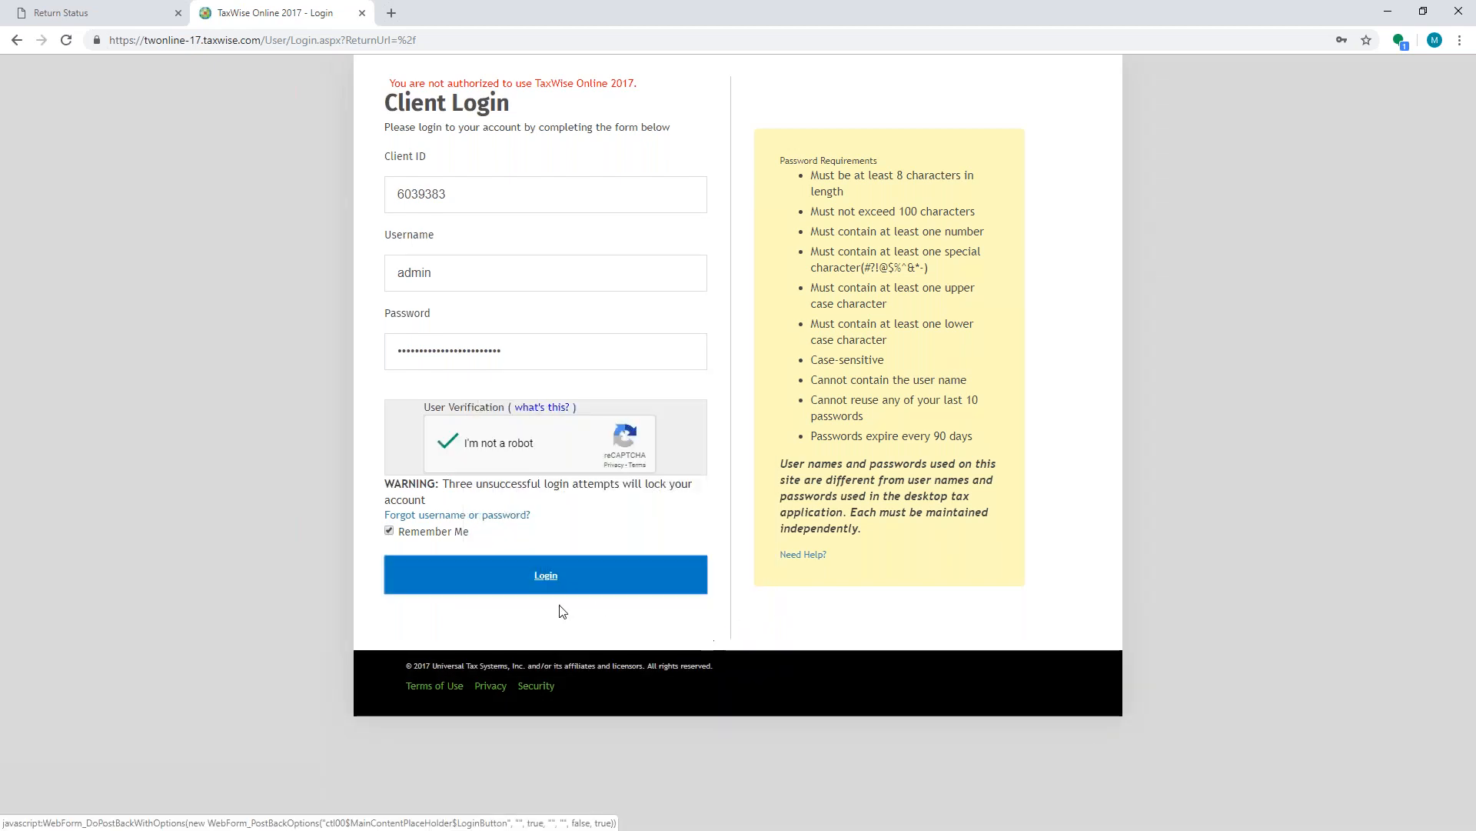
pyautogui.click(528, 575)
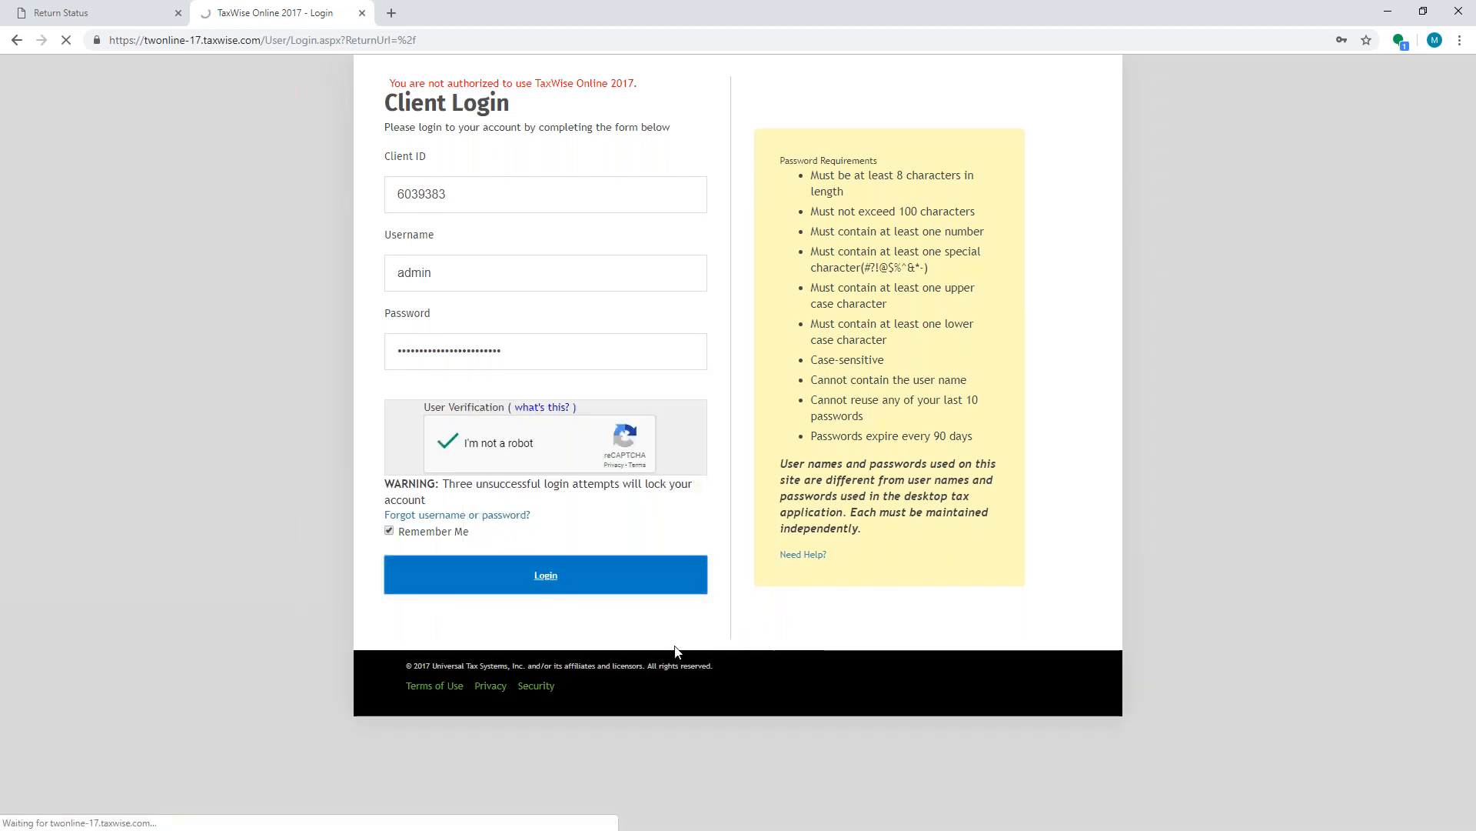
# - Change the expired account password by entering and confirming a new password
pyautogui.click(489, 358)
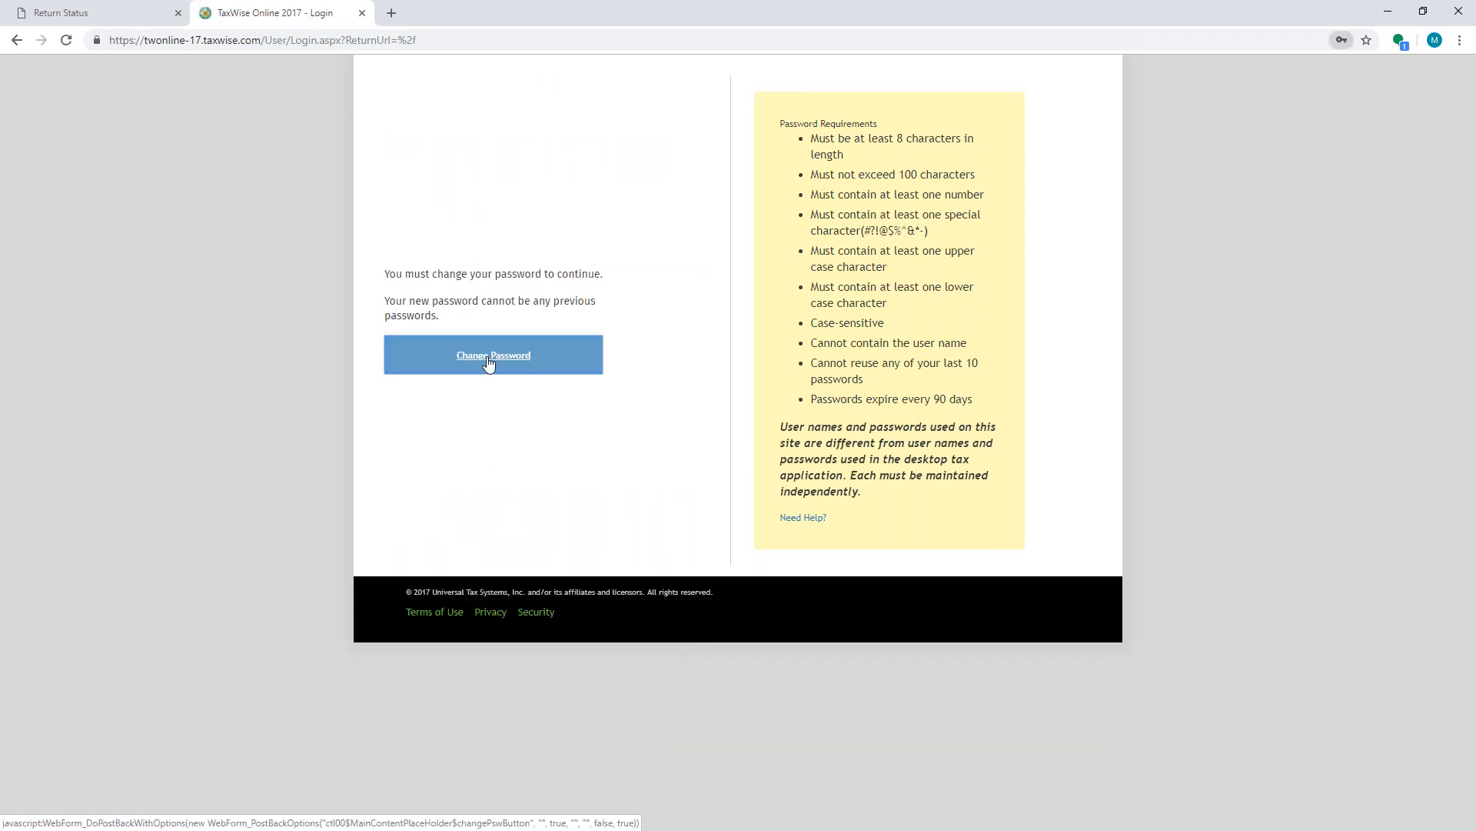
pyautogui.click(466, 272)
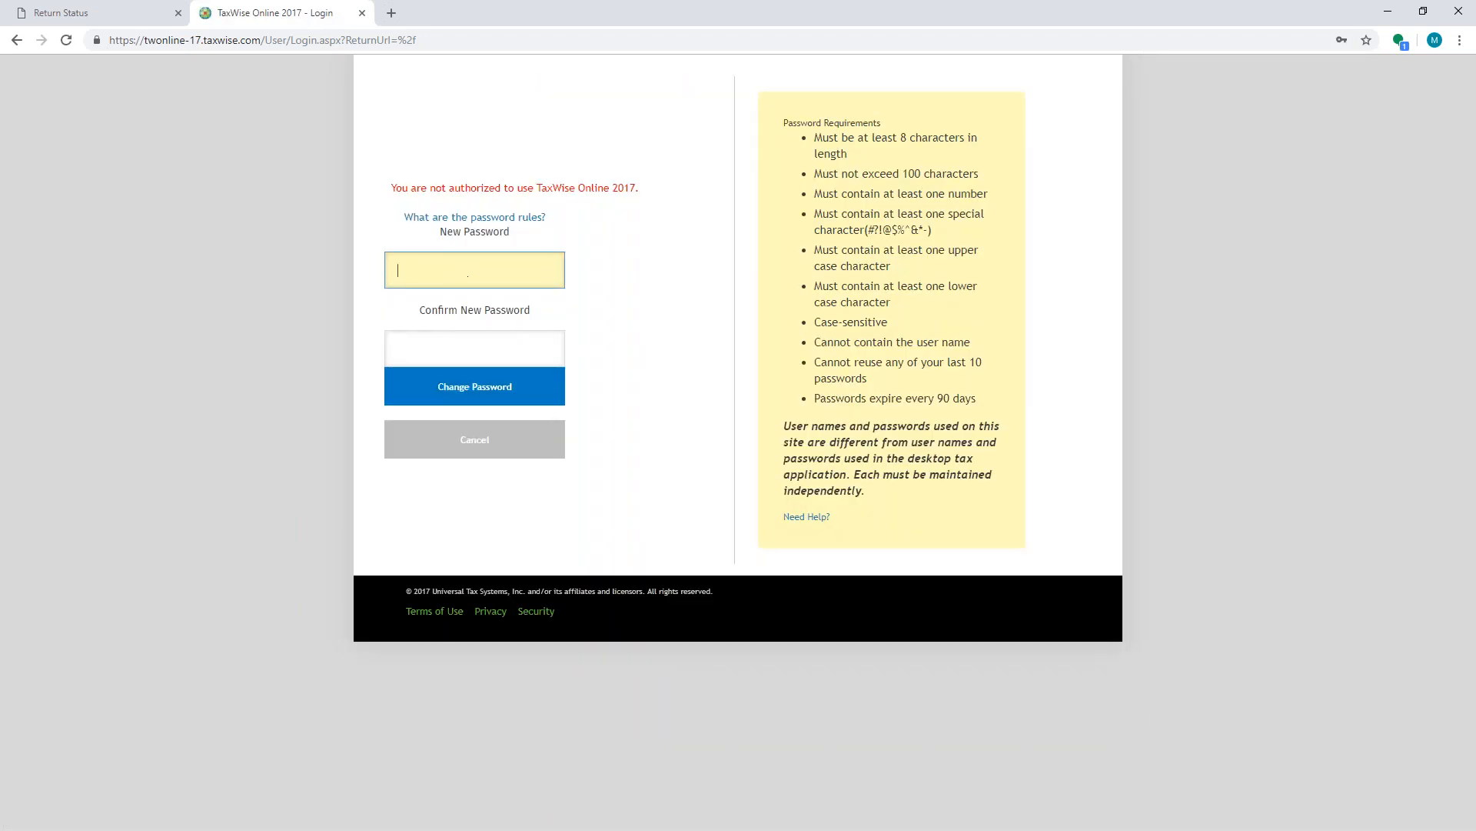
pyautogui.write('•••••••')
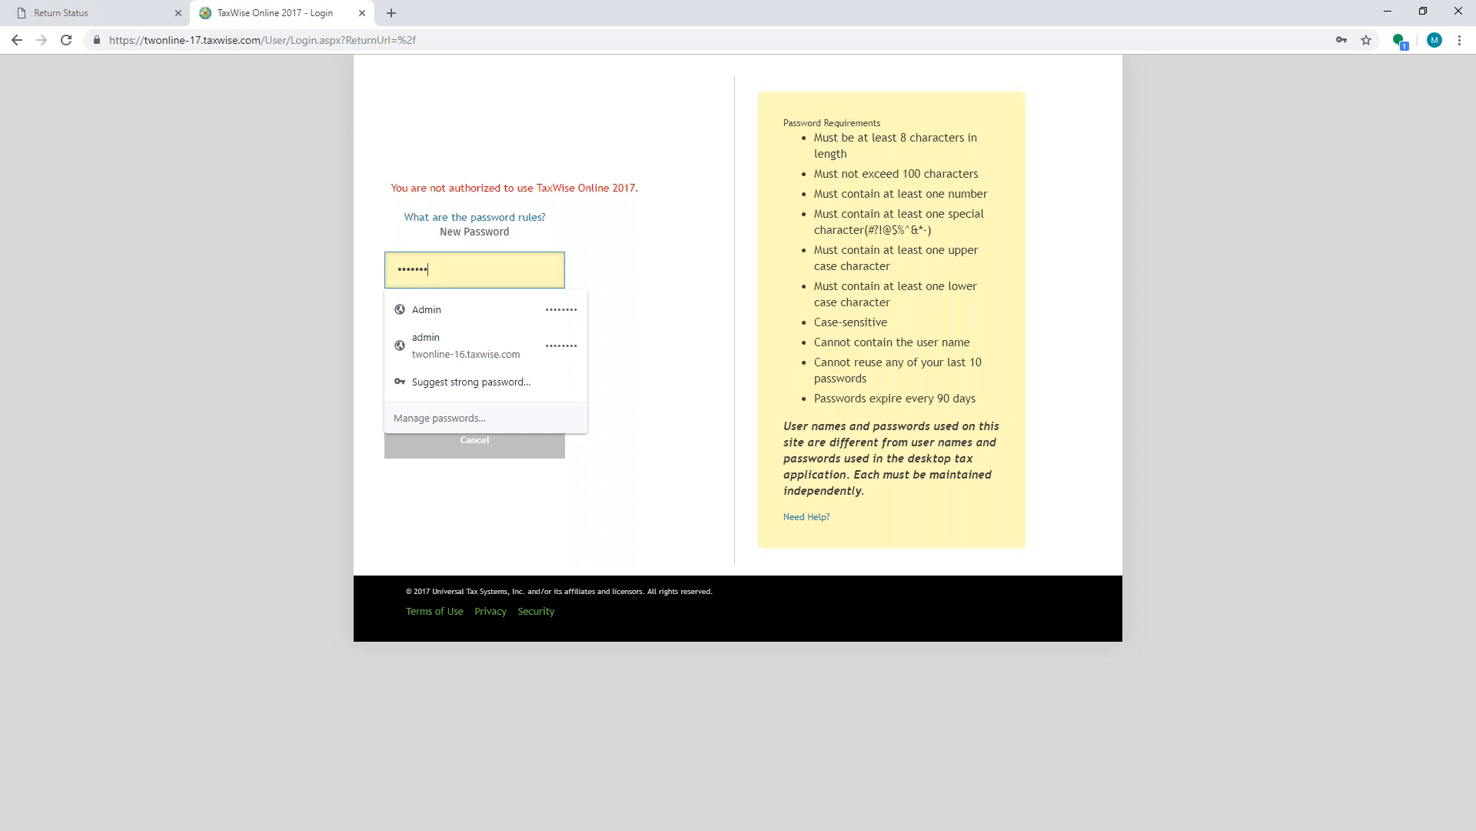
pyautogui.write('•')
pyautogui.press('Tab')
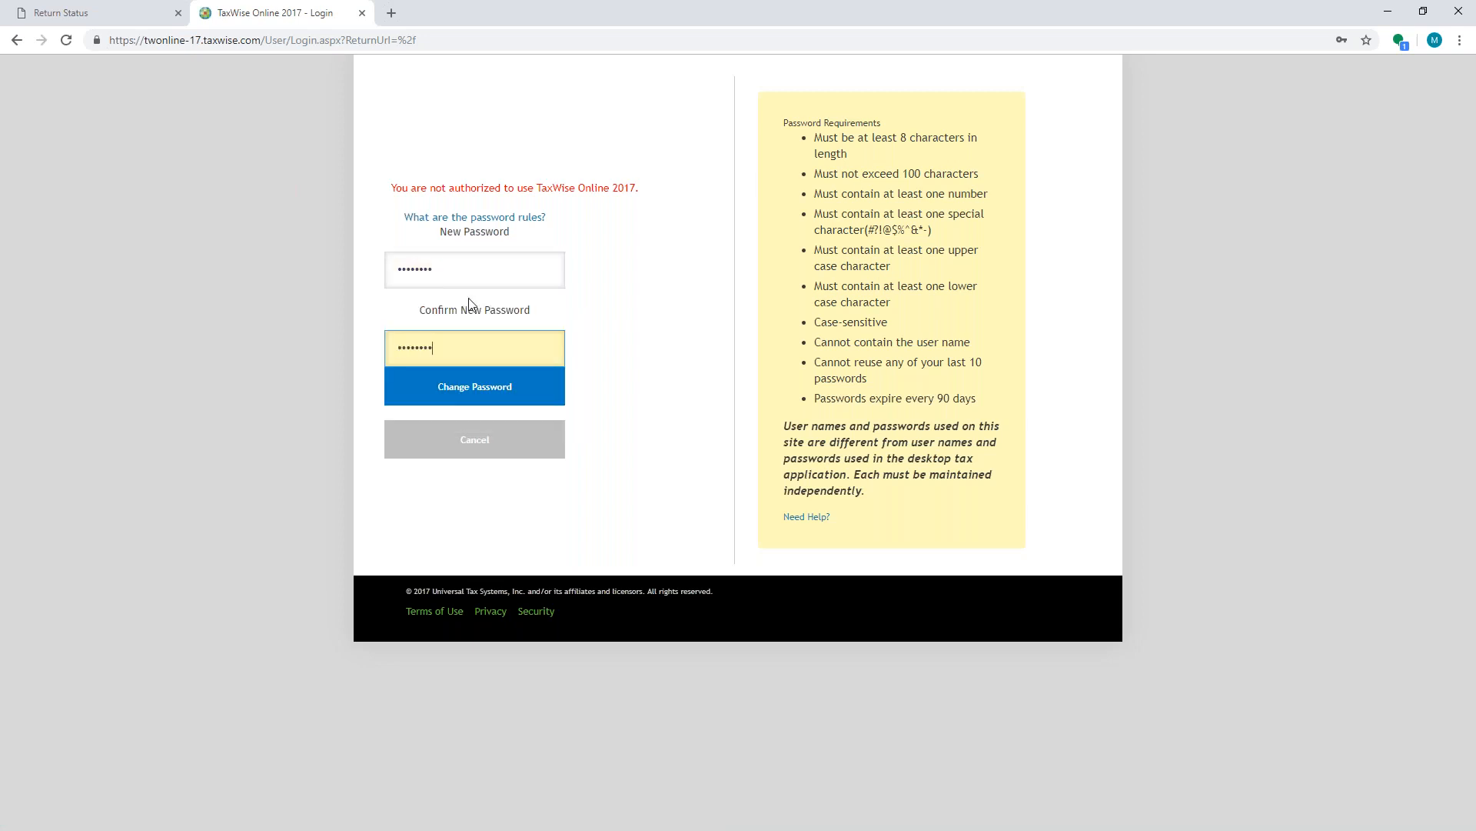
pyautogui.click(475, 387)
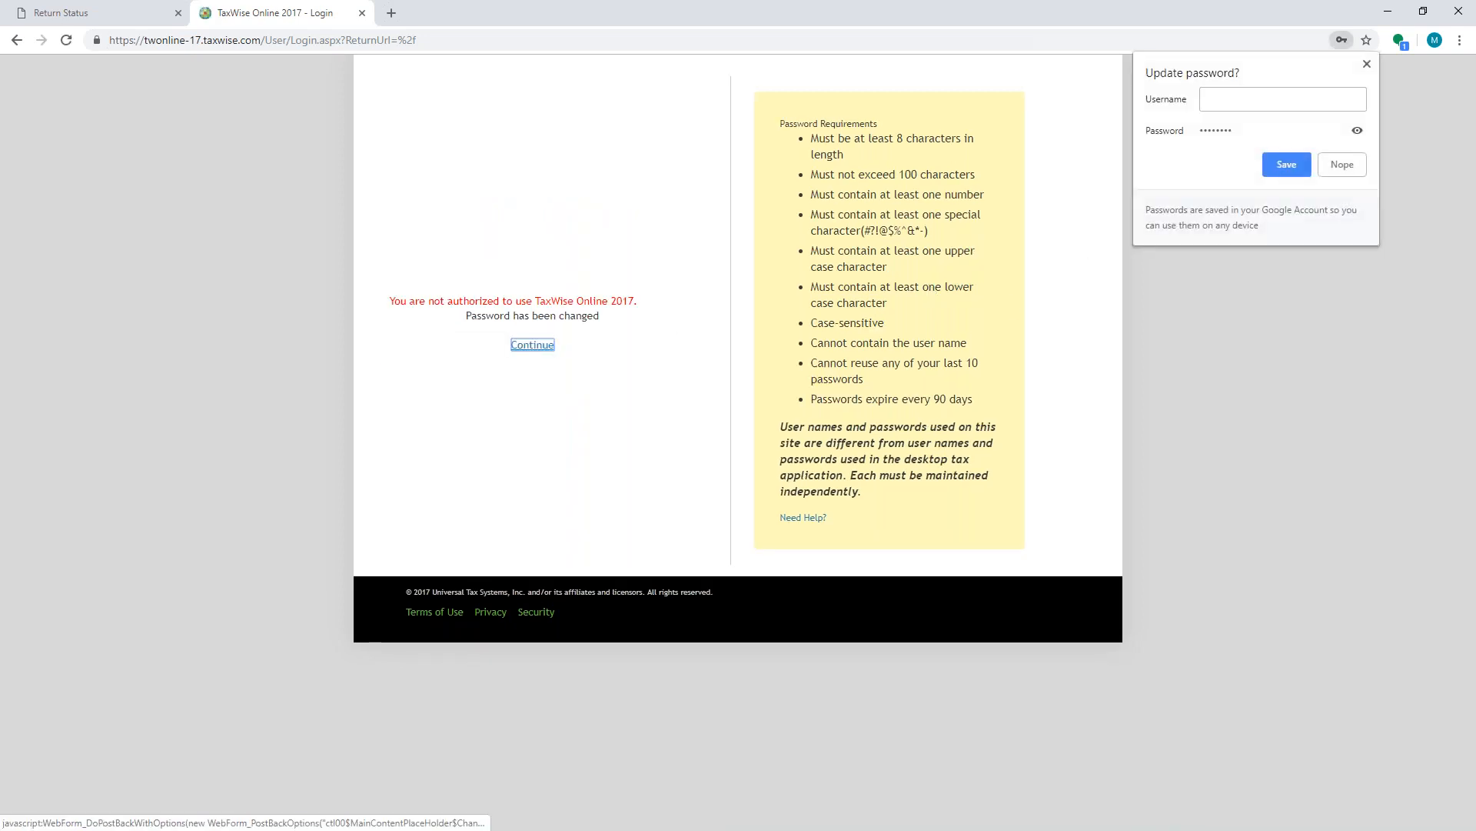
# - Continue and enter the security answer for 'What city was your first job in?' to finish logging in
pyautogui.click(542, 344)
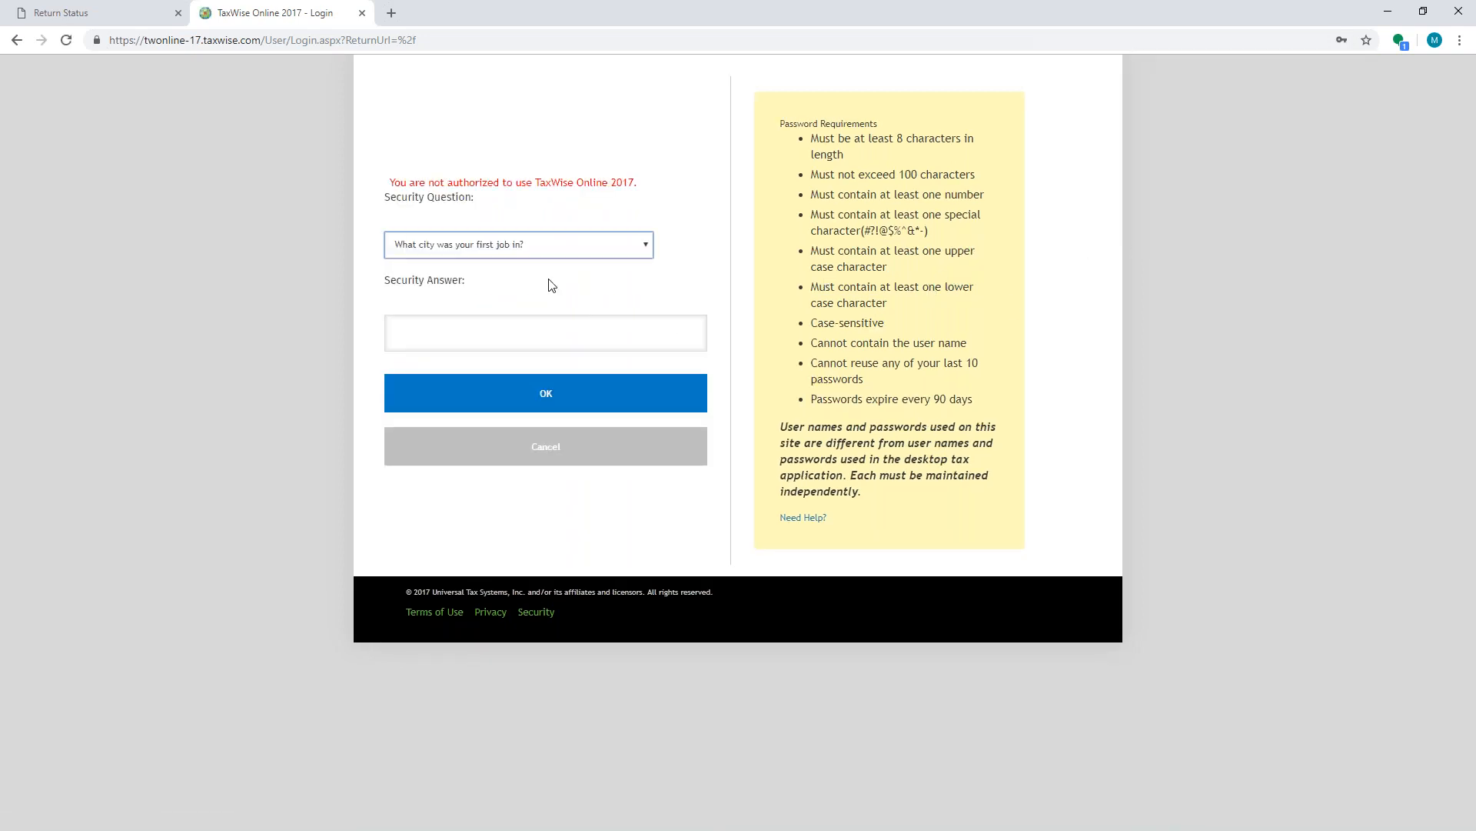
pyautogui.click(625, 336)
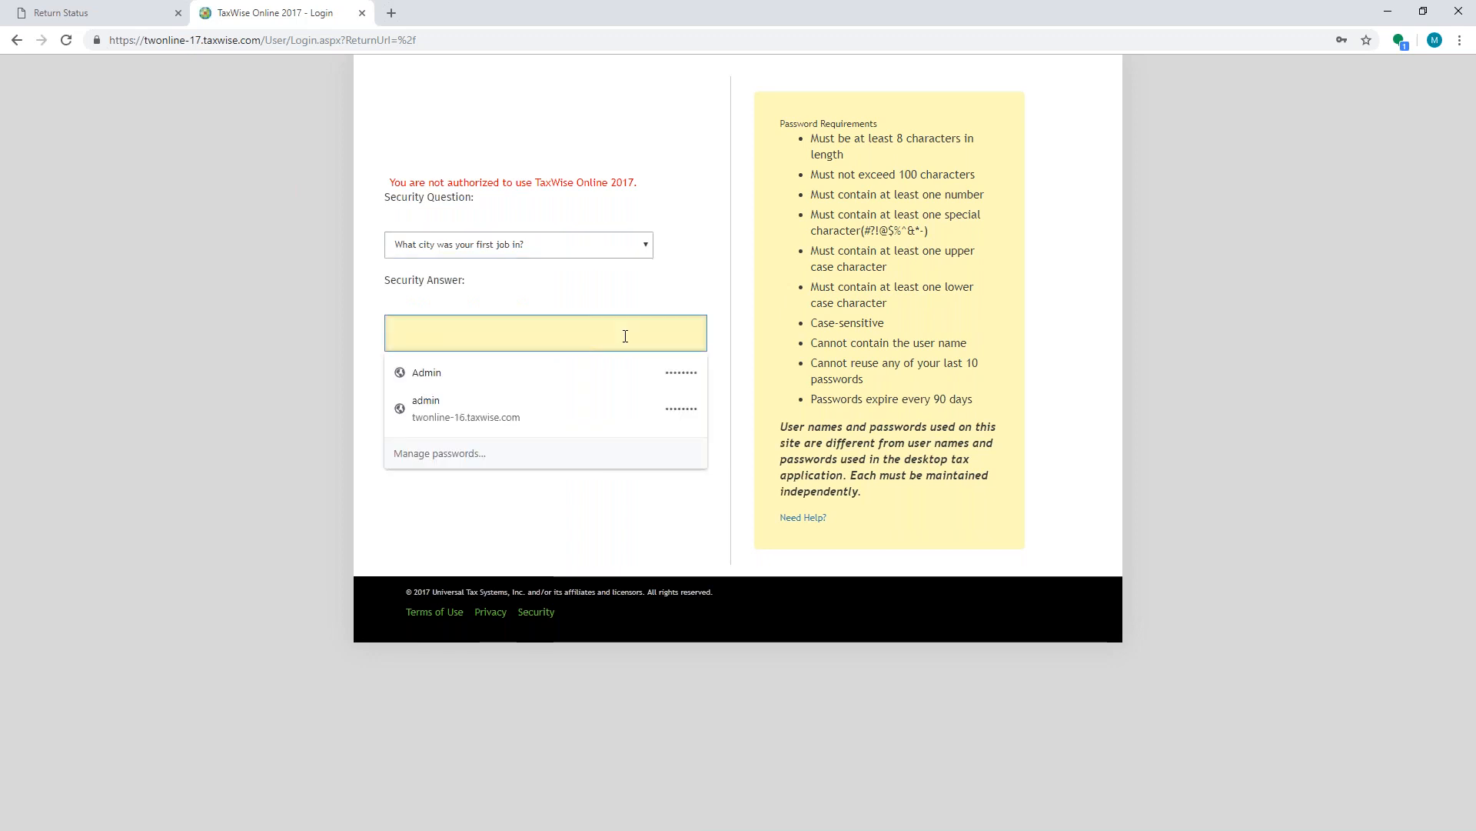
pyautogui.write('••••')
pyautogui.click(567, 392)
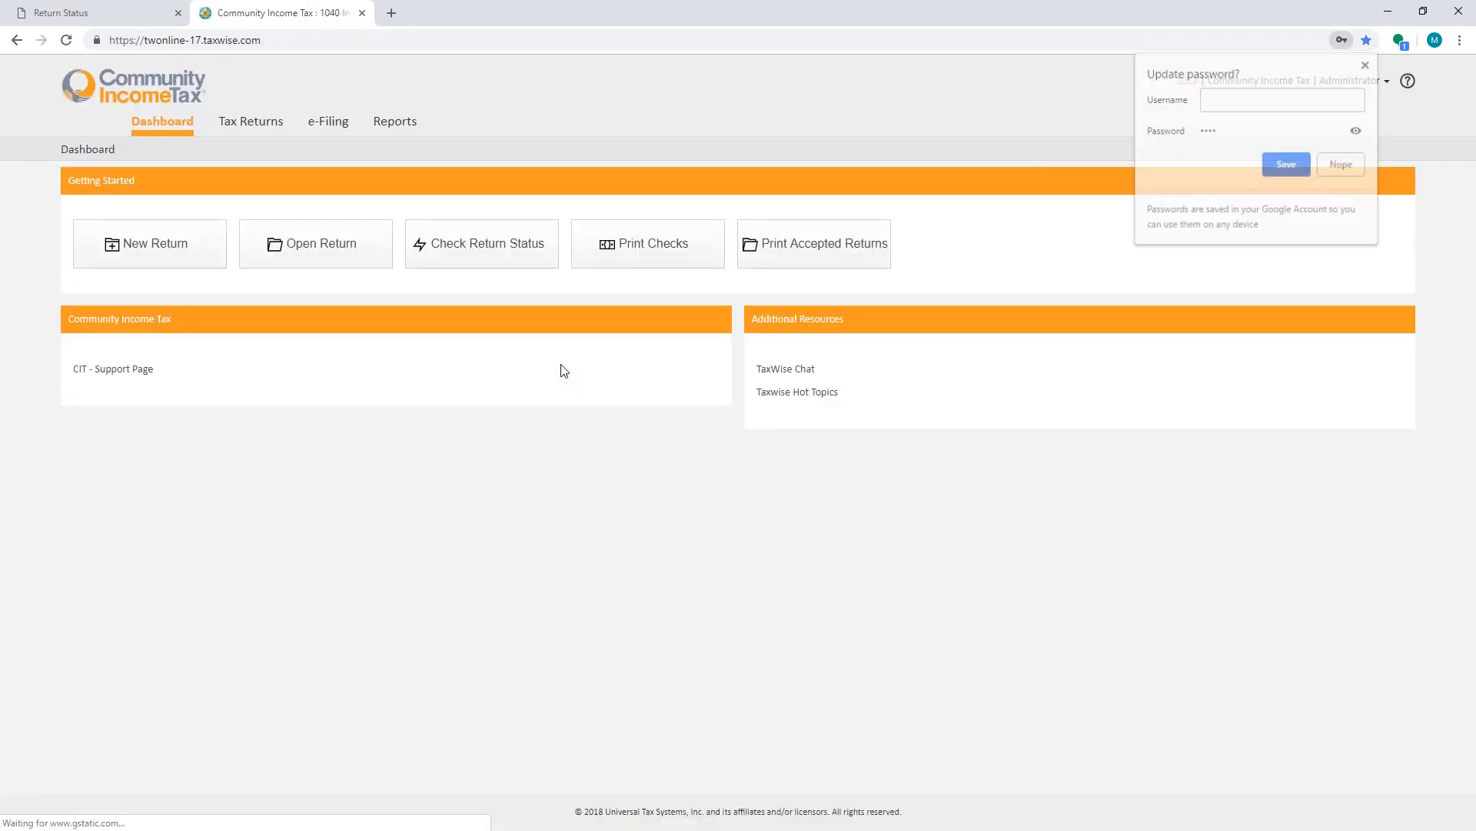
# - Dismiss the password-update prompt, go to the Reports page, and open the report descriptions document
pyautogui.click(989, 167)
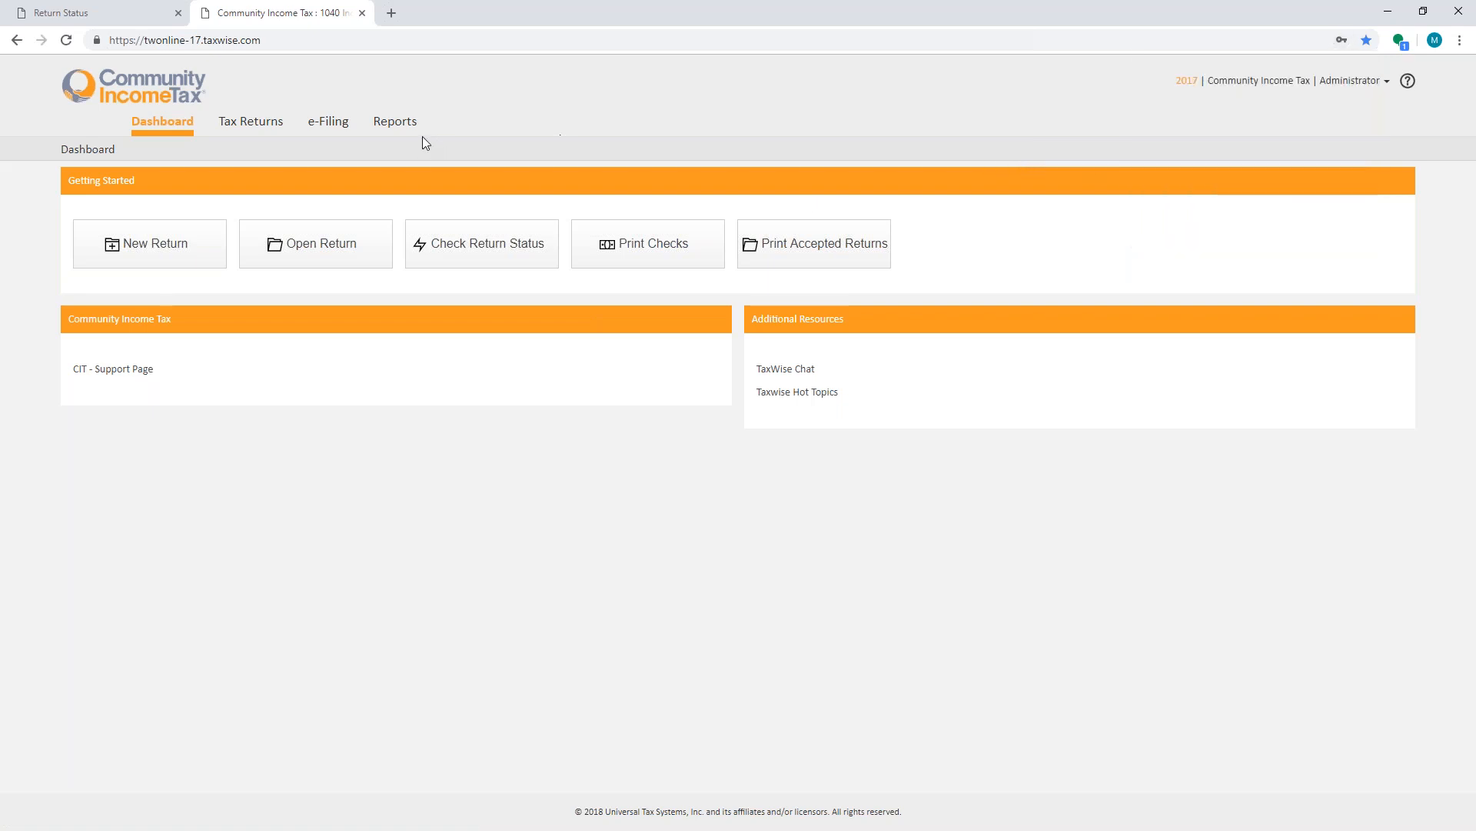
pyautogui.click(400, 129)
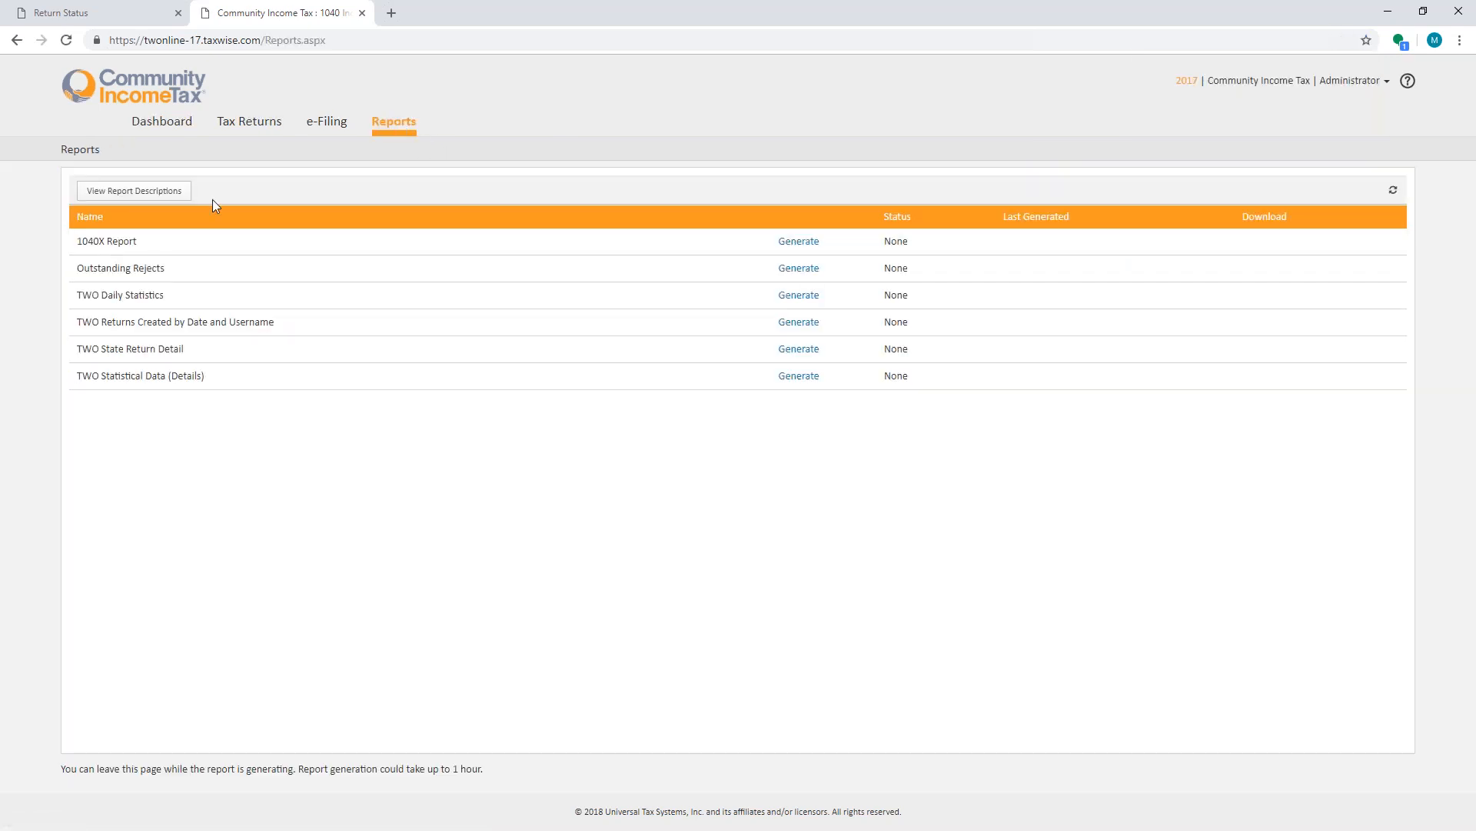
pyautogui.click(146, 193)
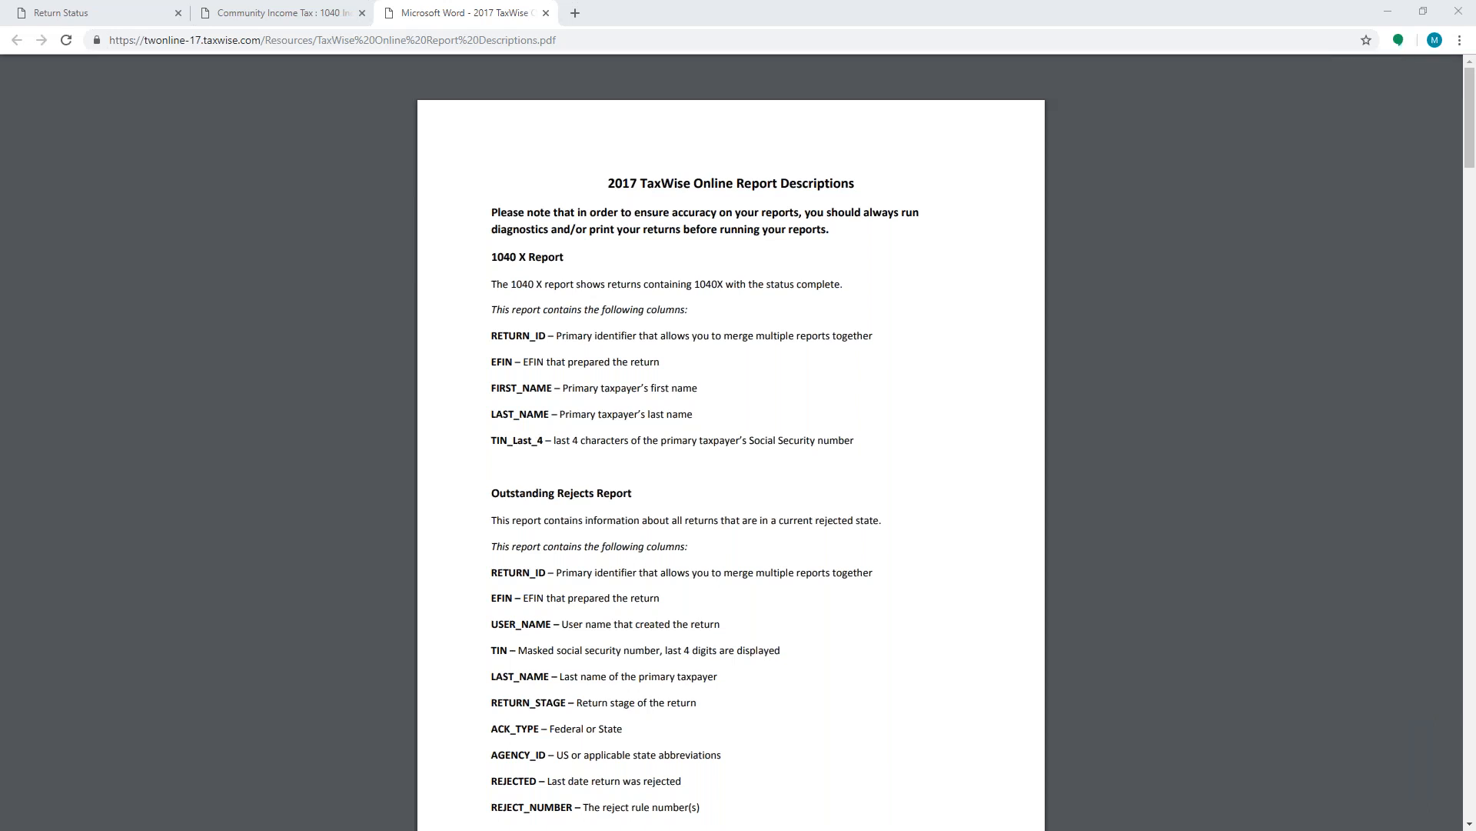
# - Read through the 2017 TaxWise Online Report Descriptions document's list of reports and columns
pyautogui.click(866, 561)
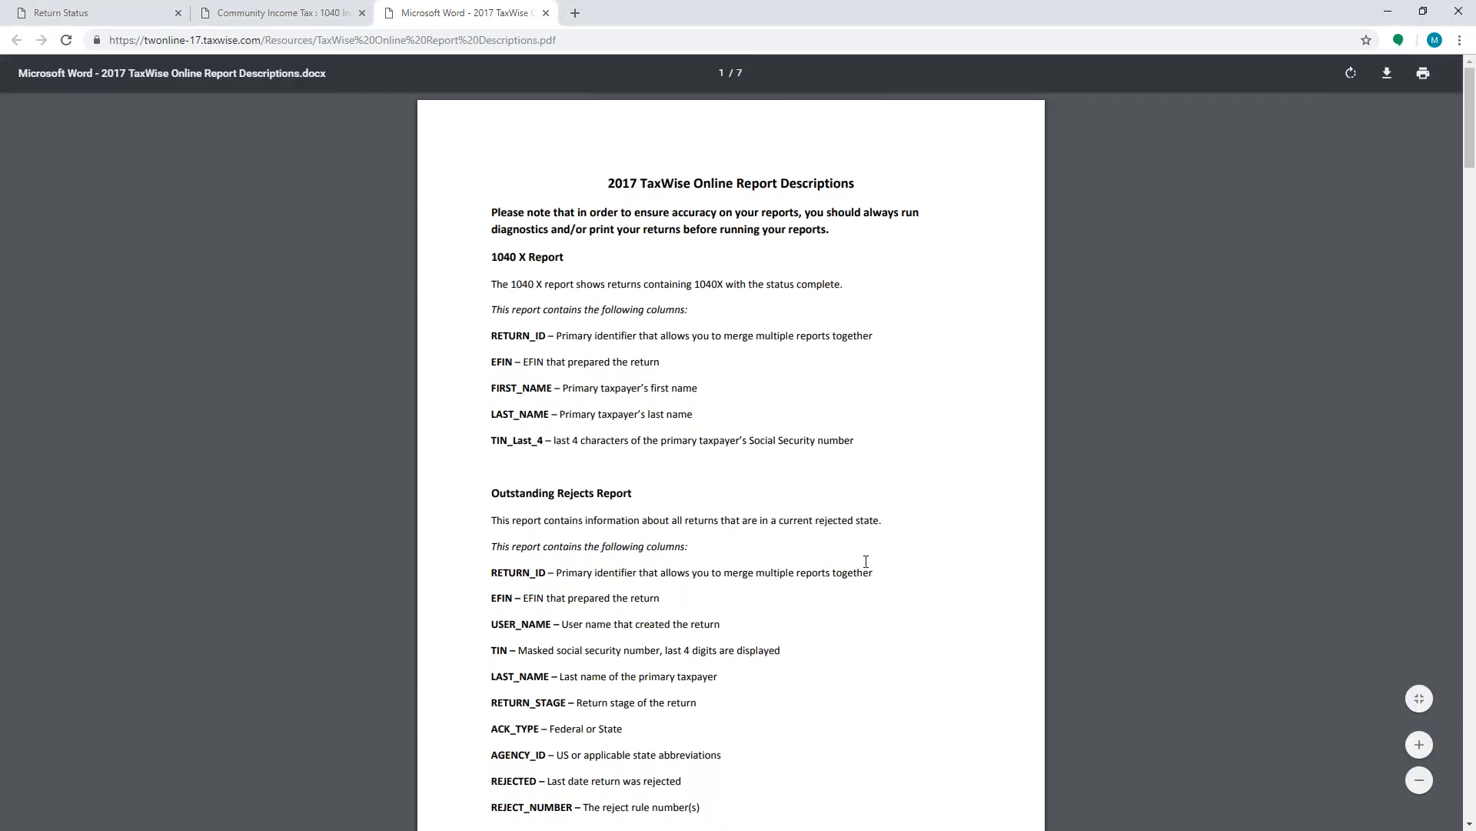
pyautogui.scroll(-1, 866, 562)
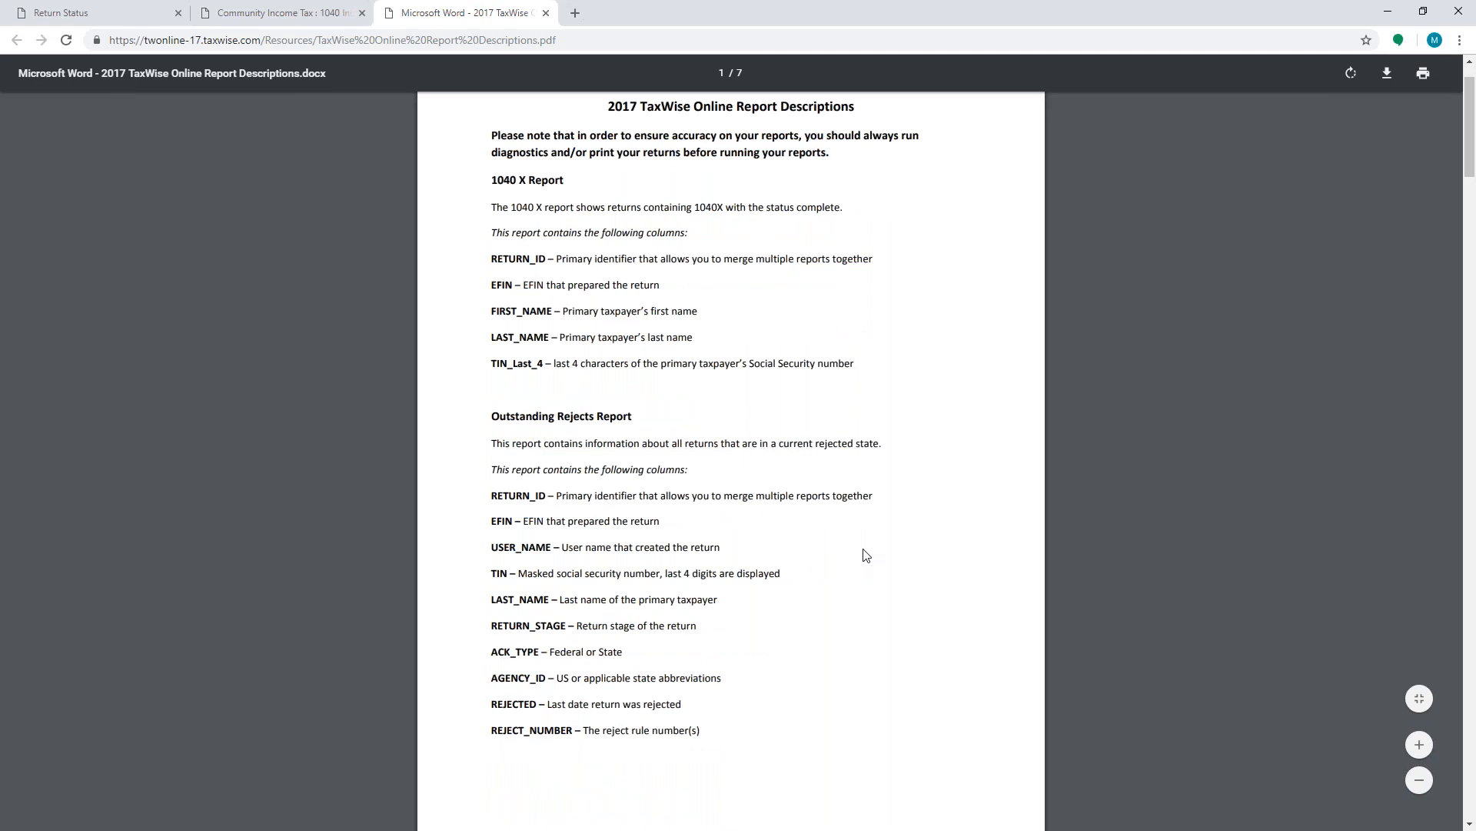
pyautogui.scroll(-8, 866, 555)
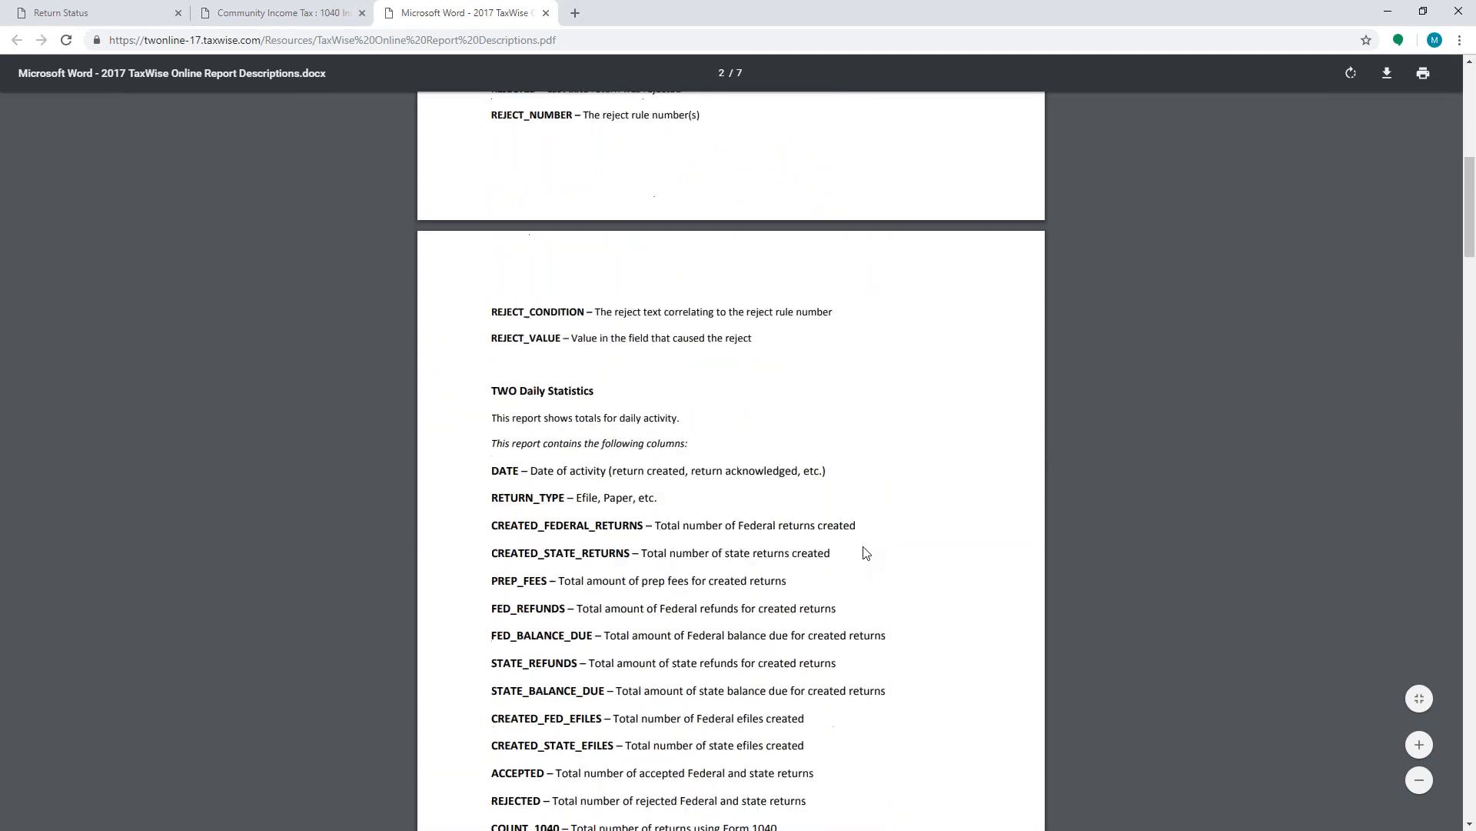
pyautogui.scroll(-8, 784, 586)
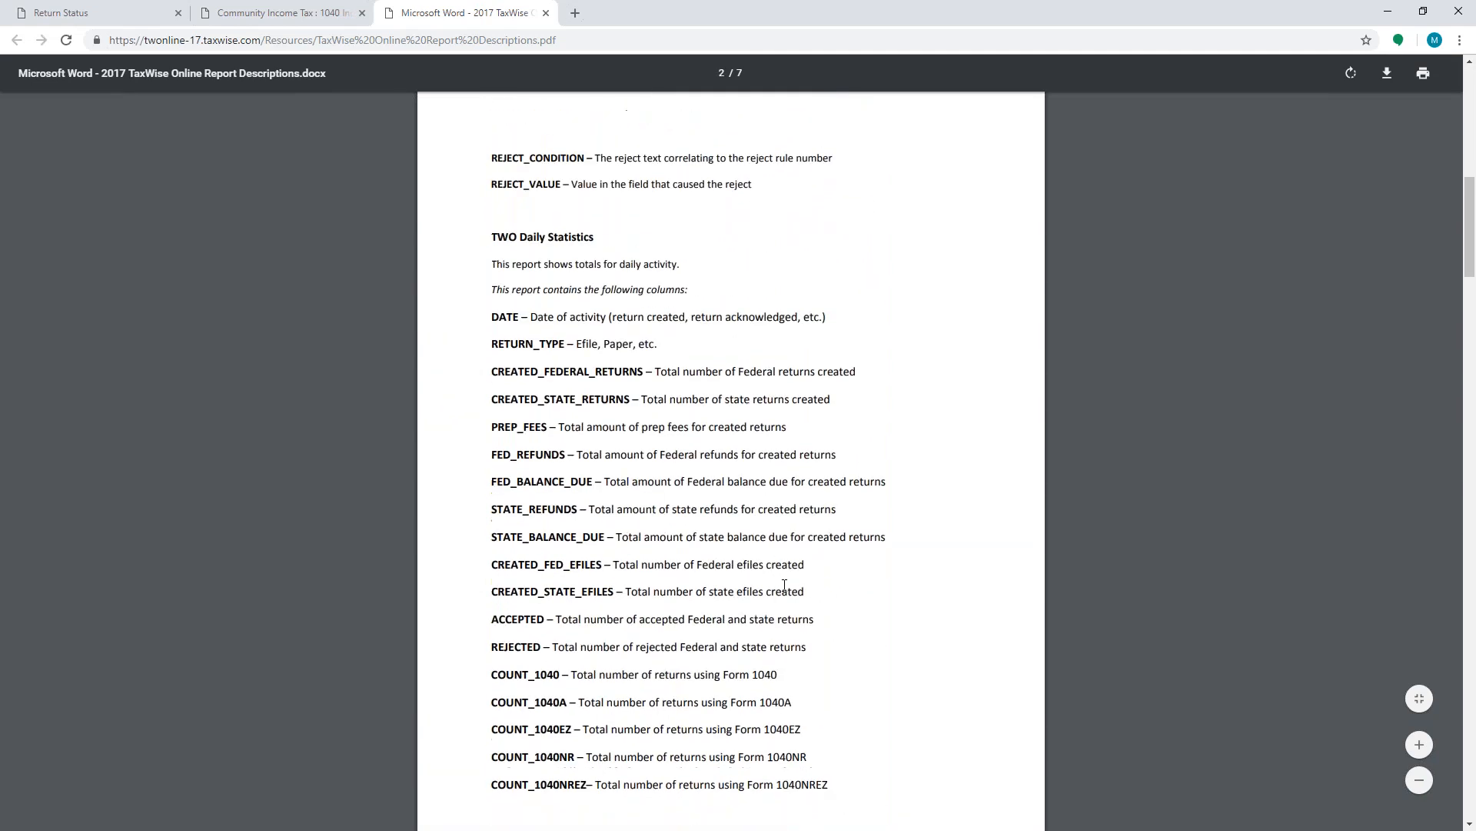
pyautogui.scroll(-2, 784, 586)
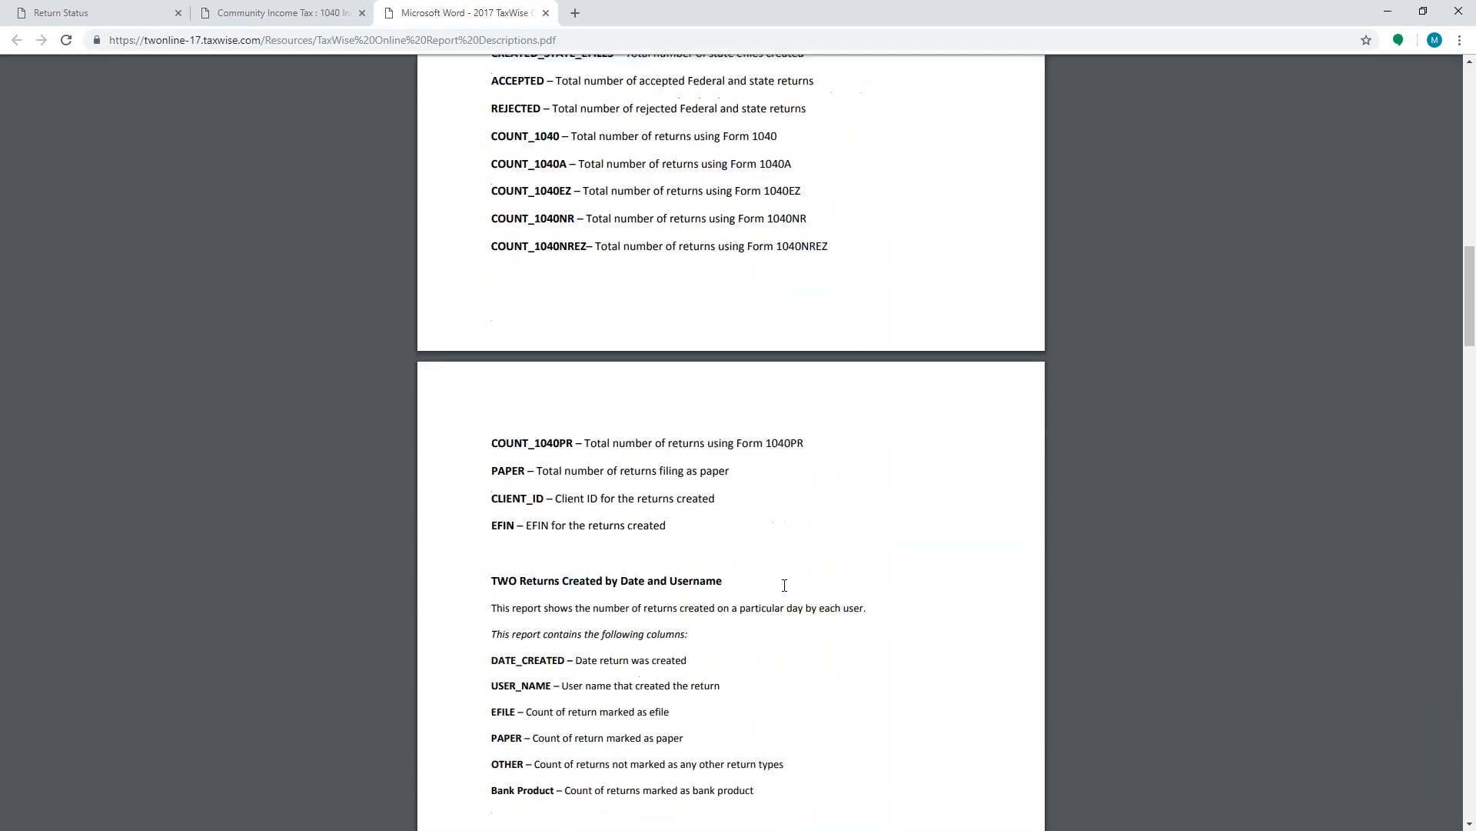
pyautogui.scroll(-6, 785, 585)
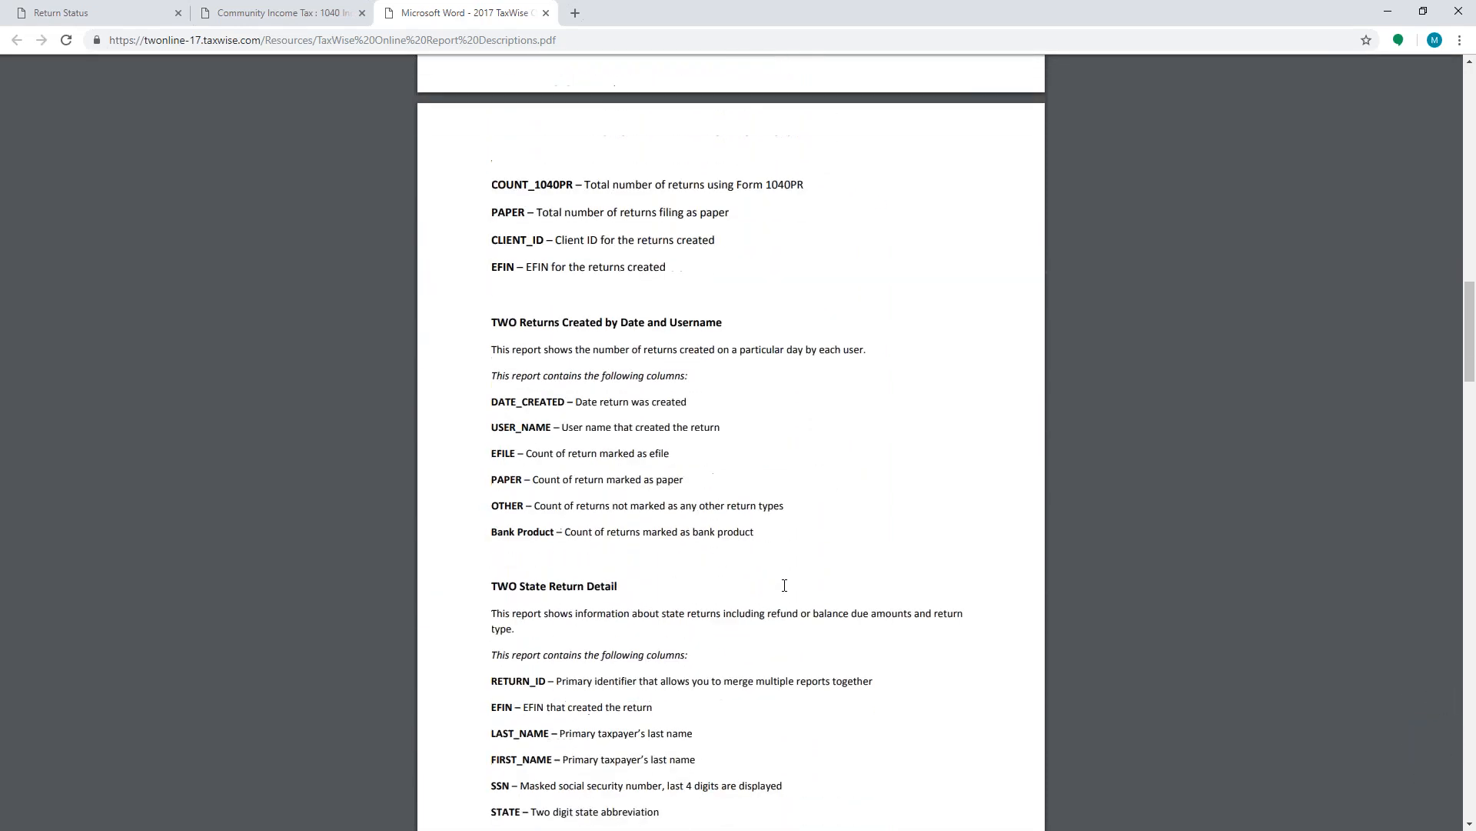
pyautogui.scroll(-6, 784, 586)
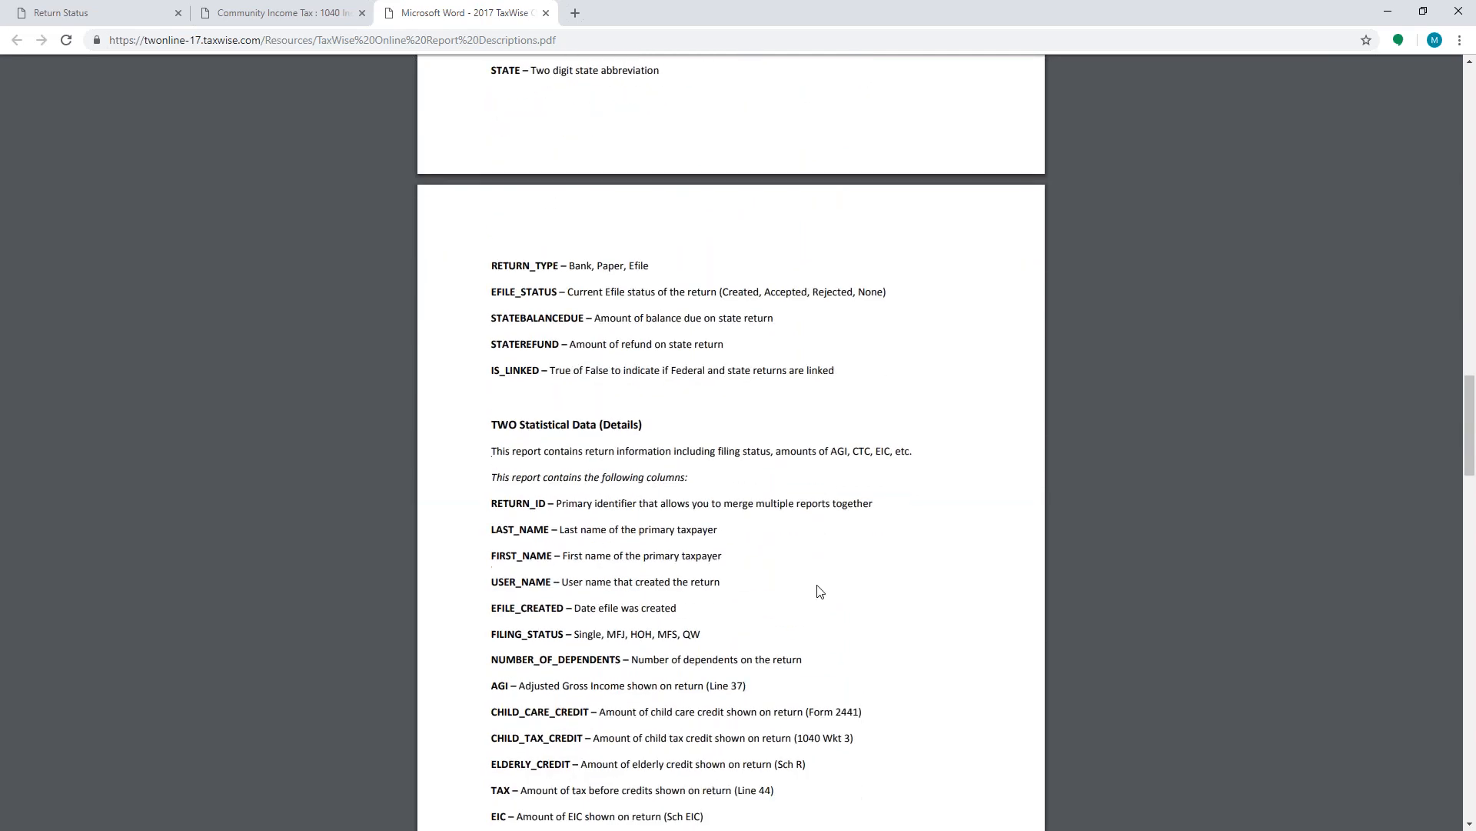
pyautogui.scroll(-1, 827, 595)
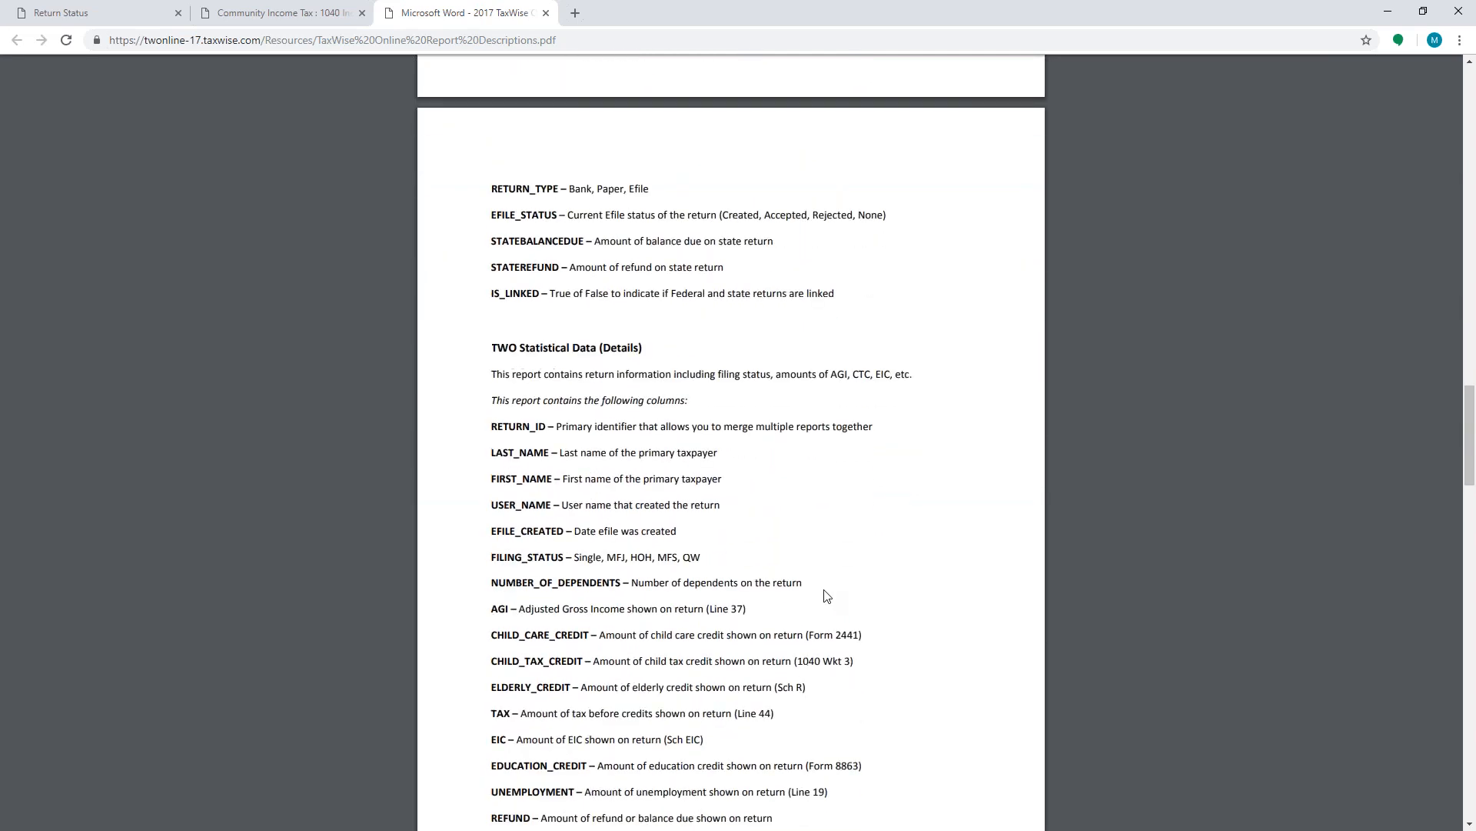
# - Scroll through the remaining report columns in the report descriptions document
pyautogui.scroll(-5, 826, 595)
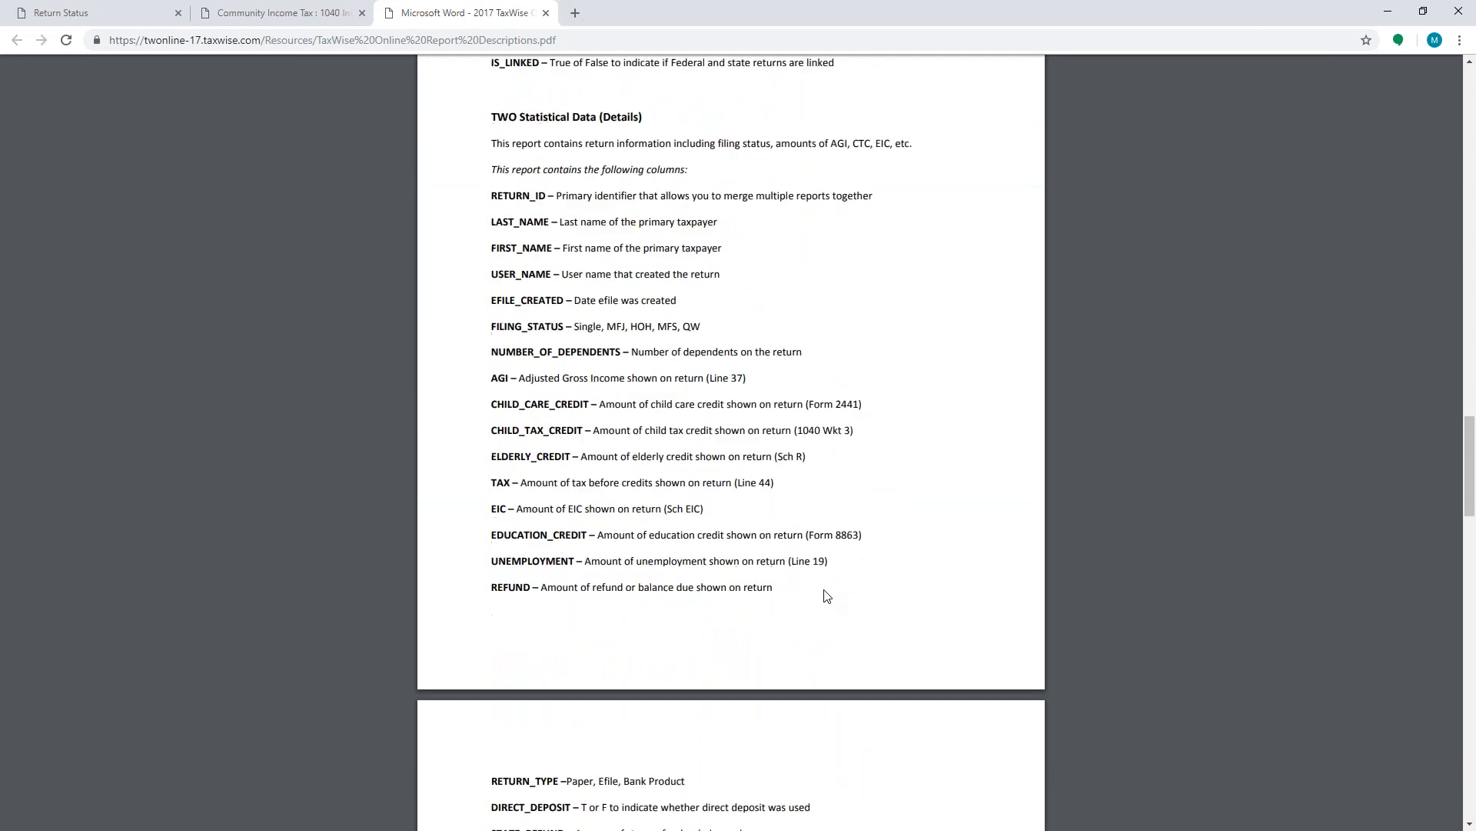
pyautogui.scroll(-5, 826, 596)
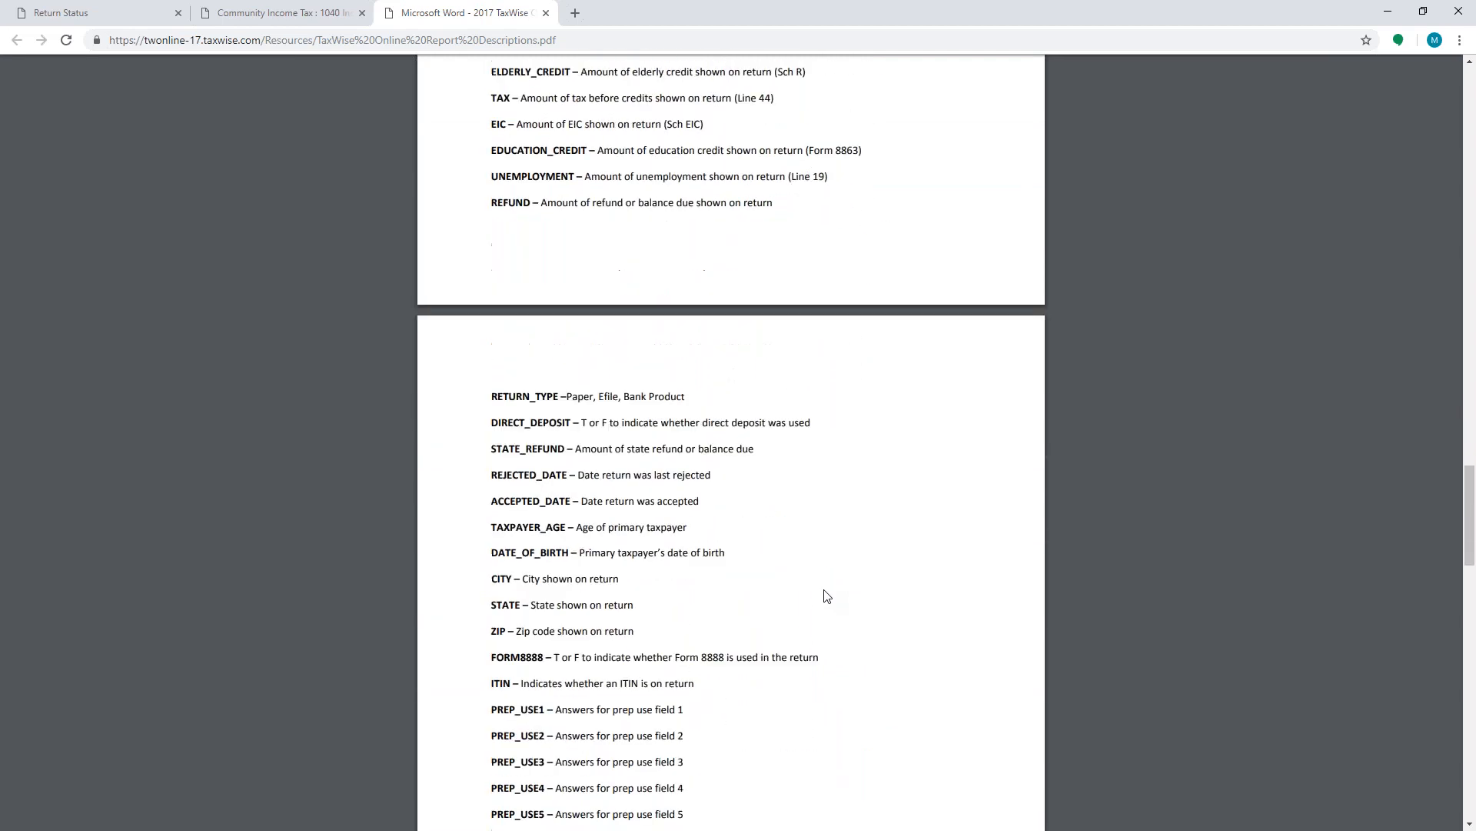
pyautogui.scroll(-8, 827, 595)
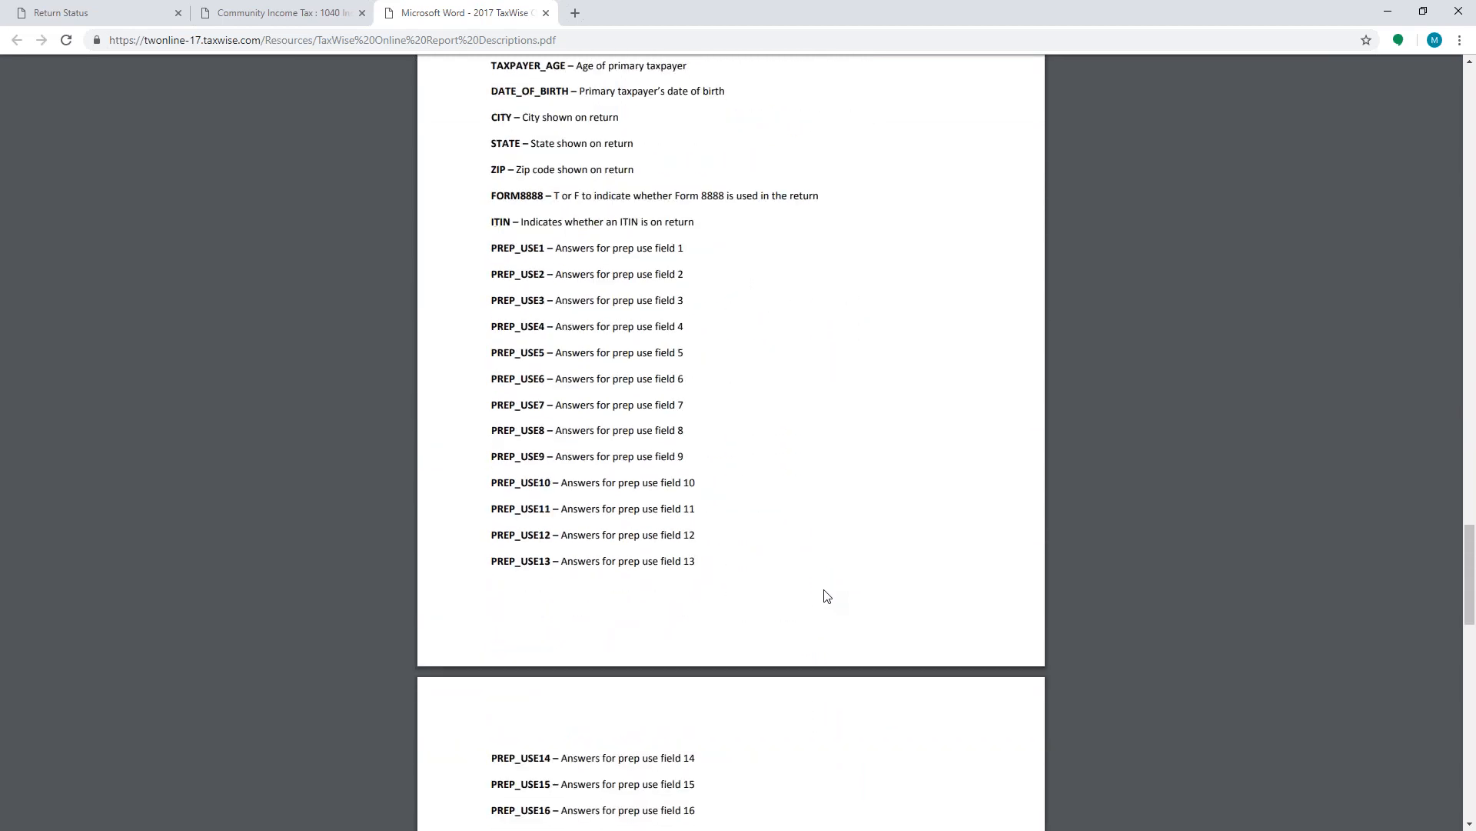
pyautogui.scroll(-6, 829, 586)
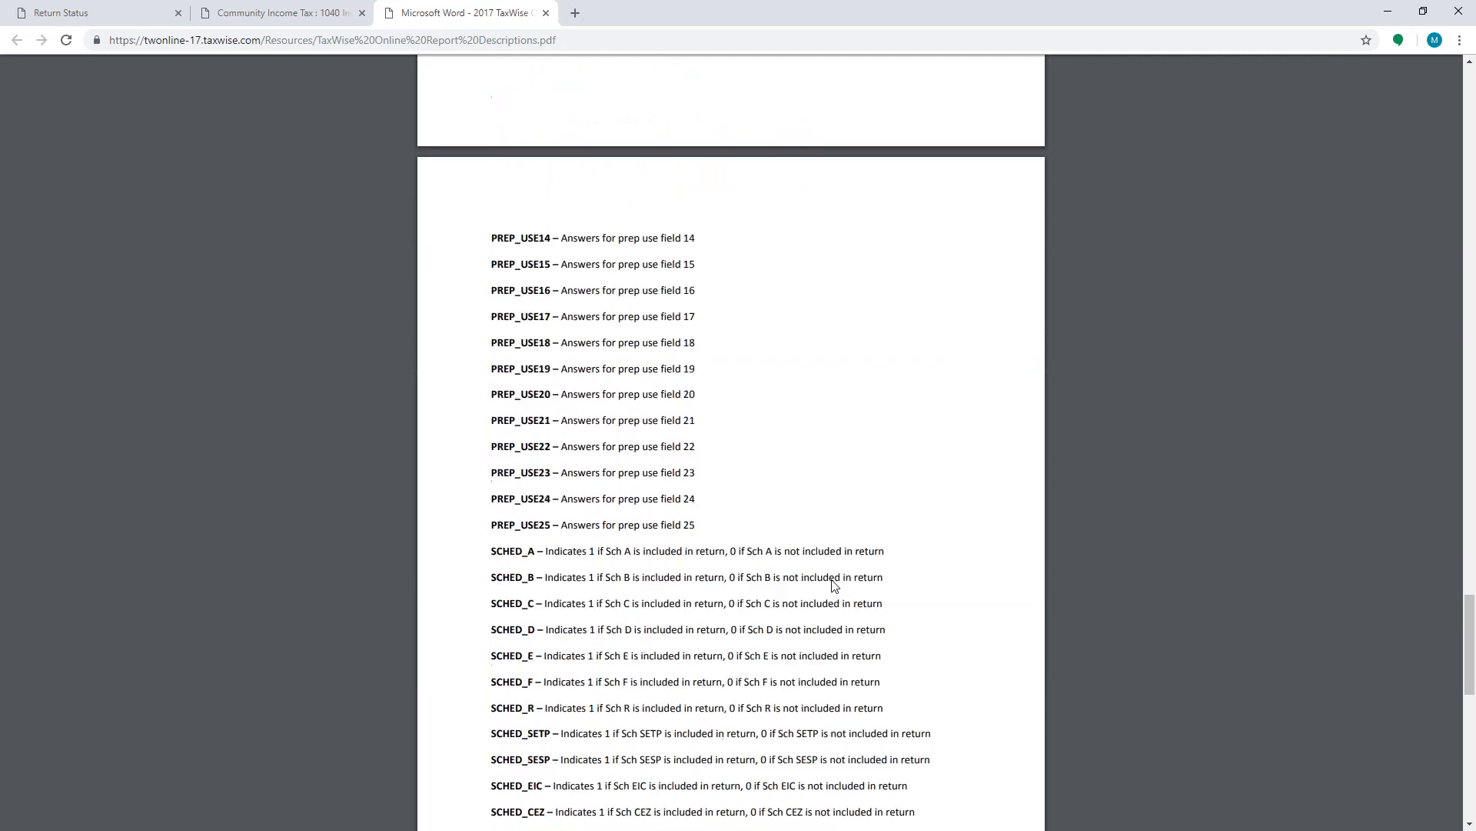
pyautogui.scroll(-4, 835, 587)
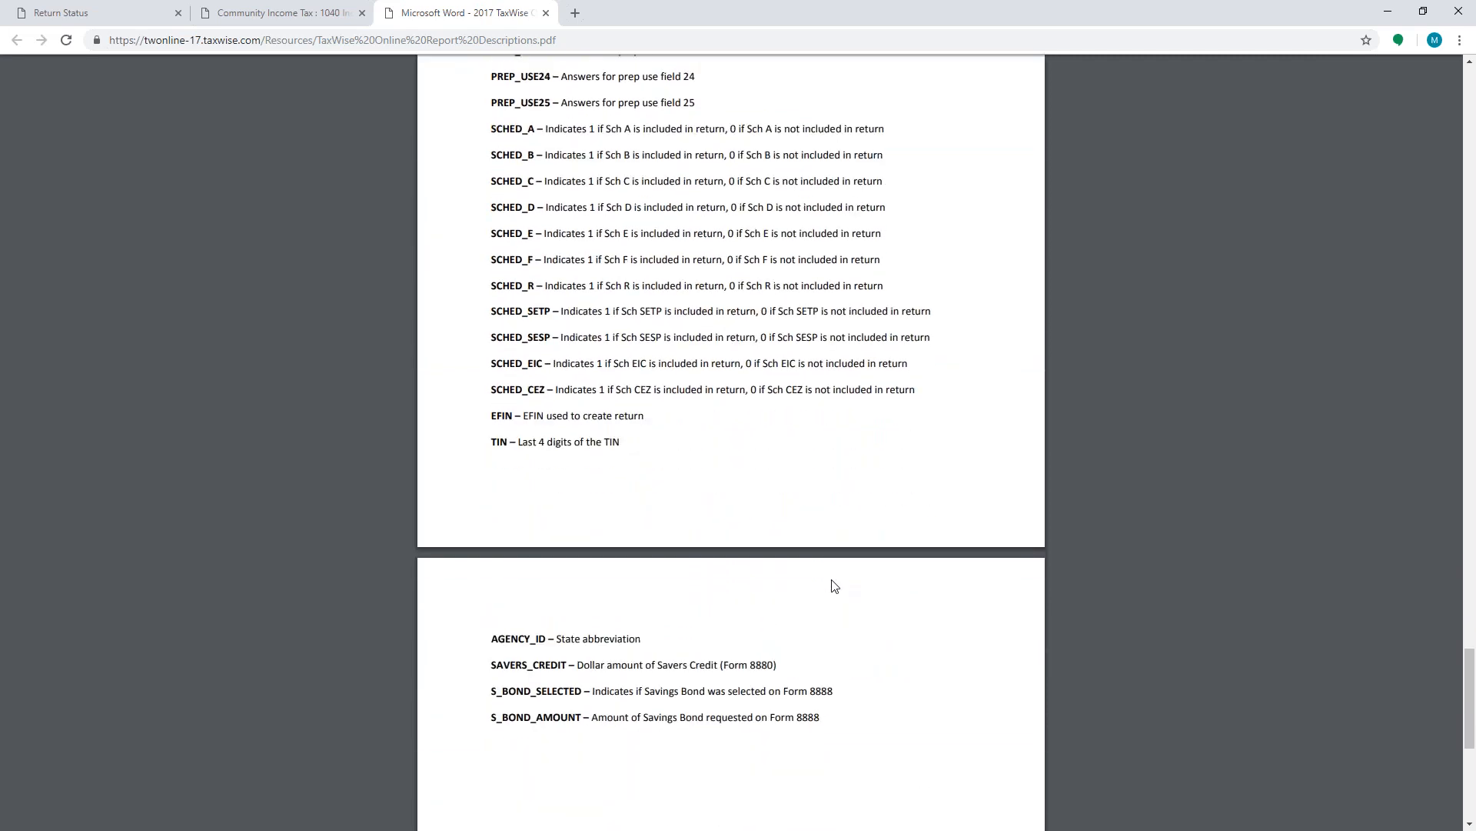
pyautogui.scroll(8, 834, 587)
pyautogui.scroll(4, 730, 443)
# - Search the report descriptions document for email
pyautogui.hotkey('ctrl', 'f')
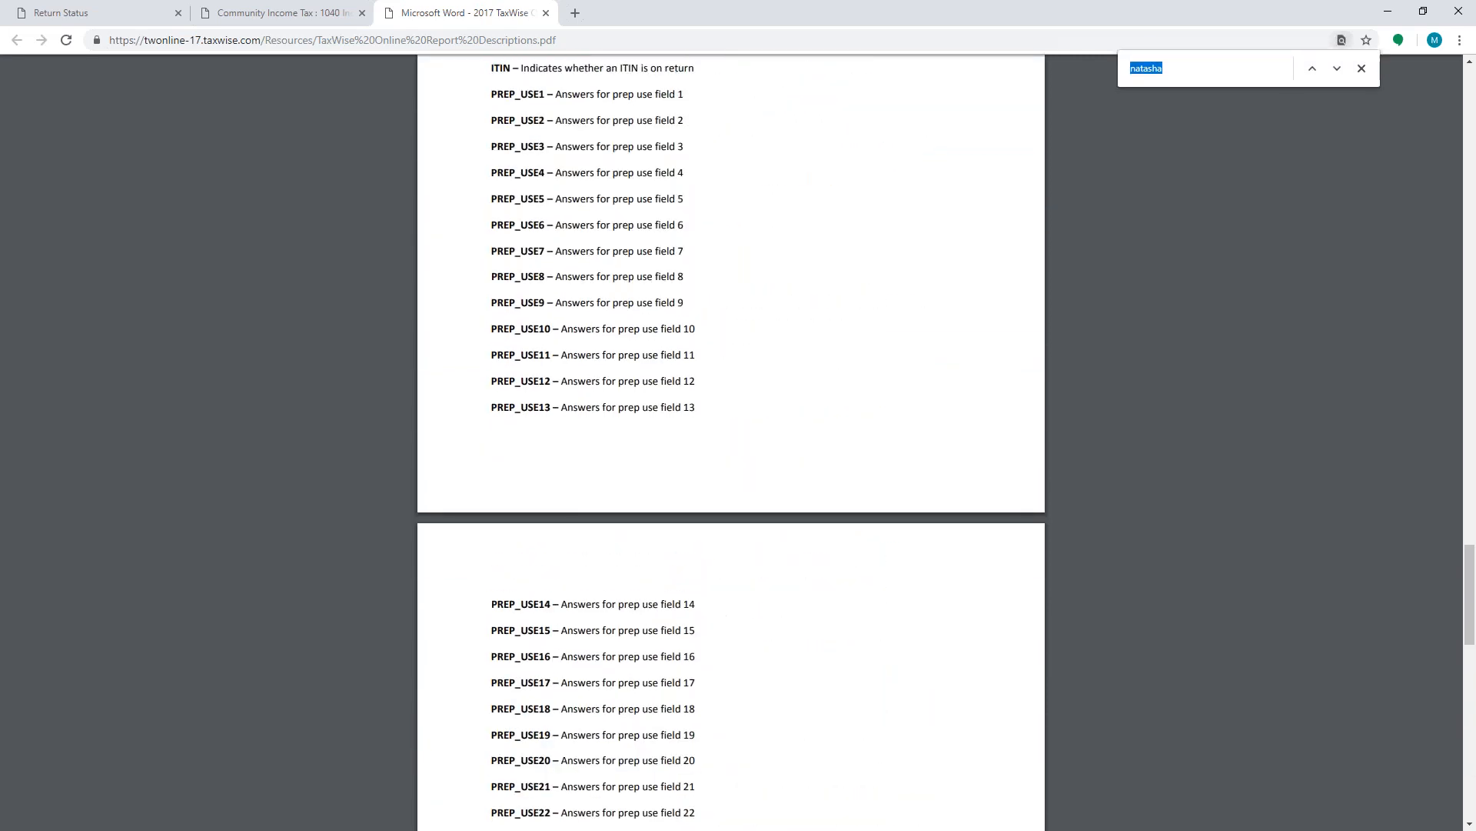
pyautogui.write('e-')
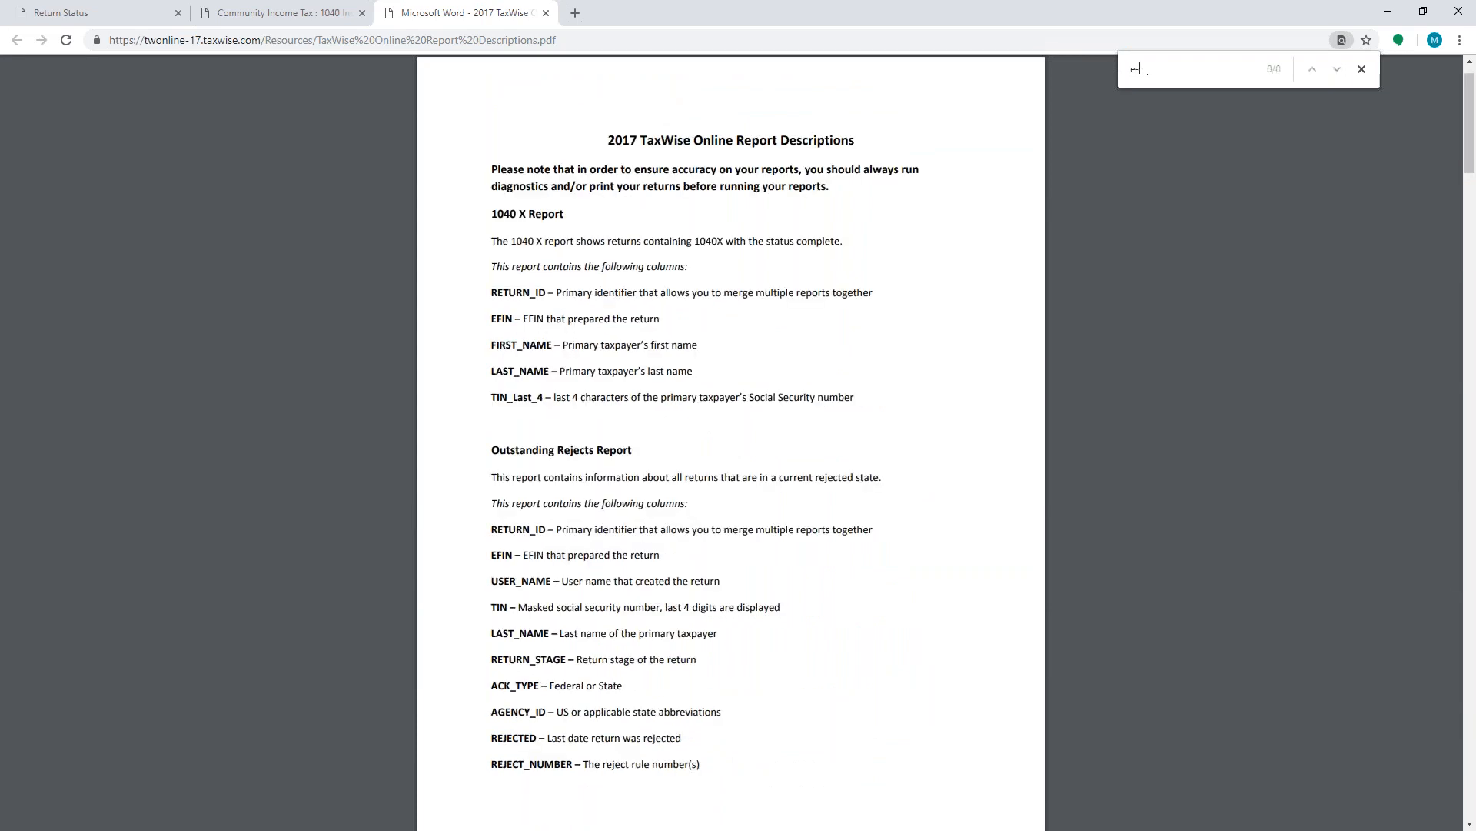
pyautogui.press('BackSpace')
pyautogui.write('mail')
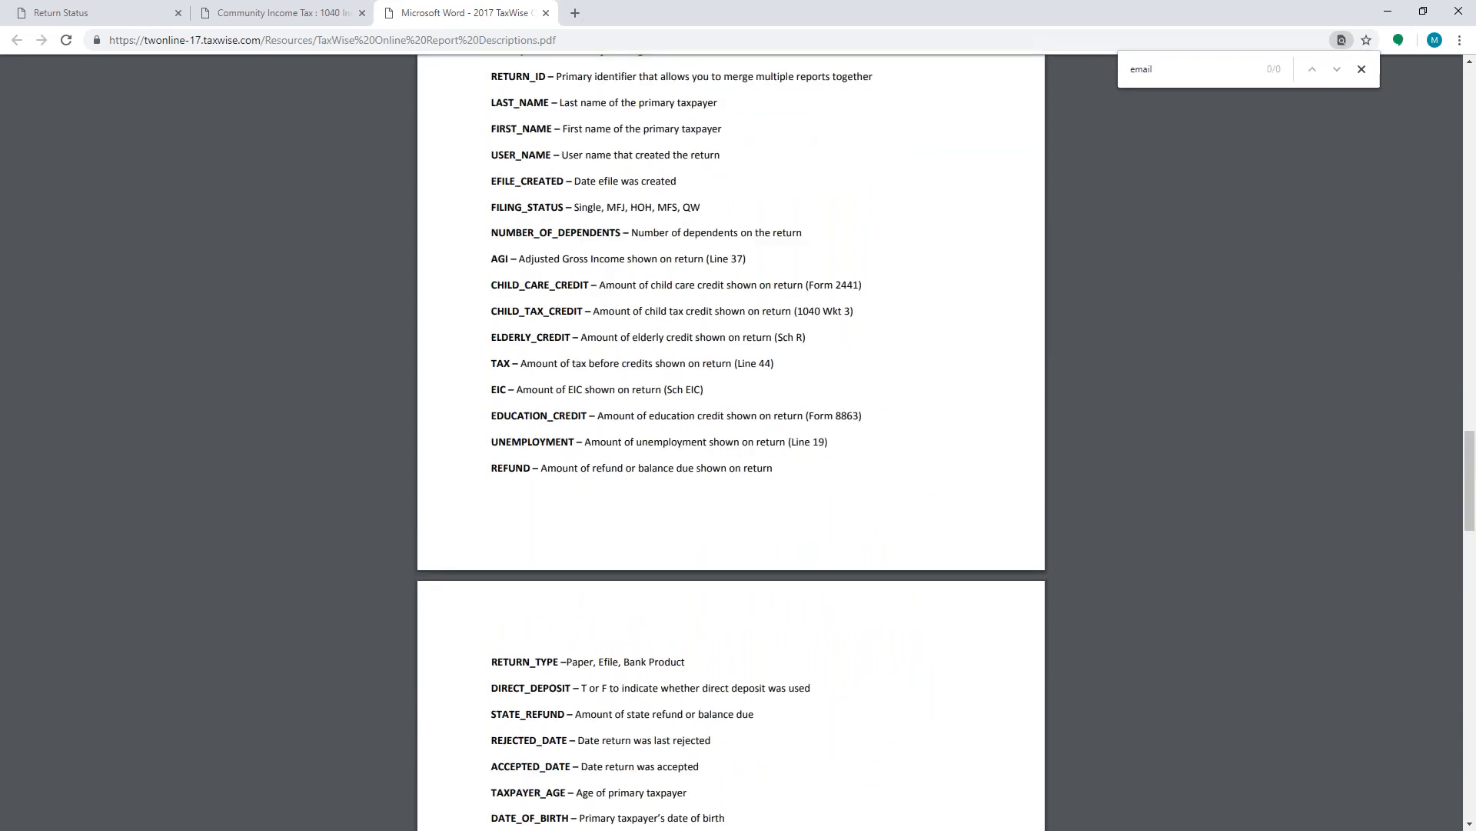
pyautogui.scroll(15, 542, 610)
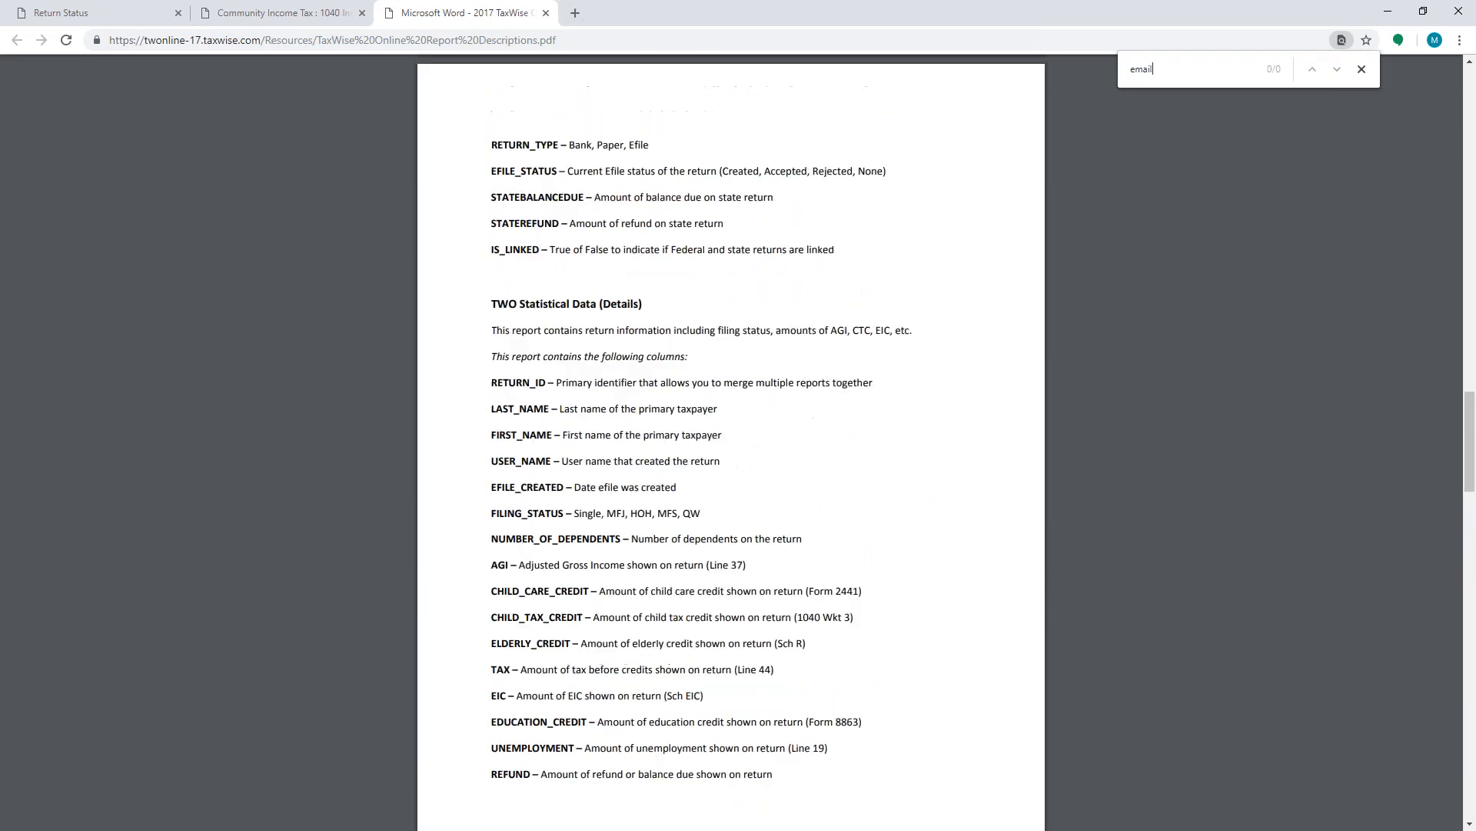
pyautogui.scroll(15, 578, 556)
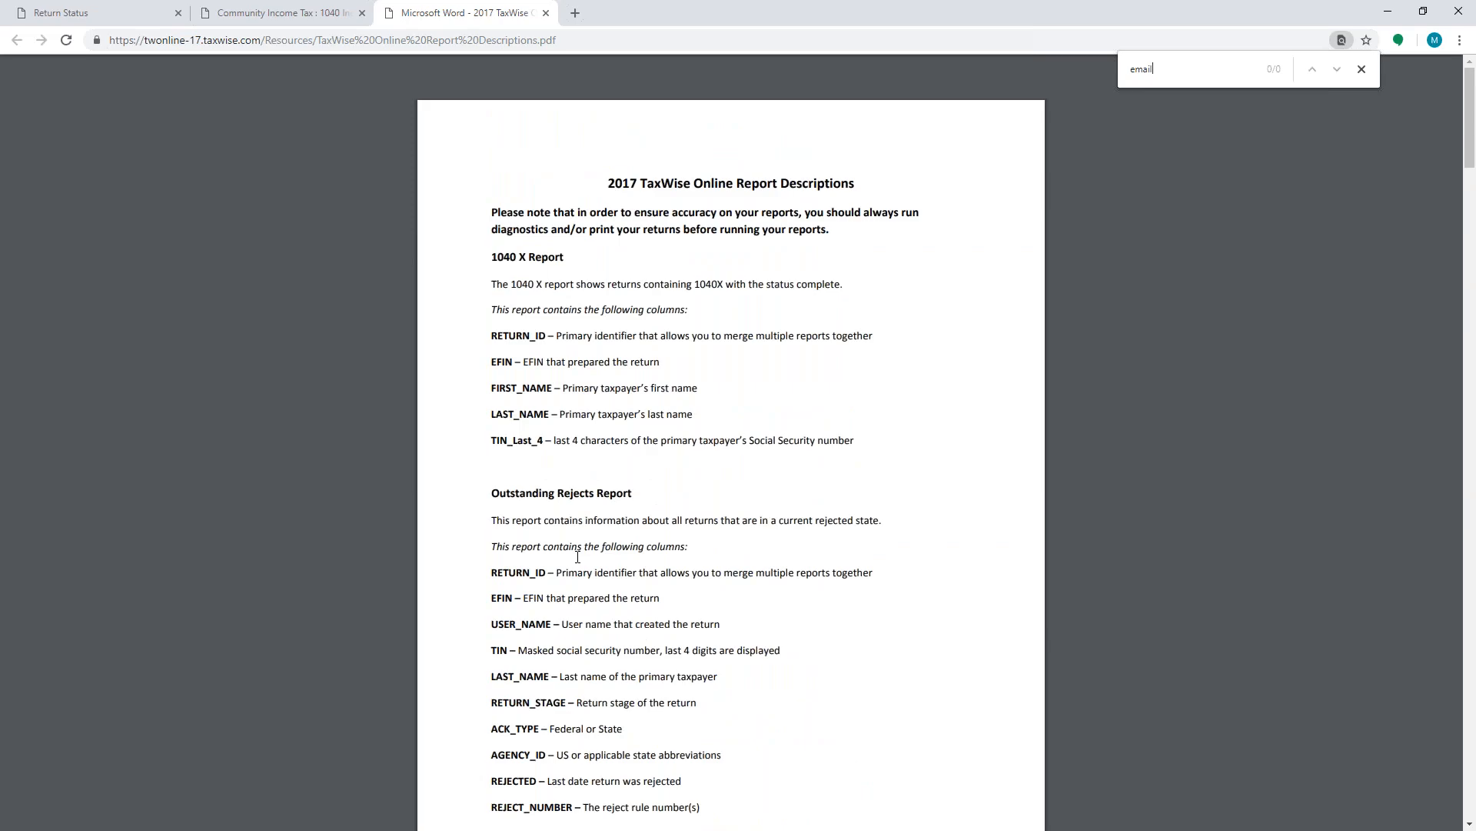
# - Switch back to the TaxWise Online tab, visit the Tax Returns list, and open the administrator Settings page
pyautogui.click(65, 13)
pyautogui.click(332, 11)
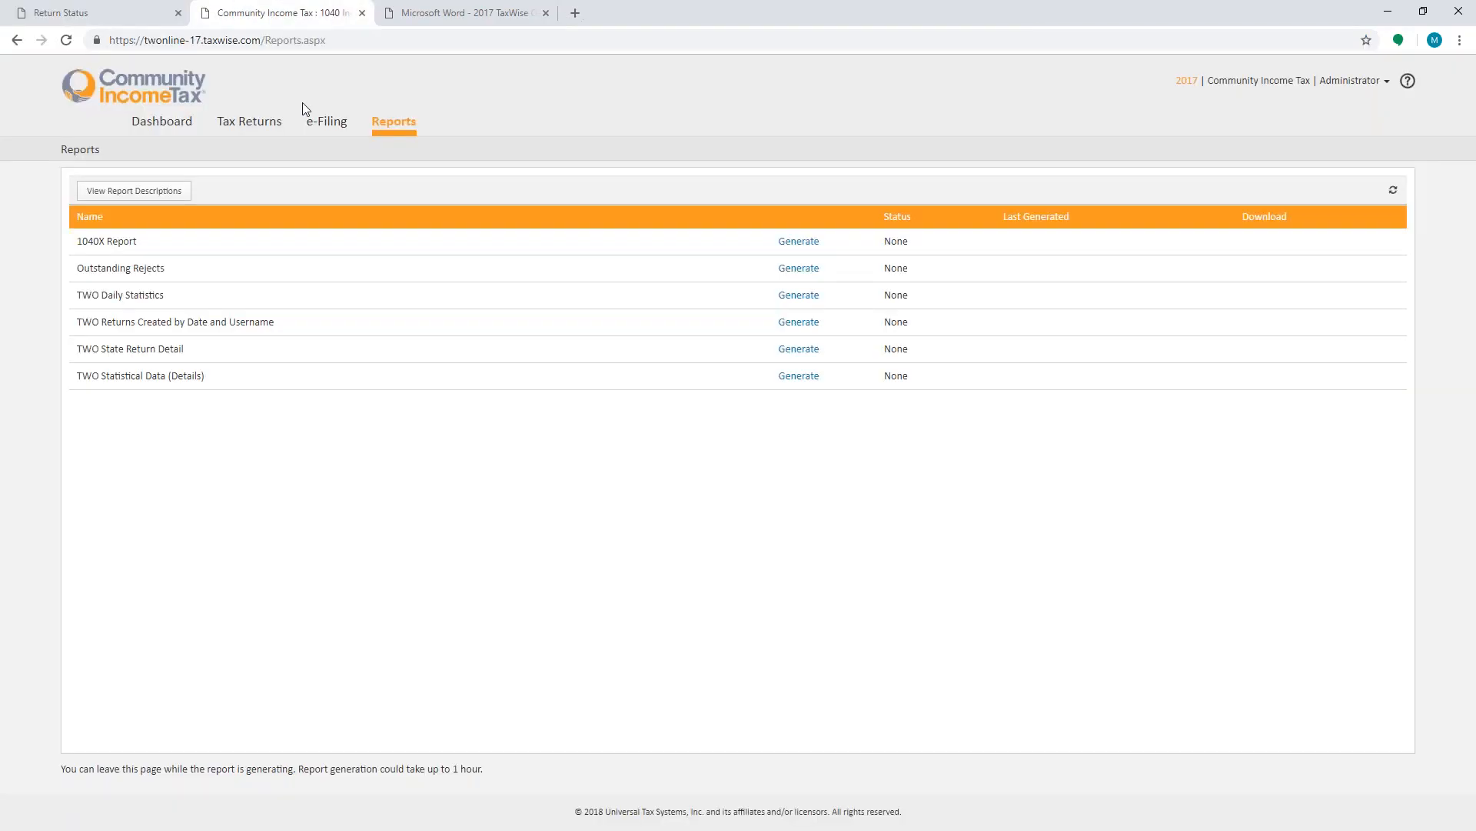
pyautogui.click(254, 123)
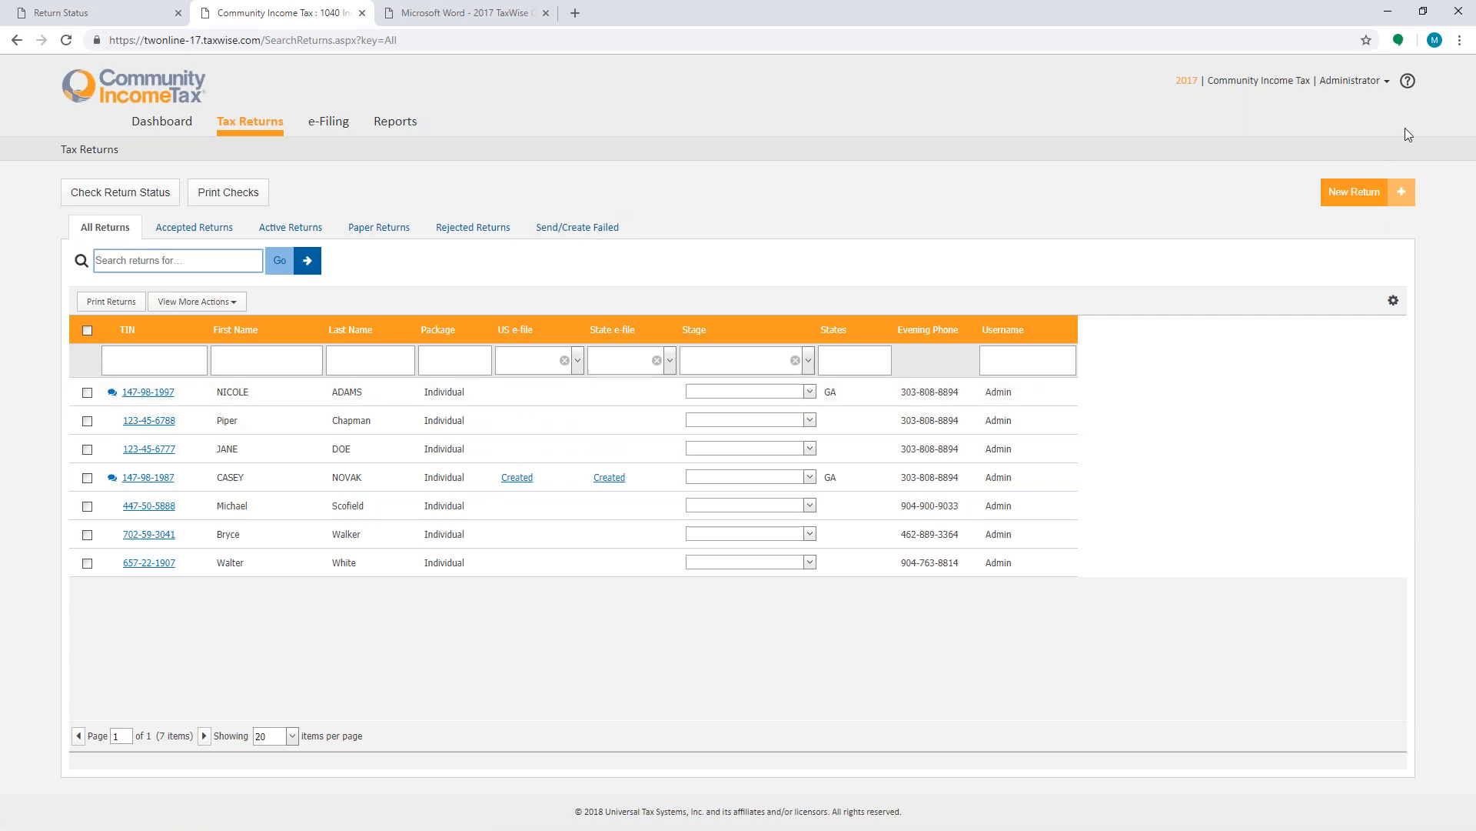
pyautogui.click(1364, 94)
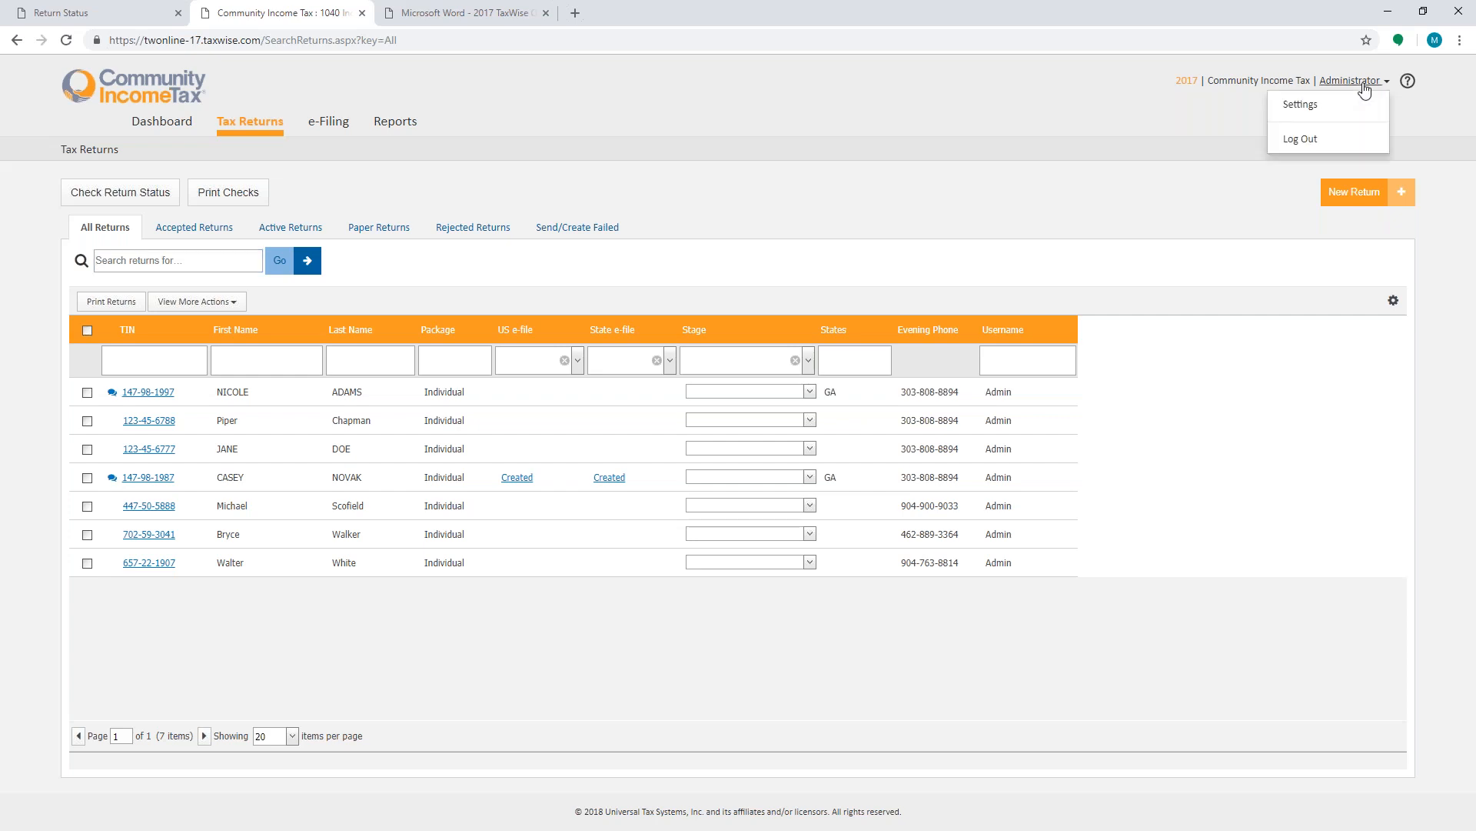
pyautogui.click(1313, 108)
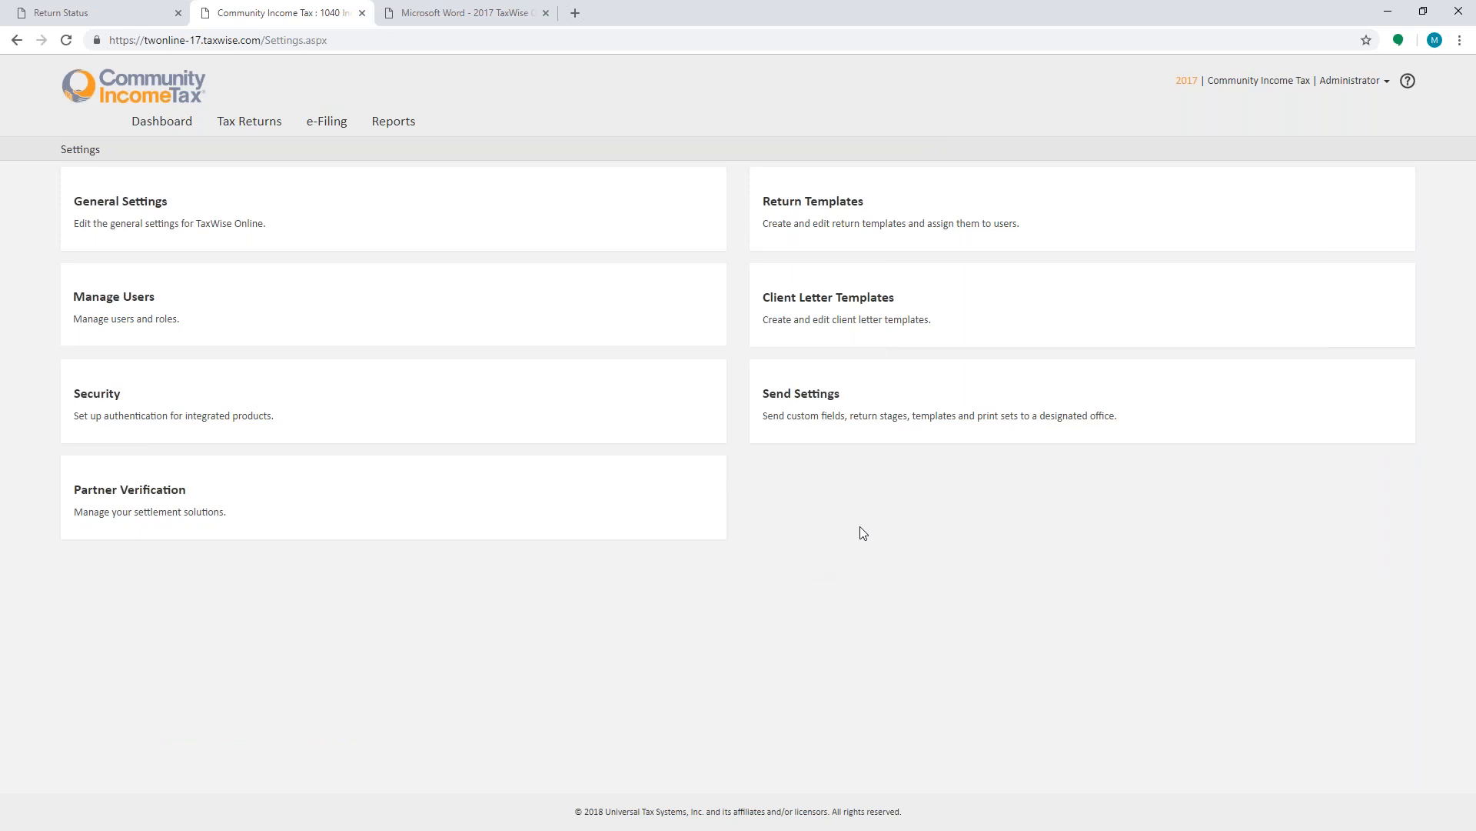
# - In General Settings custom fields, enter an email custom question for Preparer Use Field 1 and save and close
pyautogui.click(130, 202)
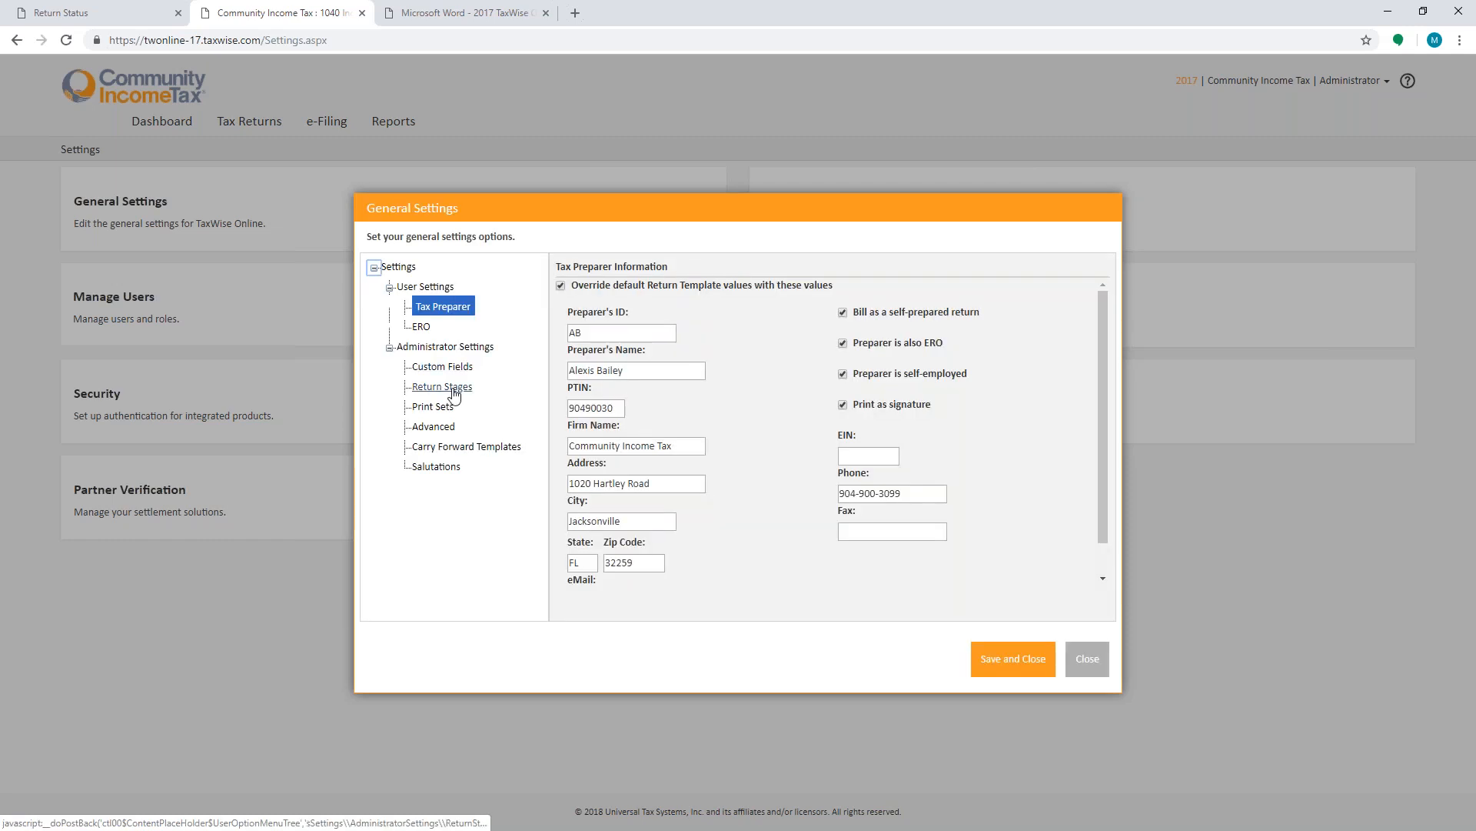
pyautogui.click(432, 375)
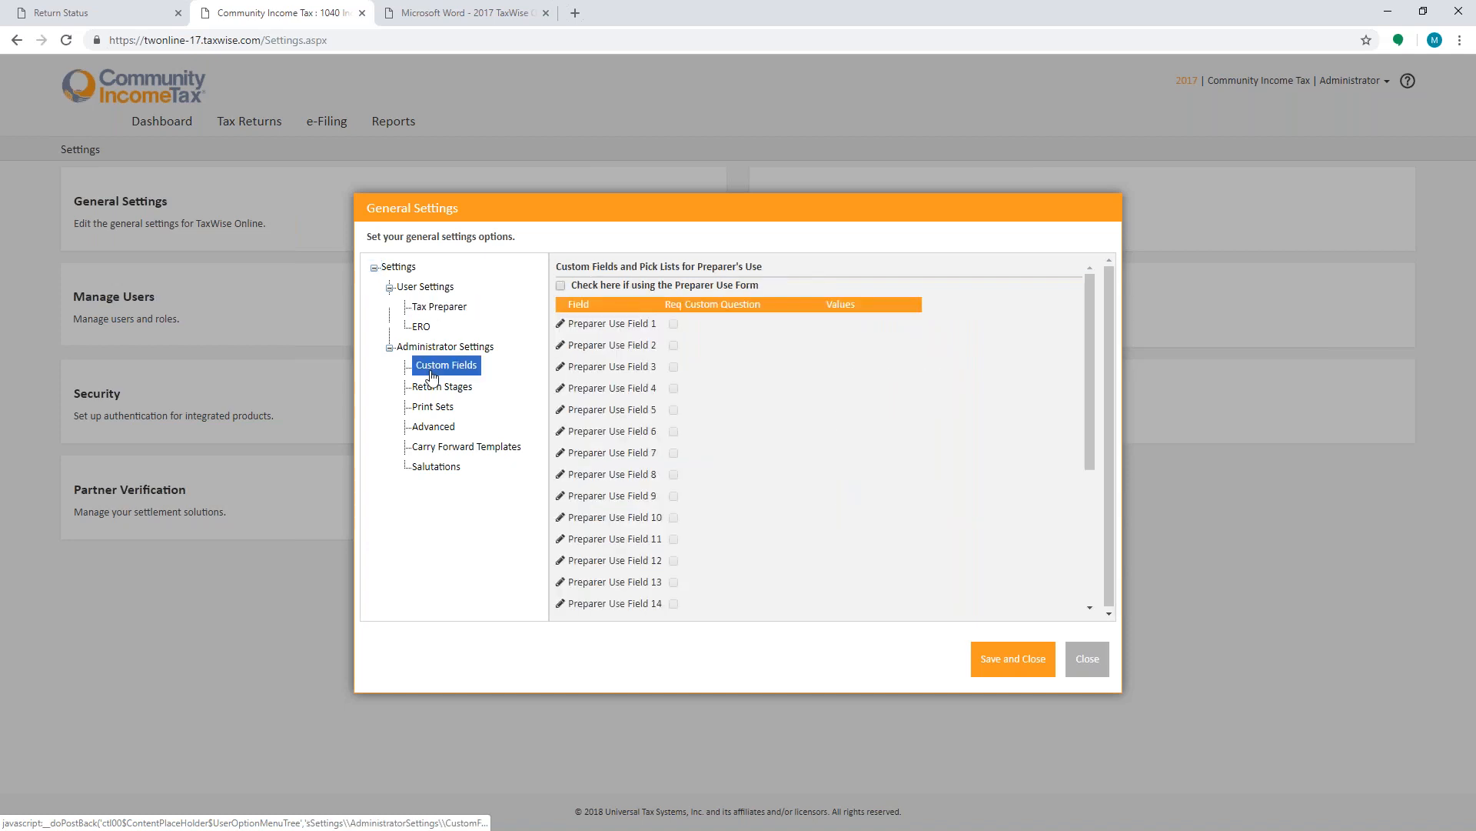
pyautogui.click(585, 330)
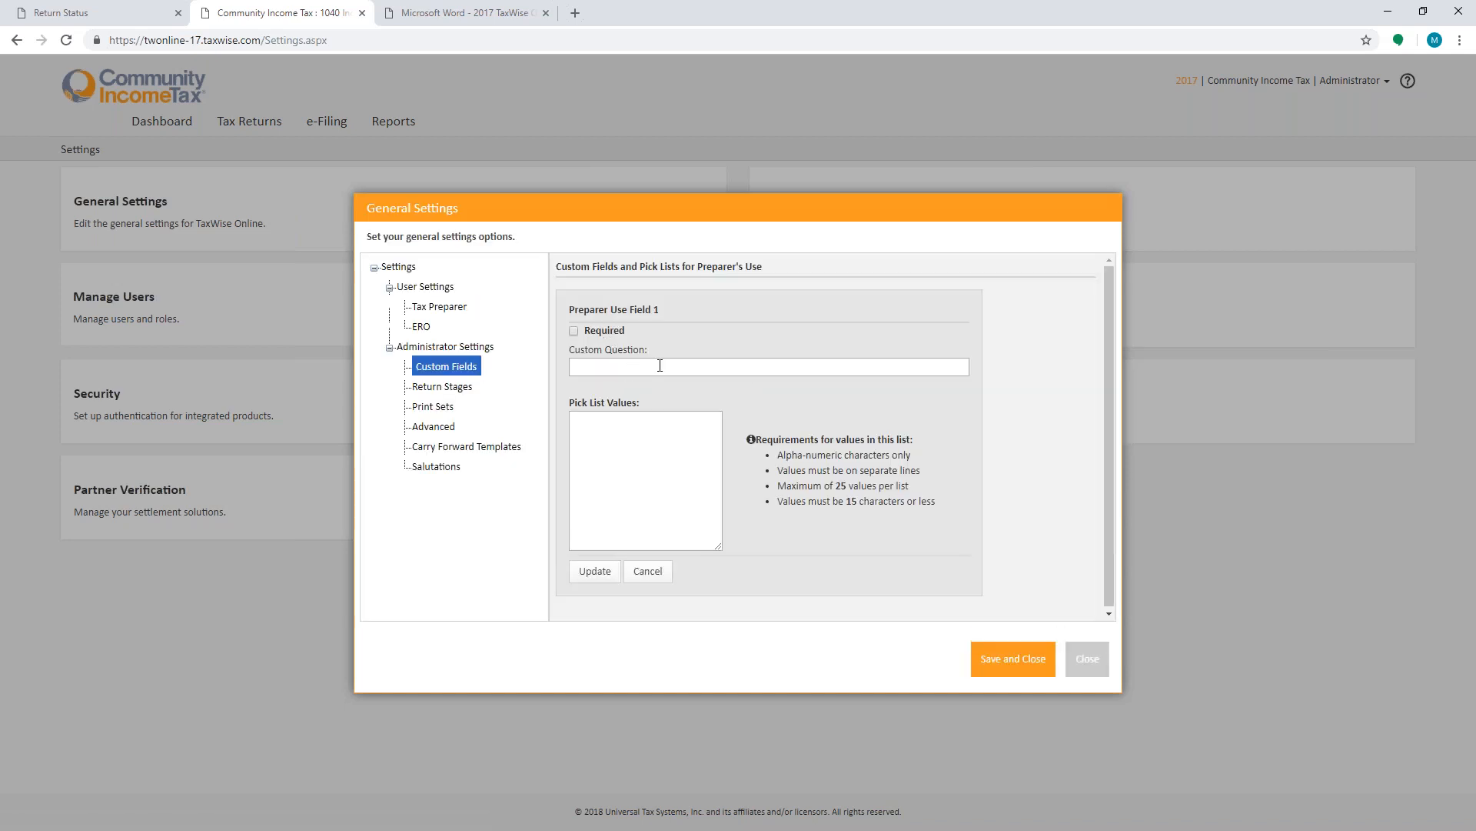
pyautogui.click(660, 365)
pyautogui.write('email')
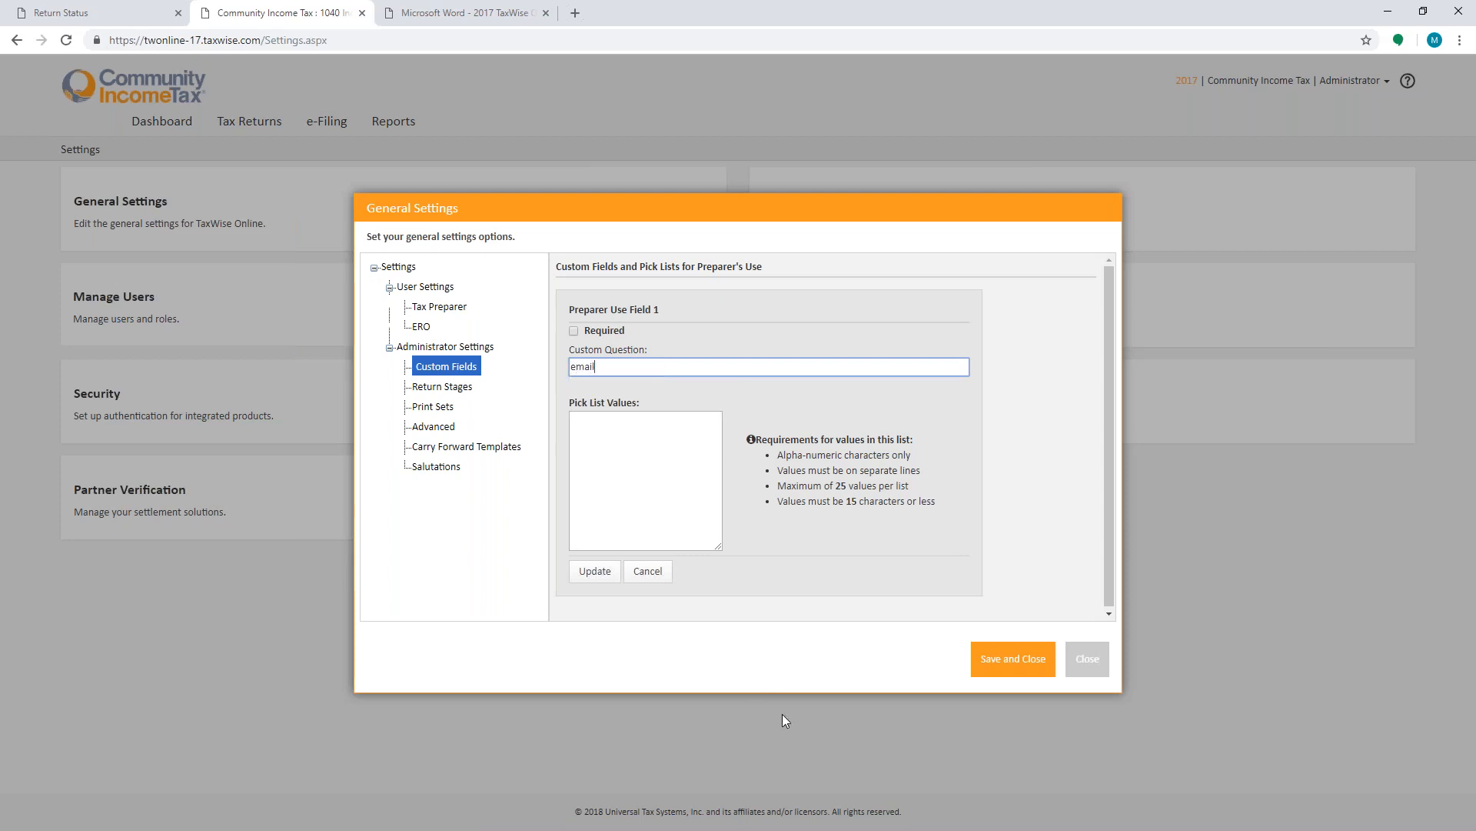
pyautogui.click(1031, 654)
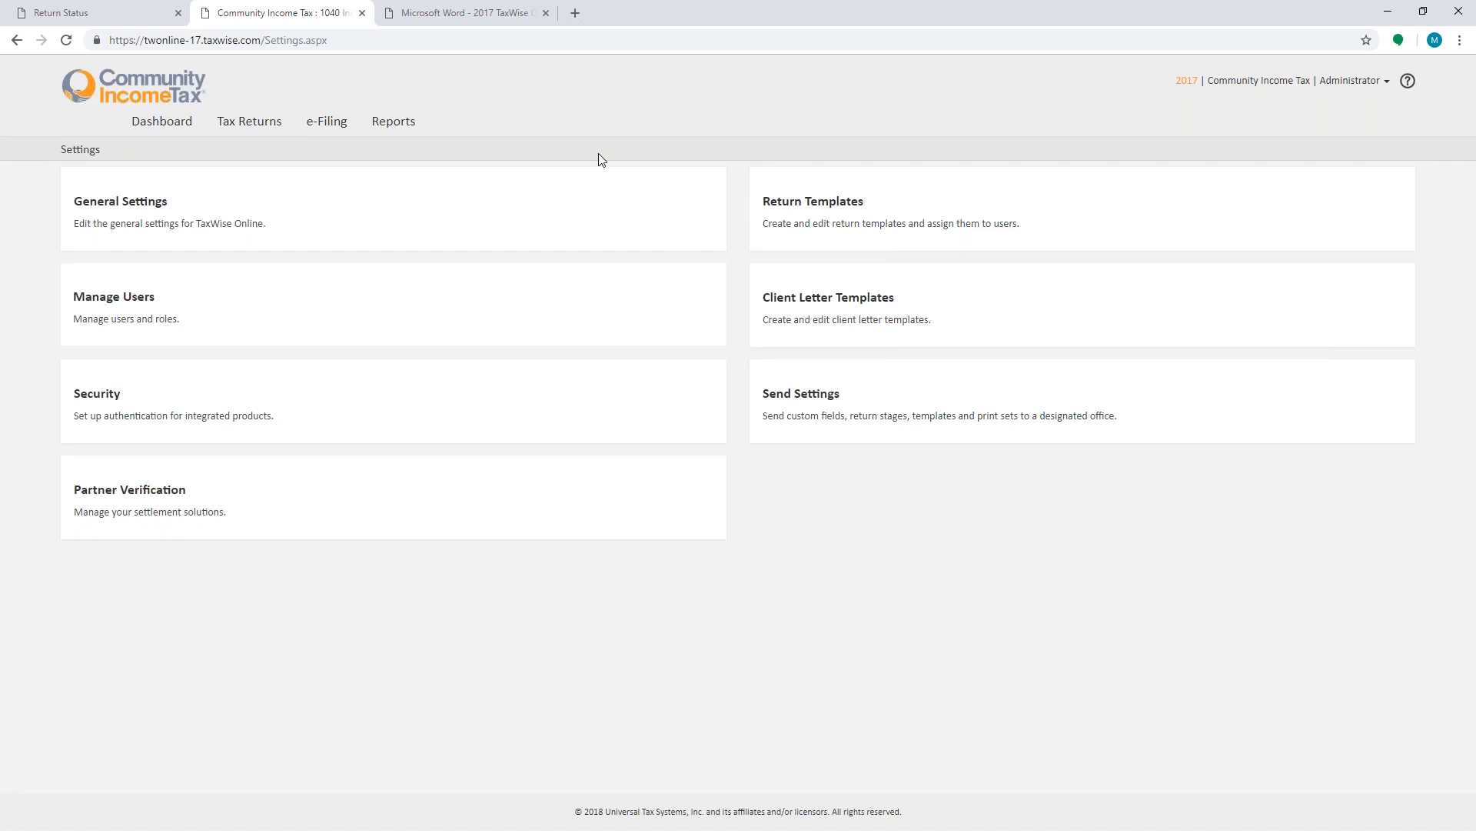
# - Go to the Tax Returns list and open the second client's return
pyautogui.click(163, 120)
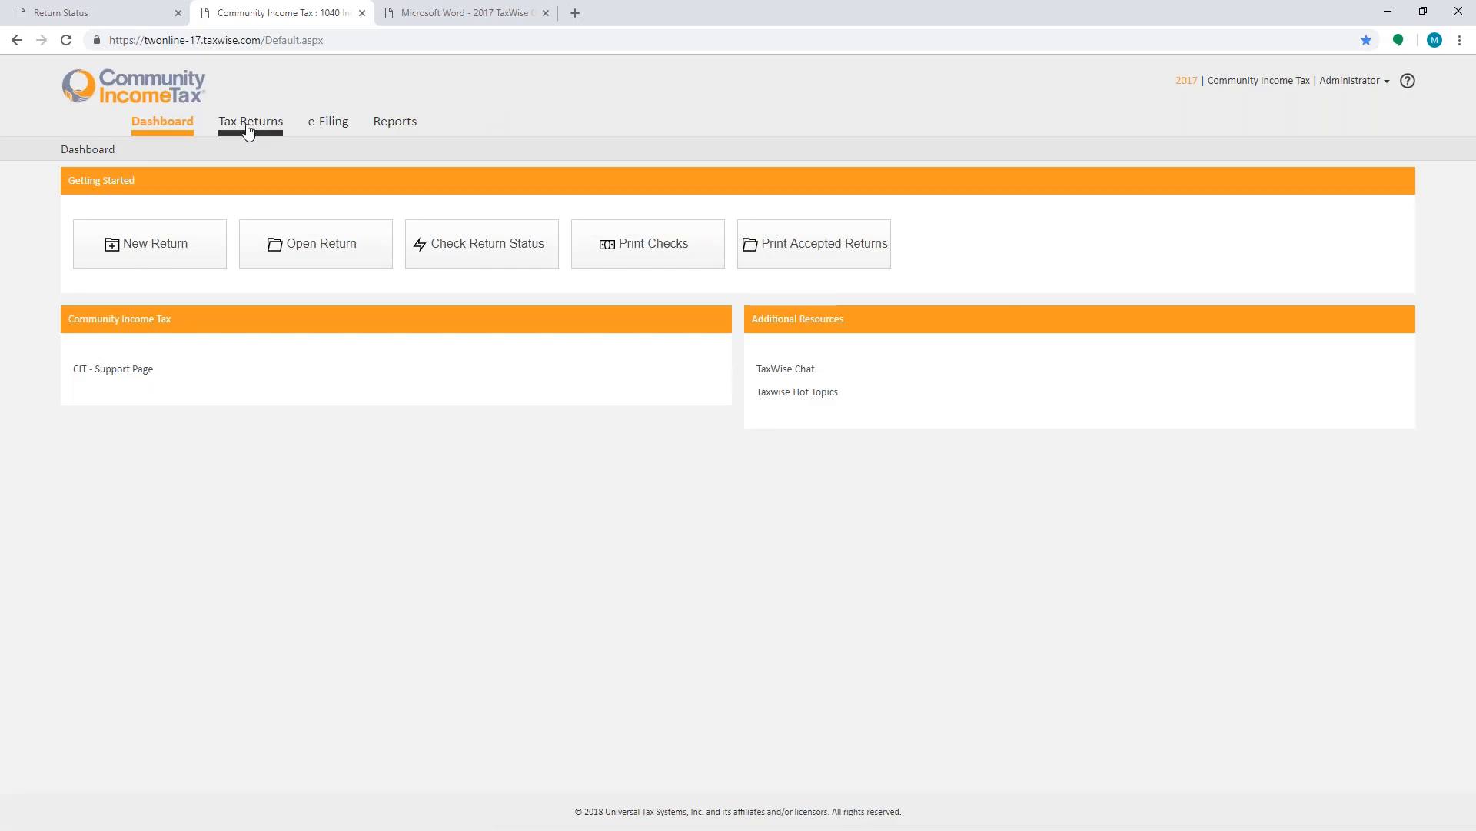
pyautogui.click(250, 127)
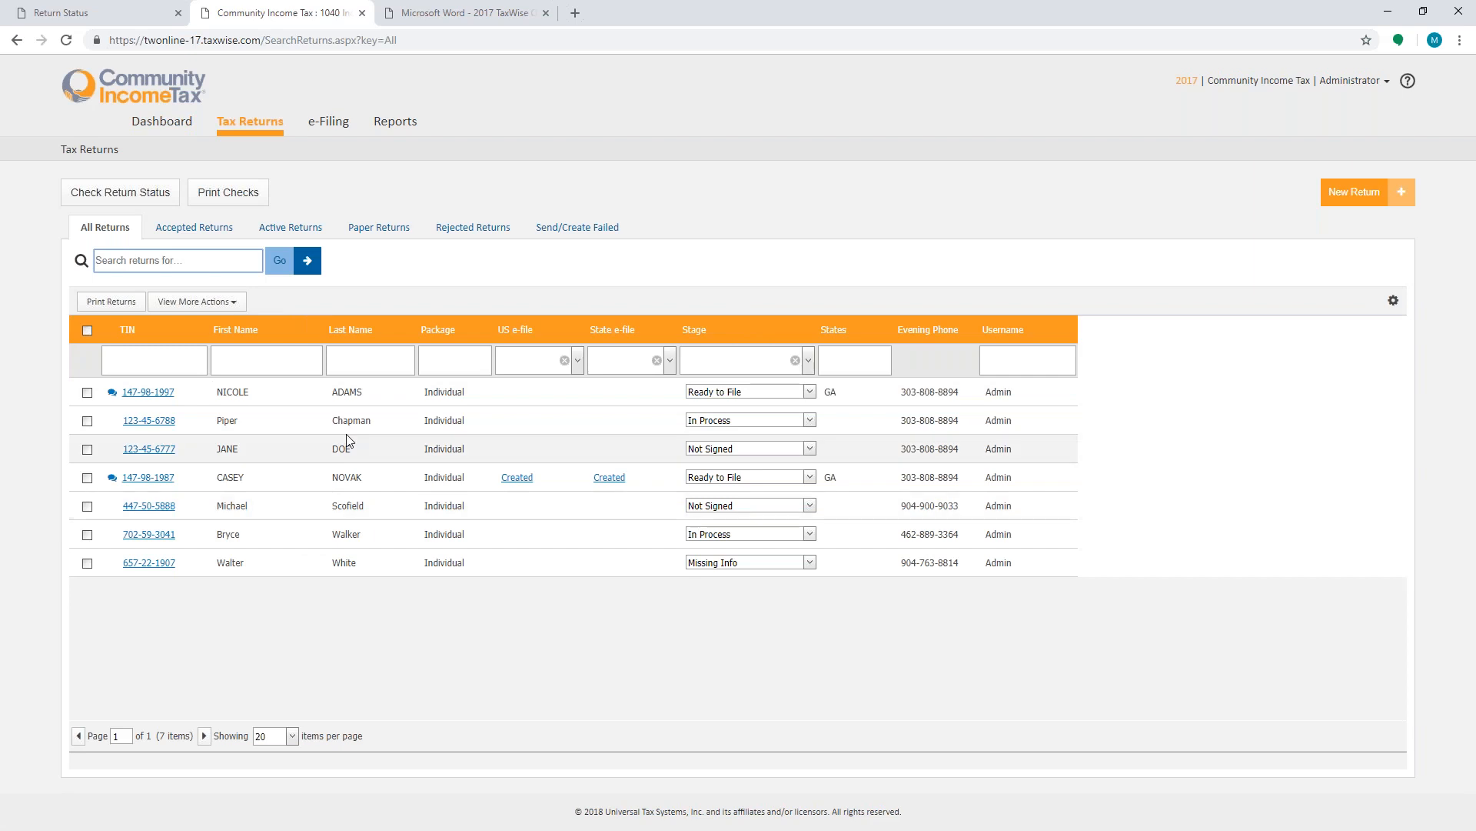
pyautogui.click(165, 425)
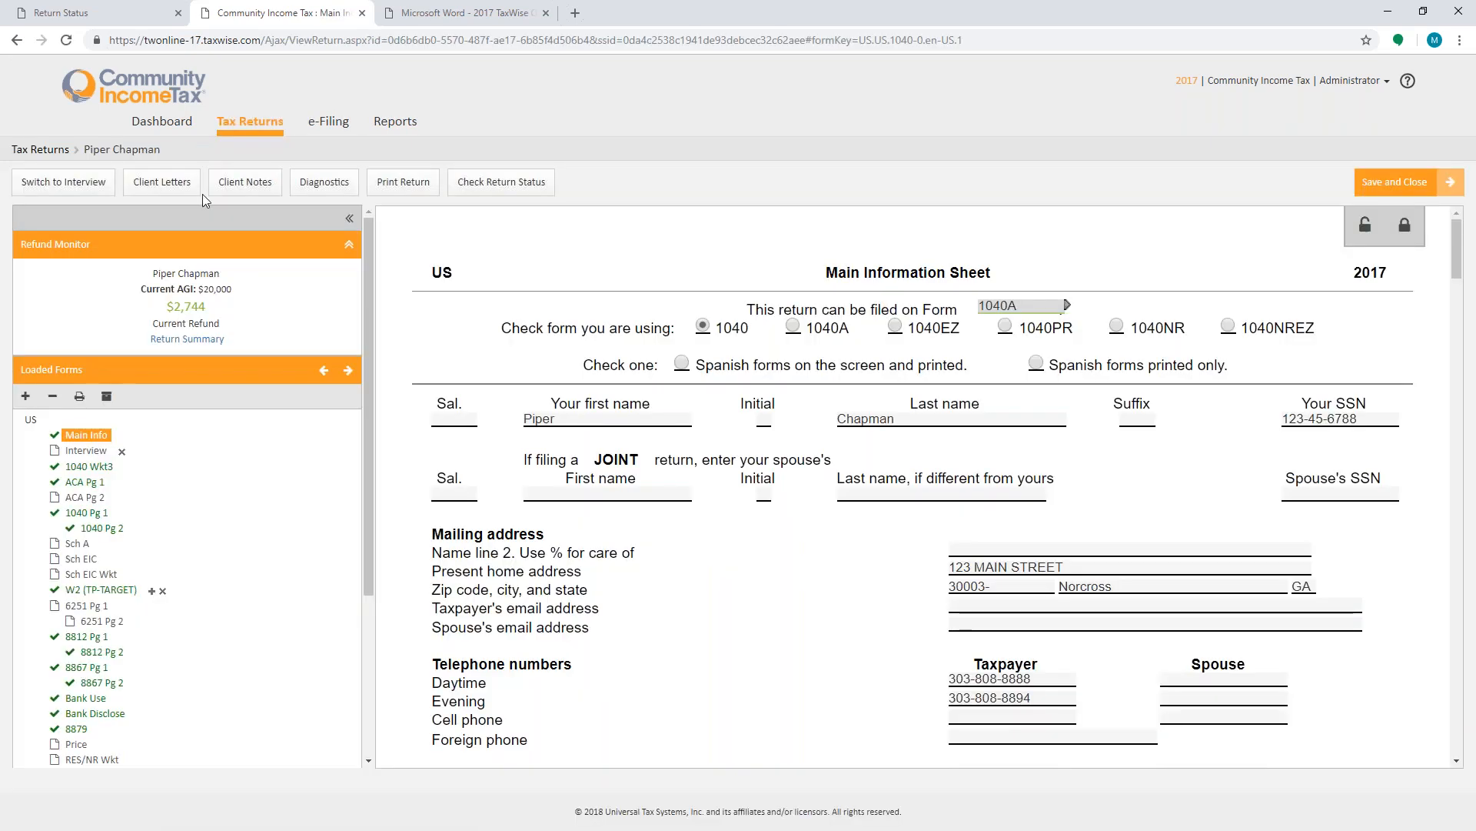
# - Preview the sample client letter template for this return and close the client letters dialog
pyautogui.click(169, 197)
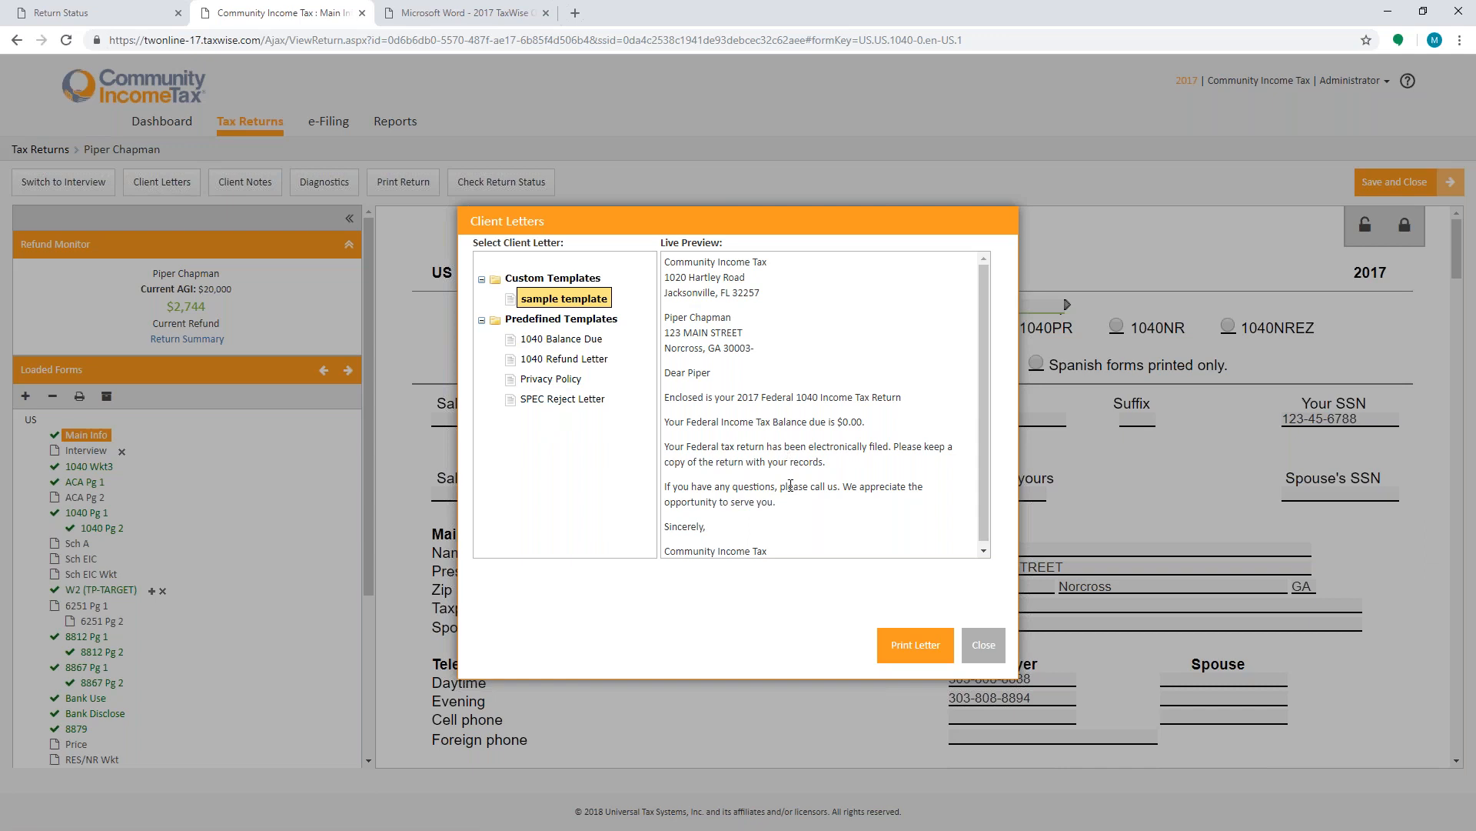
pyautogui.scroll(-1, 869, 481)
pyautogui.scroll(1, 868, 480)
pyautogui.click(984, 645)
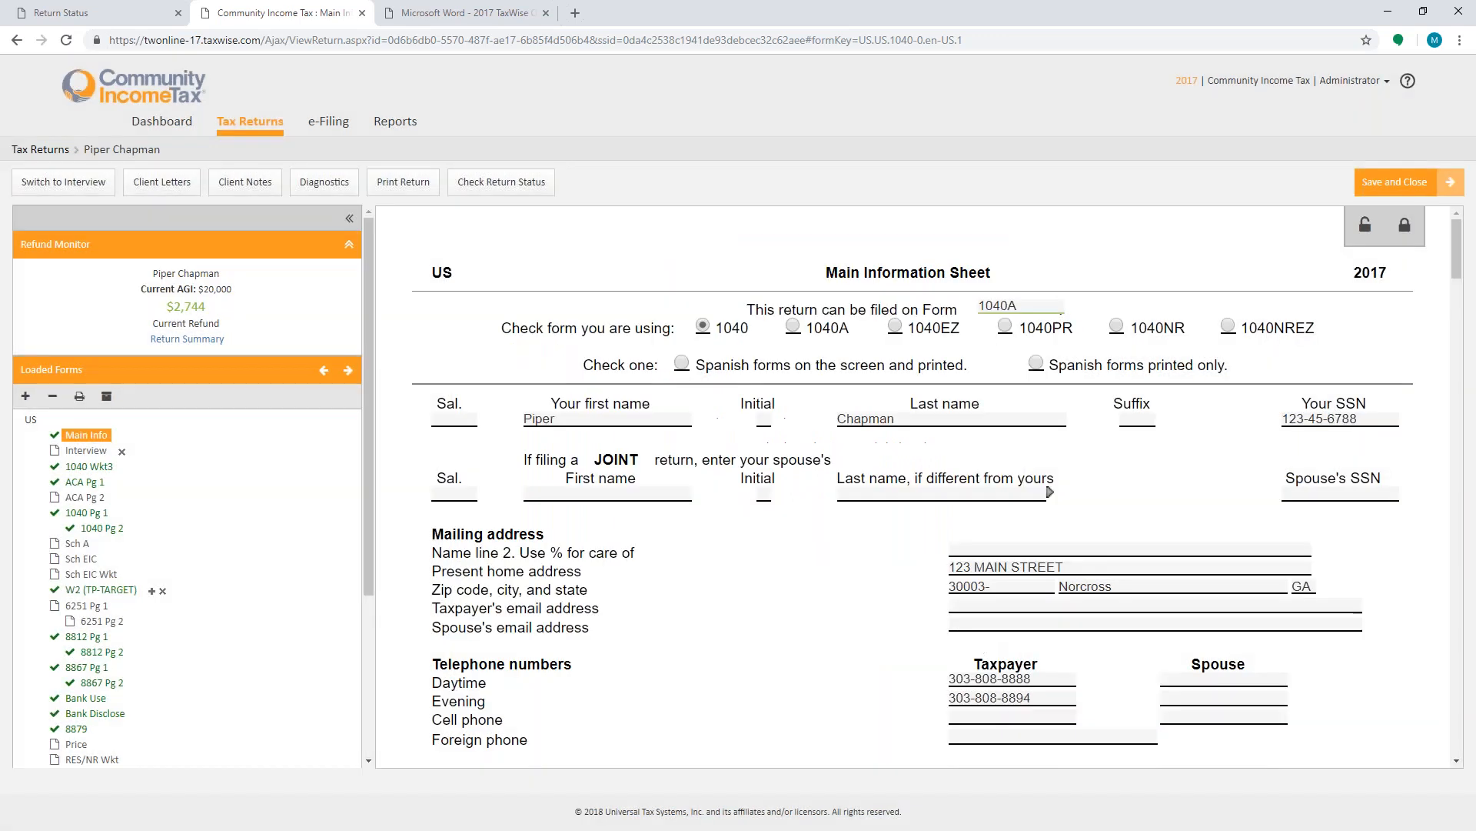
# - From Settings, create a new blank client letter template named State
pyautogui.click(1351, 81)
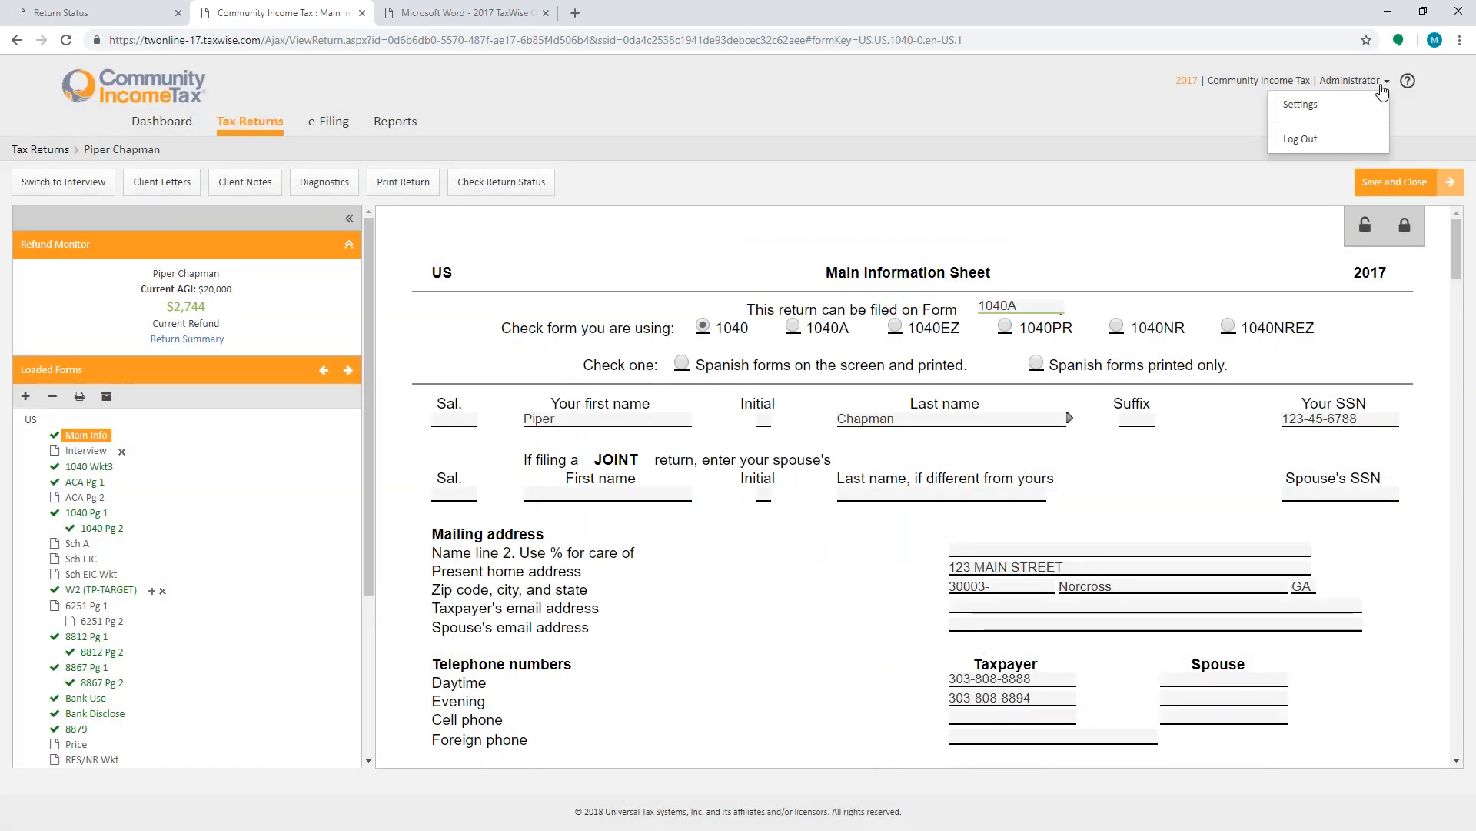
pyautogui.click(1307, 115)
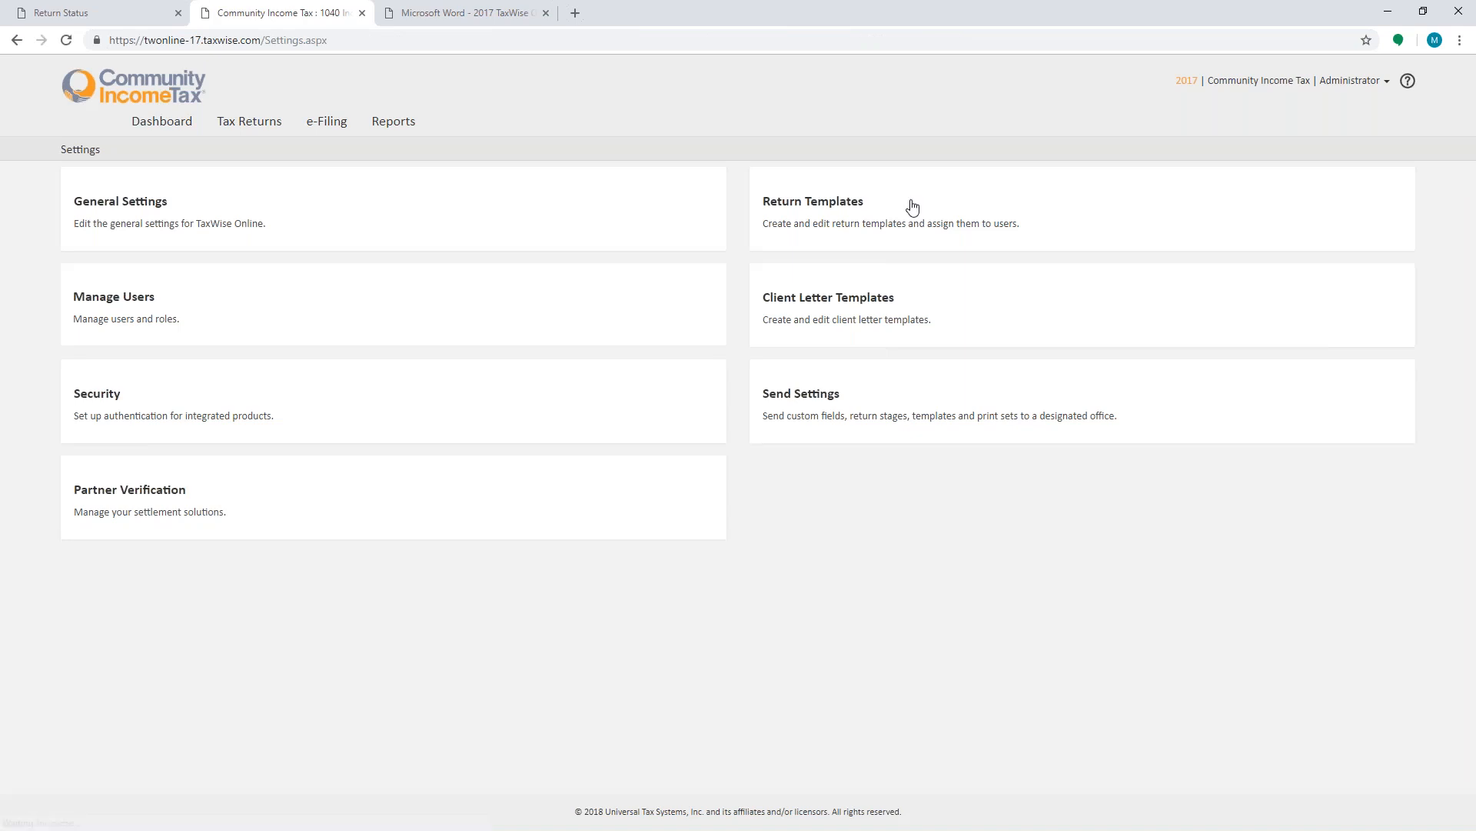
pyautogui.click(873, 300)
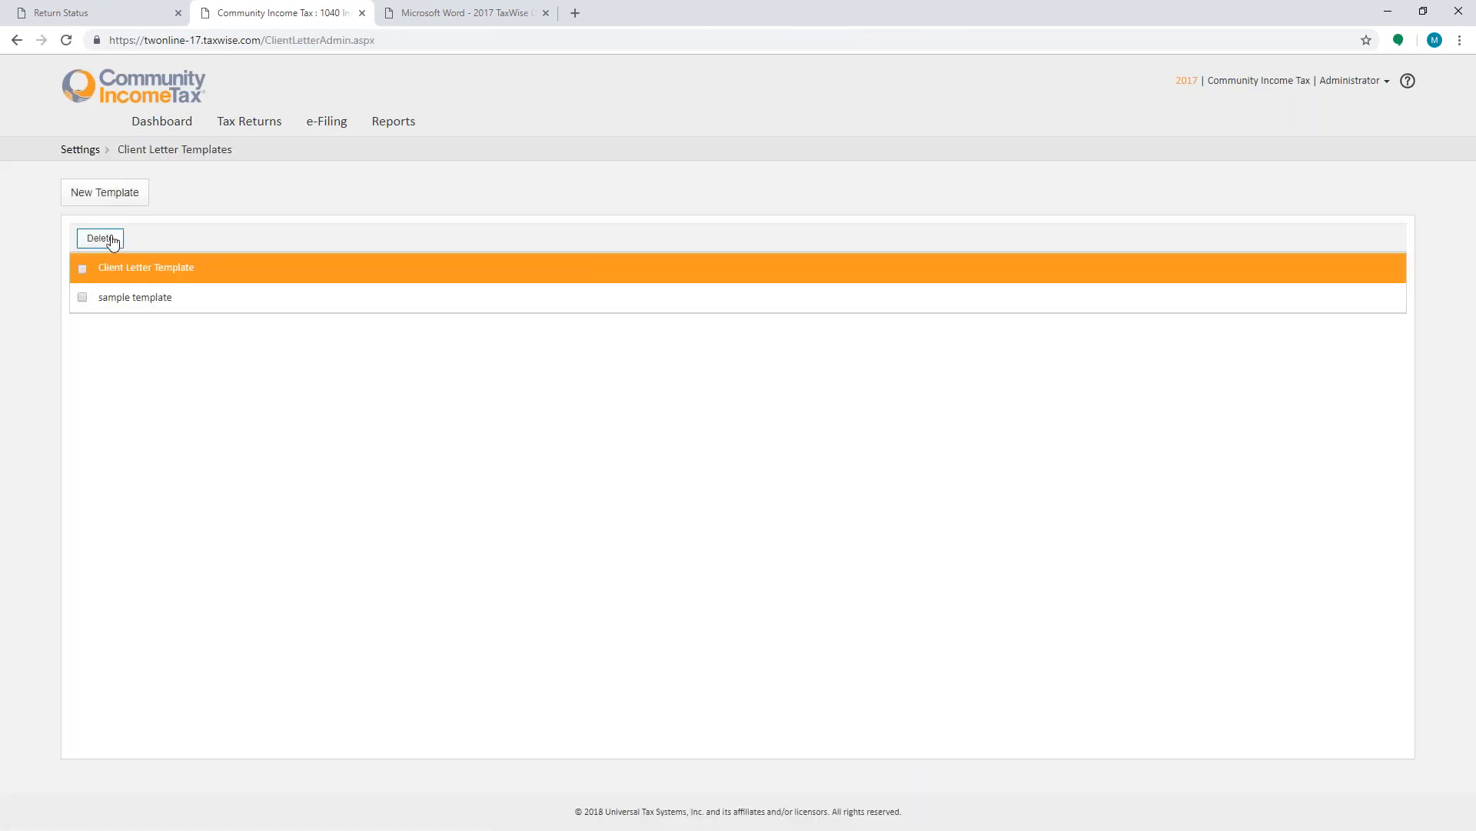
pyautogui.click(104, 197)
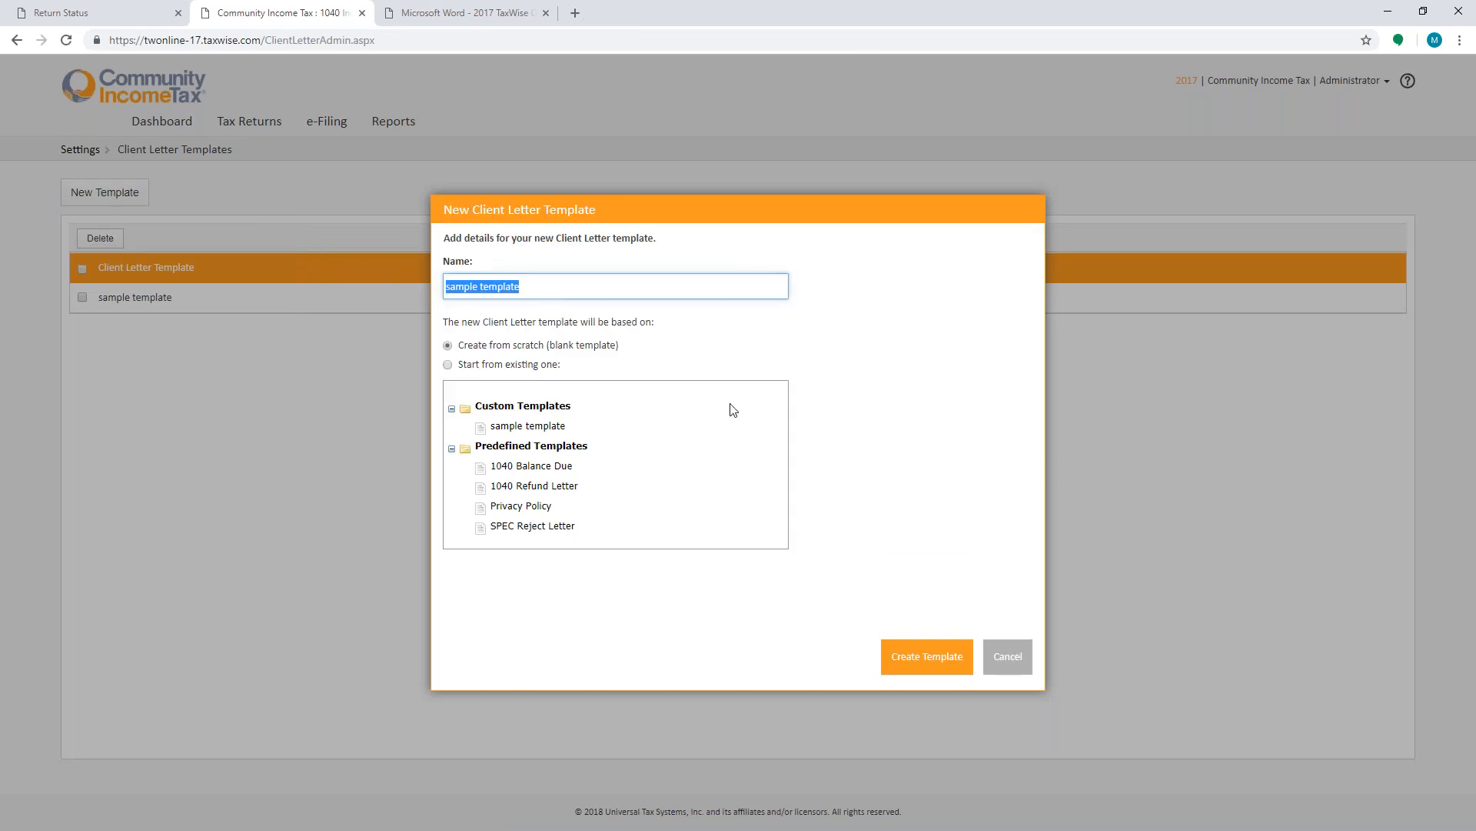
pyautogui.write('State')
pyautogui.click(904, 669)
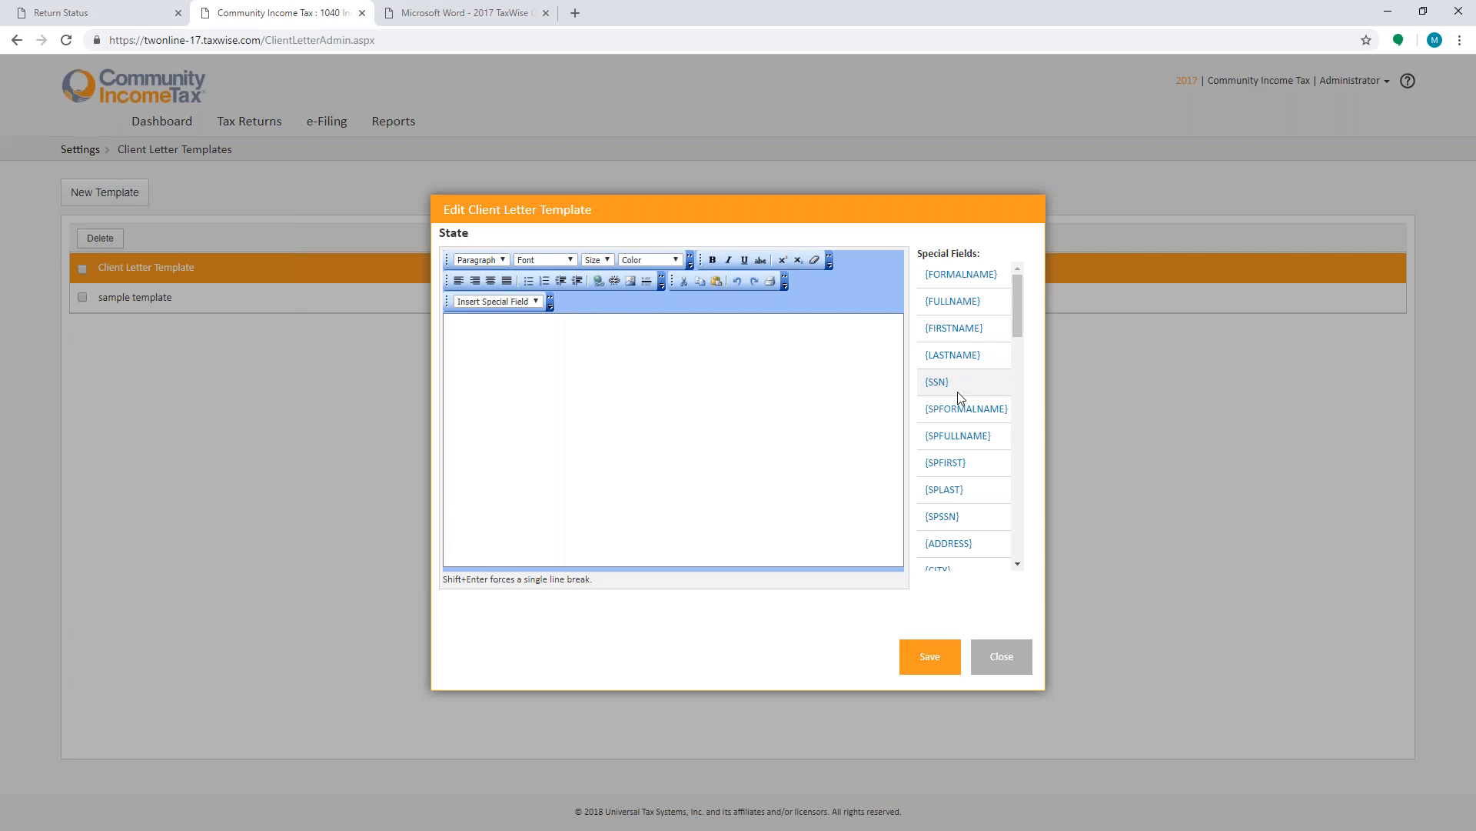
# - Browse the list of special fields available in the client letter template editor
pyautogui.scroll(-3, 981, 496)
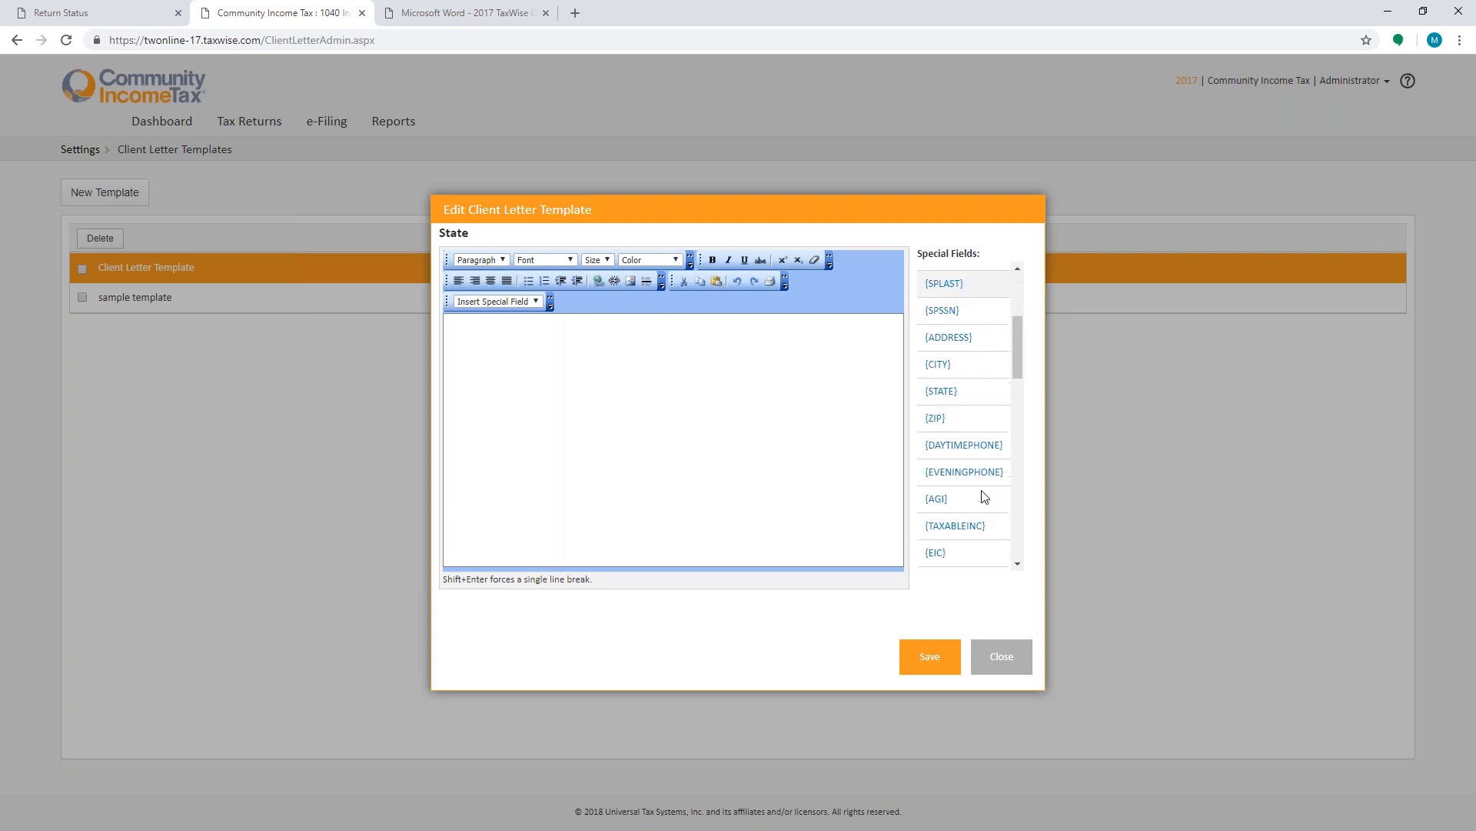
pyautogui.scroll(-3, 981, 496)
pyautogui.scroll(-3, 945, 454)
pyautogui.scroll(-5, 940, 453)
pyautogui.scroll(-3, 940, 454)
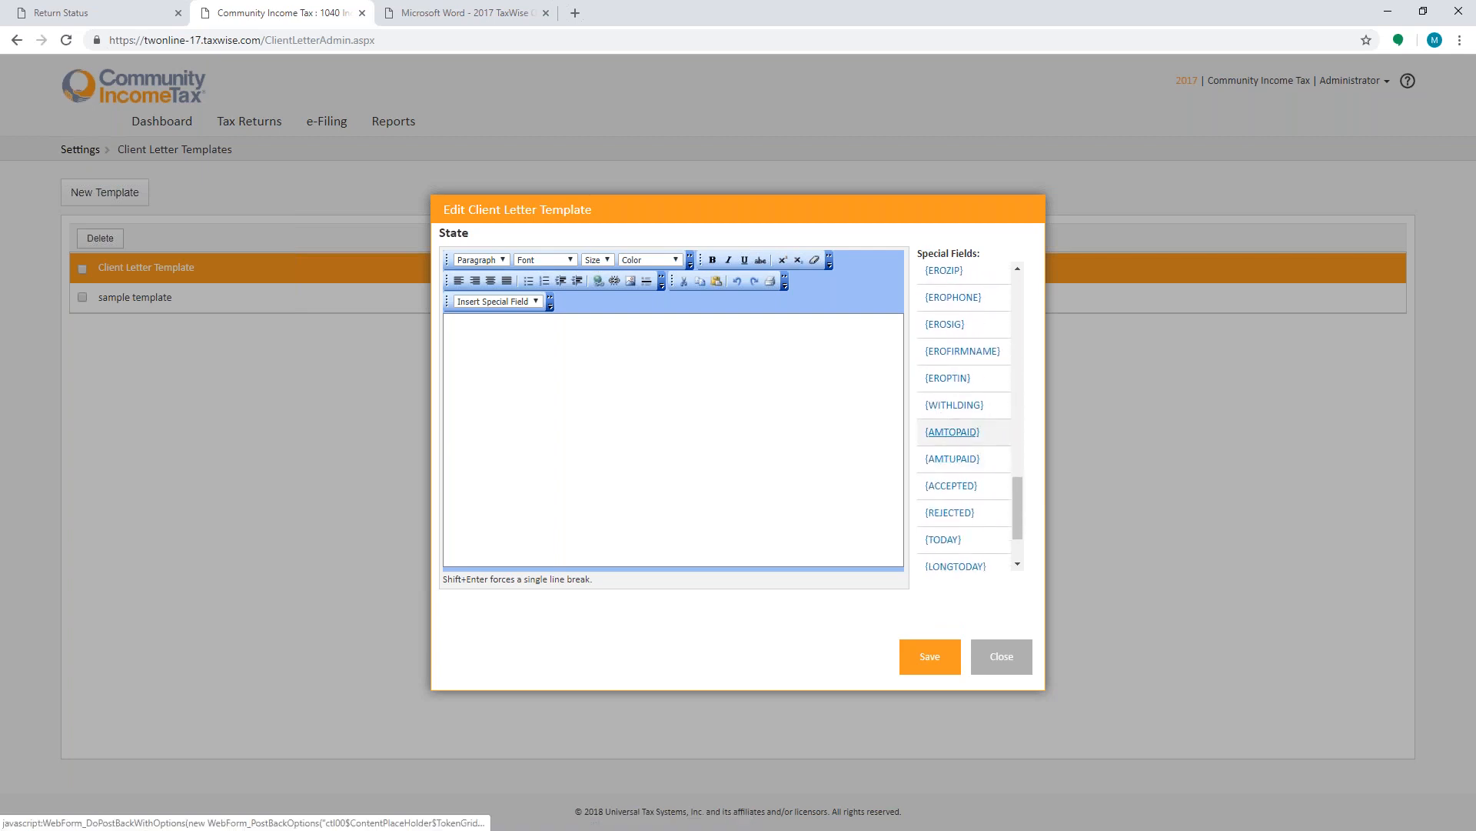
pyautogui.scroll(-3, 979, 439)
pyautogui.scroll(-1, 982, 439)
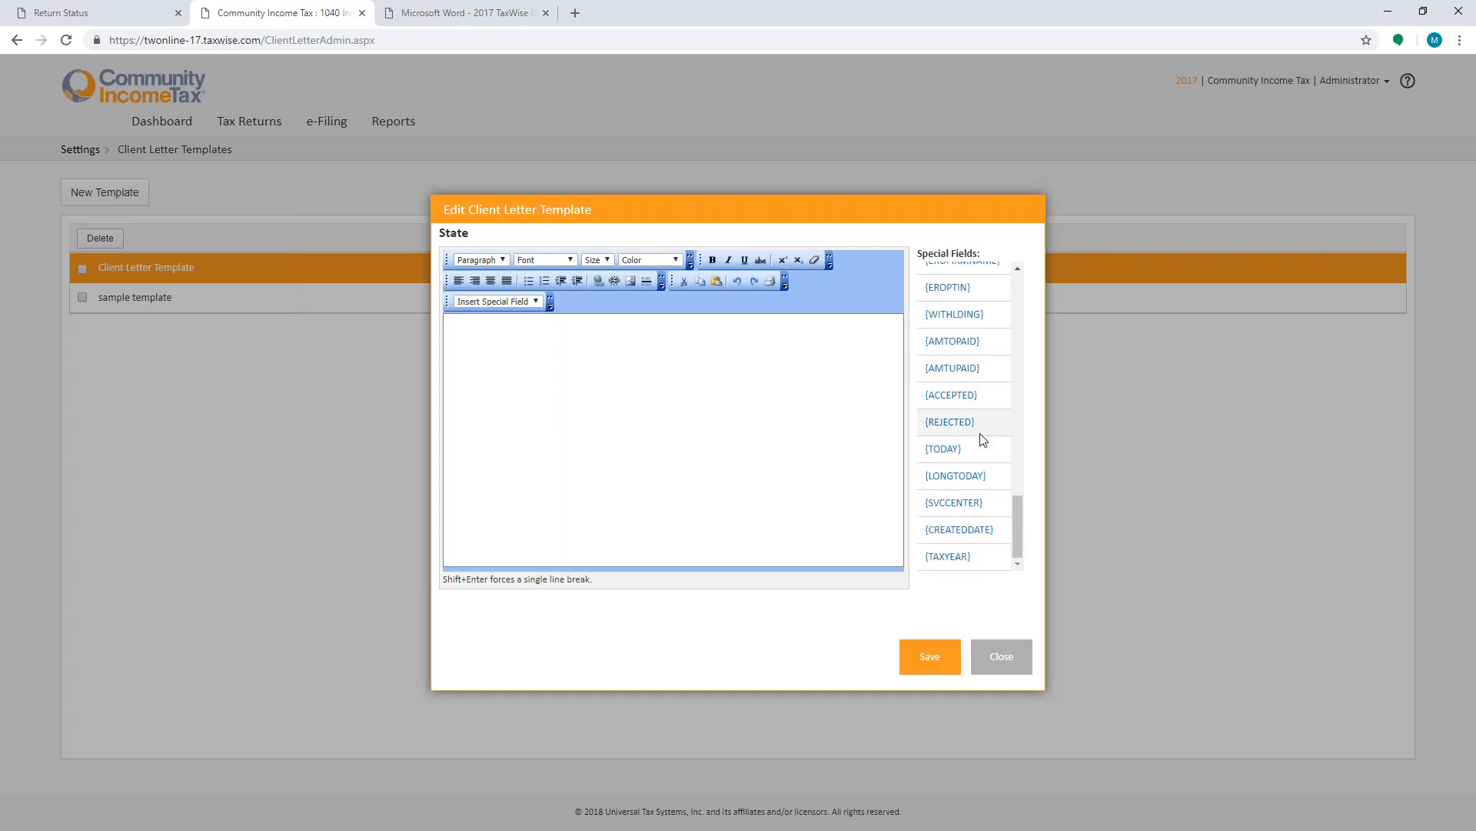
pyautogui.scroll(9, 982, 439)
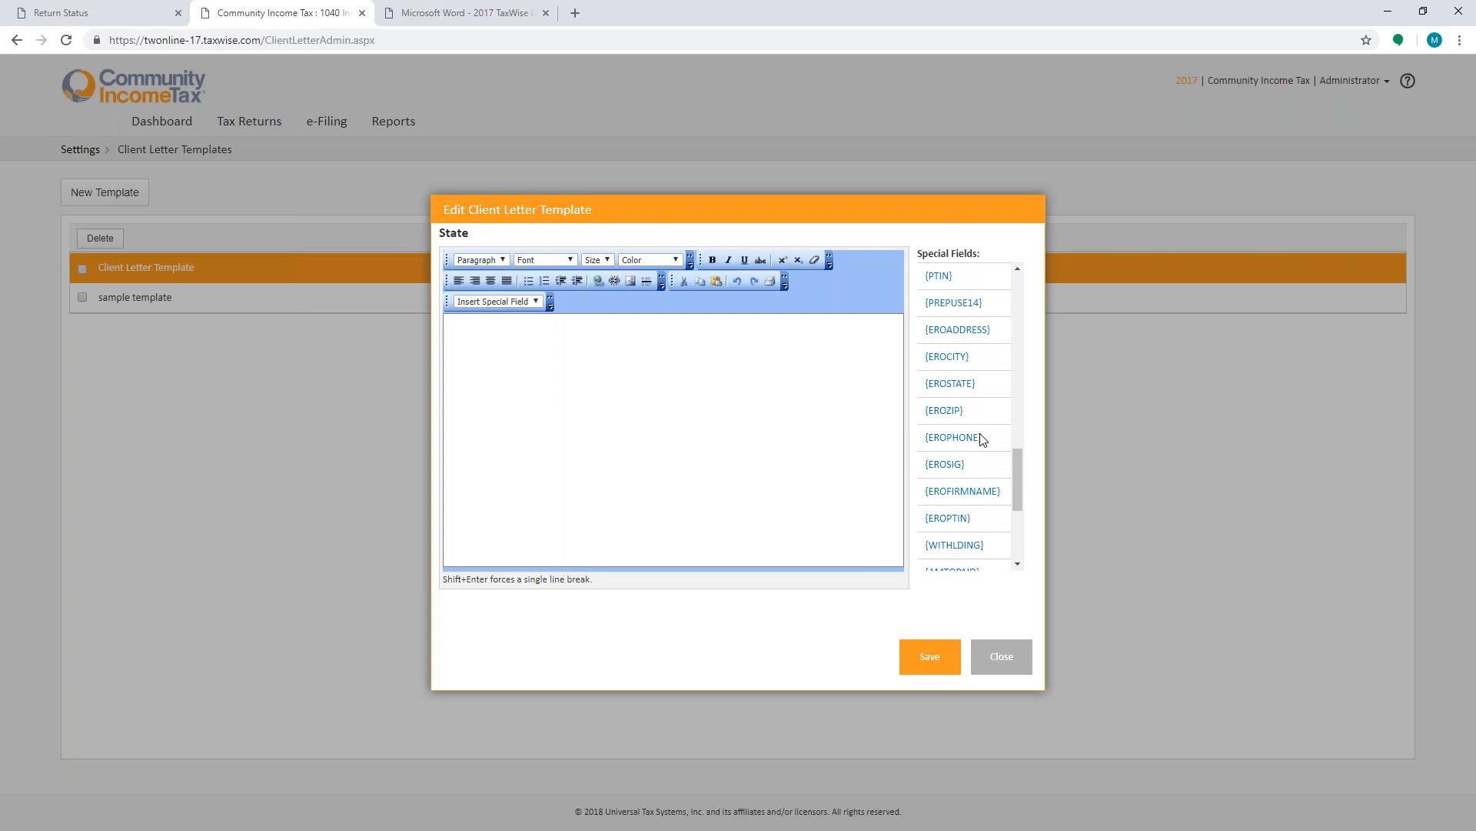
pyautogui.scroll(6, 982, 438)
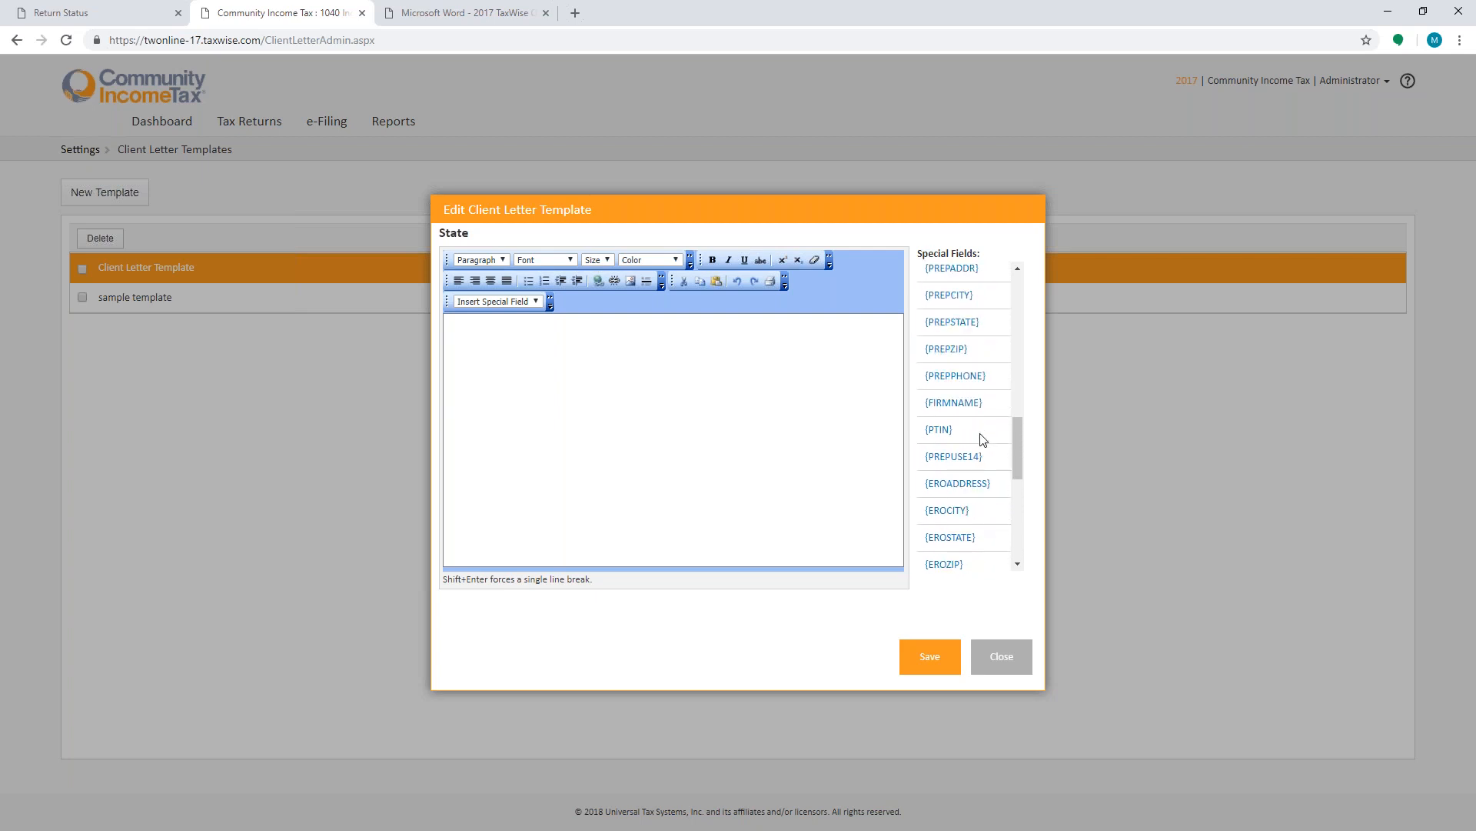
pyautogui.scroll(6, 982, 438)
pyautogui.scroll(3, 983, 438)
pyautogui.scroll(3, 982, 439)
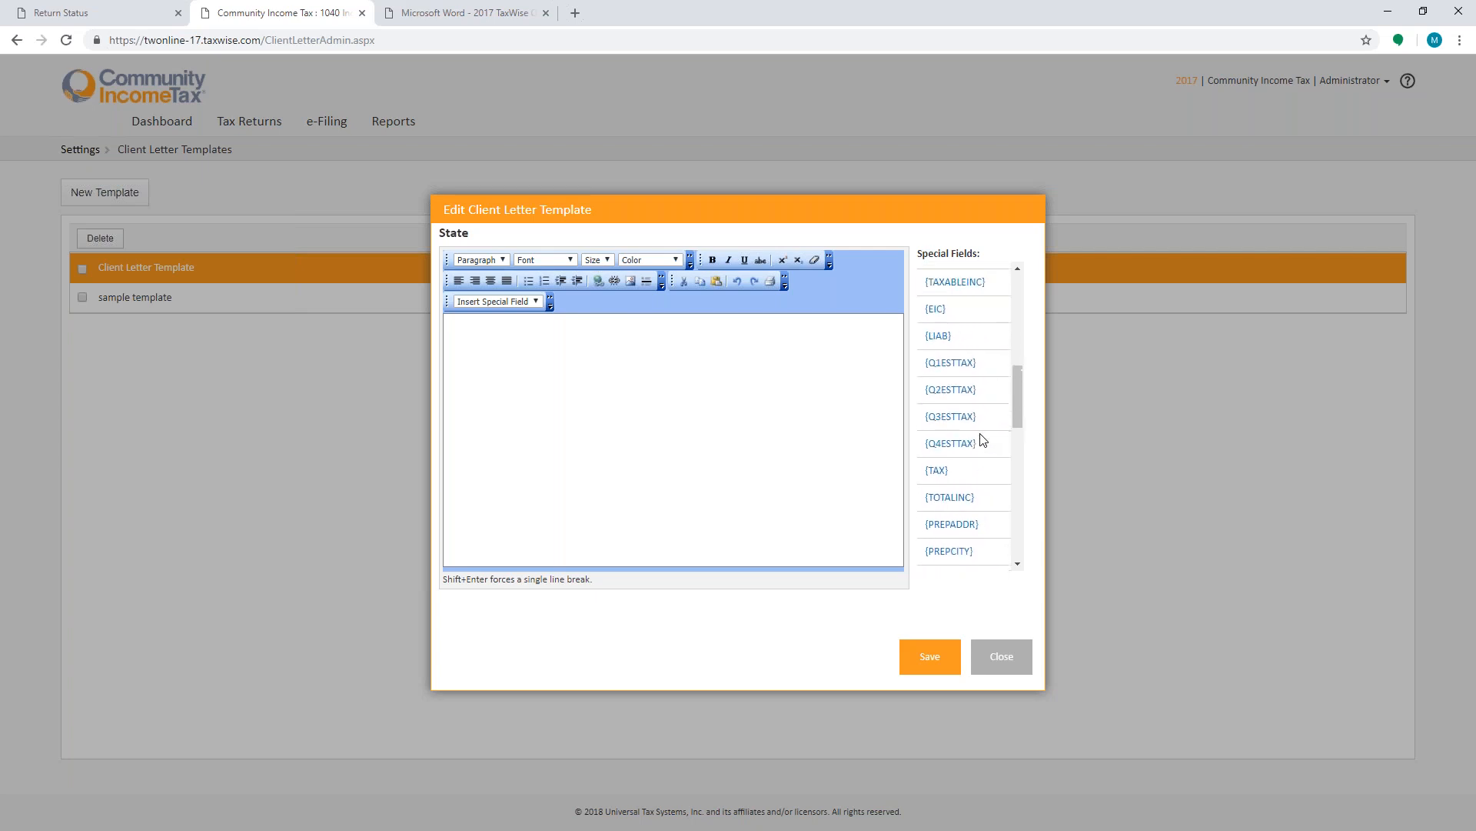
# - Close the client letter template editor, returning to the client letter templates list
pyautogui.scroll(6, 982, 439)
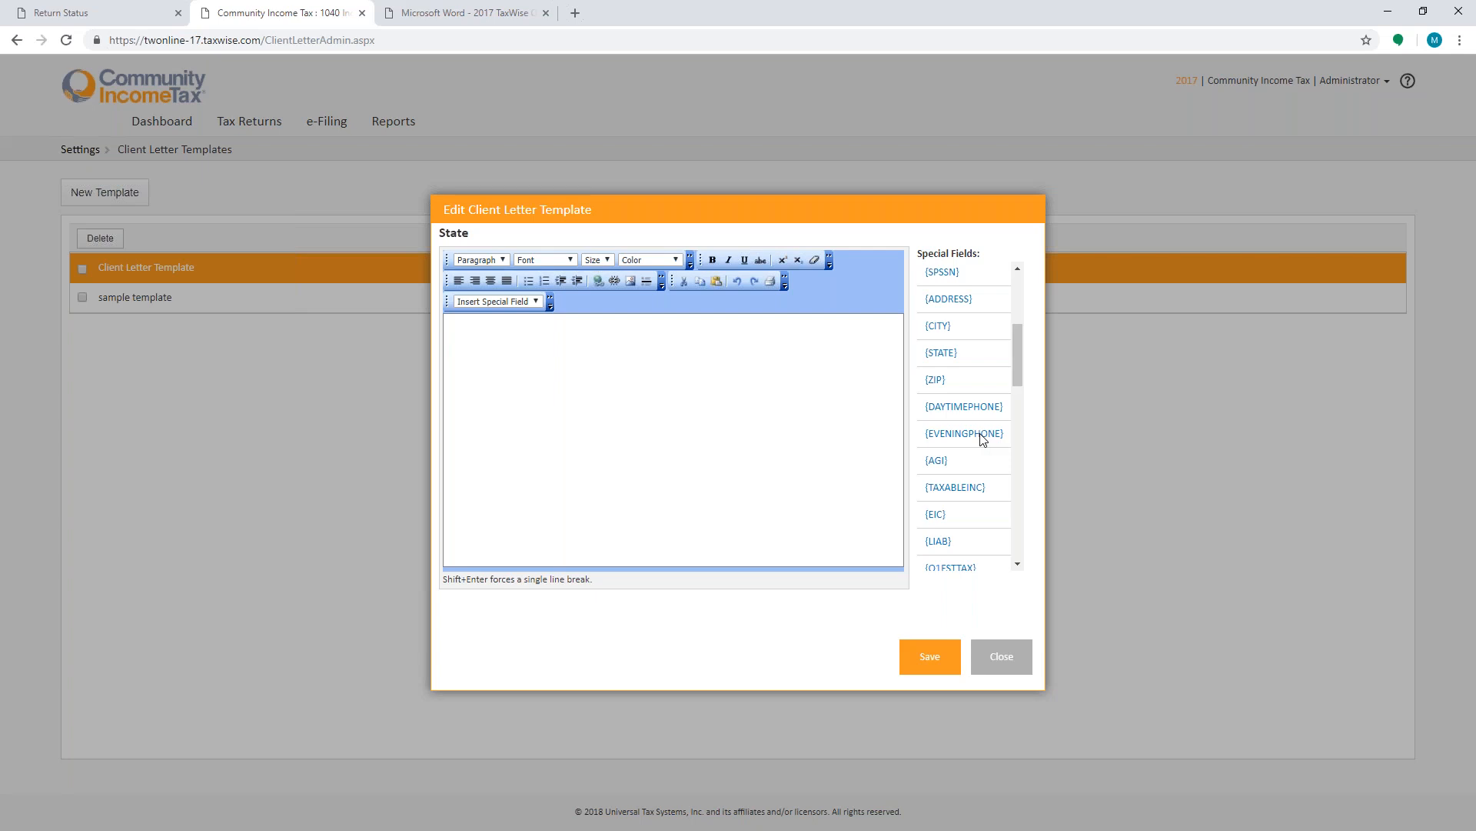
pyautogui.click(1022, 668)
pyautogui.click(932, 329)
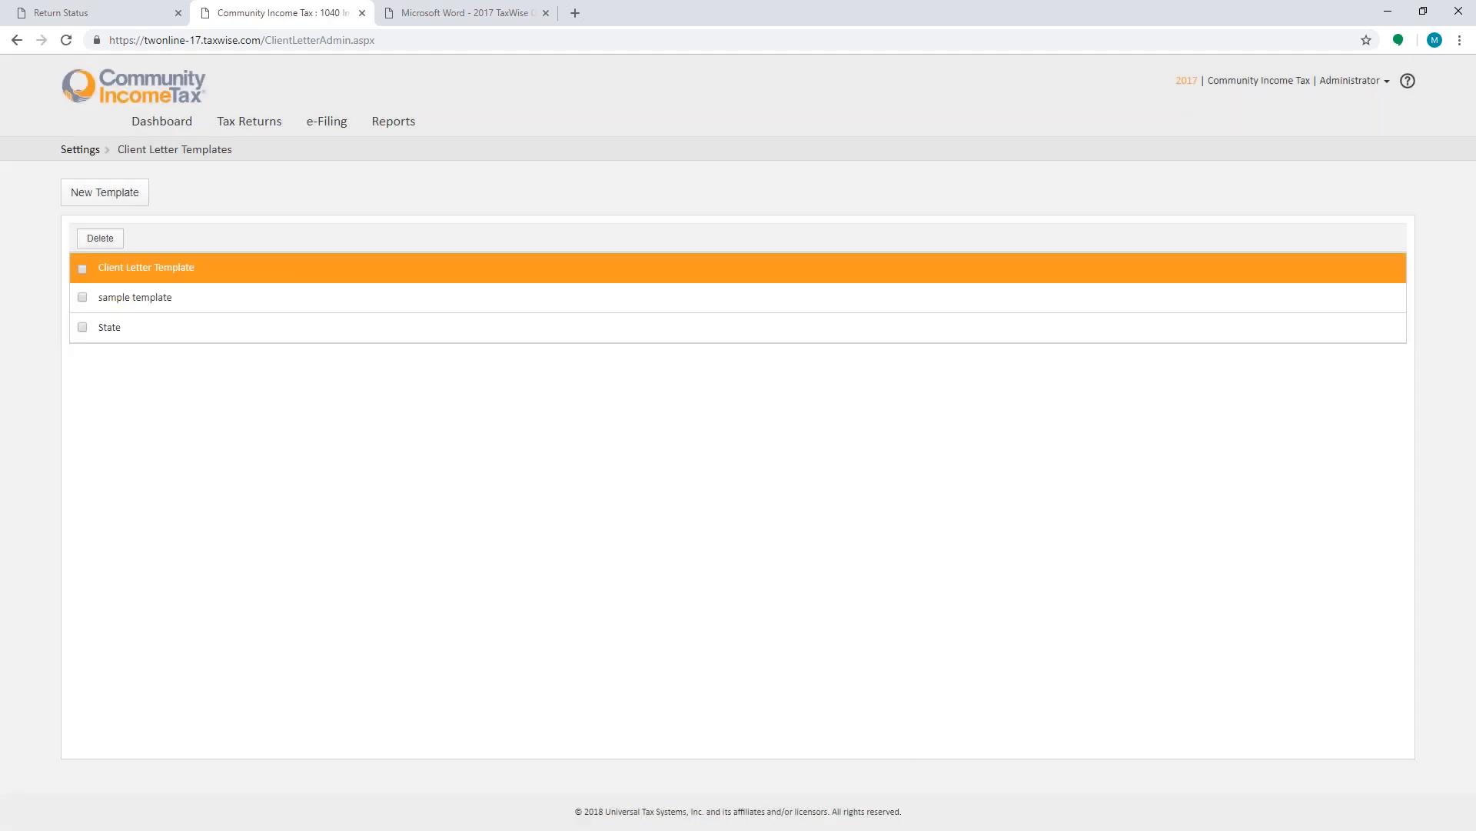
# - Return to the Dashboard, then open the second client's return from the Tax Returns list
pyautogui.click(169, 126)
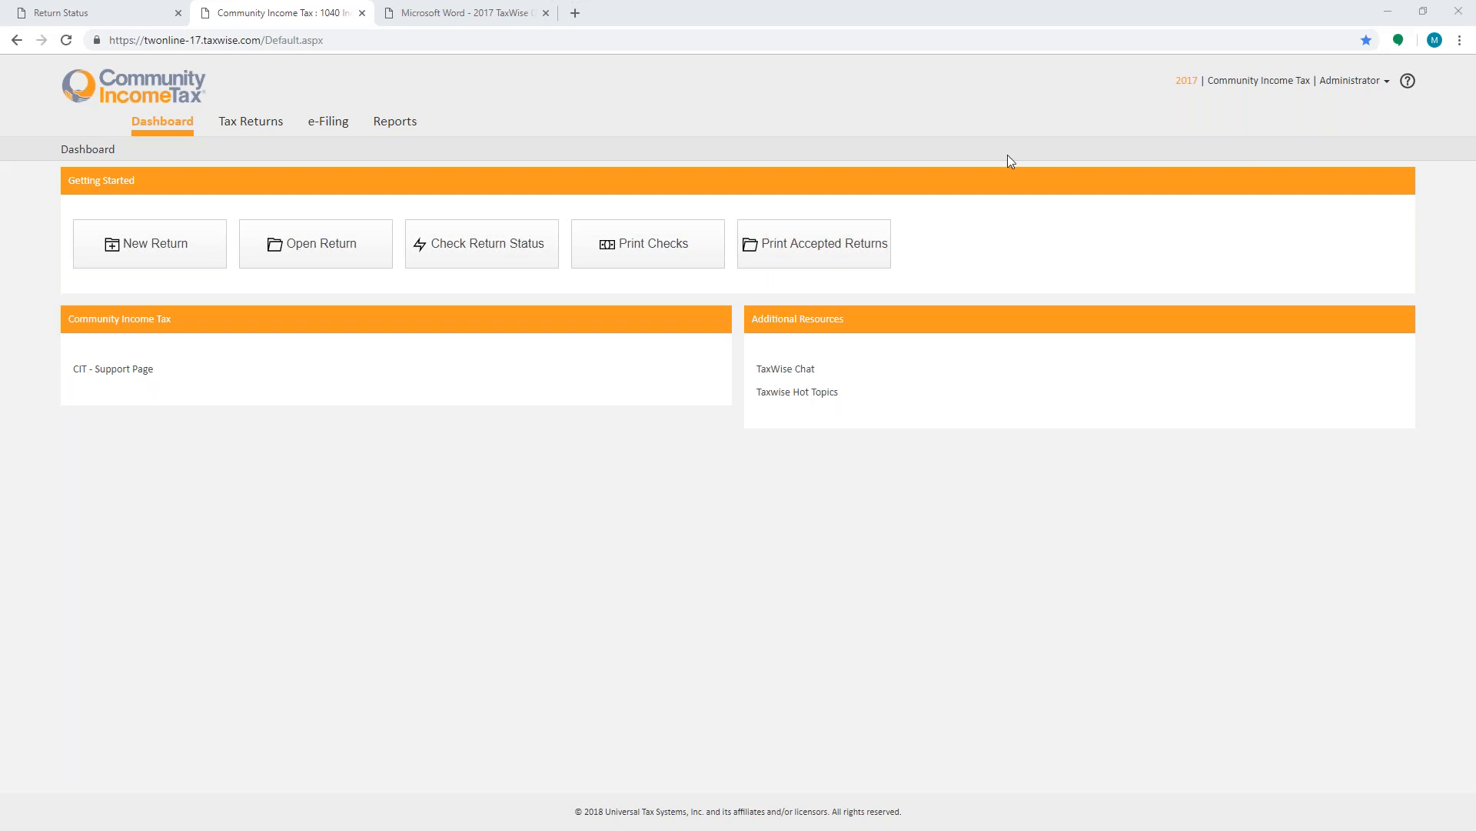
pyautogui.click(314, 251)
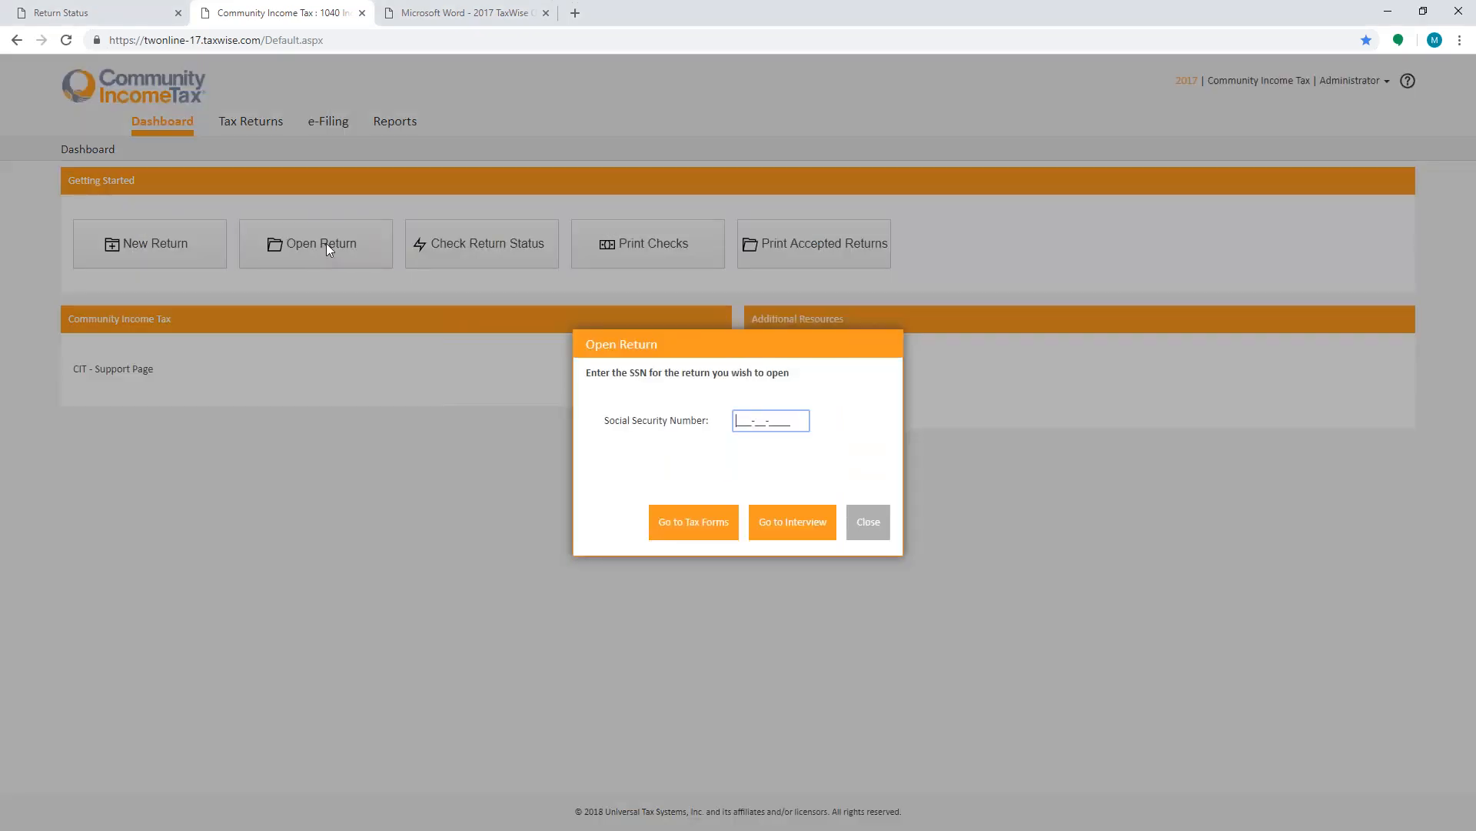
pyautogui.click(865, 527)
pyautogui.click(248, 127)
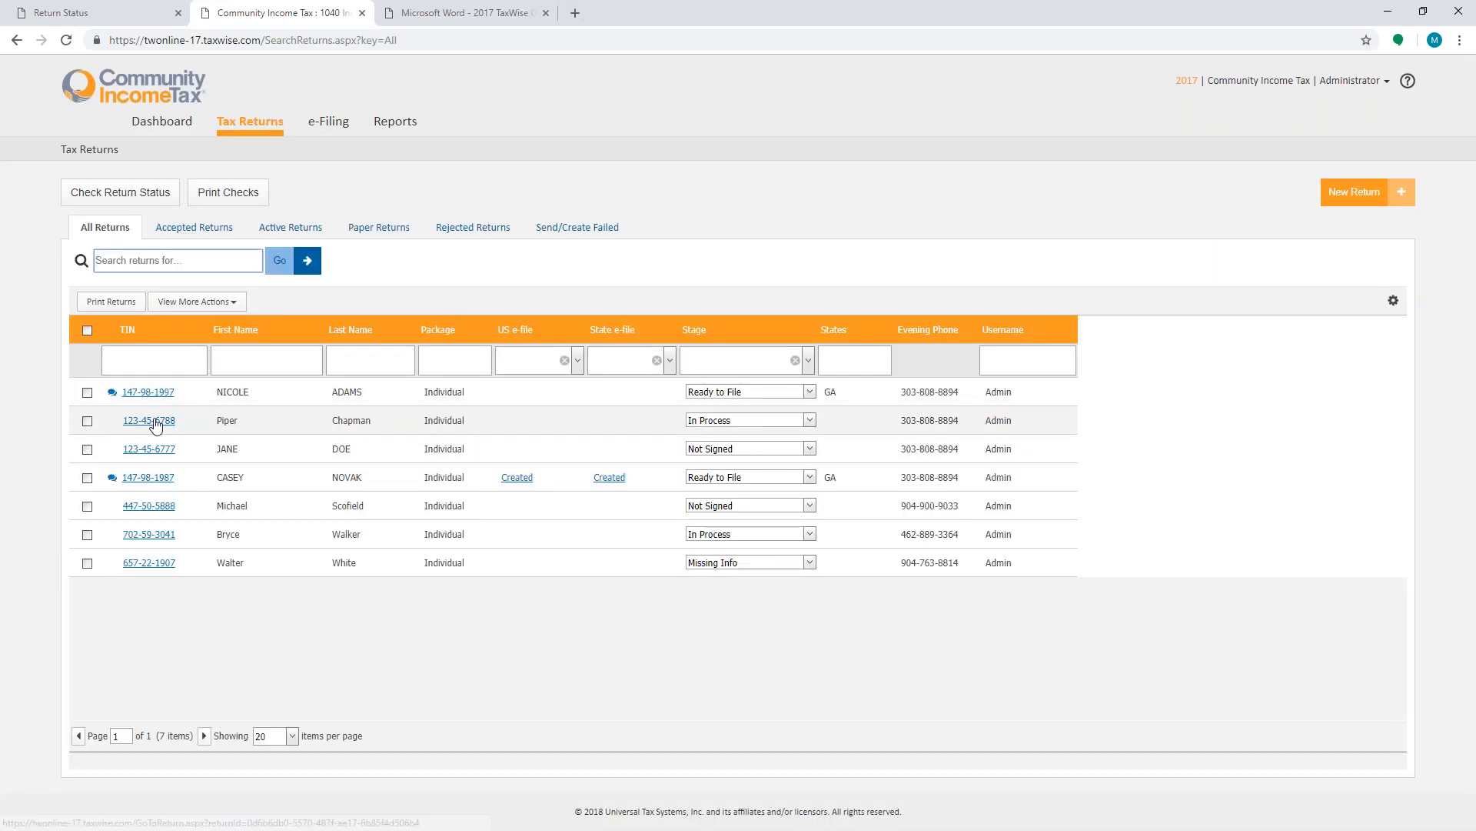
pyautogui.click(155, 422)
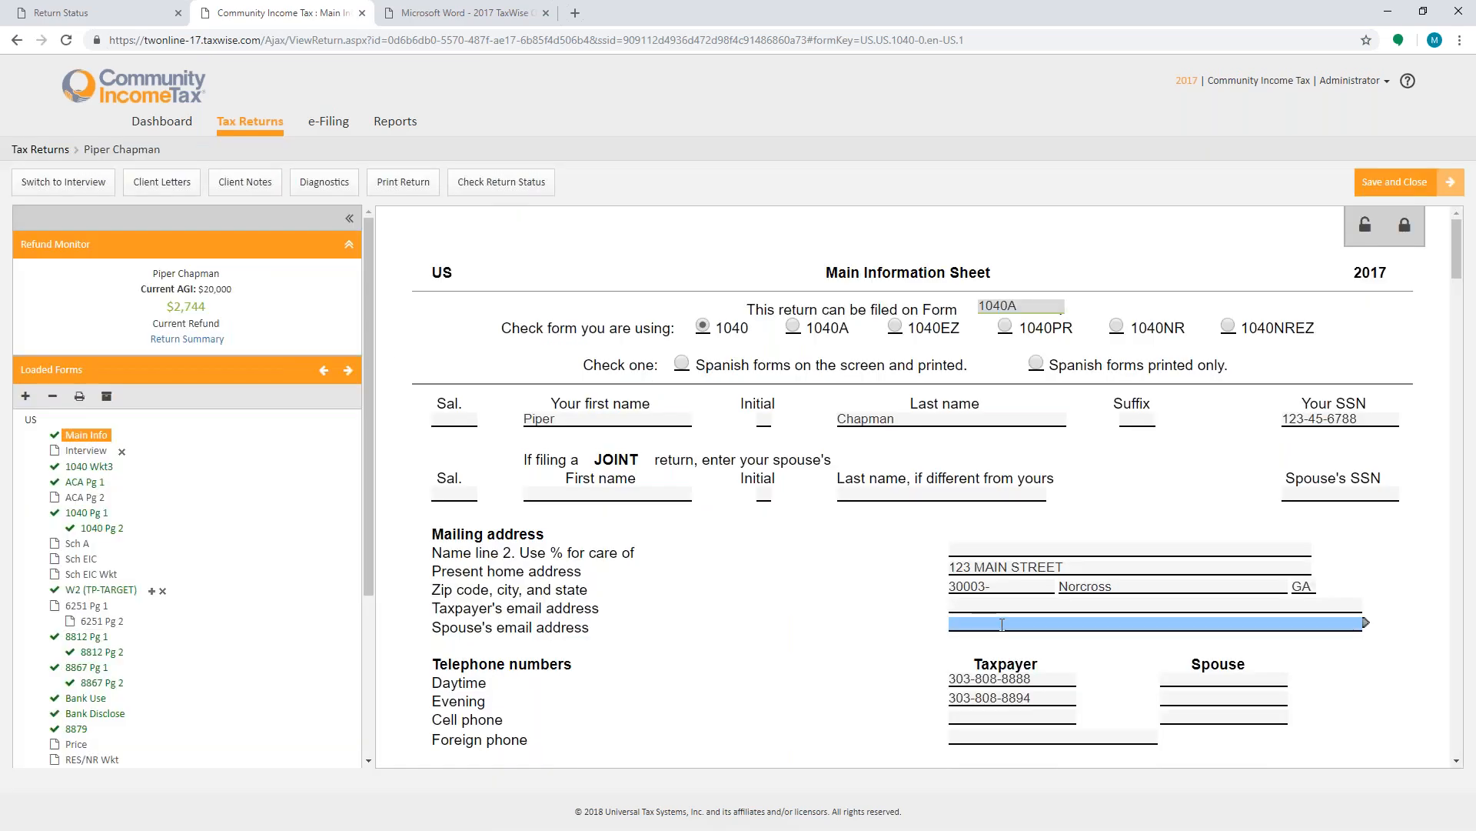
# - Review the Main Information Sheet's filing, state and bank sections and the Republic Bank Rep App form
pyautogui.scroll(-15, 1002, 624)
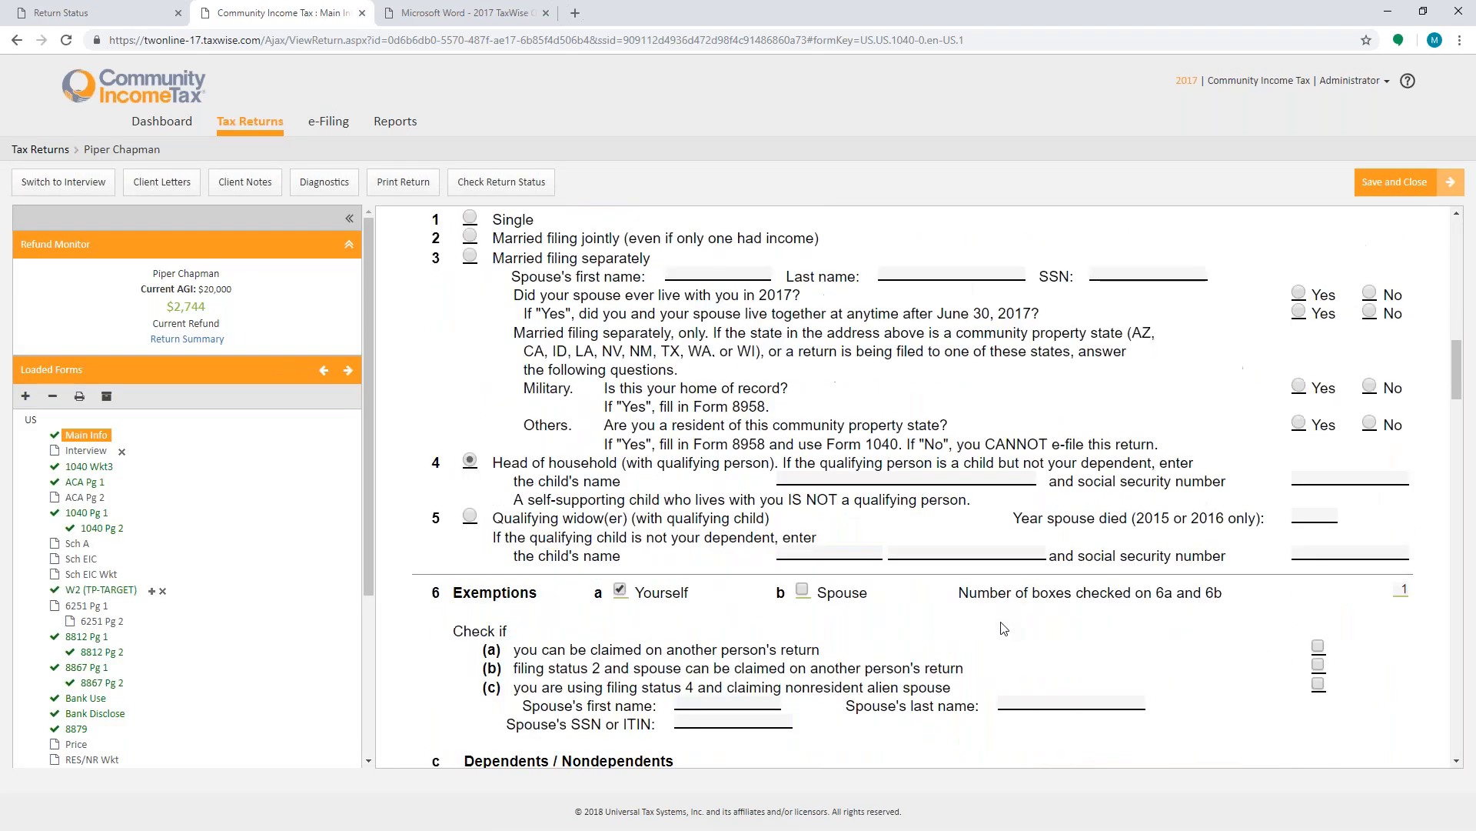
pyautogui.scroll(-10, 1004, 628)
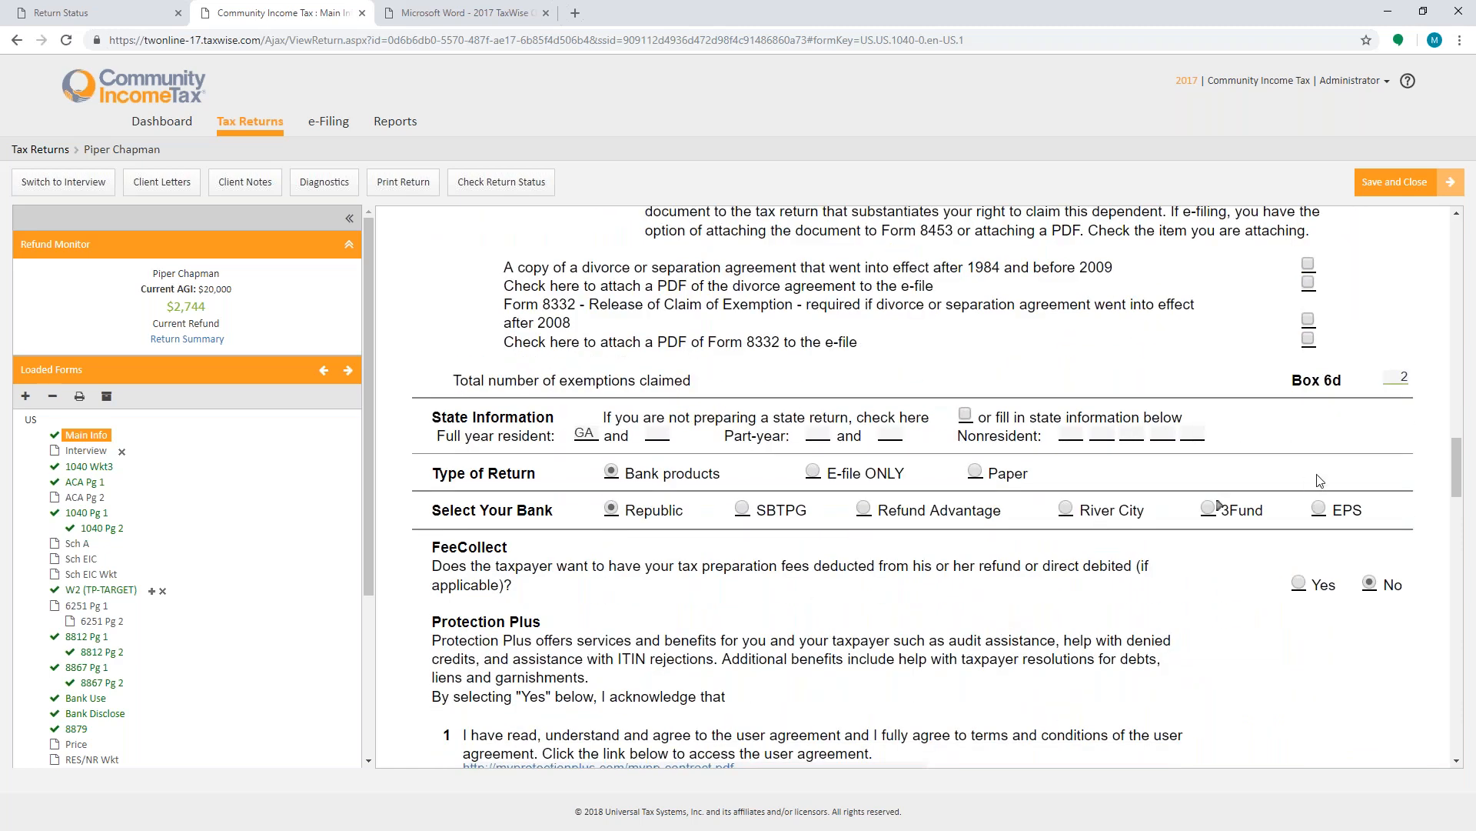
pyautogui.scroll(-2, 327, 646)
pyautogui.scroll(-2, 327, 646)
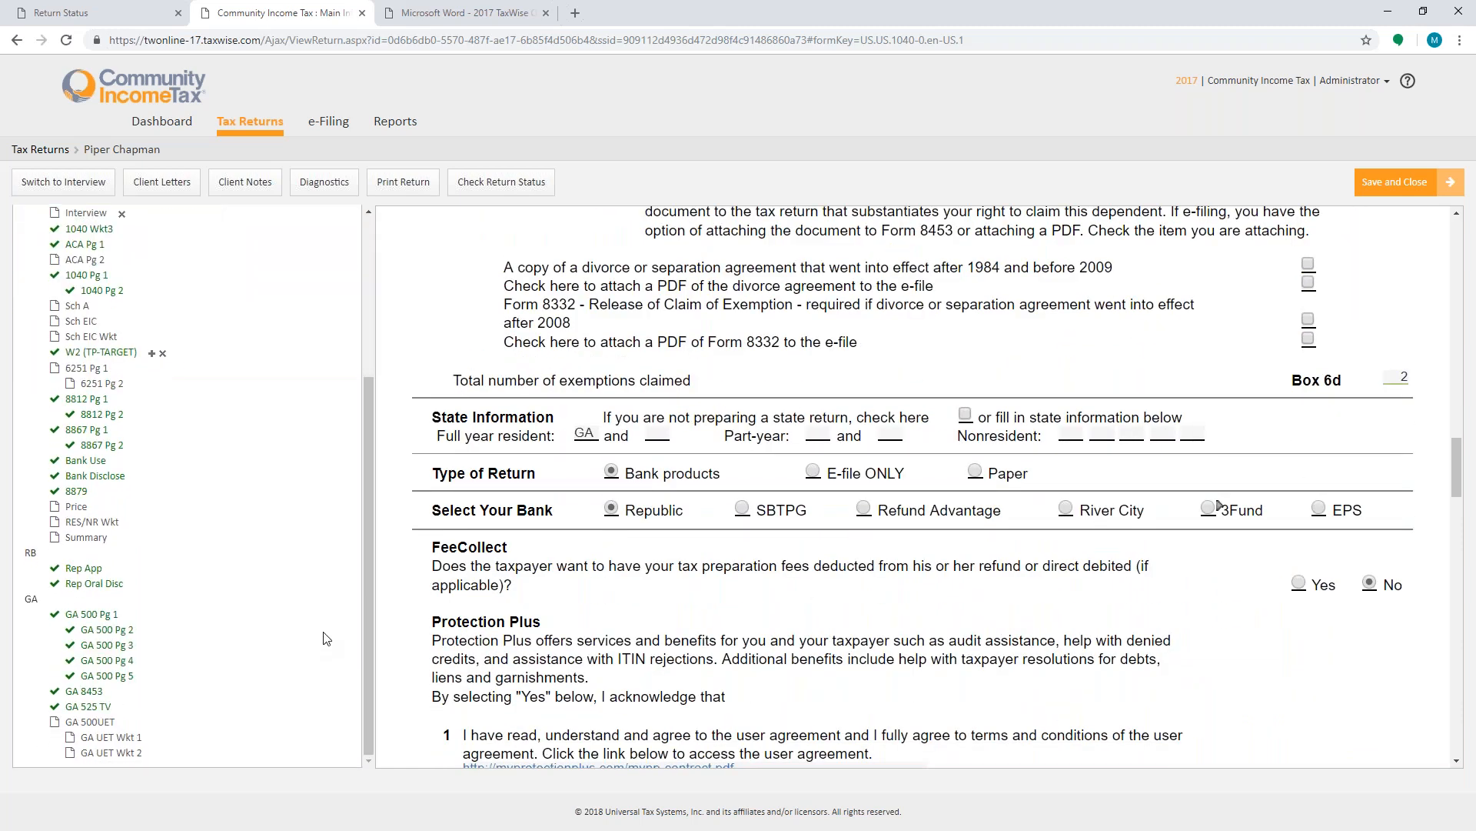
pyautogui.scroll(-3, 988, 675)
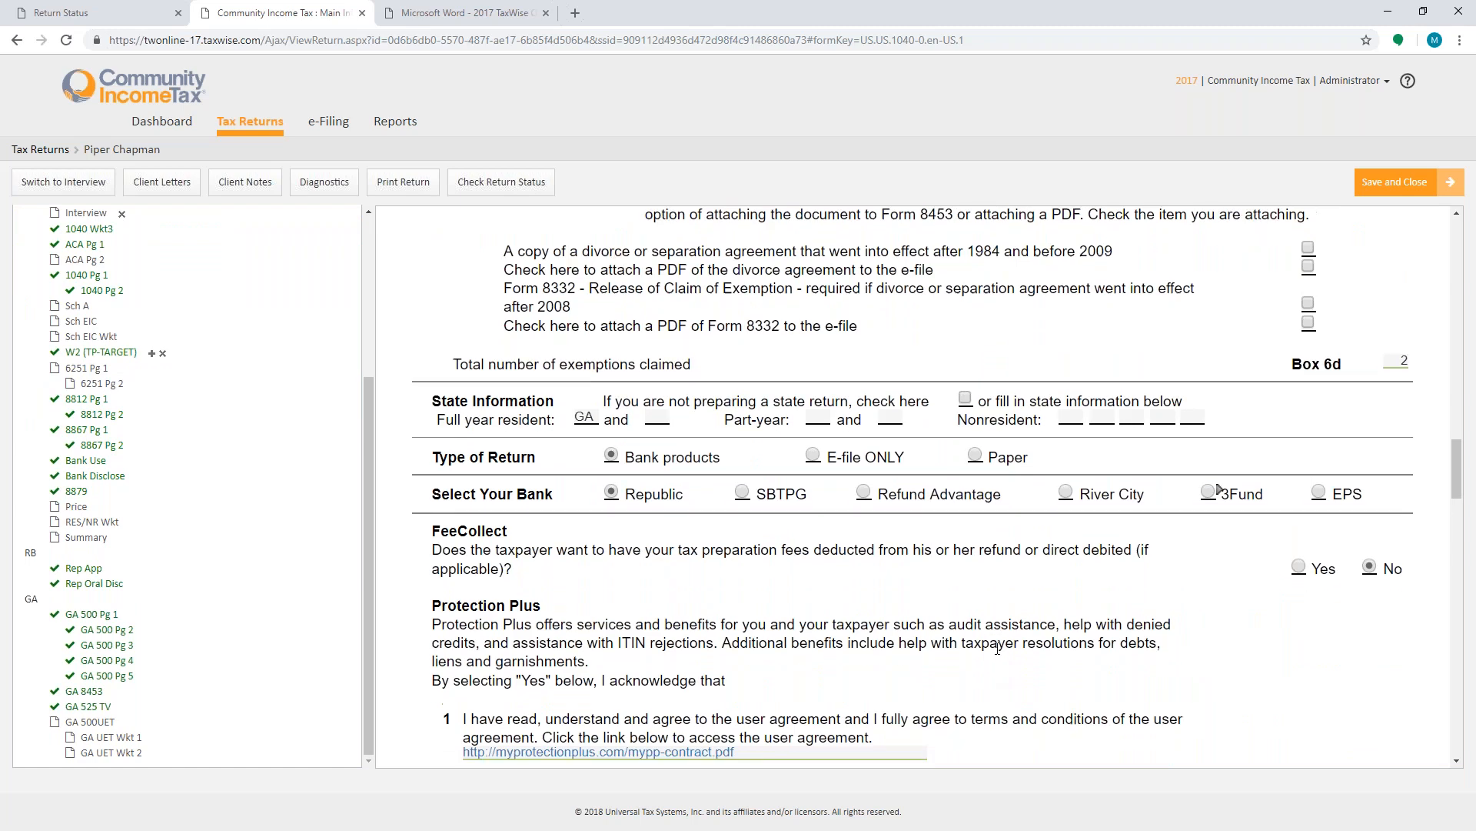
pyautogui.click(83, 568)
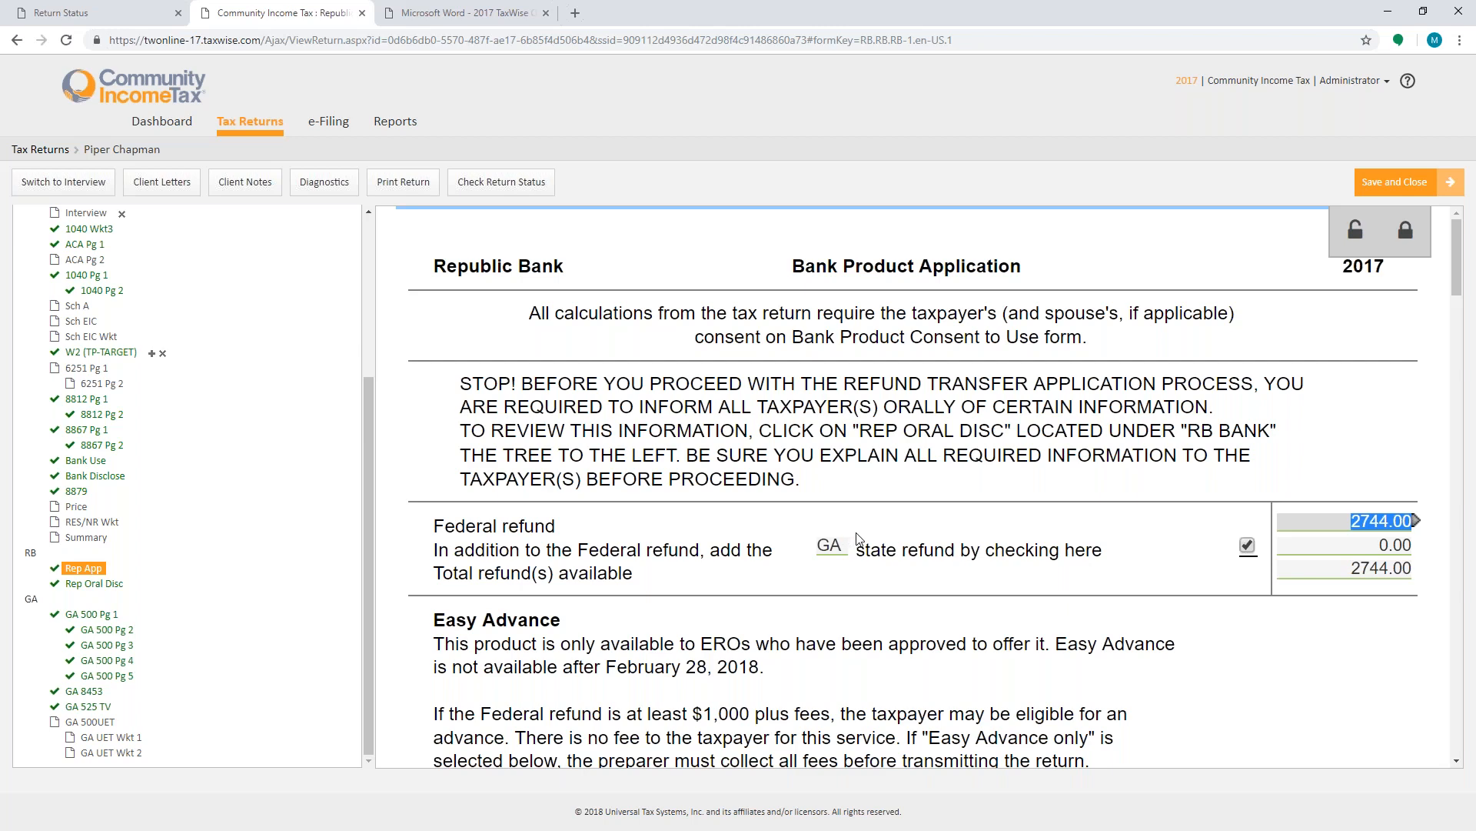
pyautogui.scroll(-7, 859, 538)
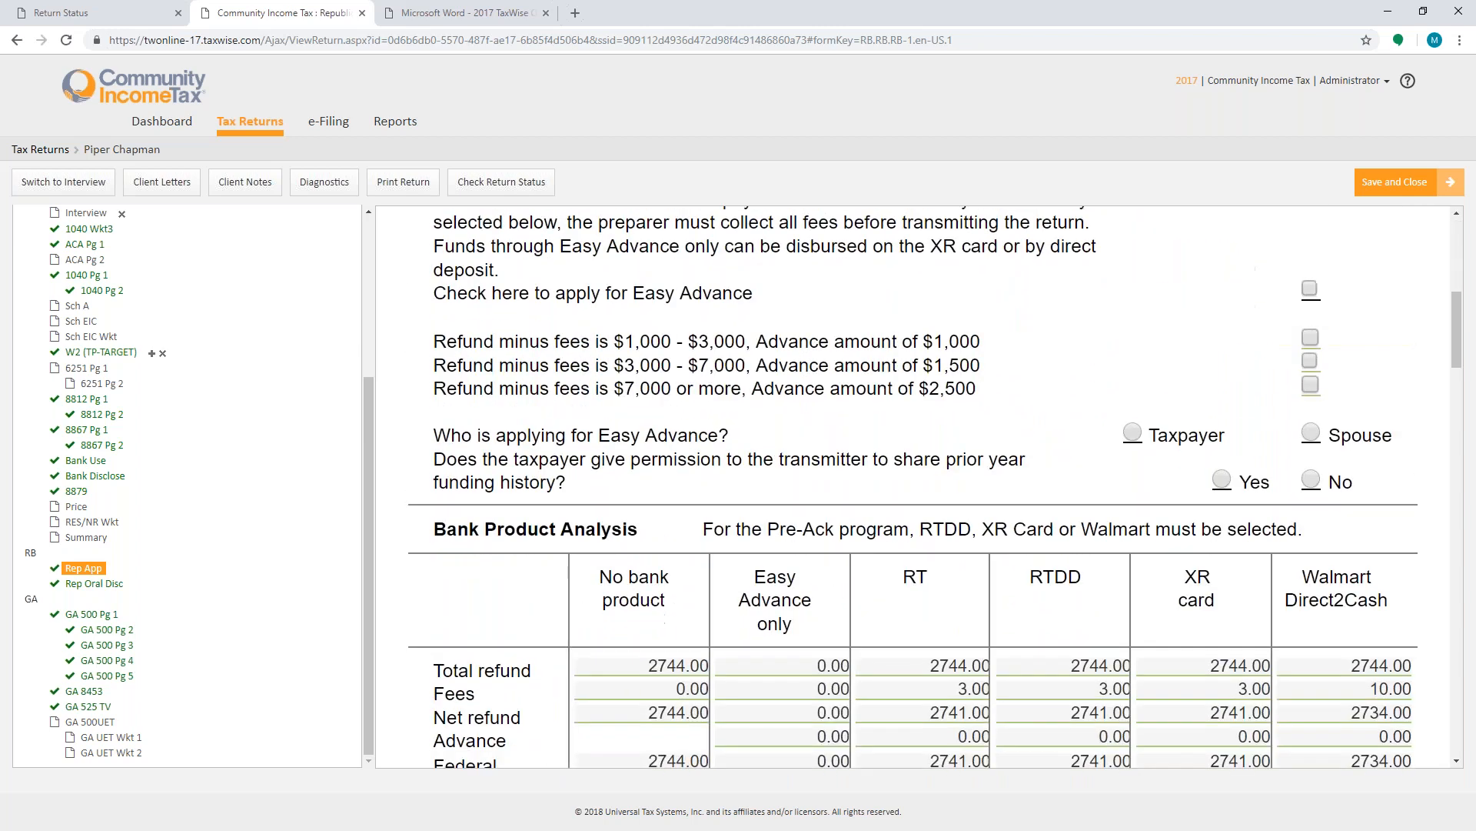
pyautogui.scroll(-10, 935, 488)
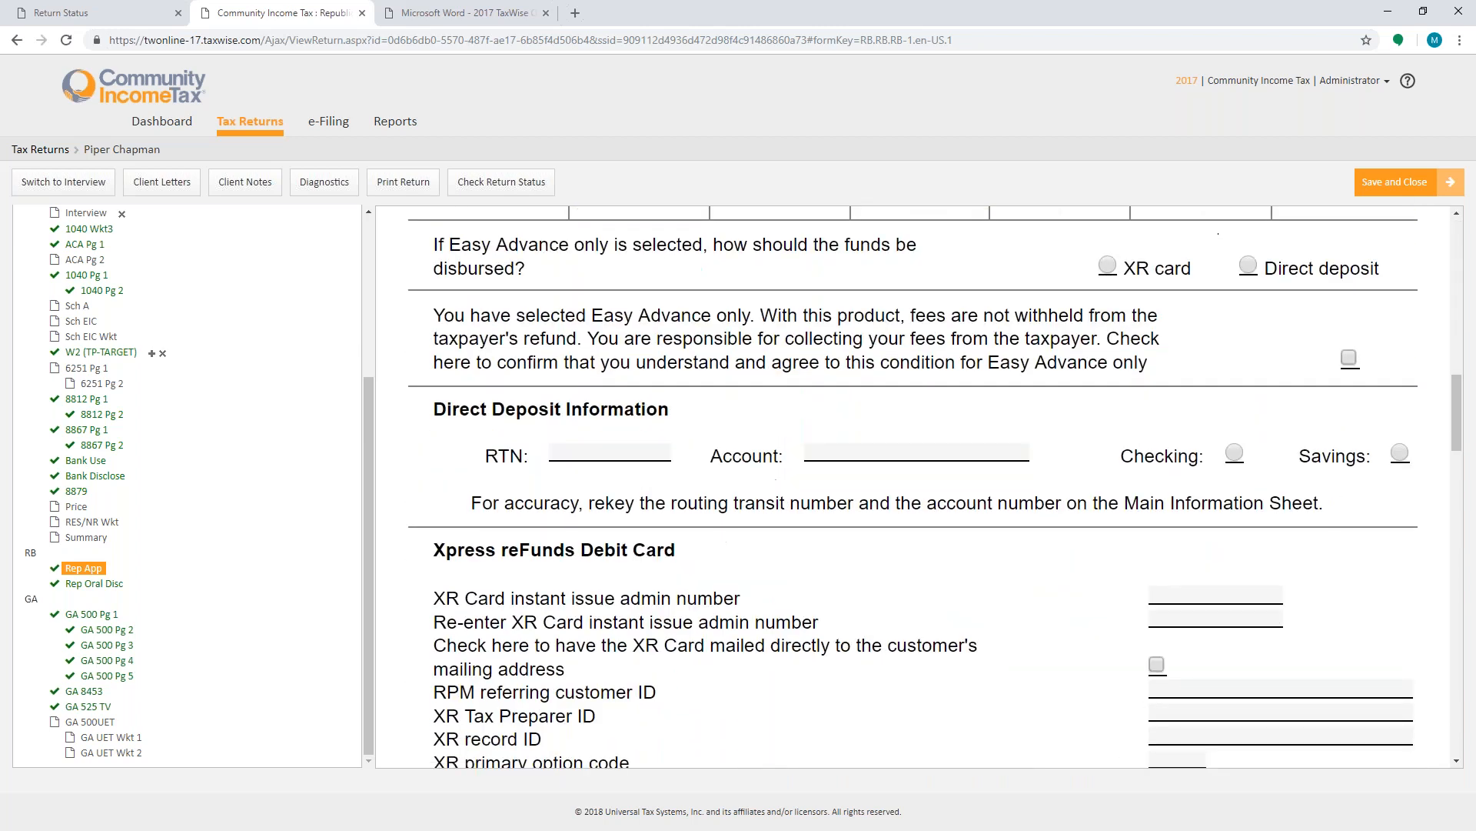
pyautogui.scroll(-13, 769, 493)
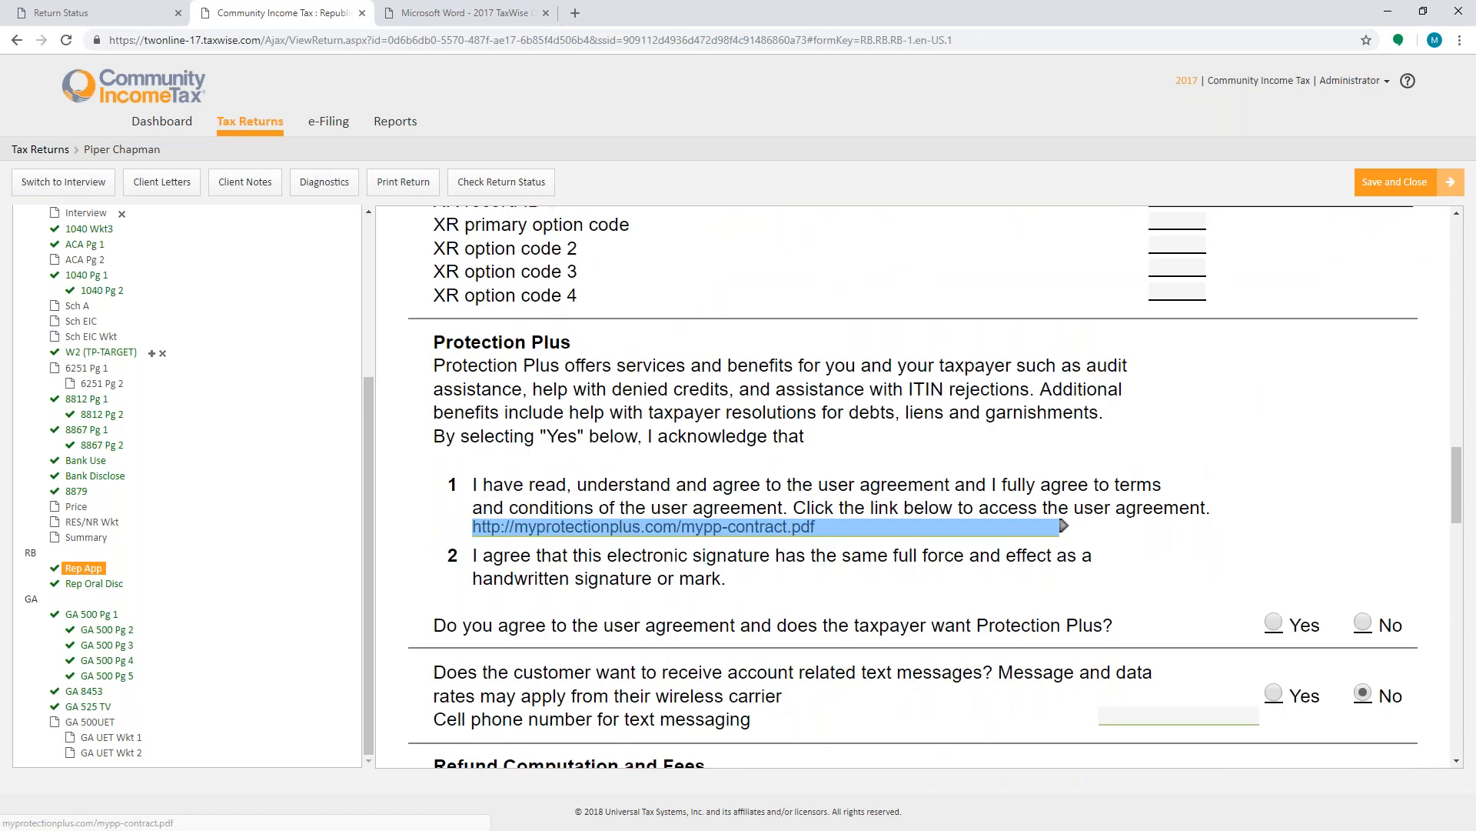
pyautogui.scroll(-4, 879, 538)
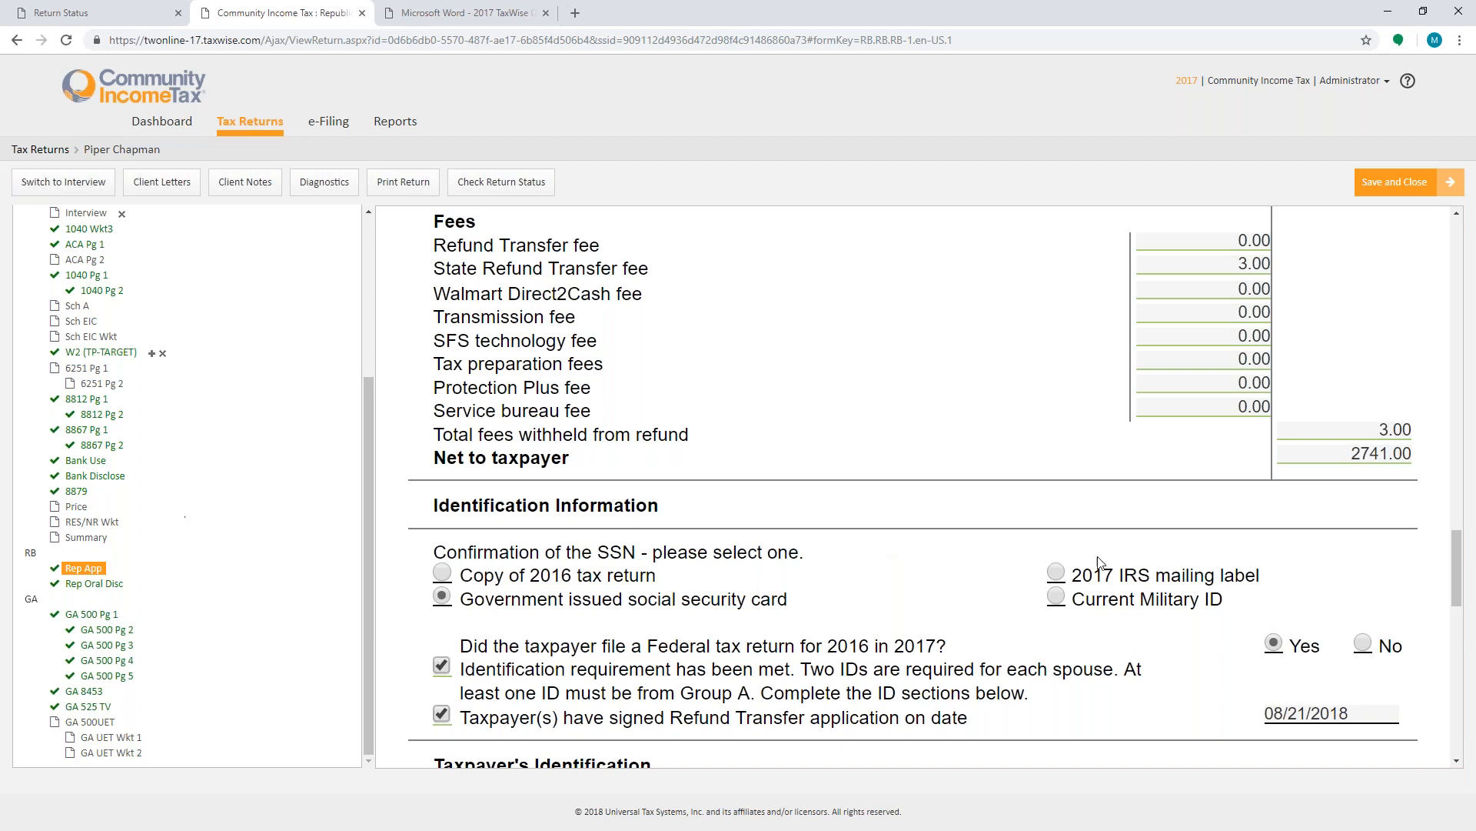
pyautogui.scroll(-12, 1098, 563)
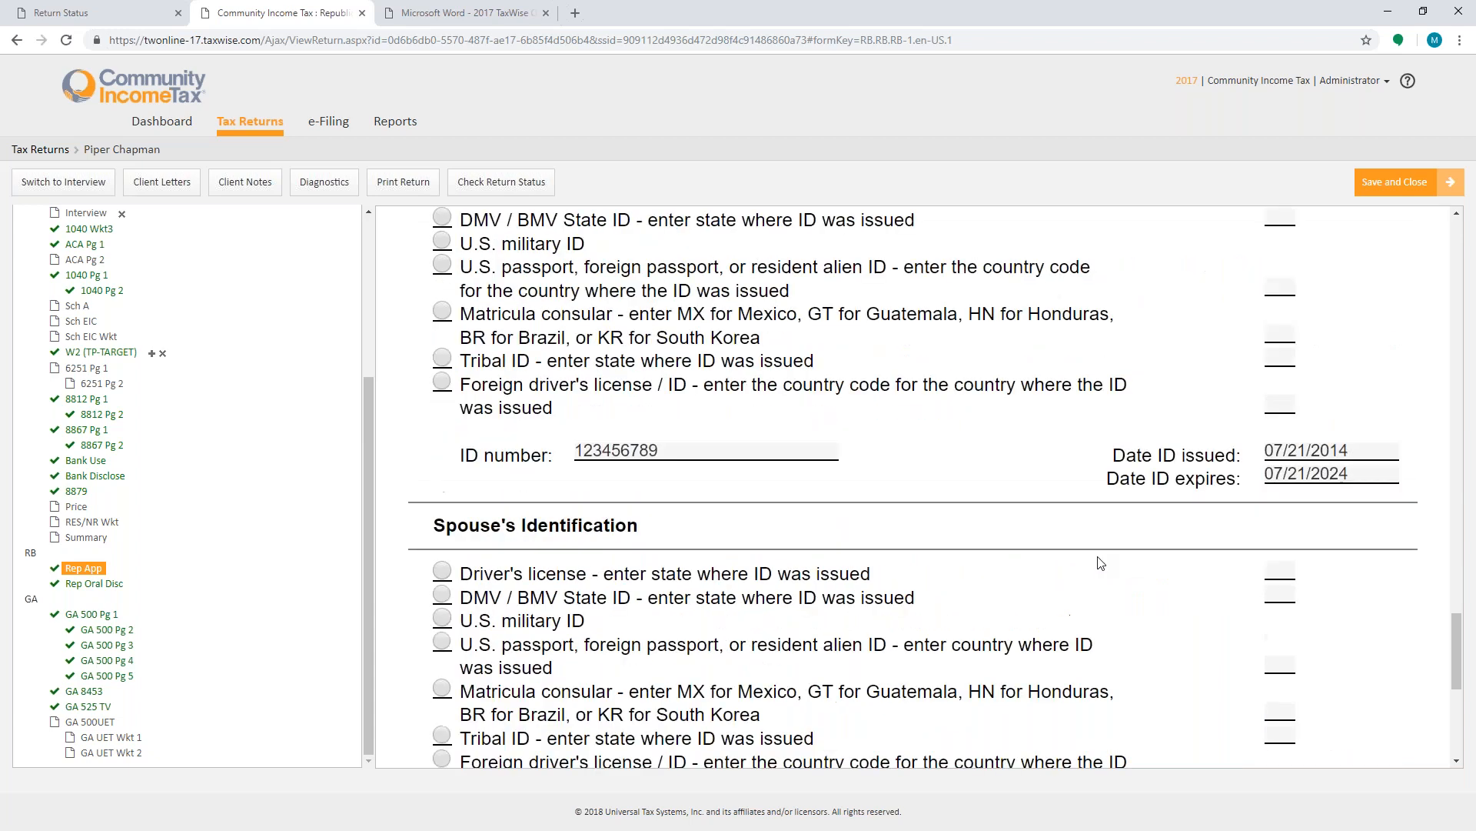
pyautogui.scroll(-3, 1099, 563)
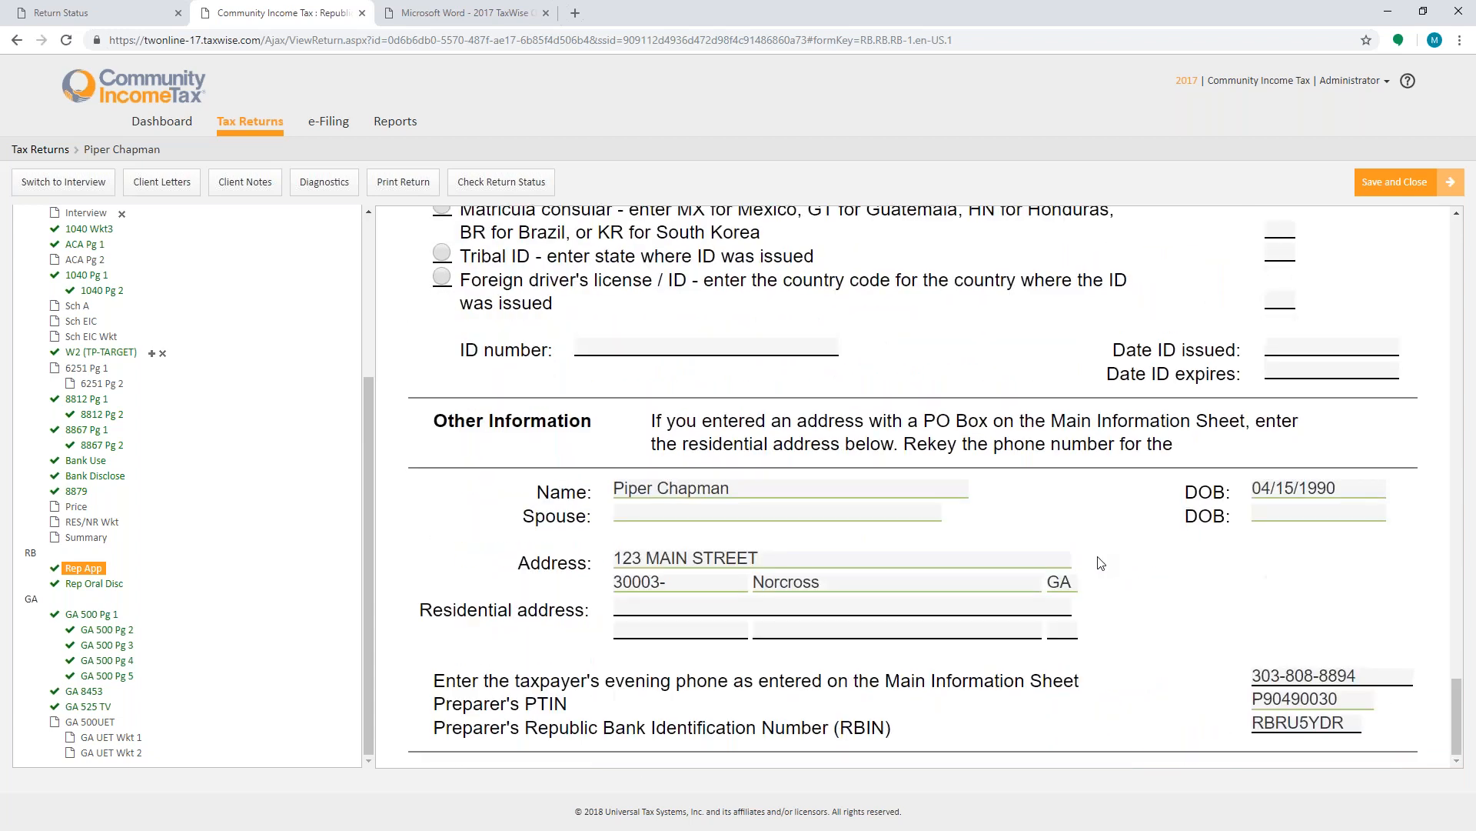
# - Look through the Rep Oral Disc and Rep App bank forms before reopening the Main Information Sheet
pyautogui.click(96, 584)
pyautogui.scroll(-10, 659, 536)
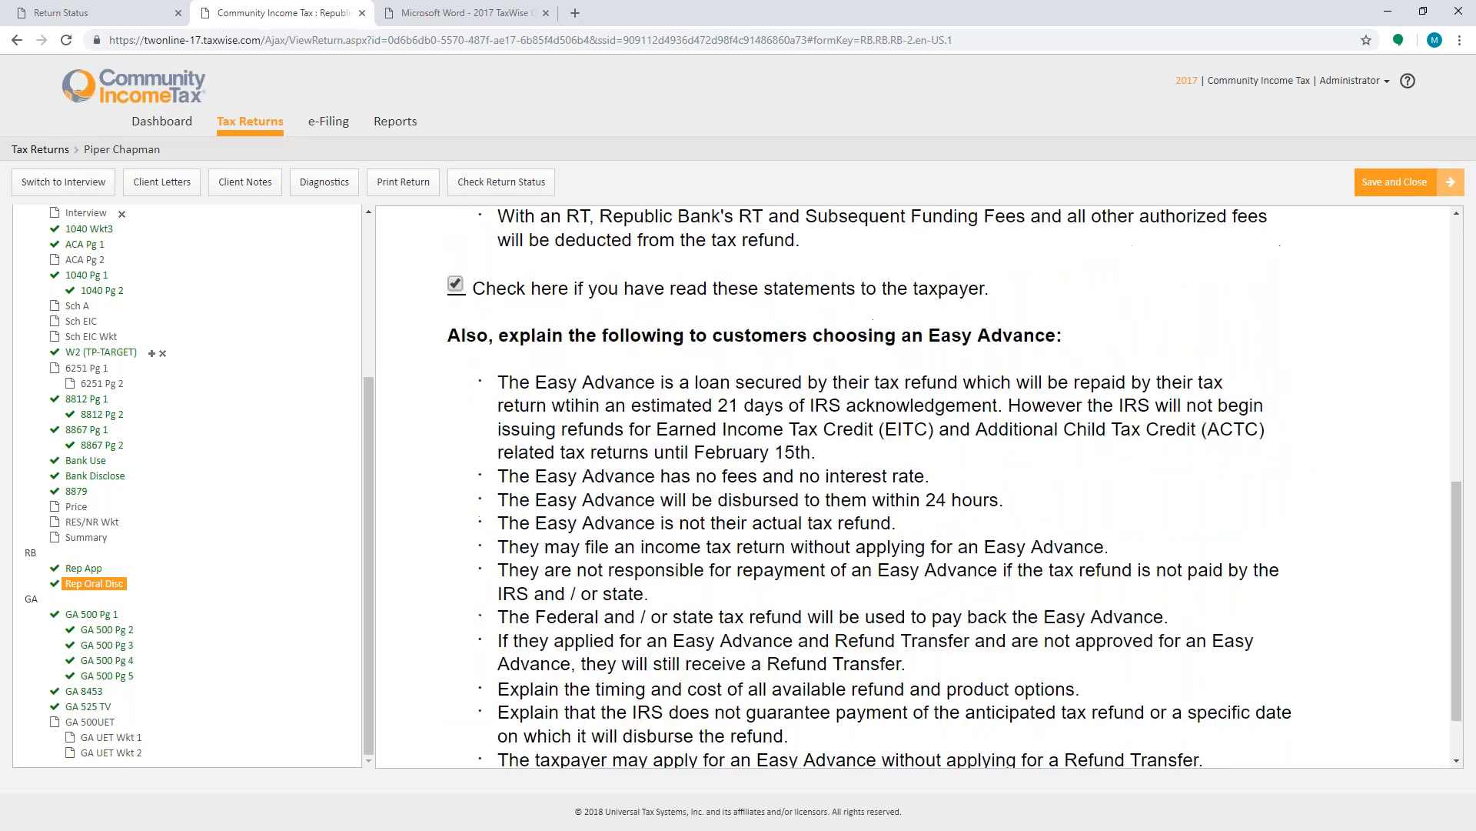
pyautogui.click(83, 568)
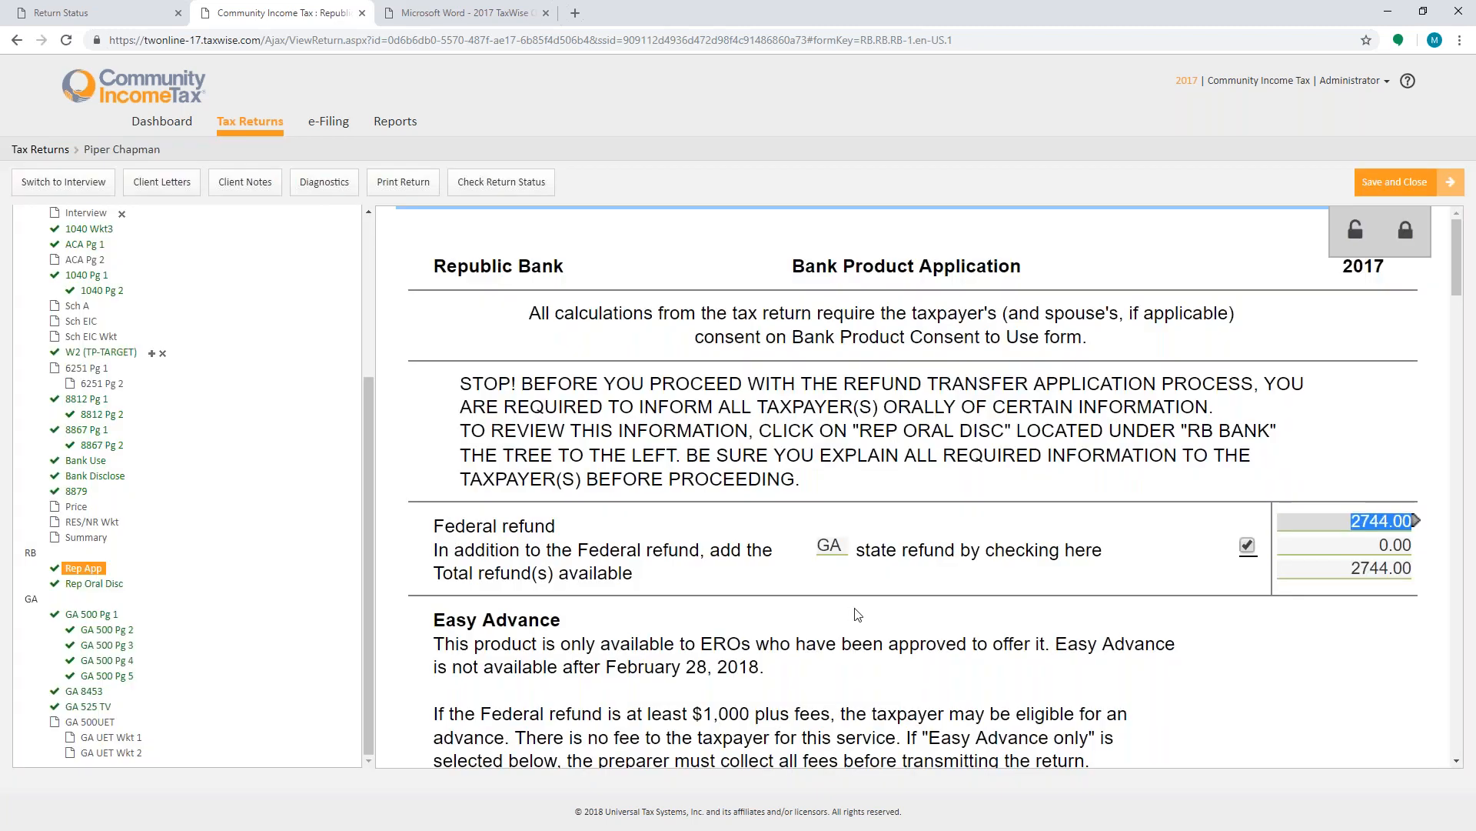
pyautogui.scroll(-8, 858, 614)
pyautogui.scroll(-7, 858, 613)
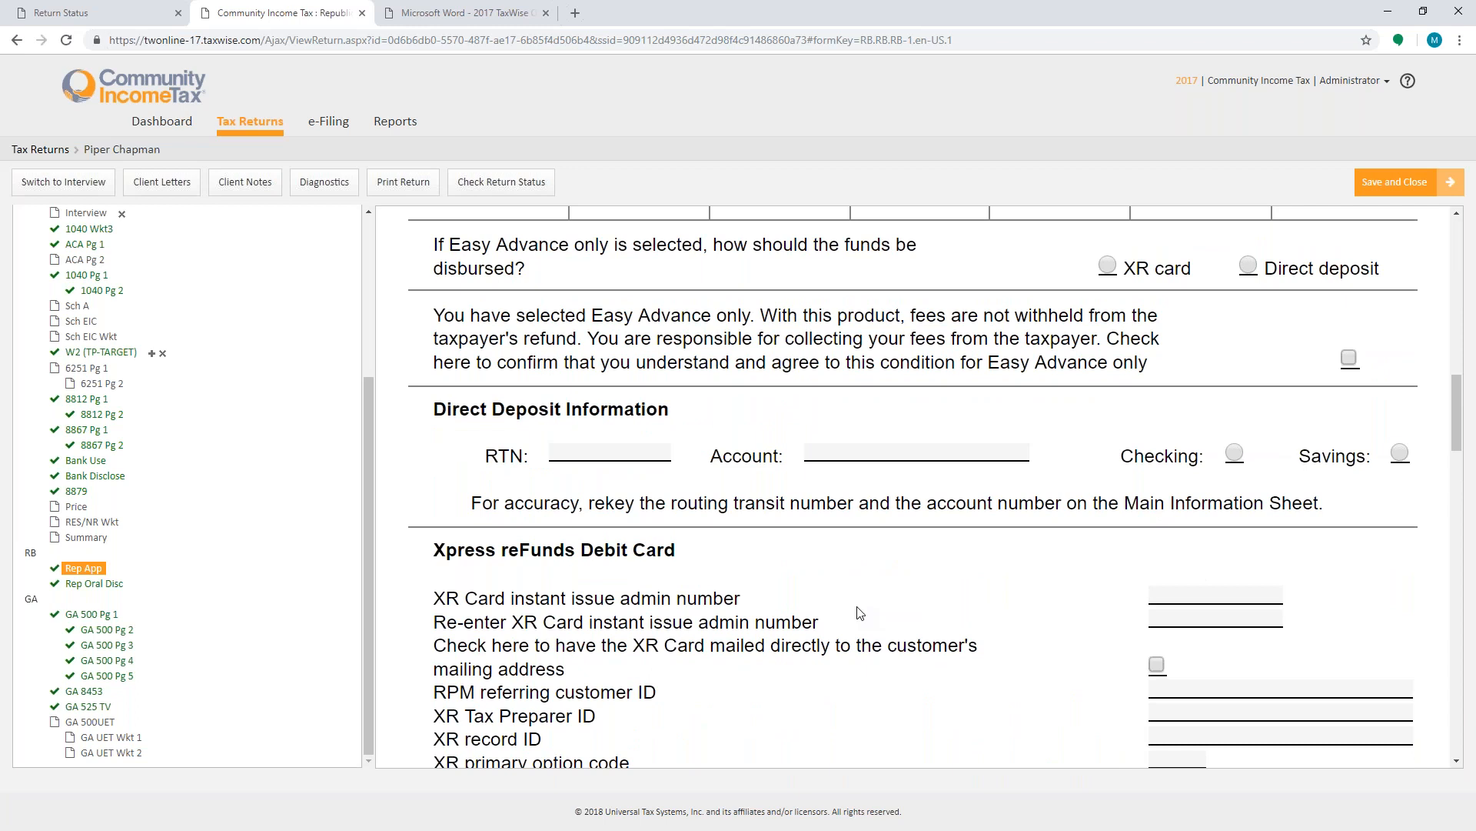
pyautogui.scroll(2, 331, 419)
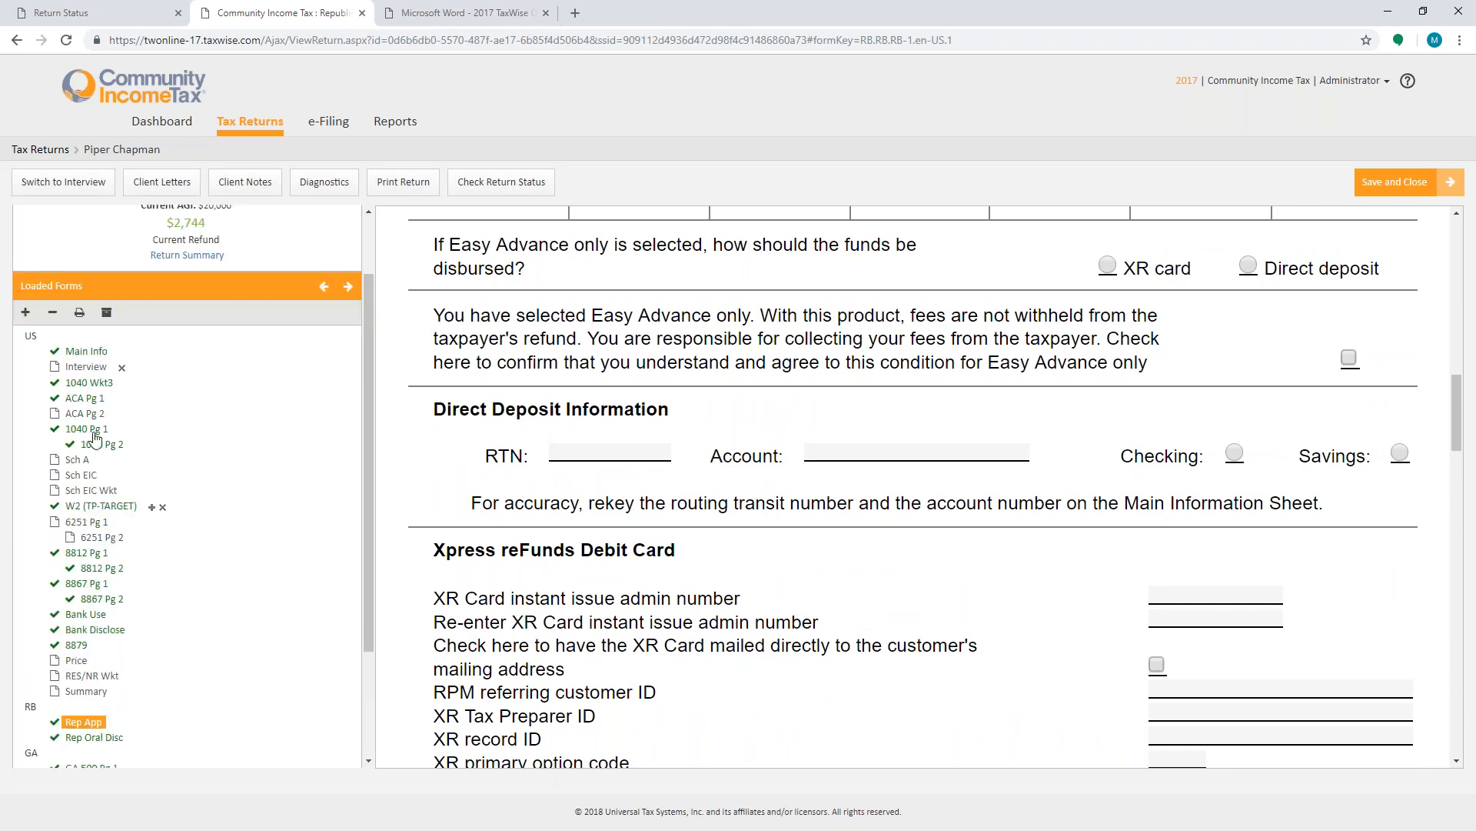
pyautogui.click(100, 352)
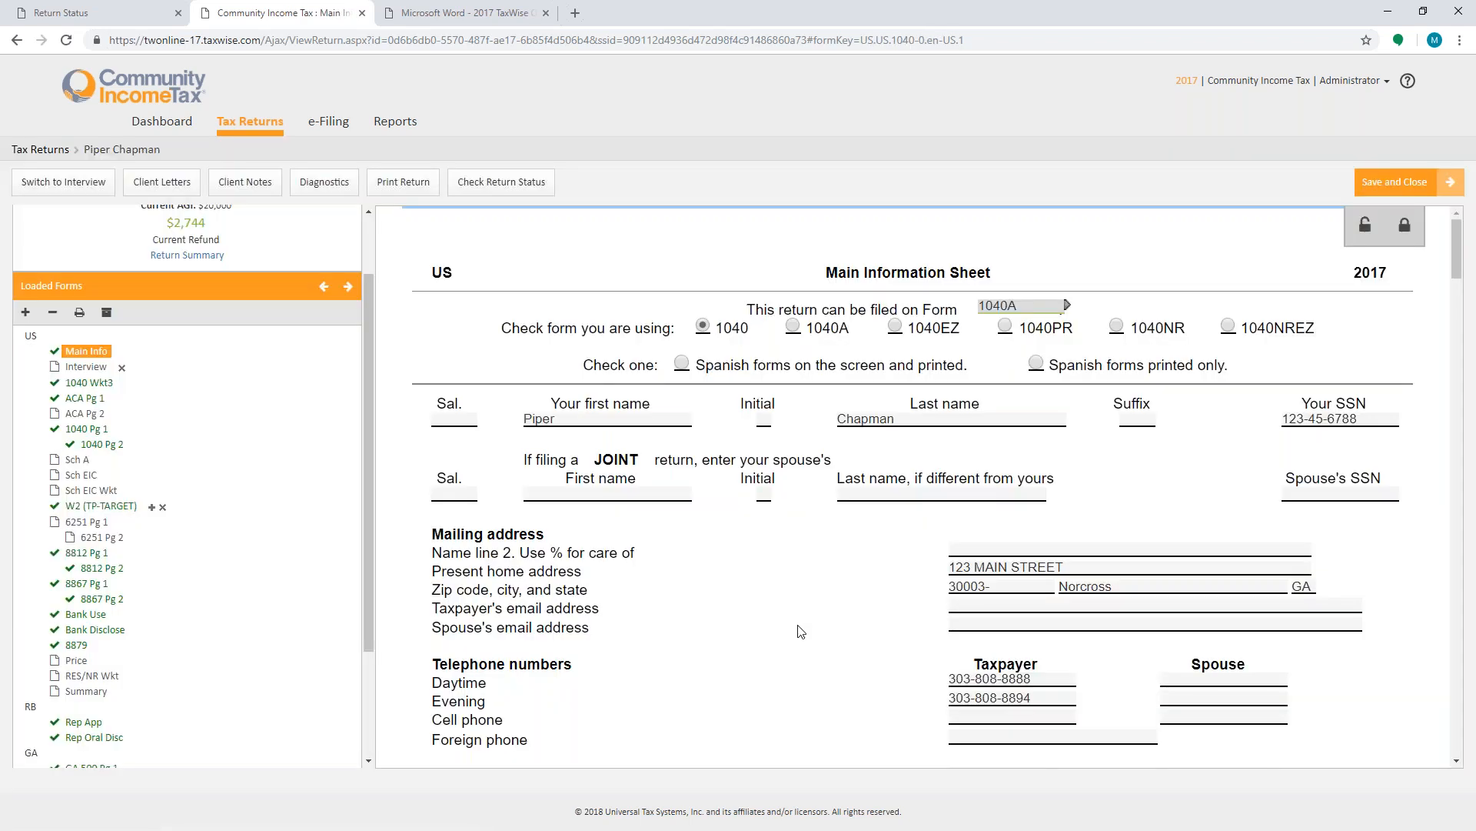
# - Try to enter 123456987 as the routing transit number in the Main Information Sheet's bank account section
pyautogui.scroll(-15, 801, 630)
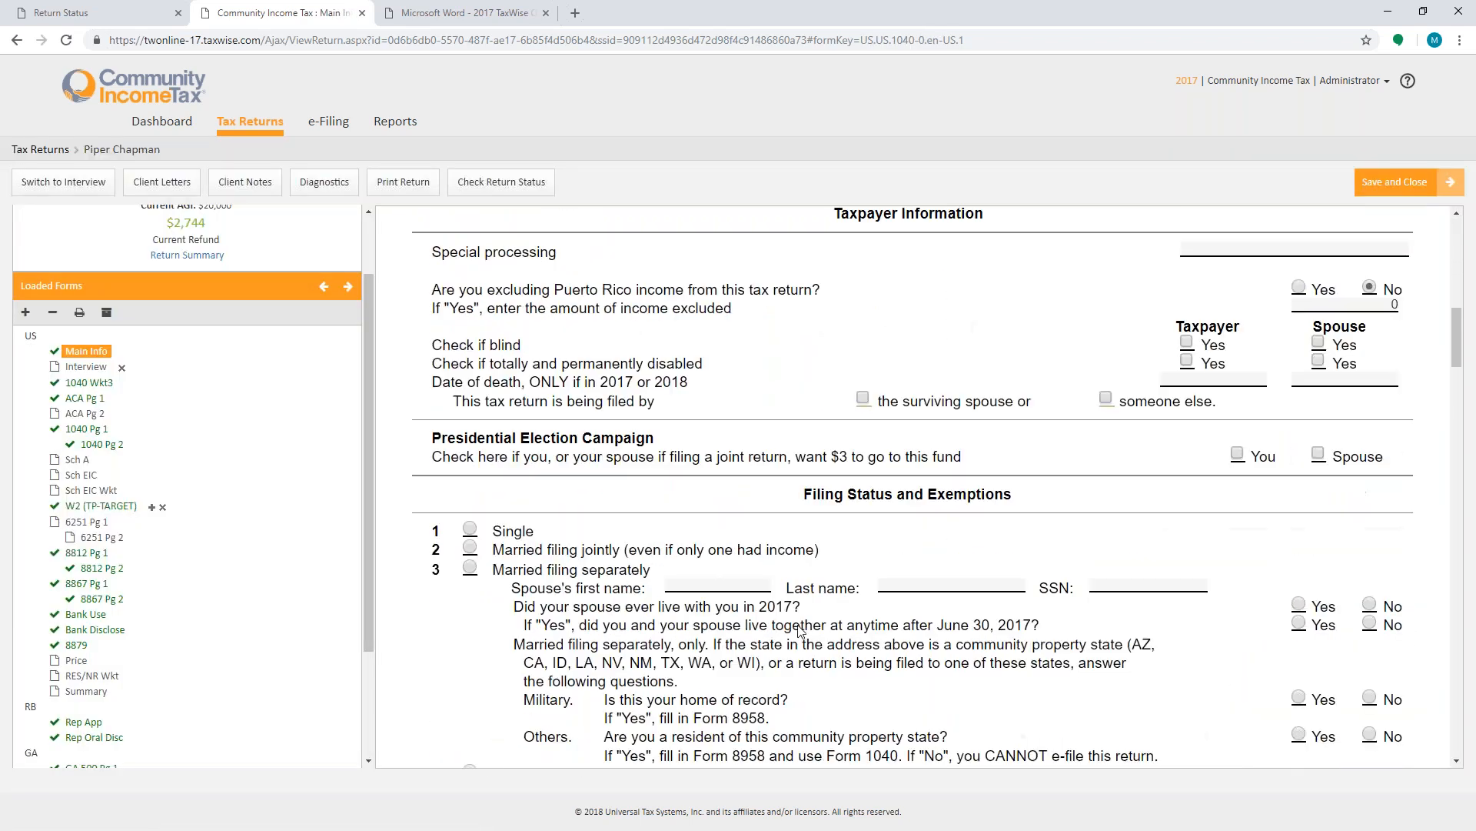
pyautogui.scroll(-7, 800, 631)
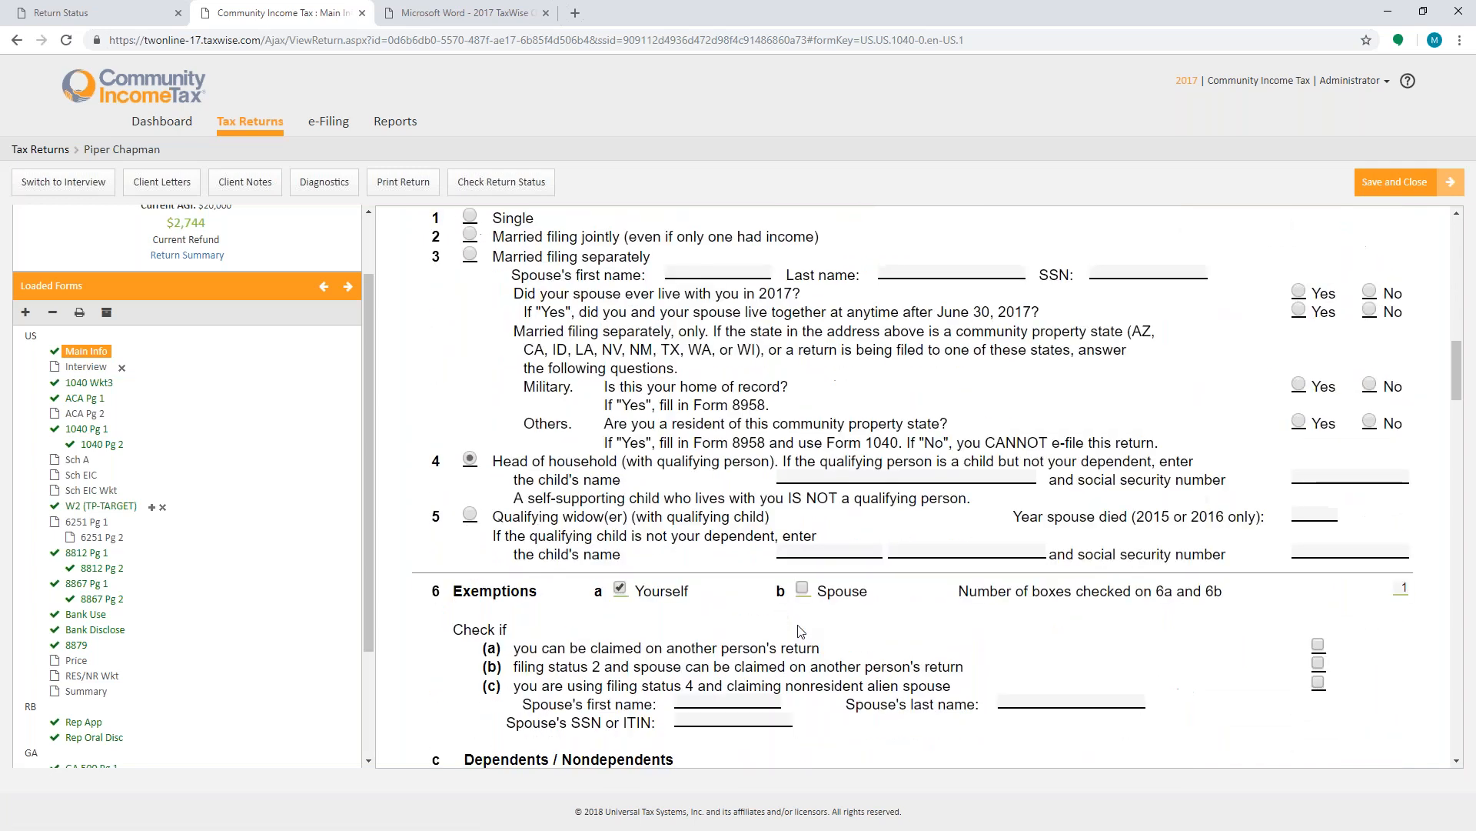
pyautogui.scroll(-7, 800, 630)
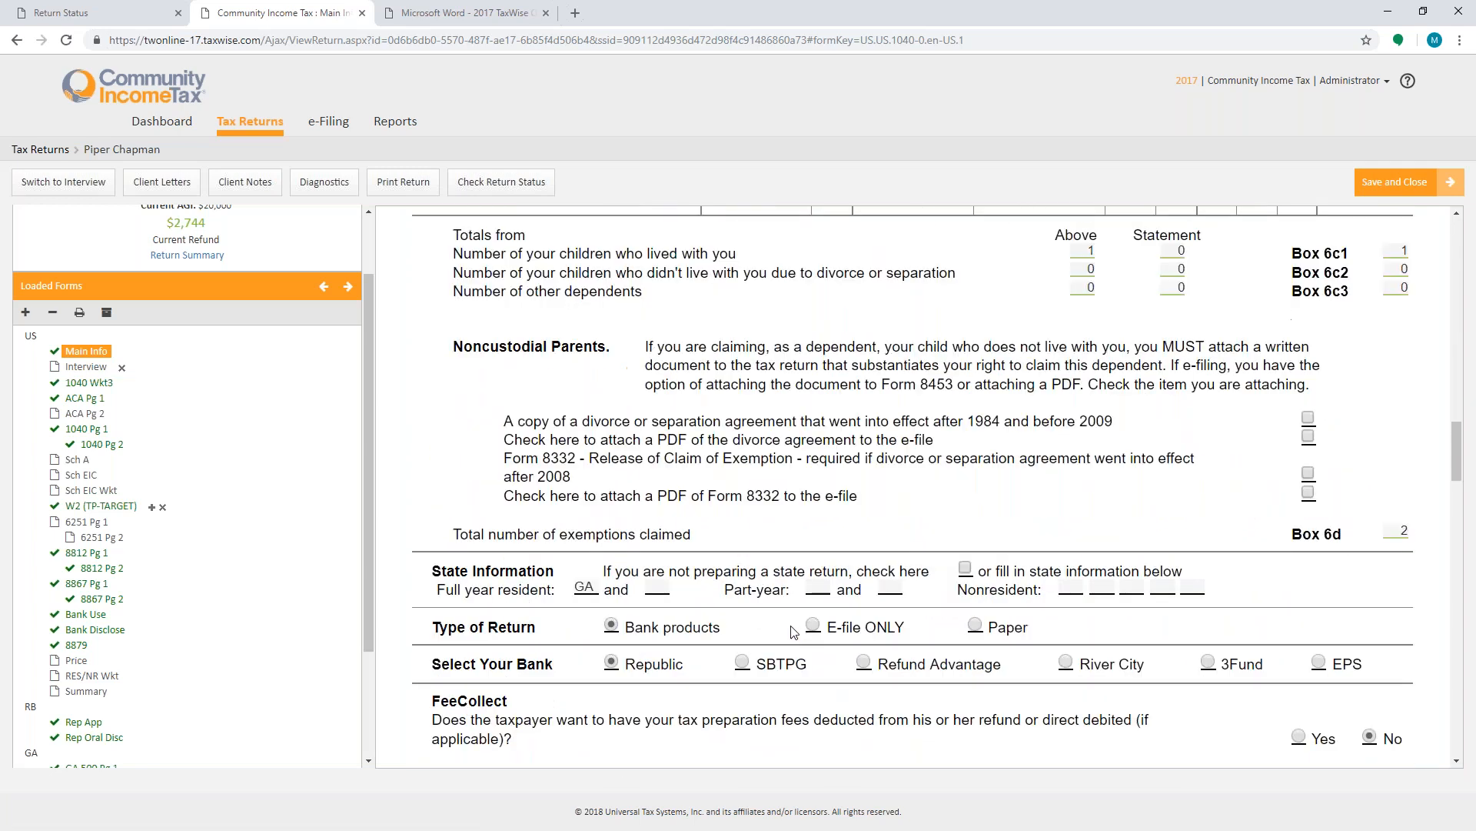
pyautogui.scroll(-7, 830, 629)
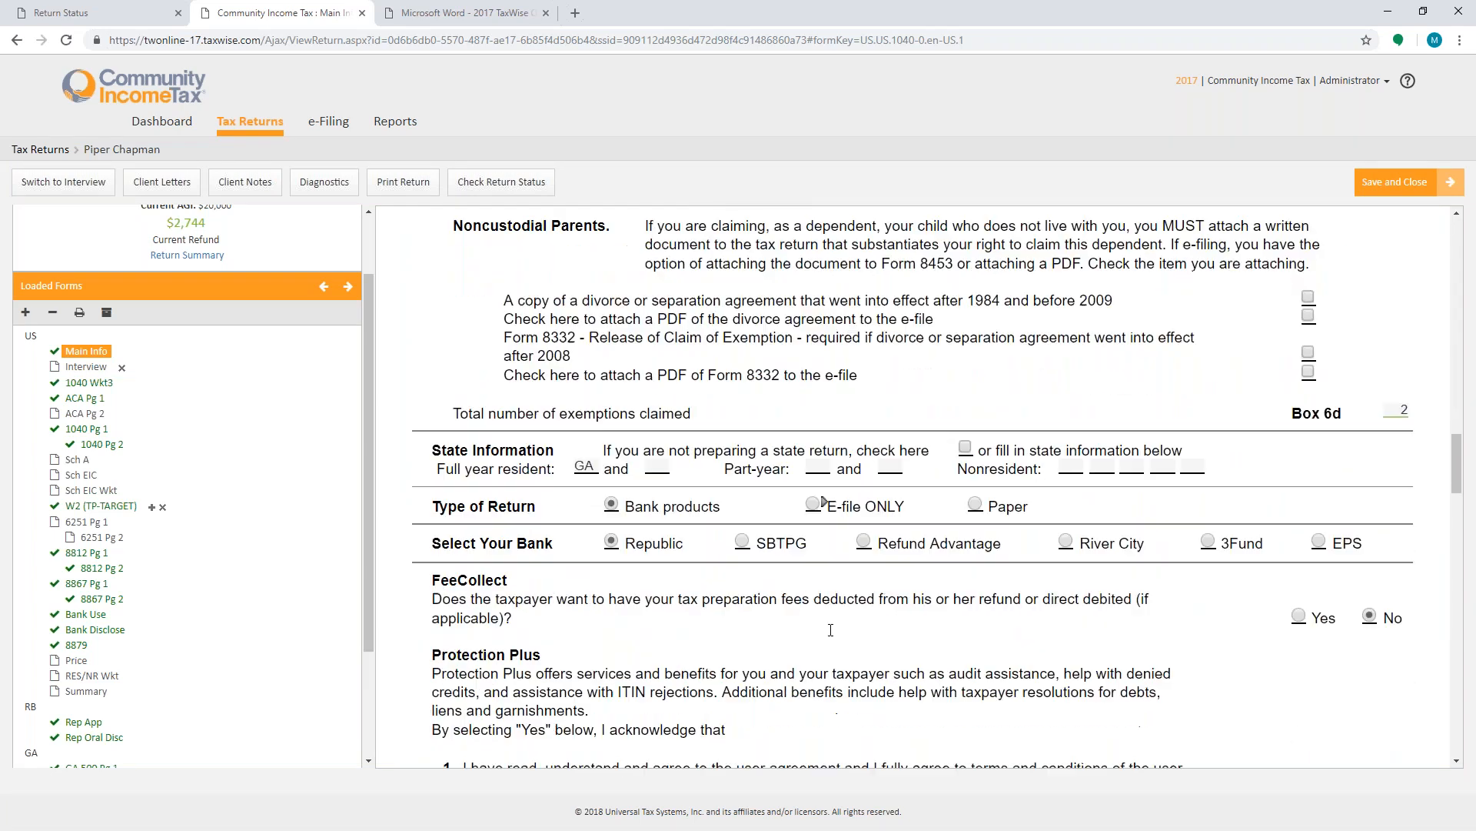
pyautogui.scroll(-1, 831, 629)
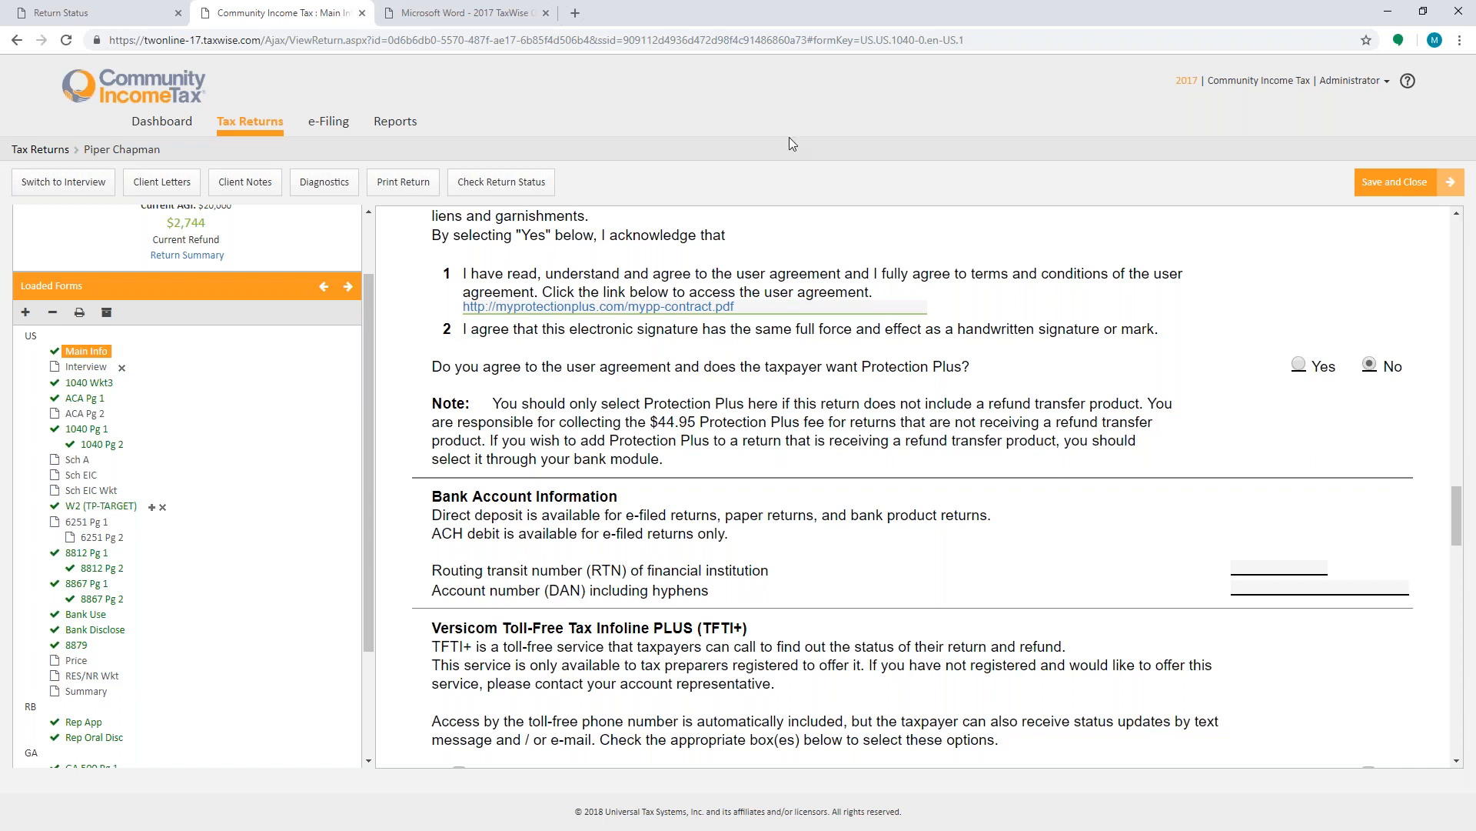
pyautogui.click(1284, 566)
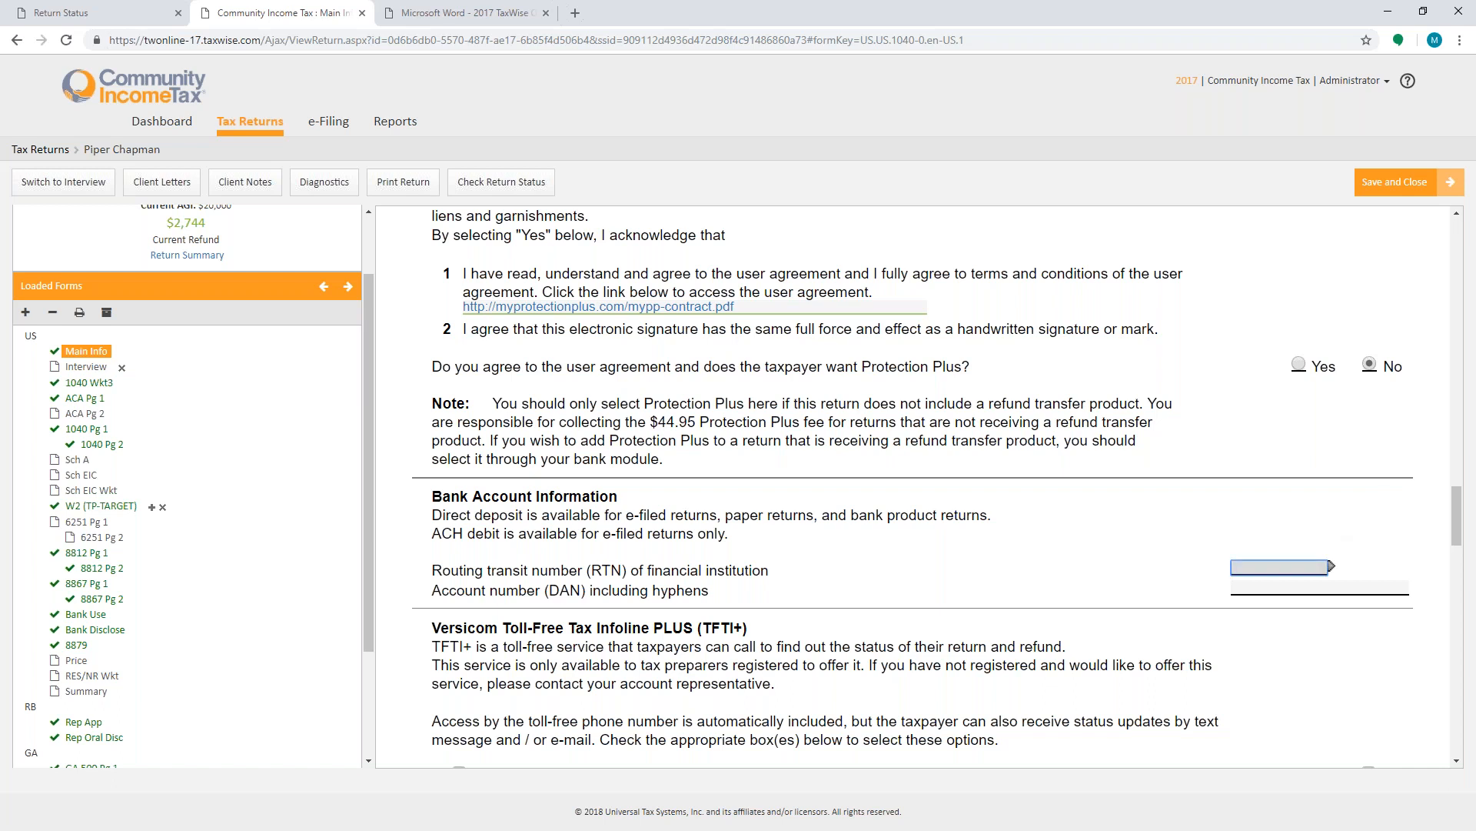
pyautogui.write('123456987')
pyautogui.click(1253, 587)
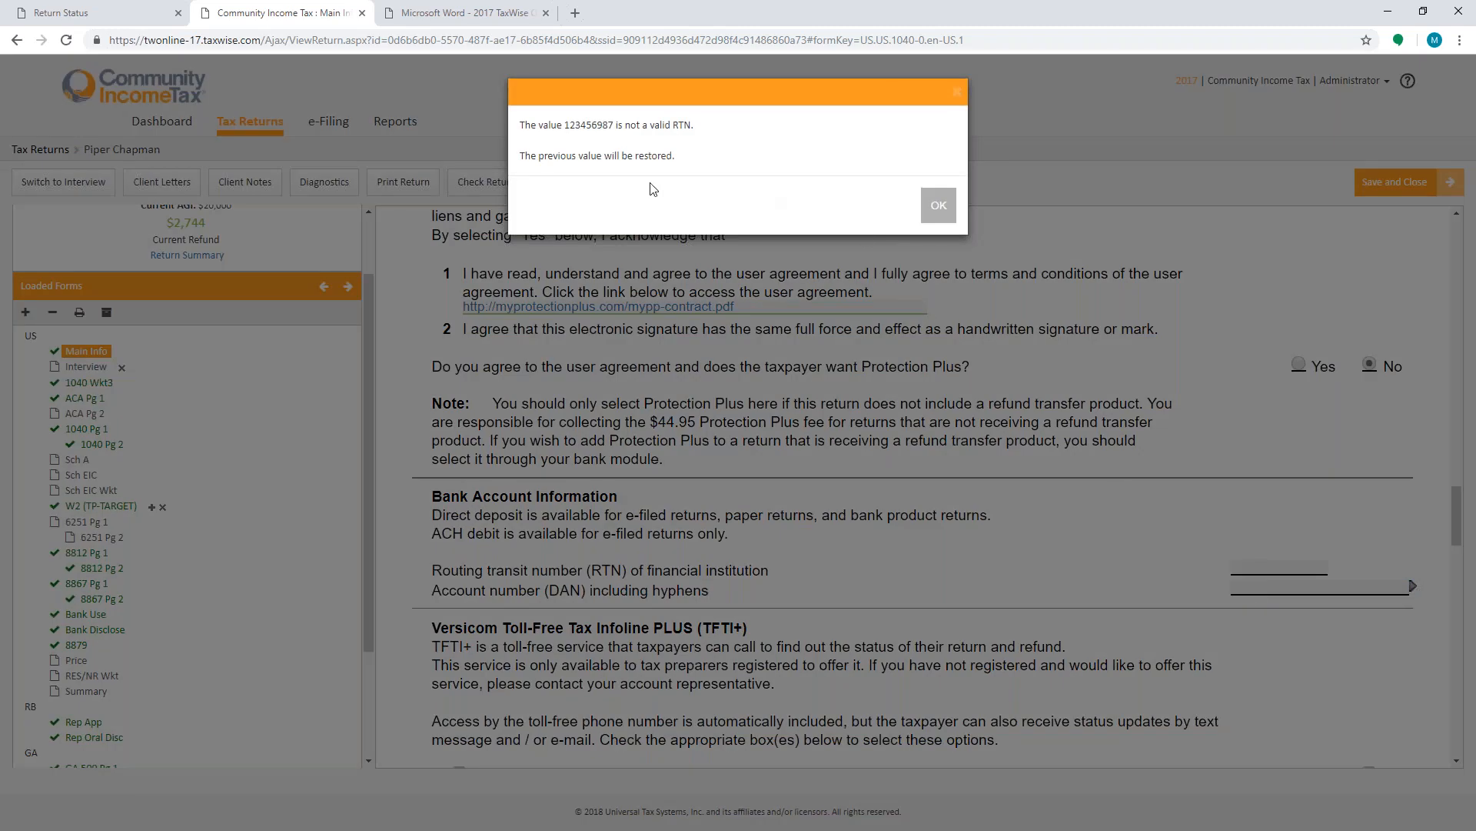
pyautogui.click(938, 205)
# - Try to enter 120045879 as the routing transit number
pyautogui.click(1257, 561)
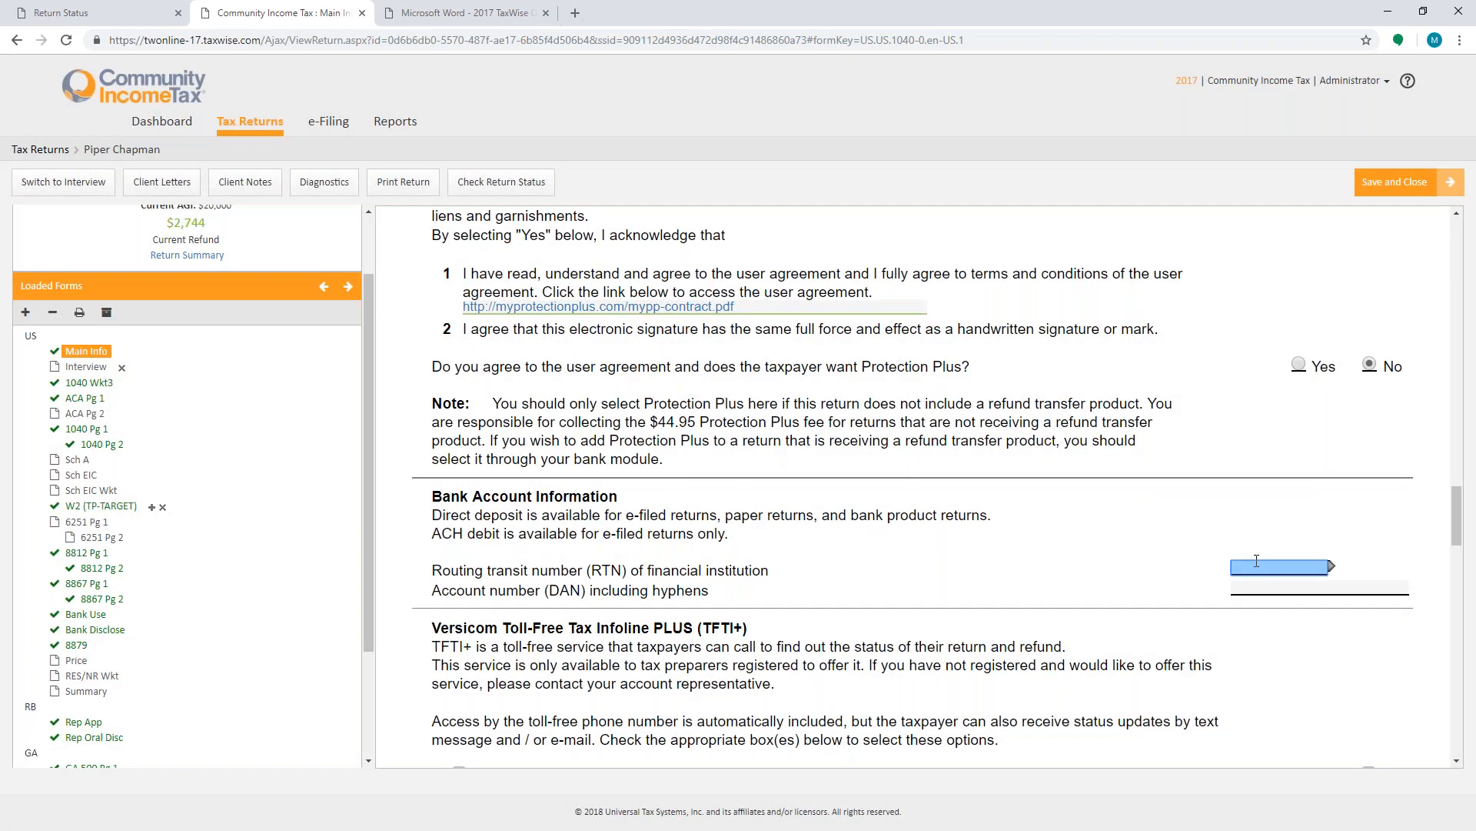
pyautogui.write('120045879')
pyautogui.press('Tab')
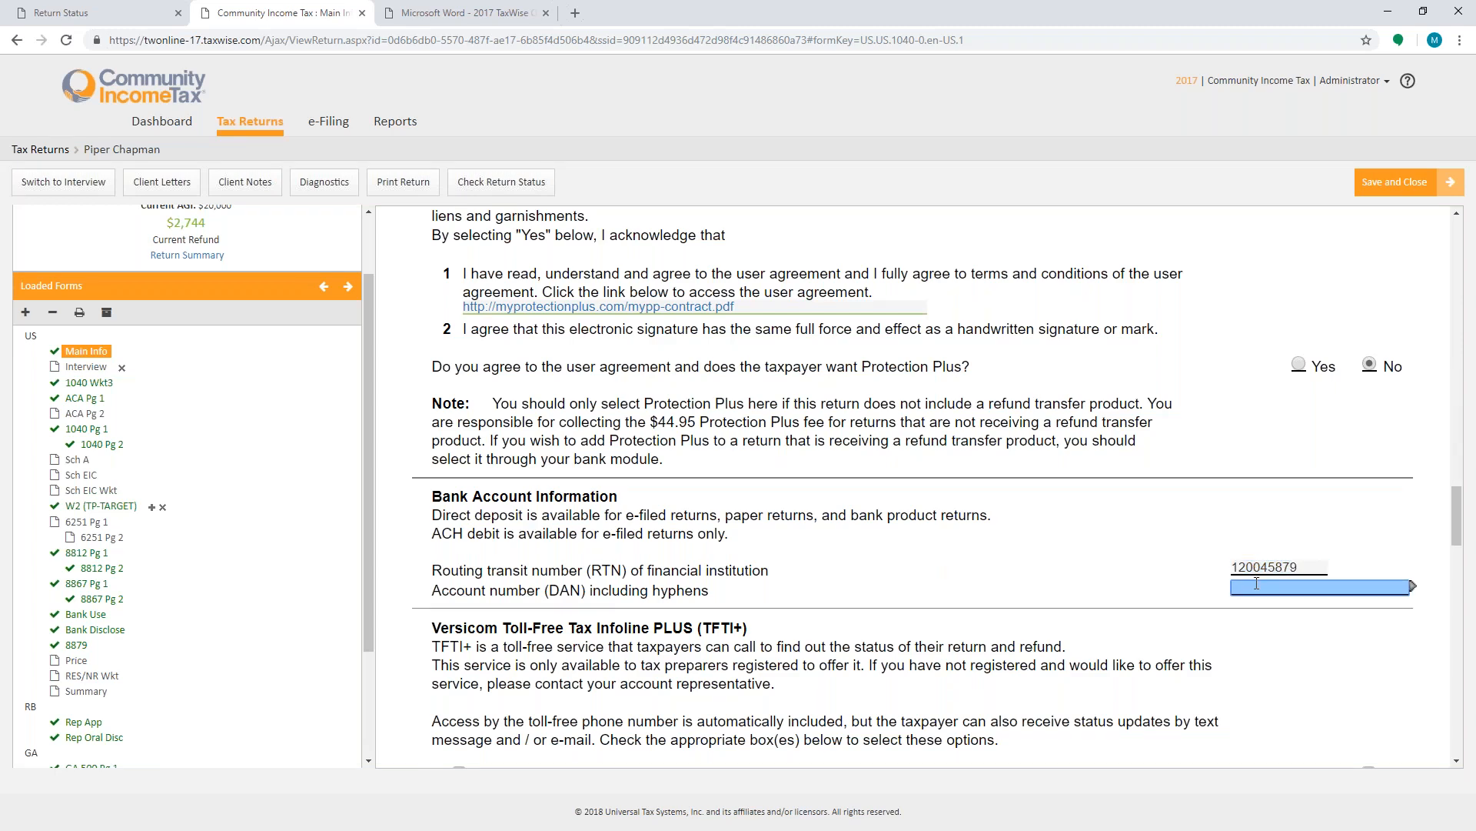
pyautogui.click(938, 204)
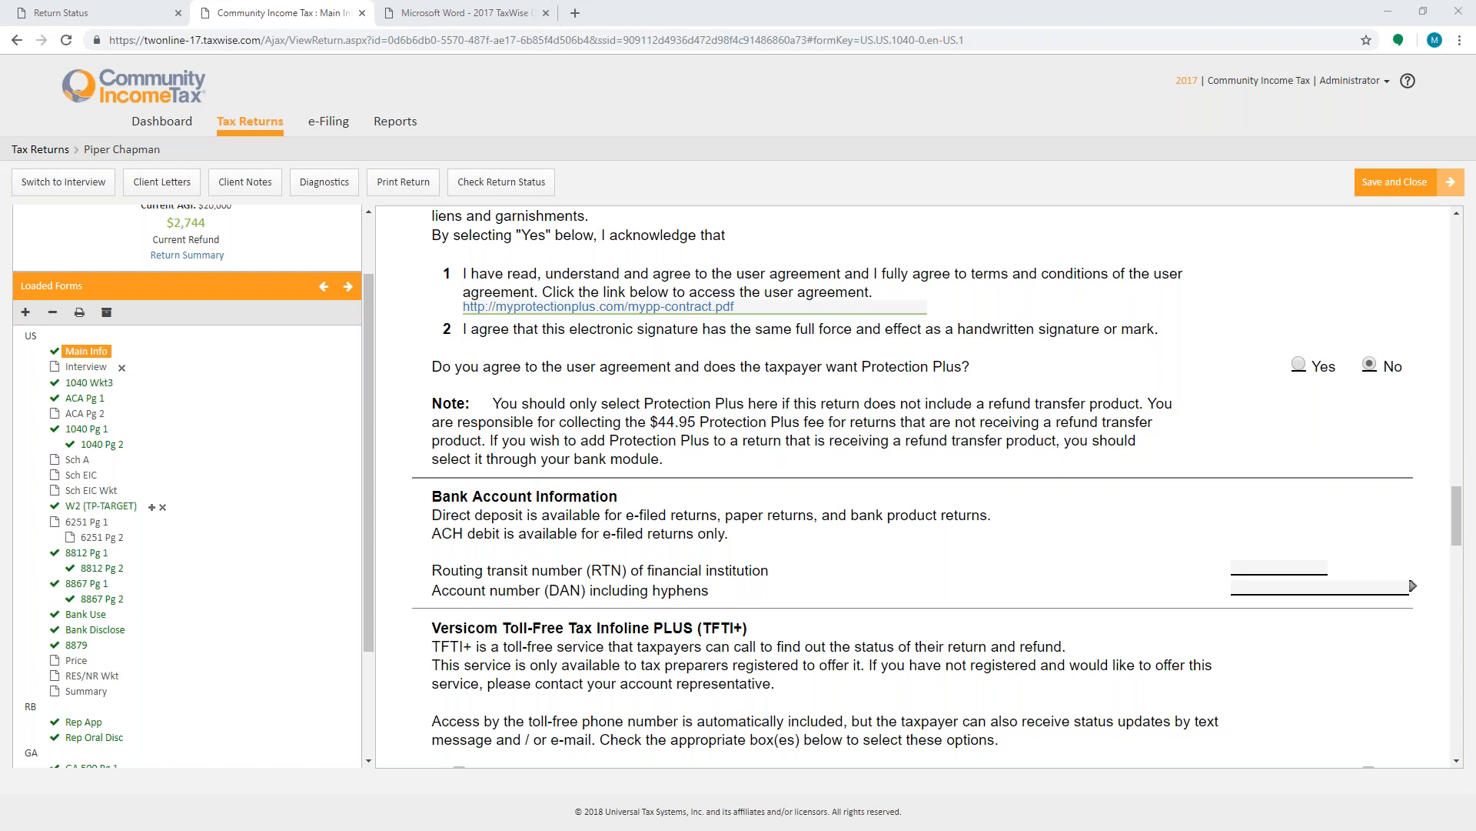
# - Enter routing transit number 122105155 and then the taxpayer's bank account number
pyautogui.click(1326, 567)
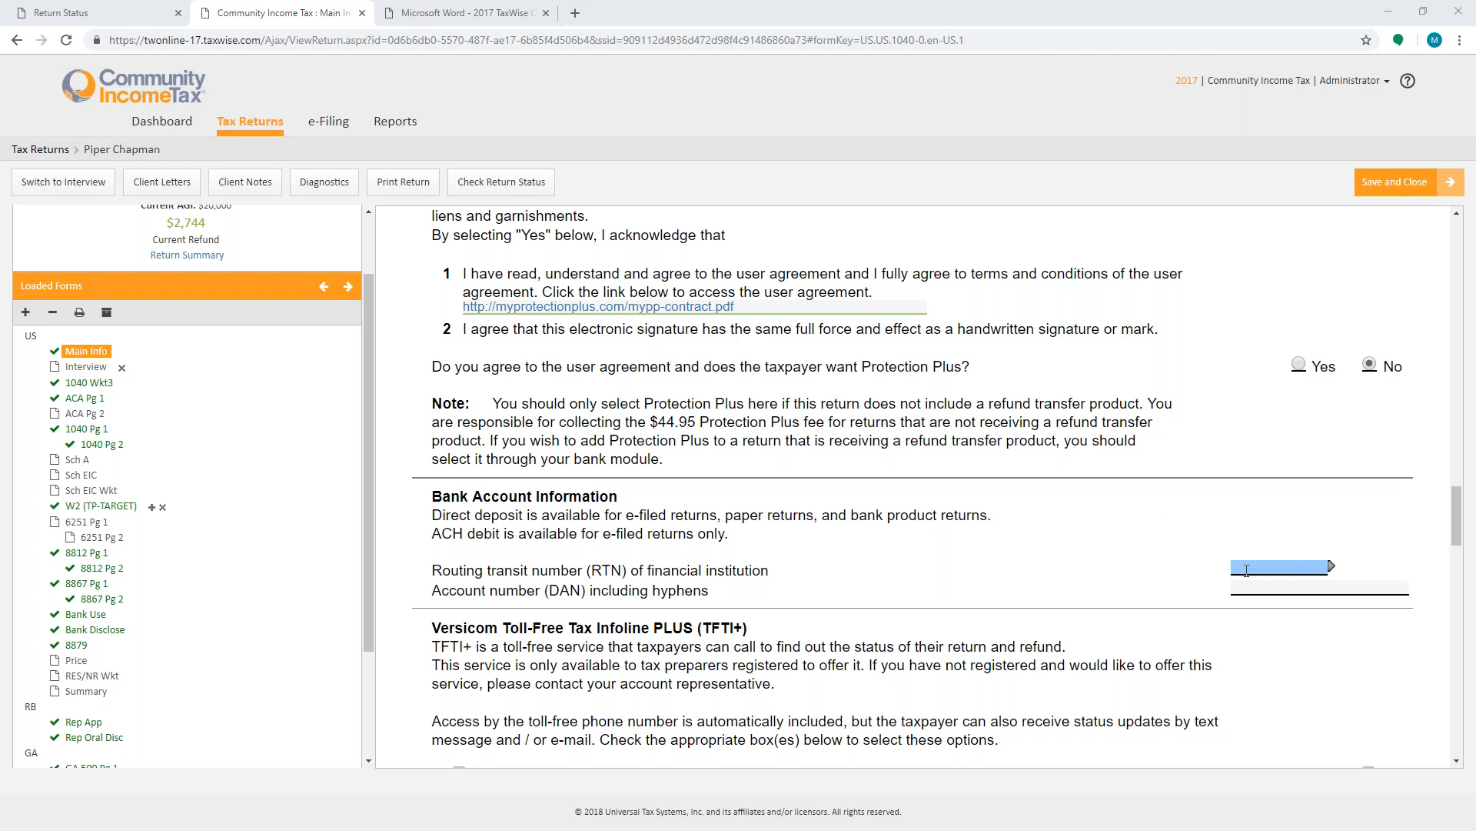
pyautogui.write('12')
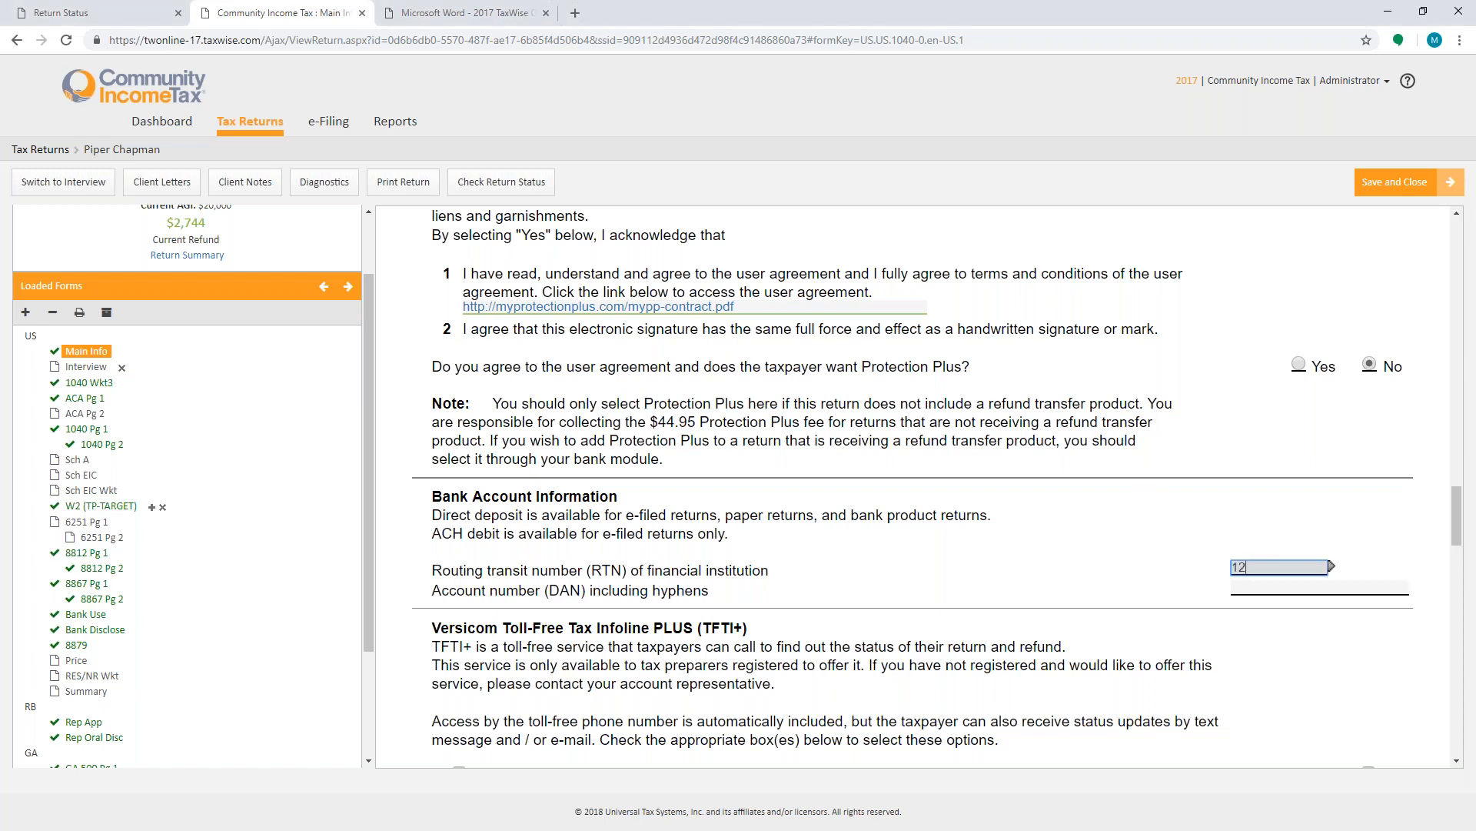
pyautogui.write('2105155')
pyautogui.press('Tab')
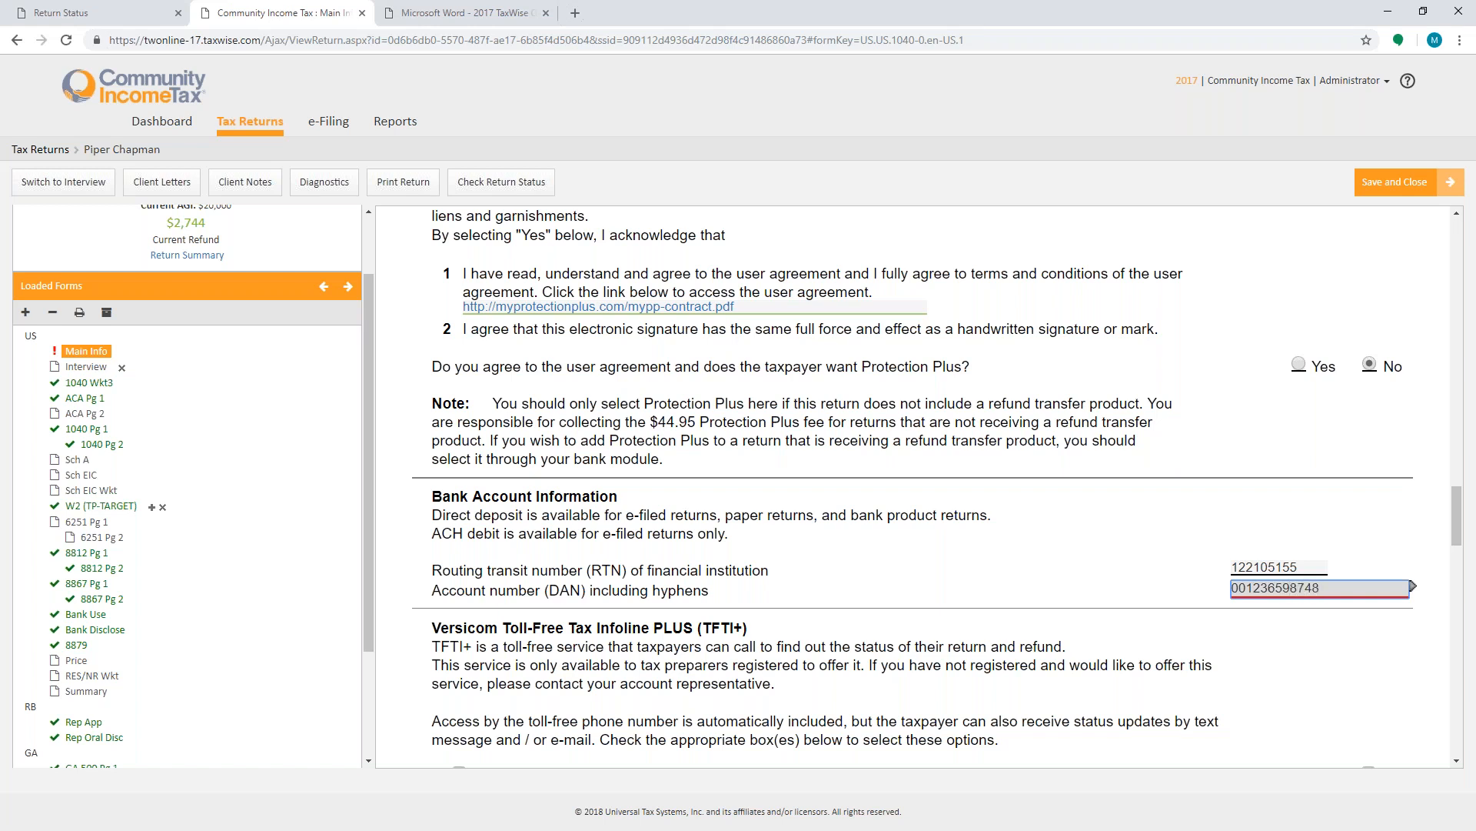
# - Review the rest of the Main Information Sheet, then the Rep App form's Easy Advance and bank product analysis sections
pyautogui.press('Tab')
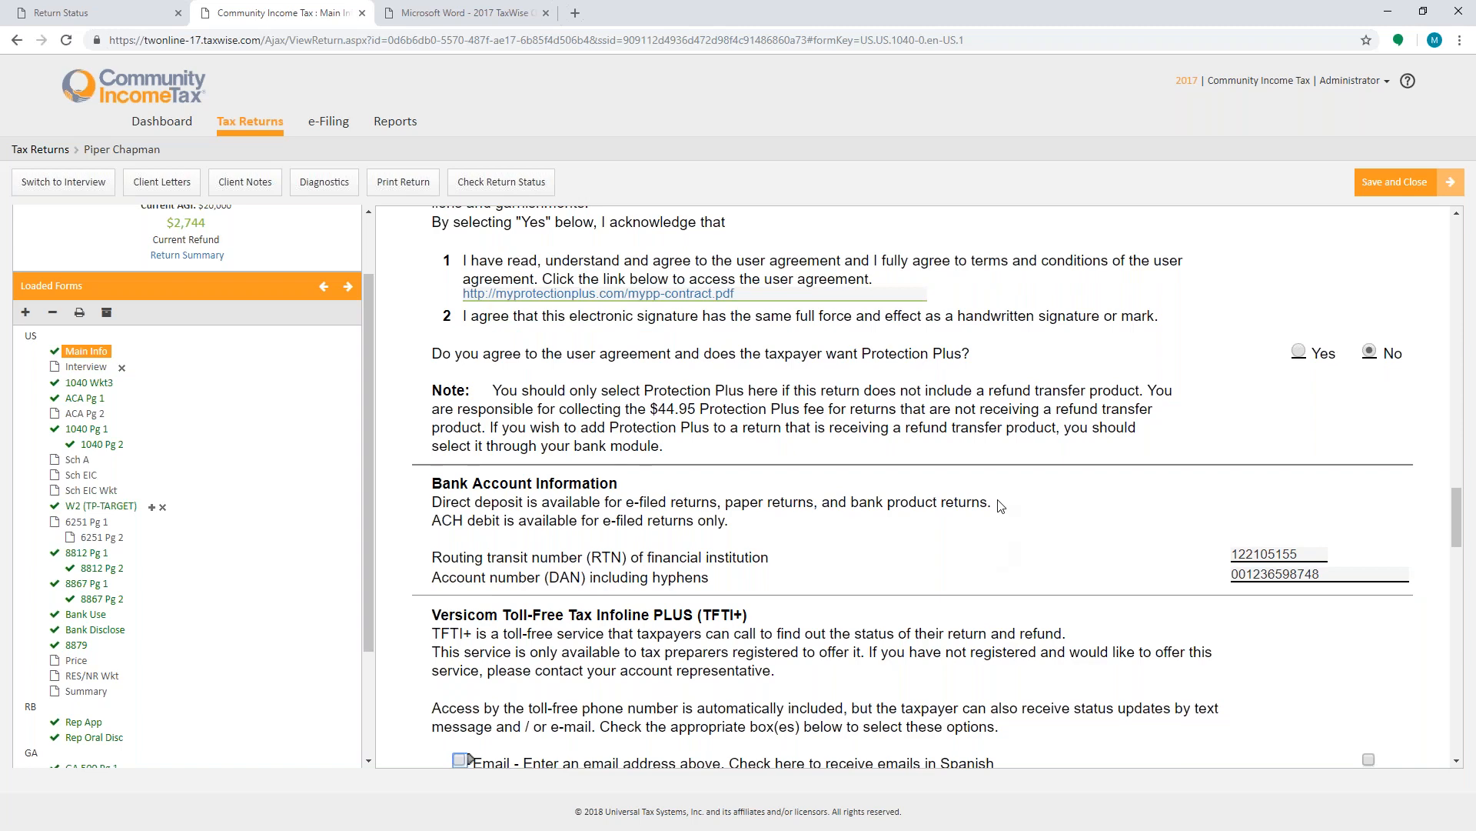
pyautogui.scroll(-7, 1001, 505)
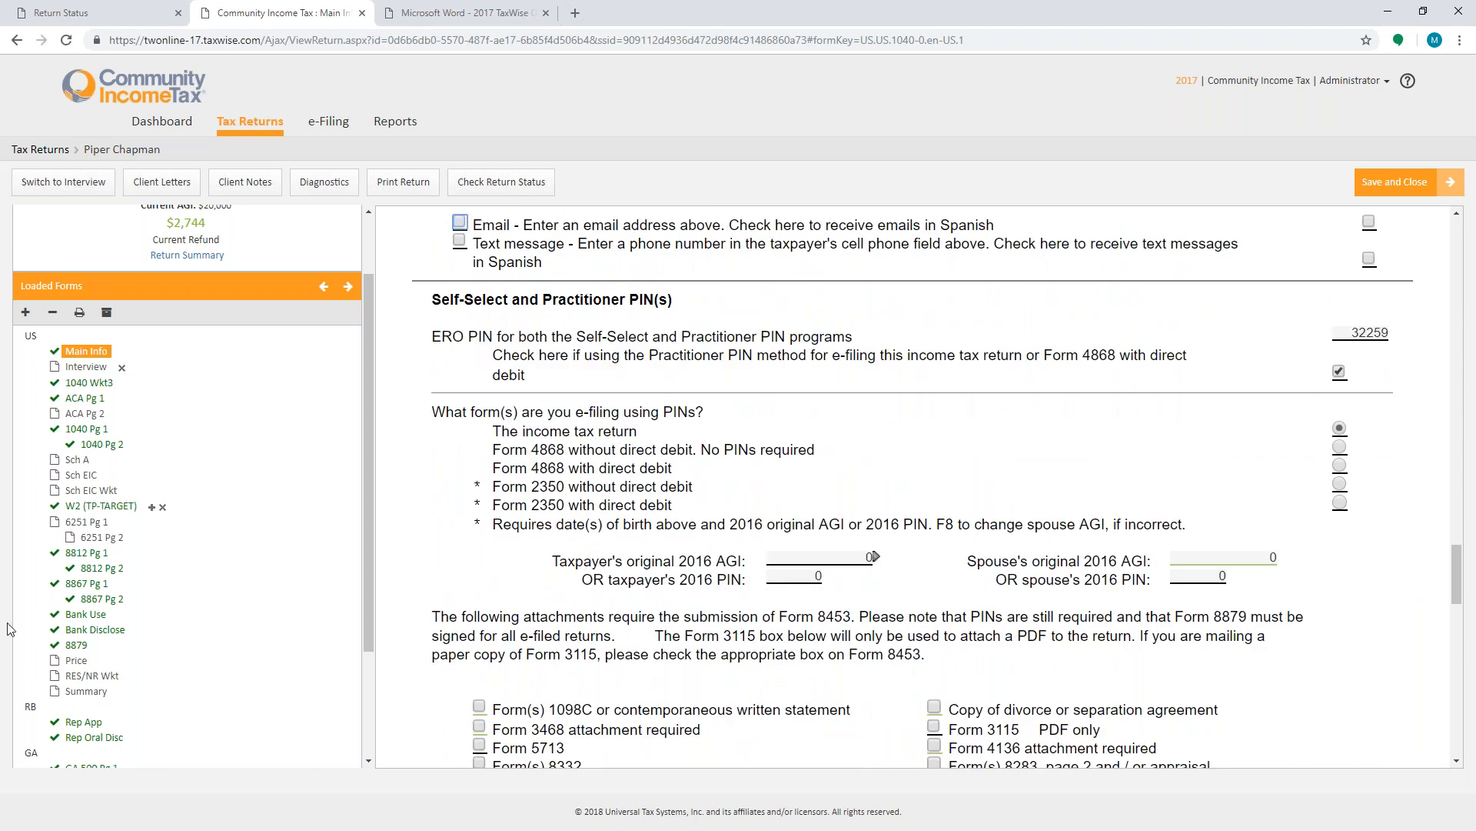
pyautogui.scroll(-2, 133, 739)
pyautogui.click(83, 568)
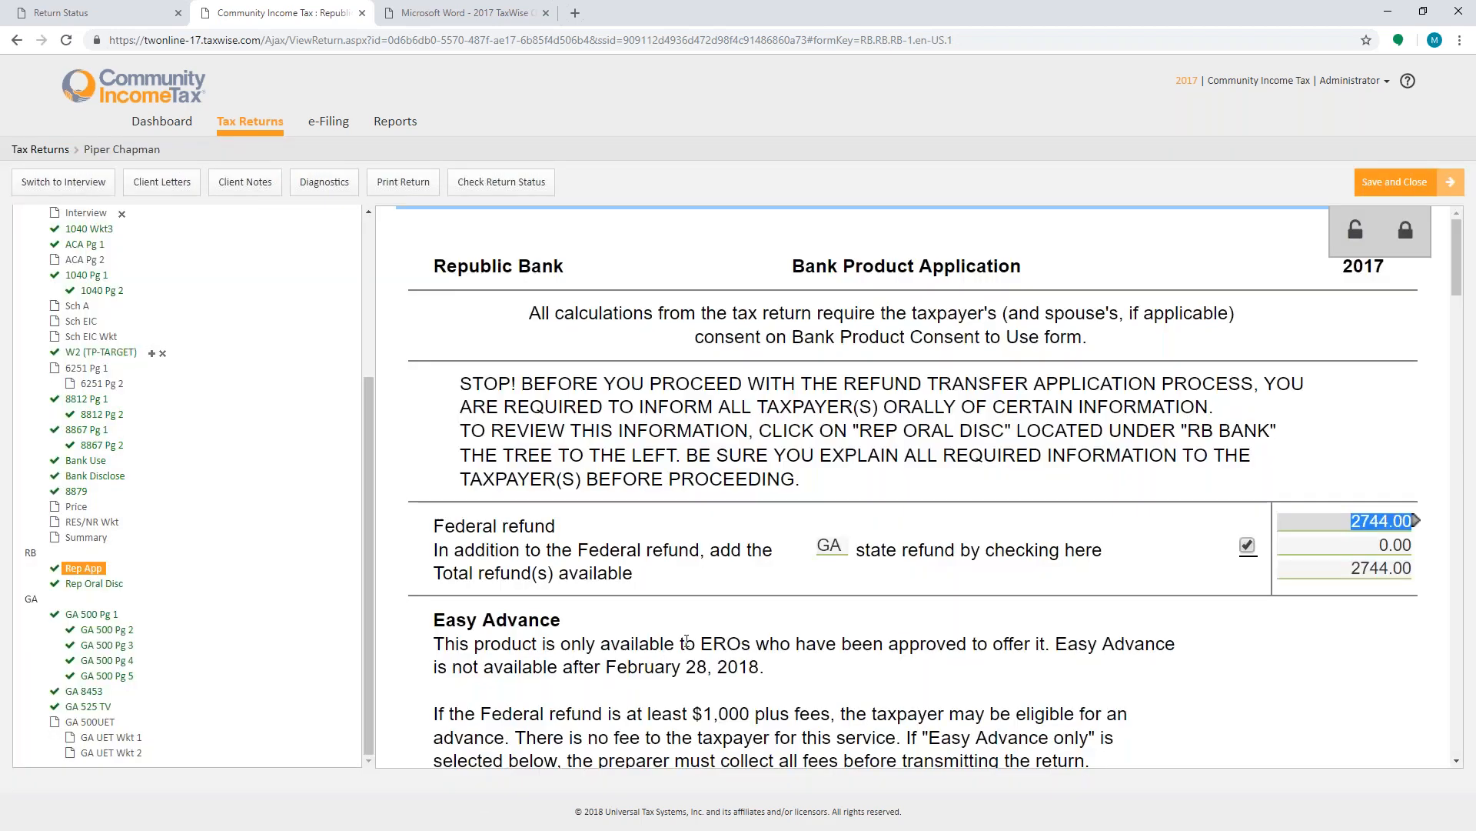
pyautogui.scroll(-10, 734, 662)
pyautogui.scroll(-5, 737, 669)
pyautogui.scroll(8, 737, 669)
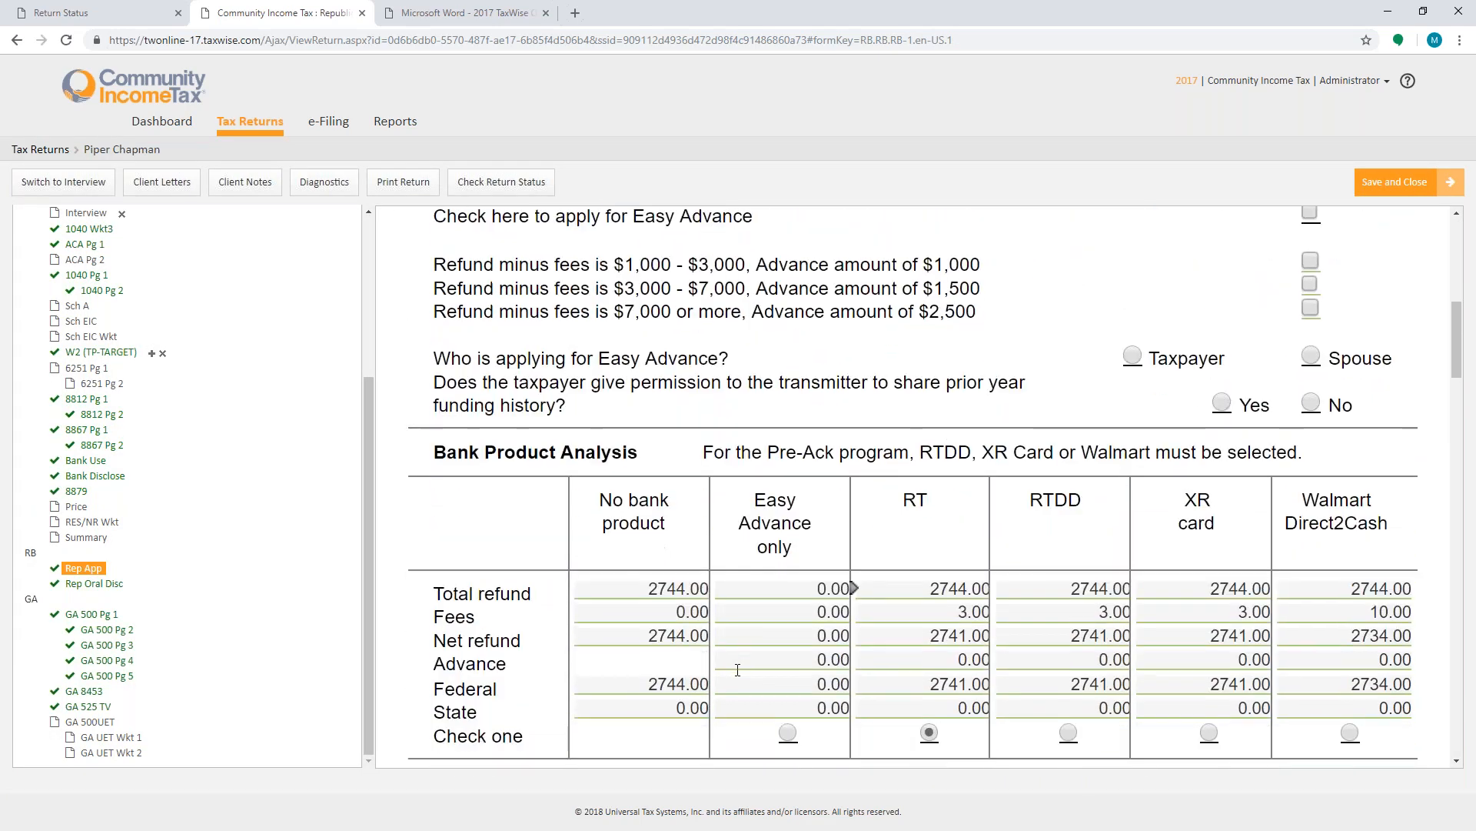
pyautogui.scroll(-3, 737, 670)
pyautogui.scroll(2, 738, 670)
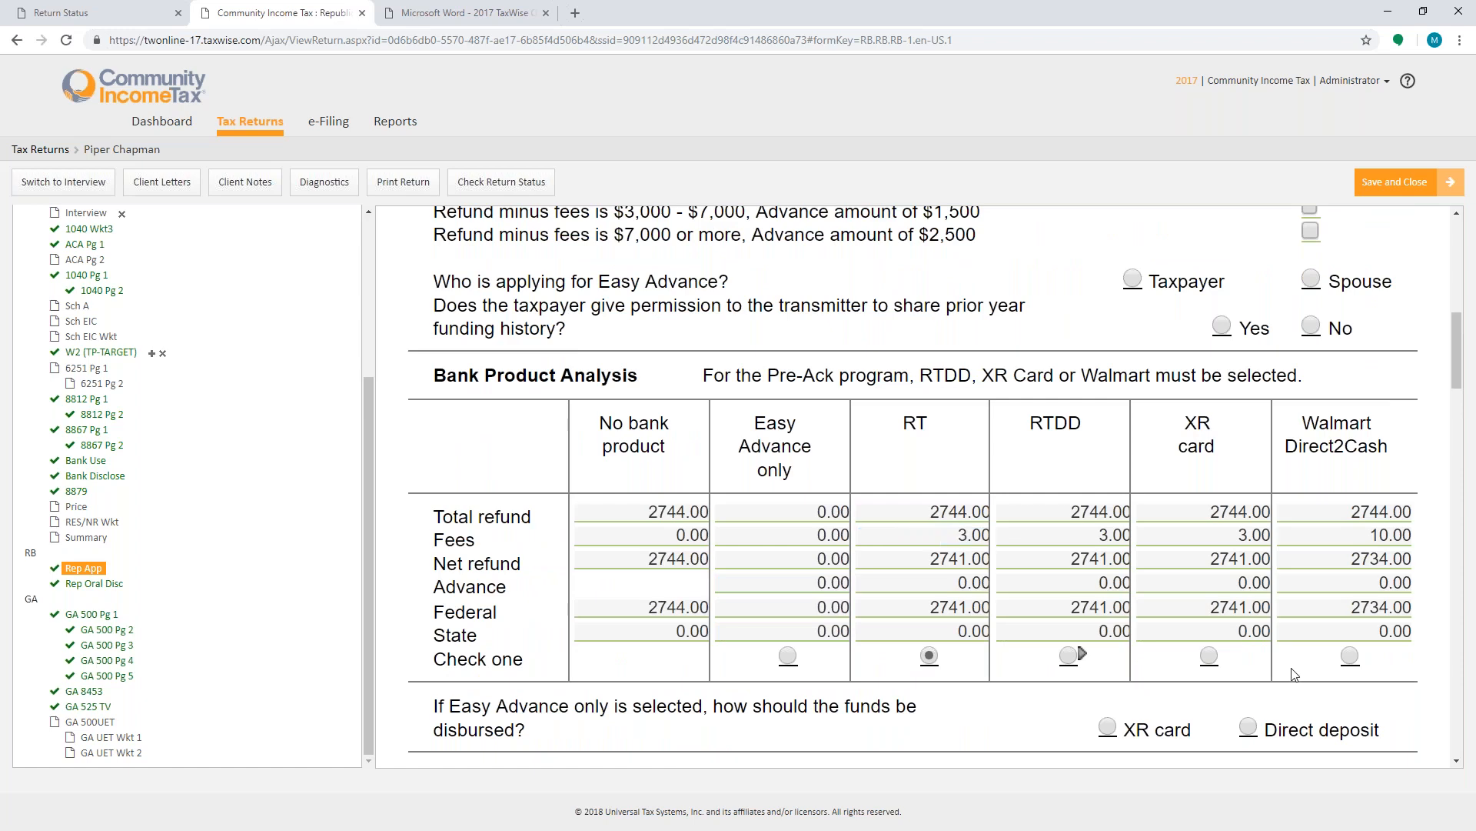
# - Choose direct deposit as the Easy Advance disbursement method on the Rep App form and enter its RTN field
pyautogui.click(1248, 727)
pyautogui.scroll(-6, 766, 628)
pyautogui.click(604, 453)
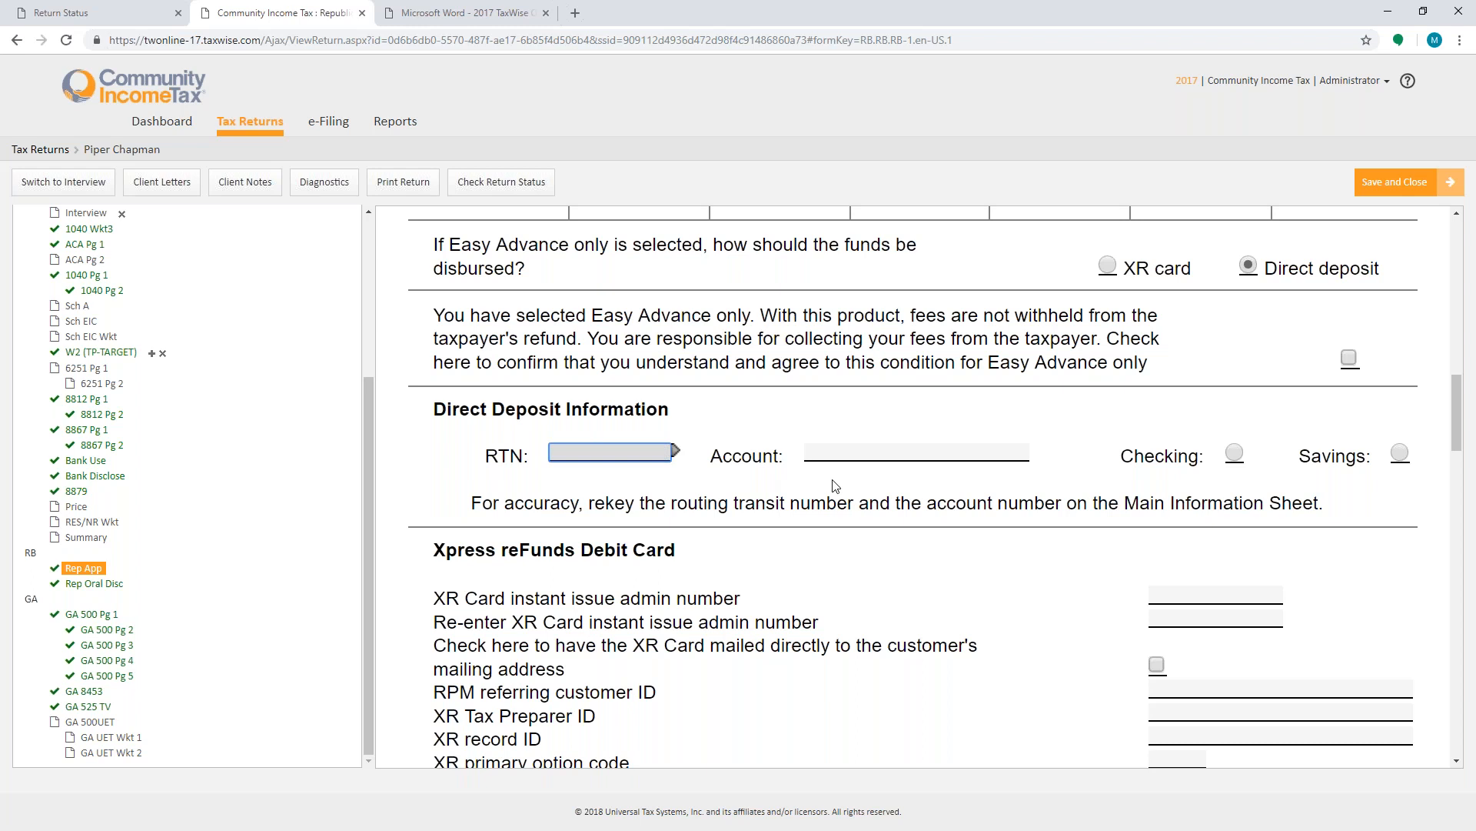
pyautogui.press('Tab')
# - Leaf through the Georgia 500 return, pages 1 through 5
pyautogui.click(98, 614)
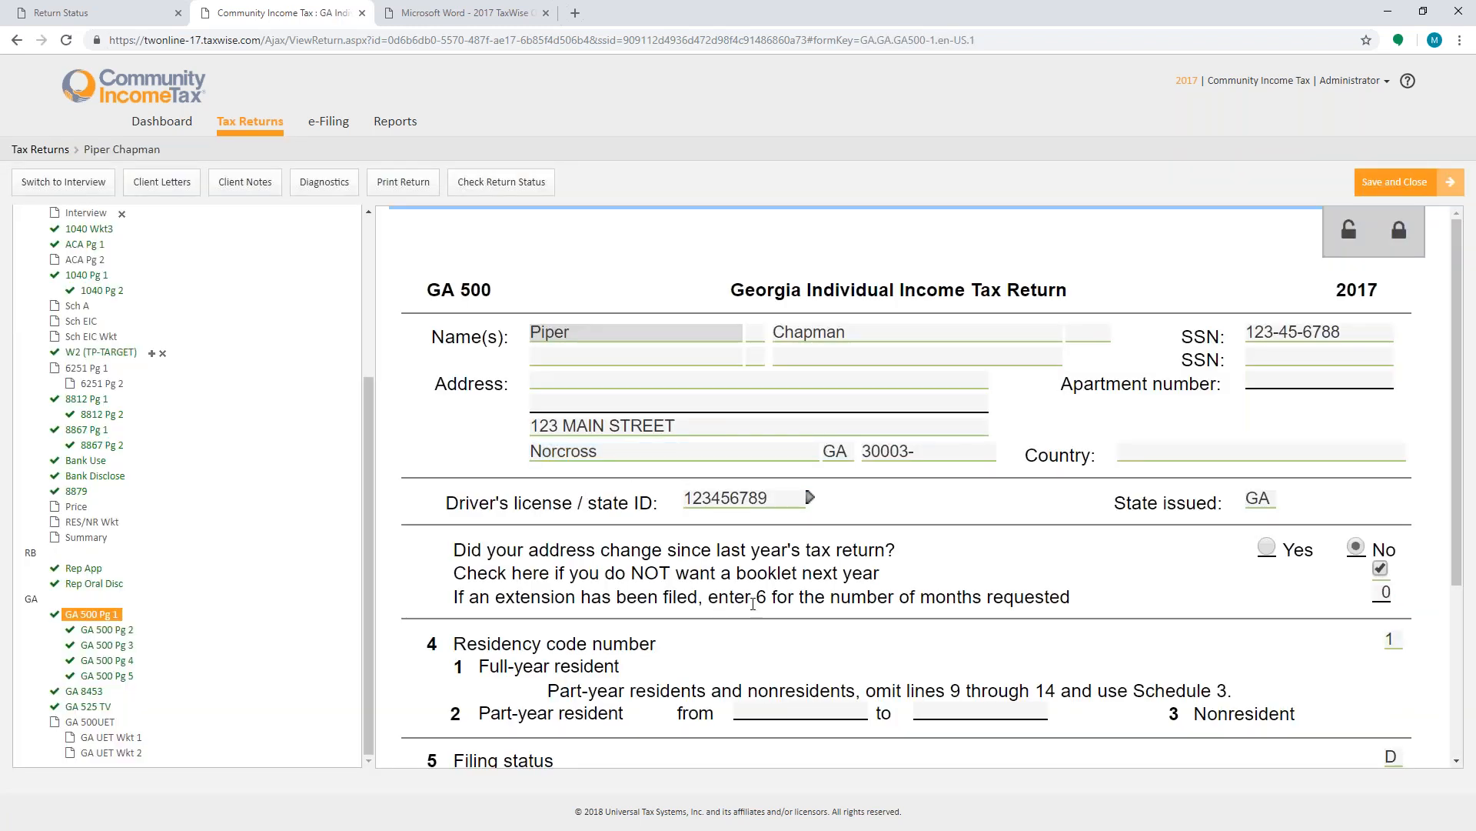
pyautogui.scroll(-3, 753, 603)
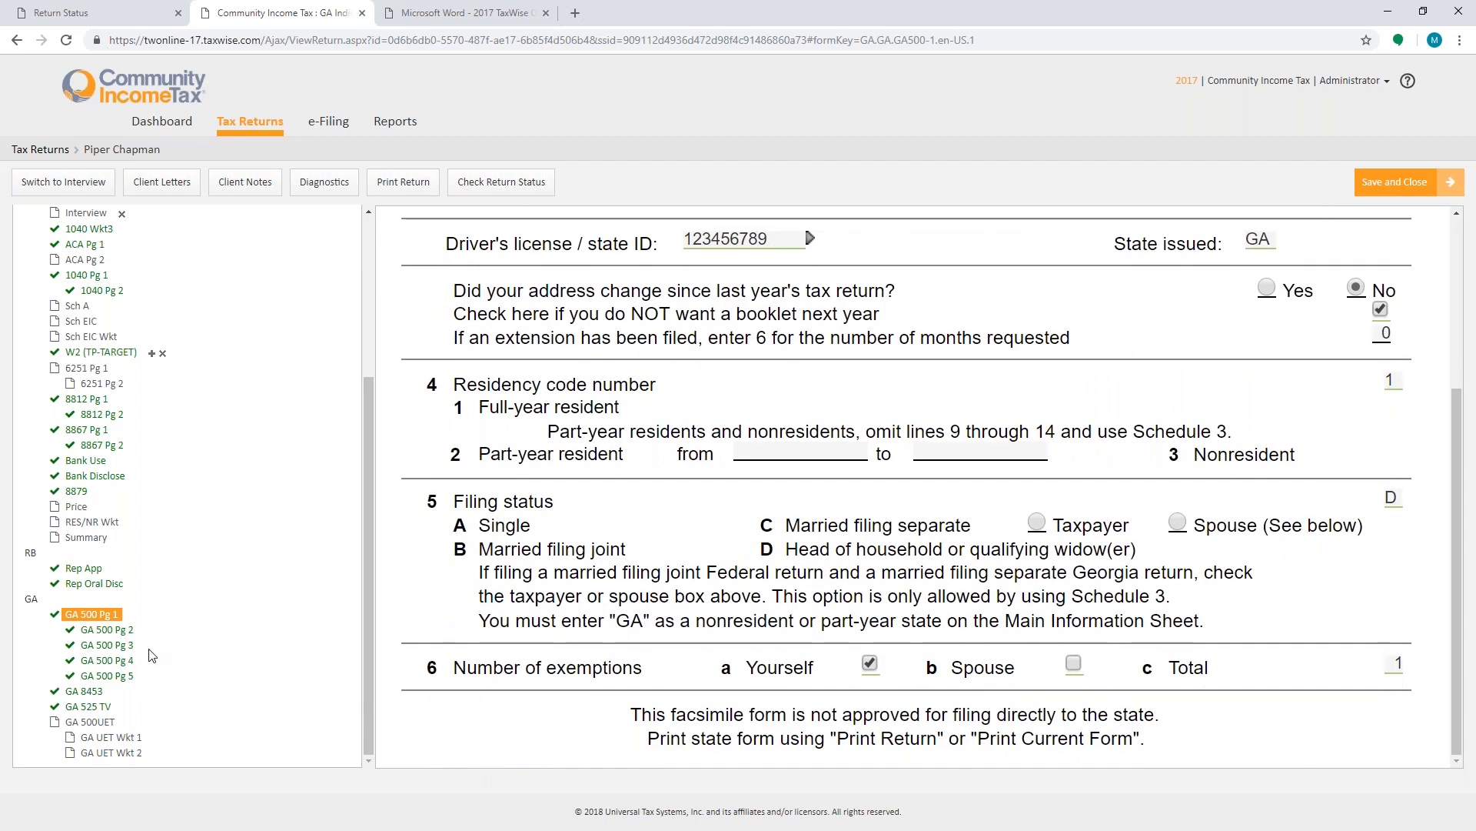
pyautogui.click(105, 630)
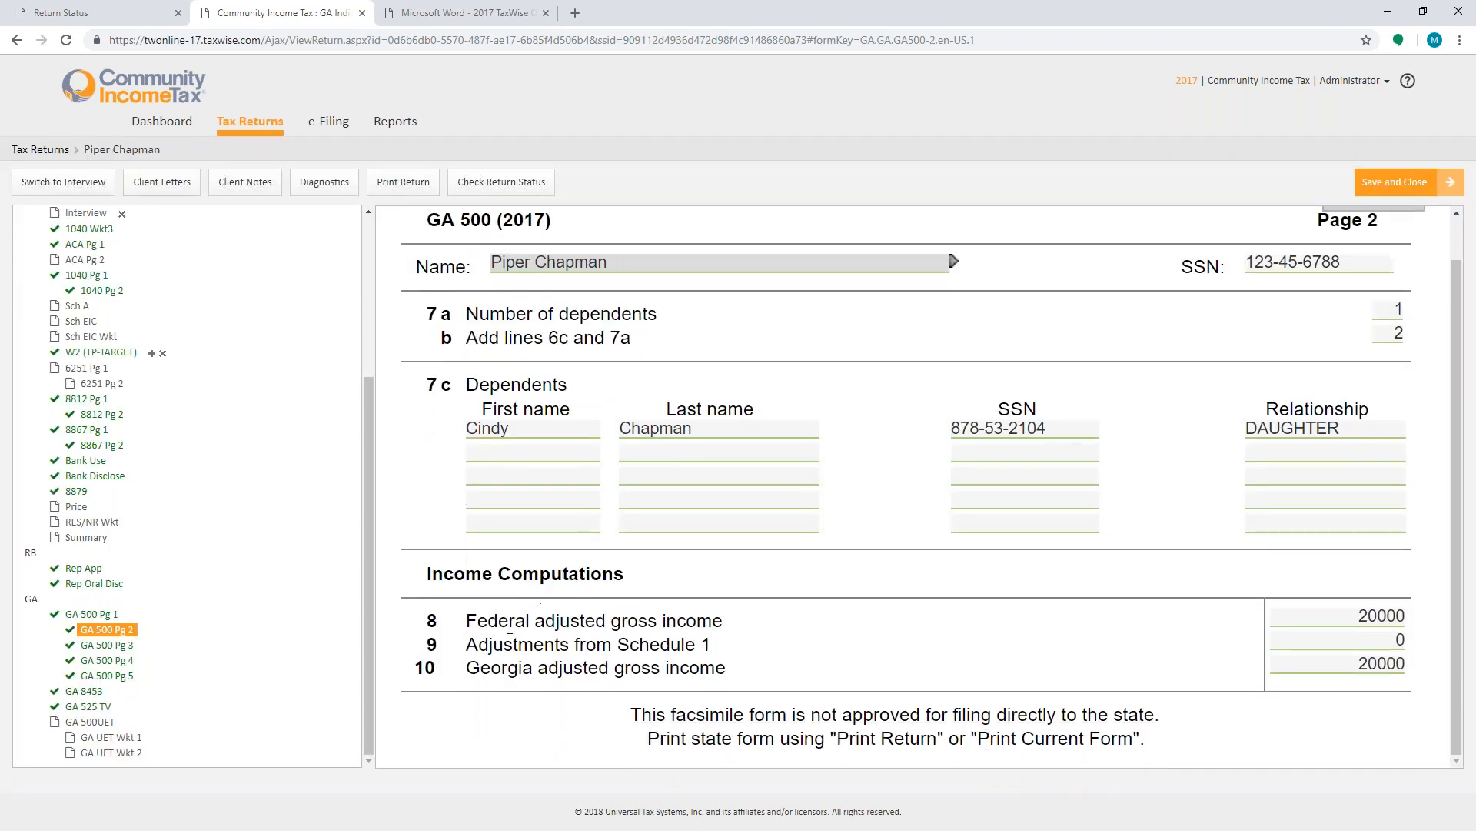
pyautogui.click(112, 646)
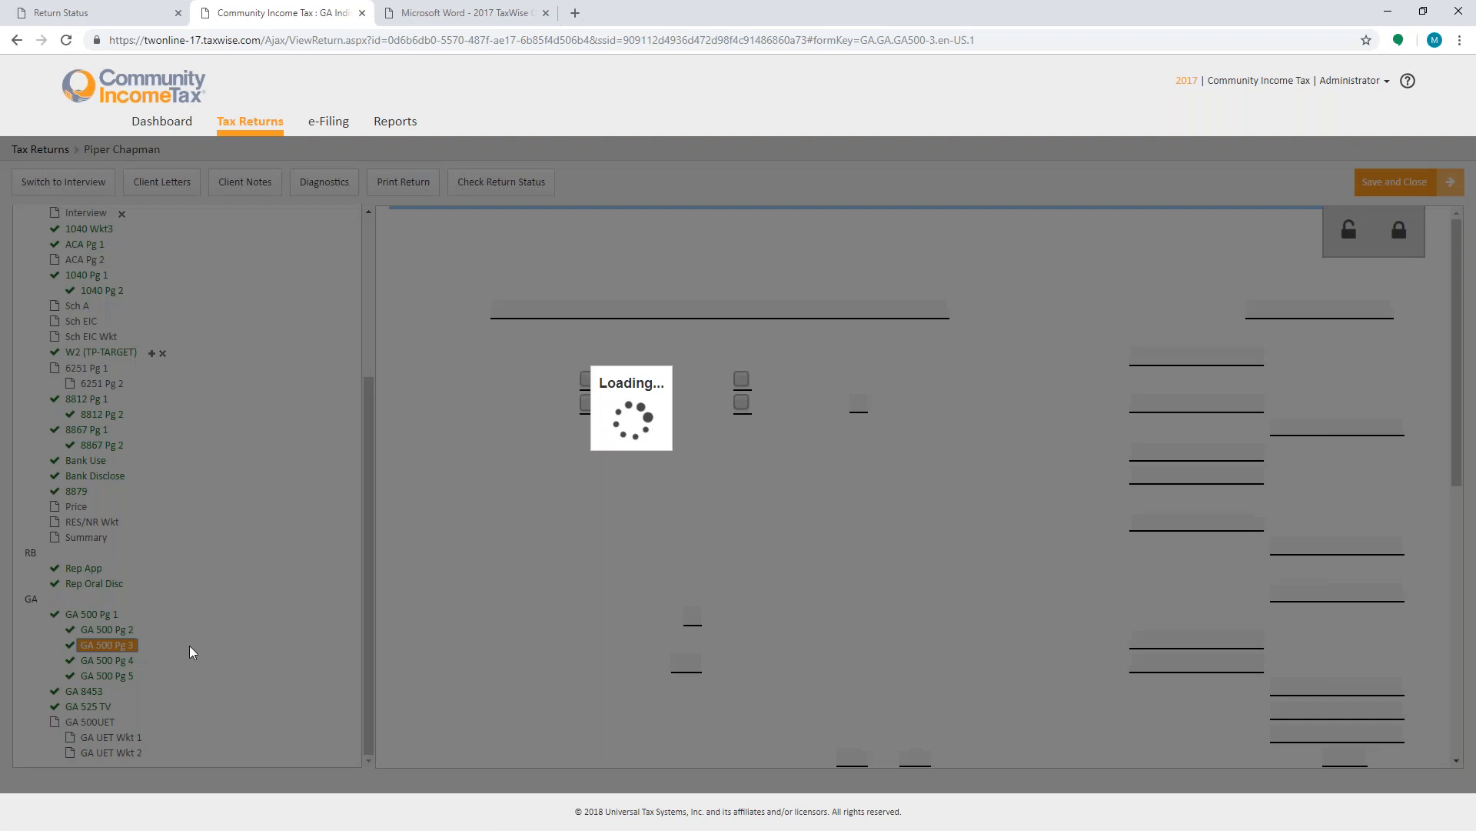
pyautogui.scroll(-8, 738, 657)
pyautogui.click(107, 661)
pyautogui.scroll(-10, 515, 652)
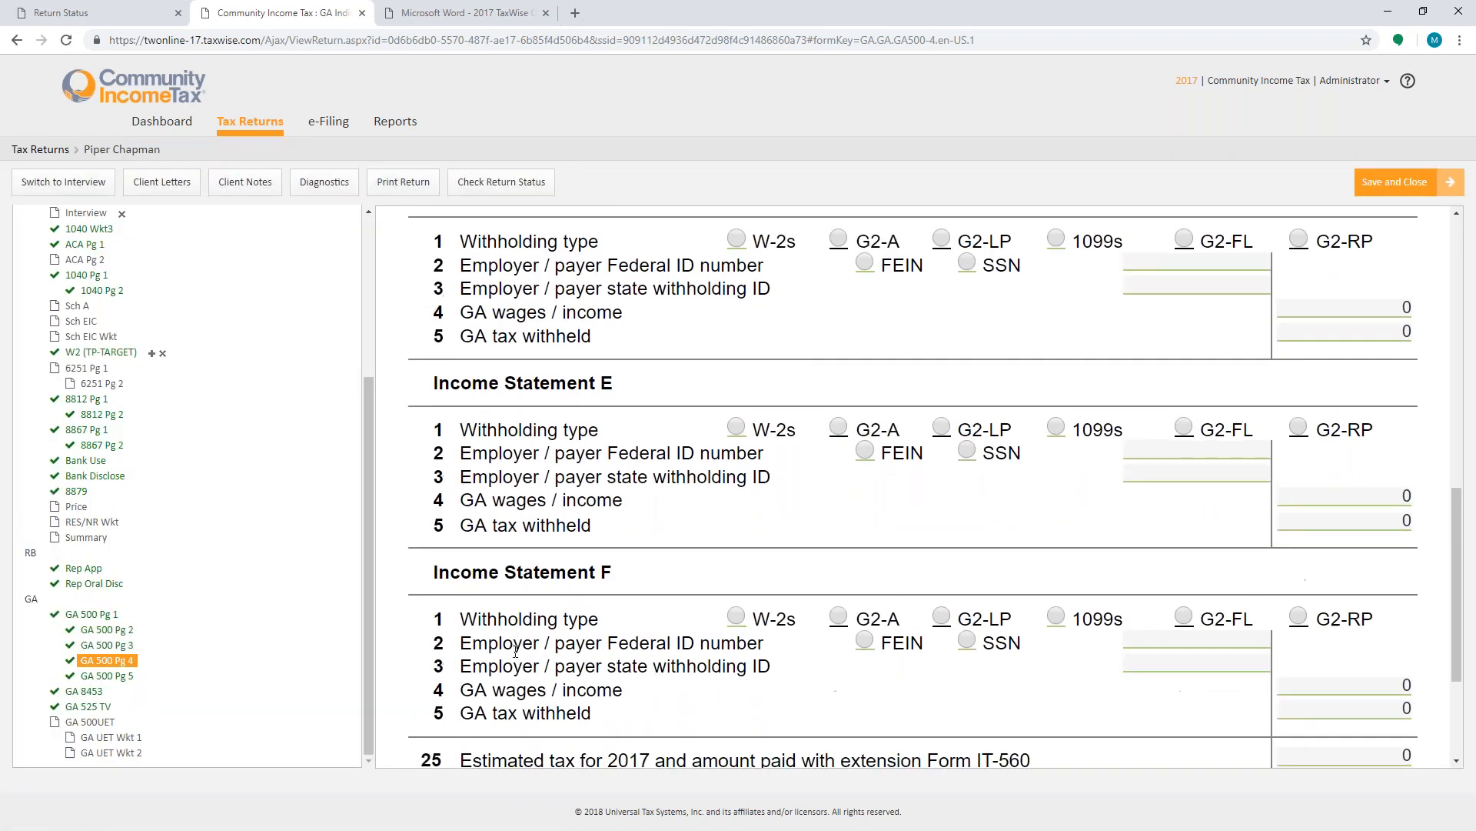
pyautogui.scroll(-3, 515, 652)
pyautogui.click(123, 676)
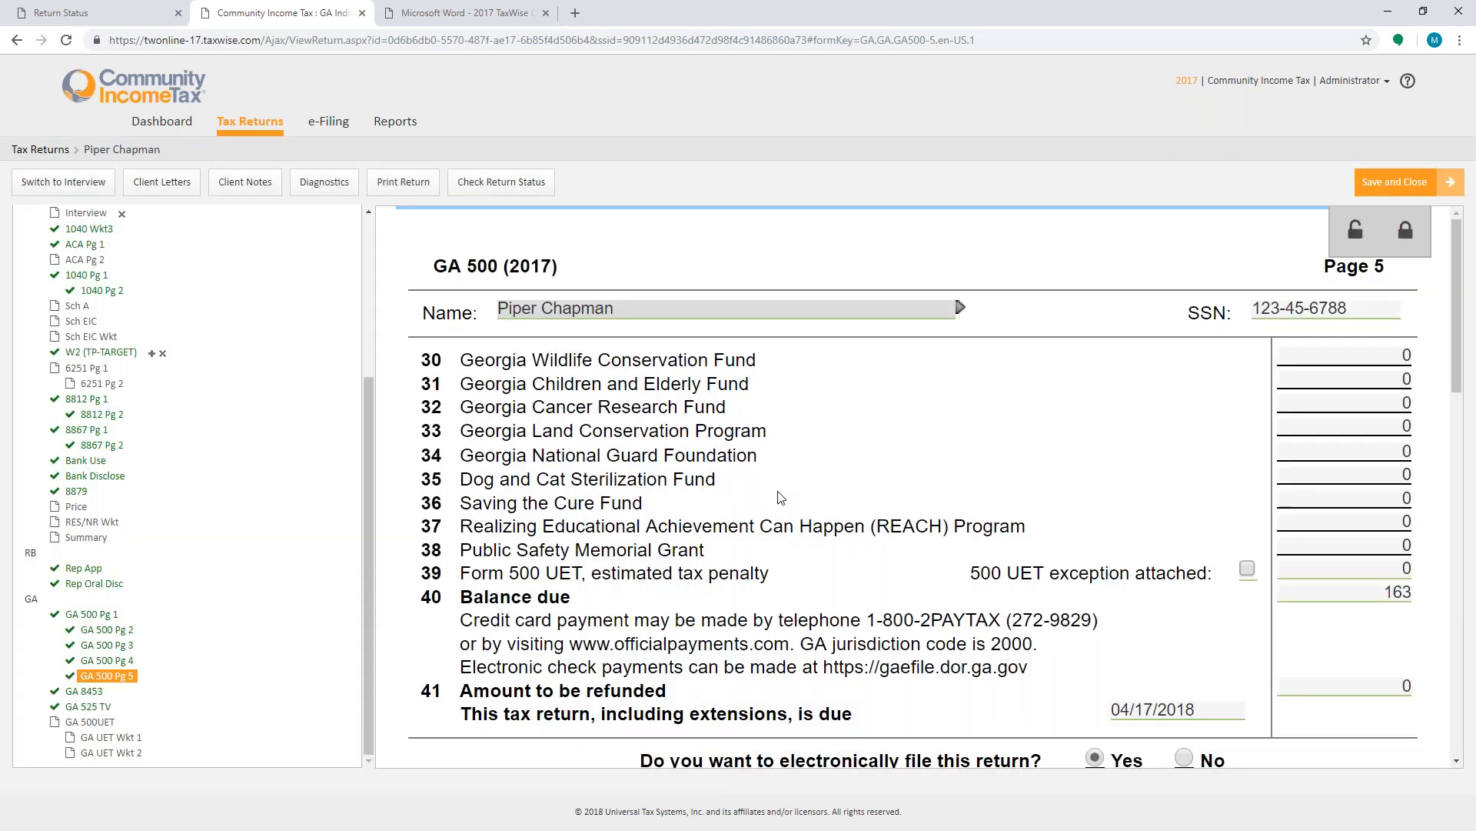
pyautogui.scroll(-7, 780, 496)
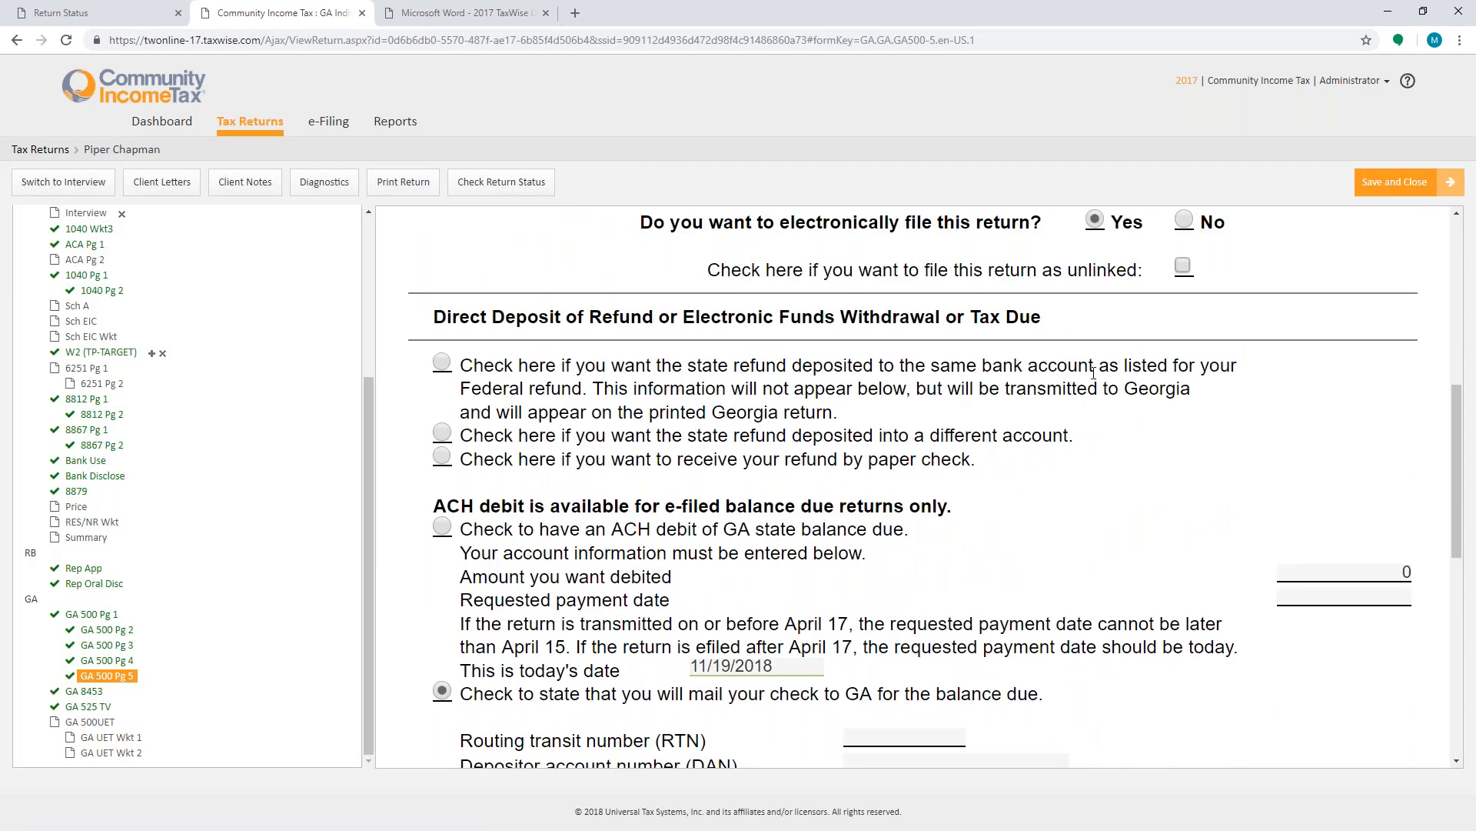
# - Try the Georgia refund options: same bank account as federal, ACH debit of the balance due, and mailing a check
pyautogui.click(453, 360)
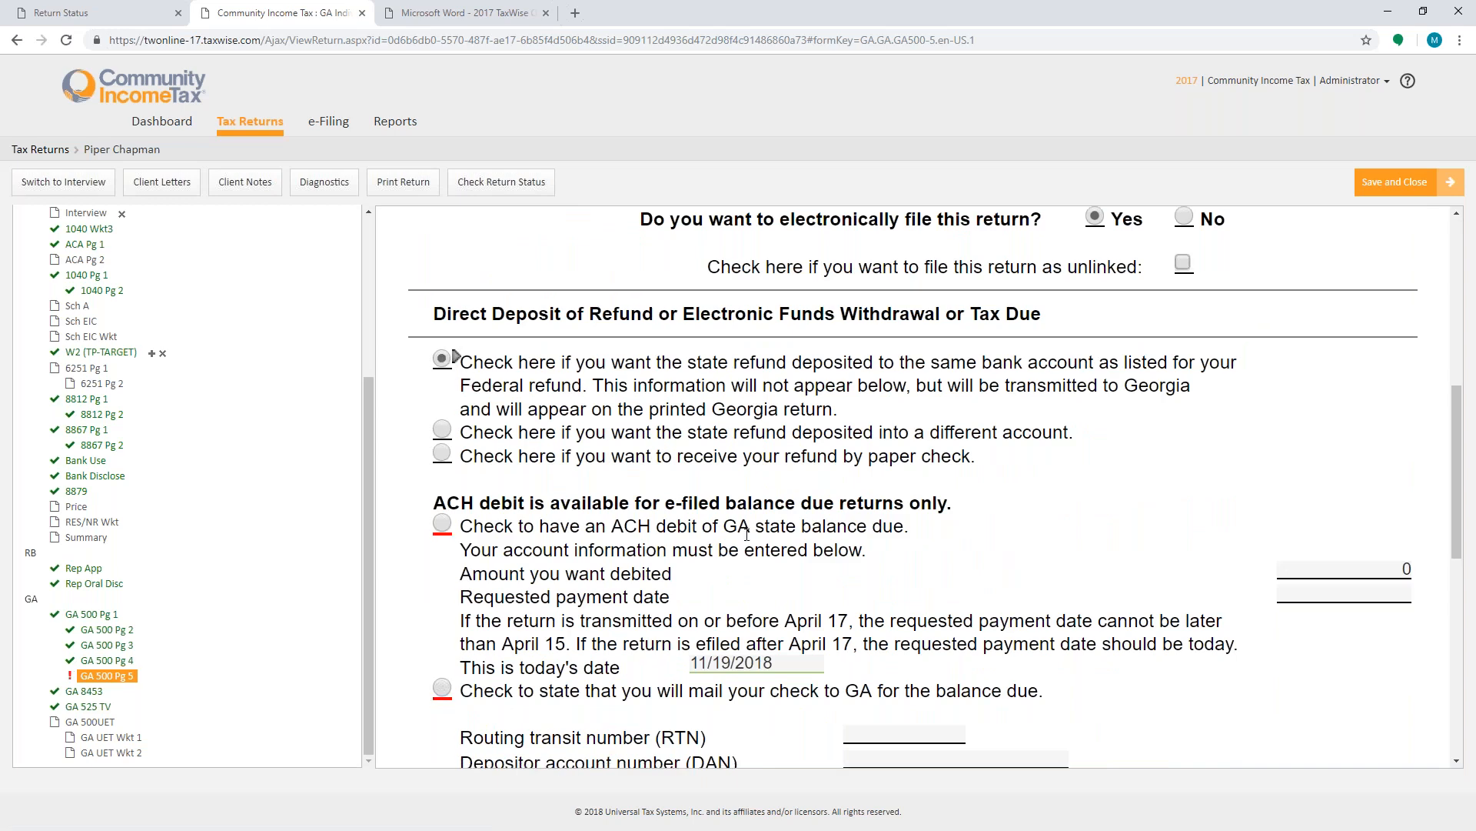
pyautogui.scroll(-3, 747, 534)
pyautogui.click(795, 428)
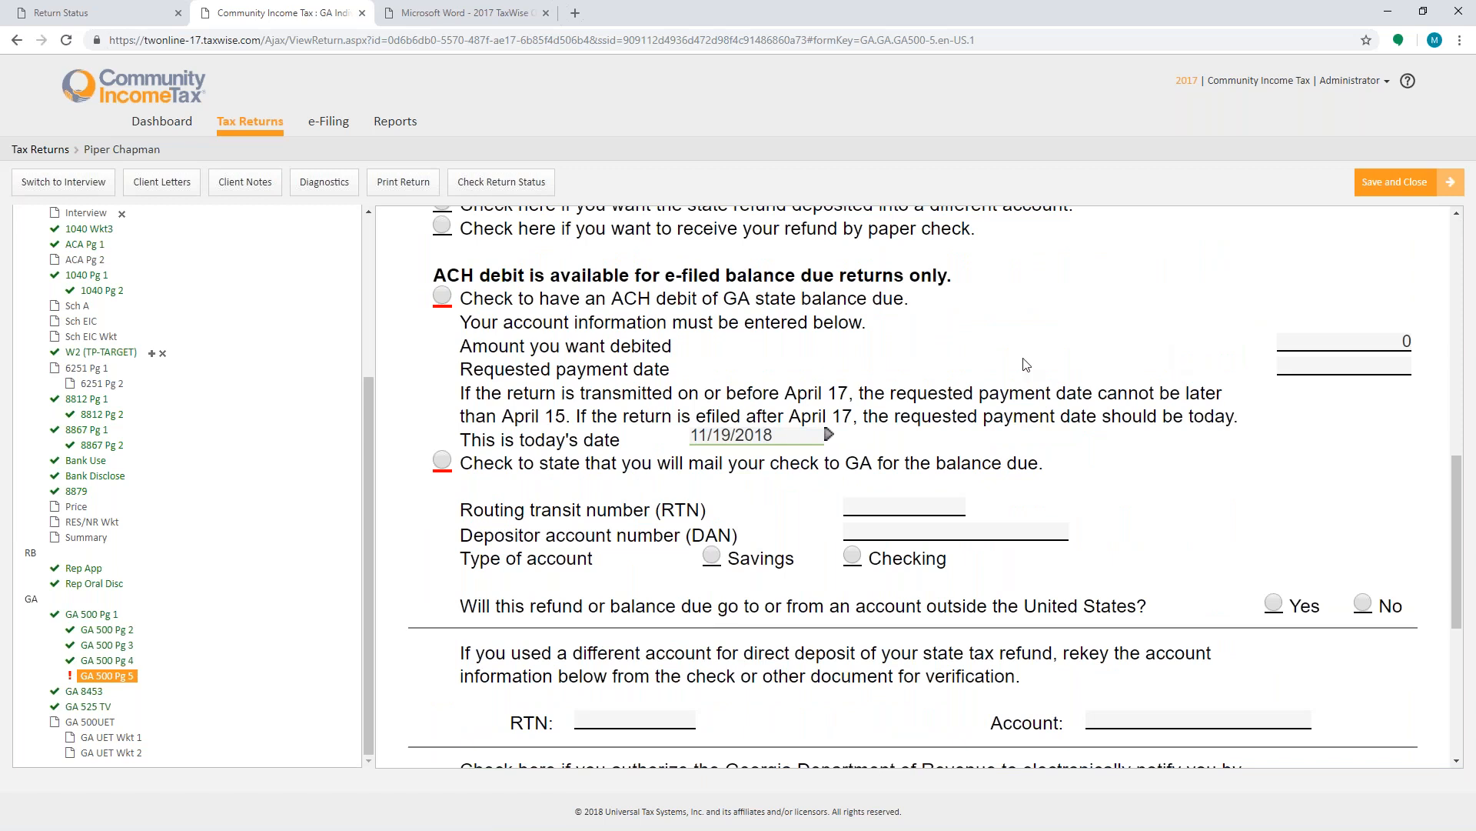
pyautogui.click(443, 295)
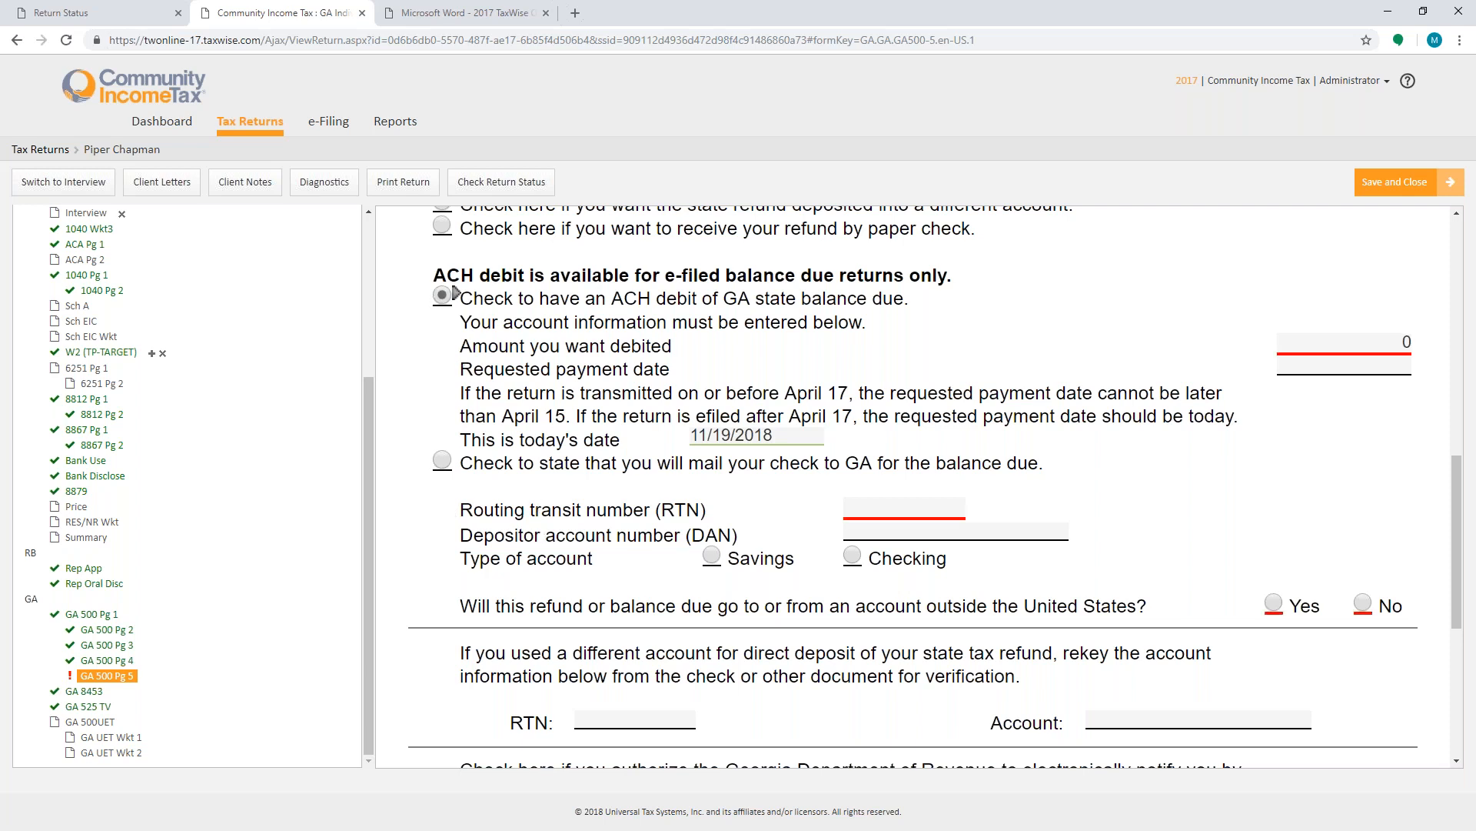
pyautogui.click(442, 459)
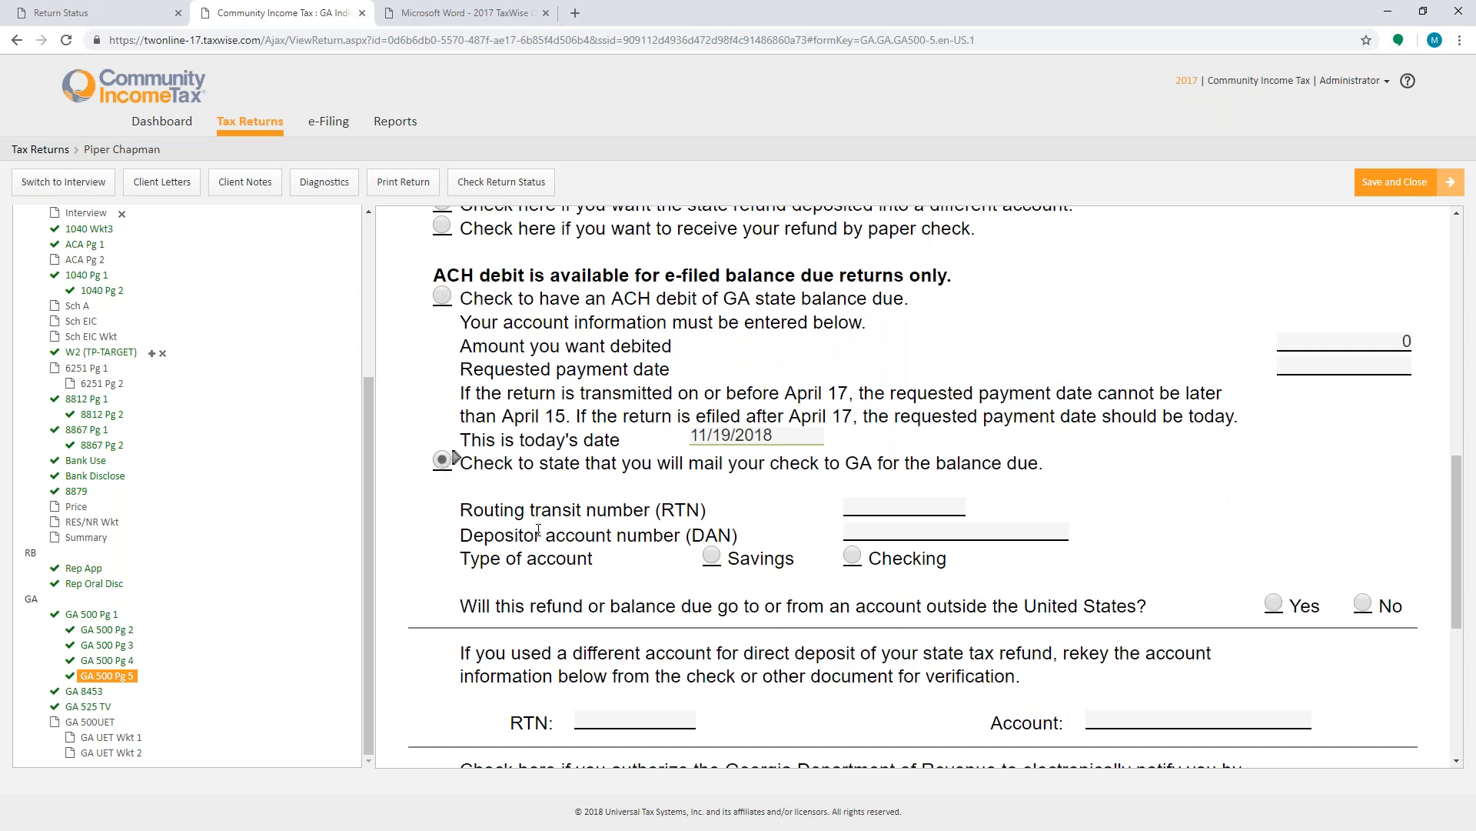
pyautogui.scroll(-3, 538, 530)
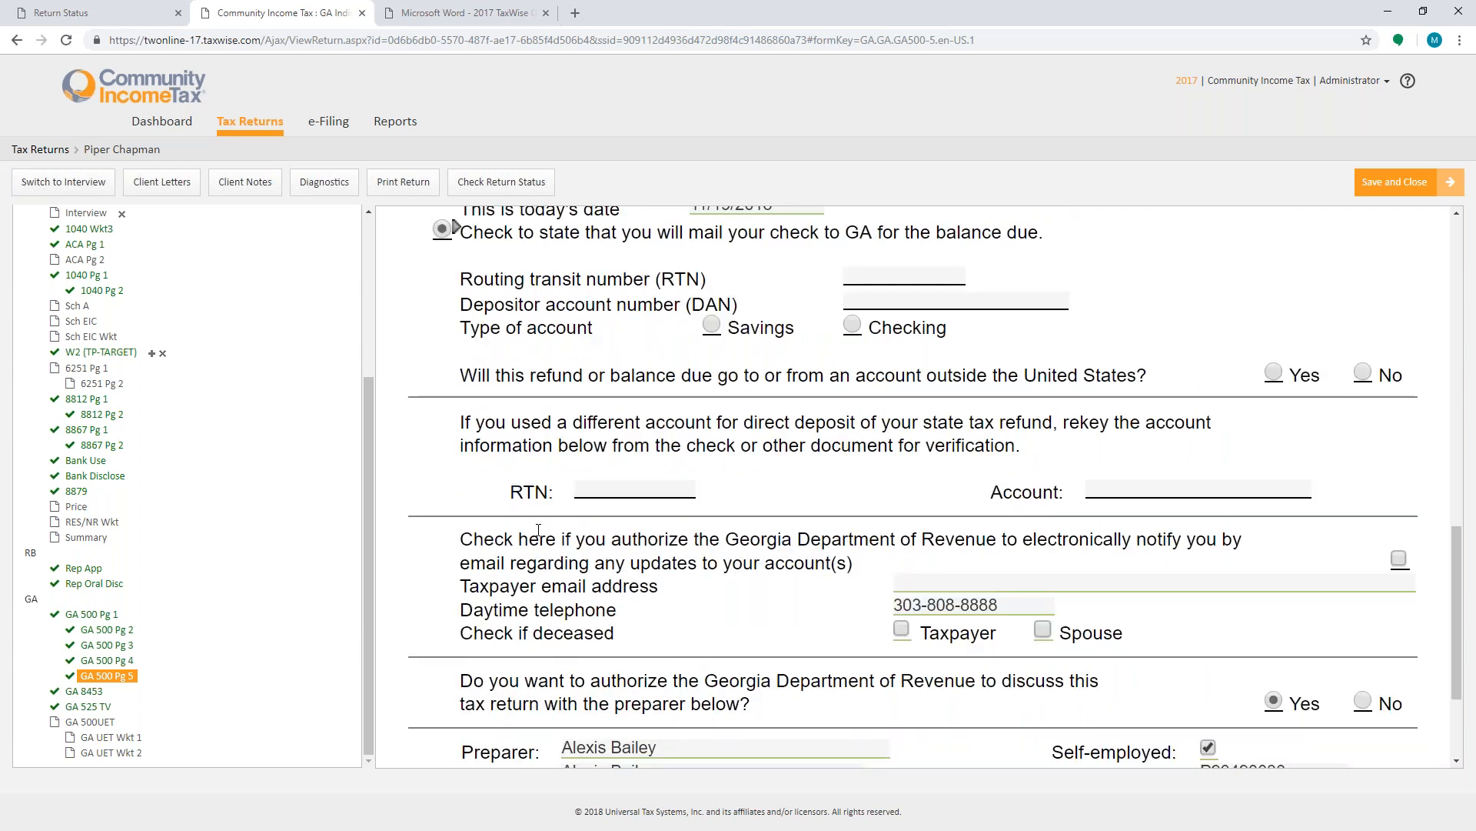
pyautogui.scroll(6, 538, 530)
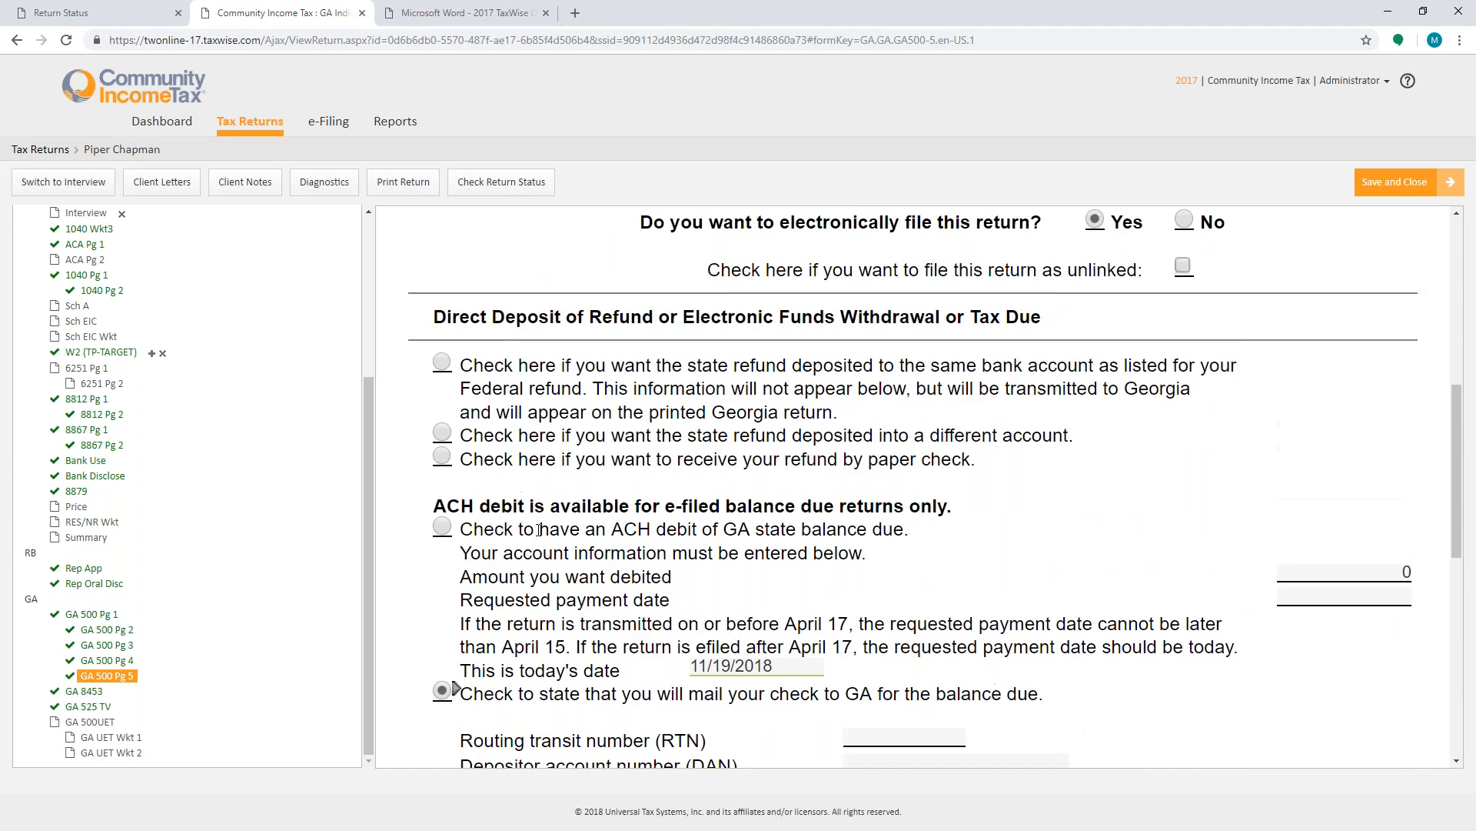
# - Select depositing the Georgia refund into the same bank account as the federal refund
pyautogui.click(442, 366)
pyautogui.scroll(2, 405, 584)
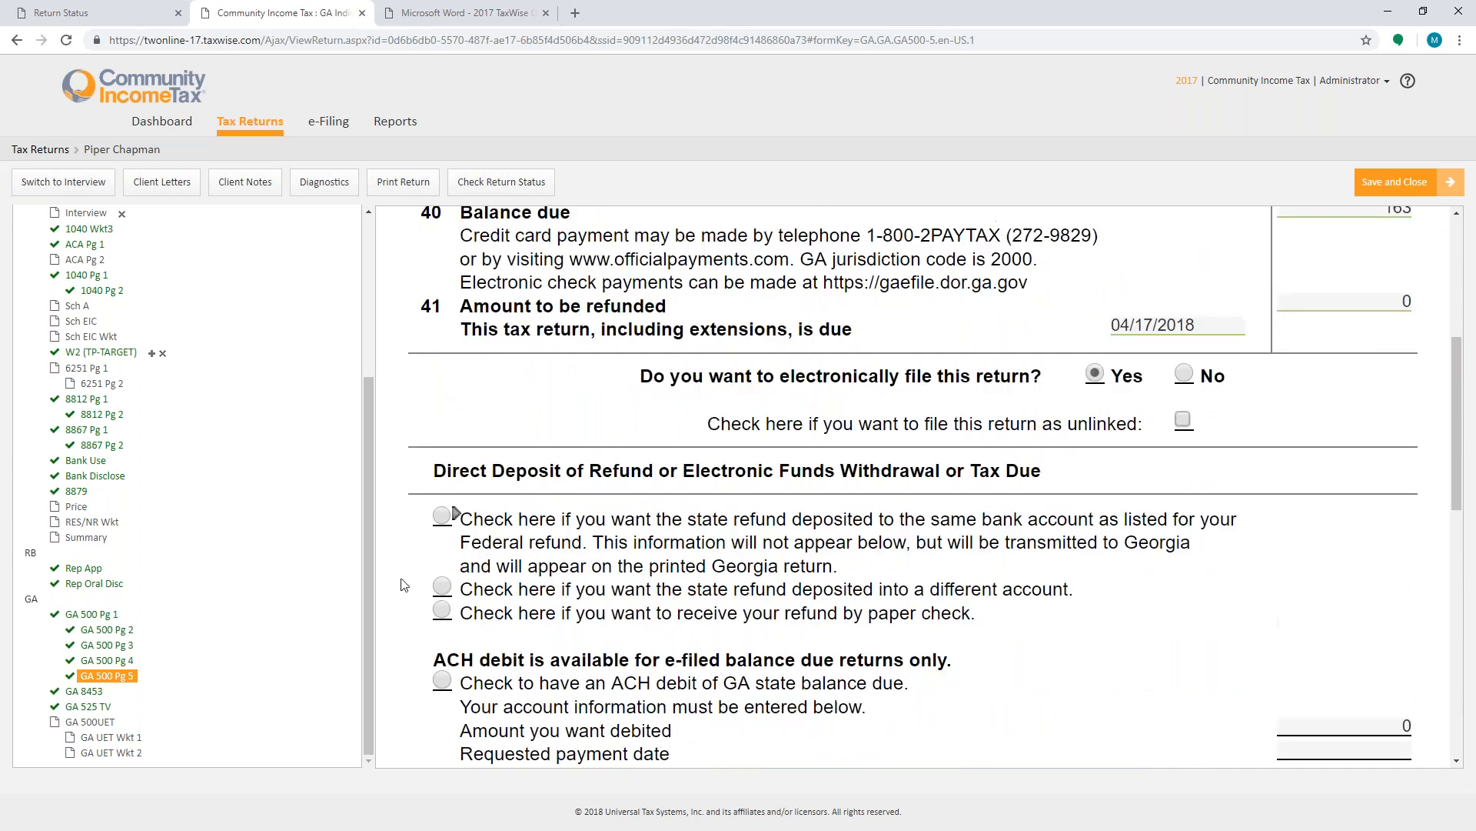
pyautogui.click(442, 515)
pyautogui.scroll(-6, 590, 552)
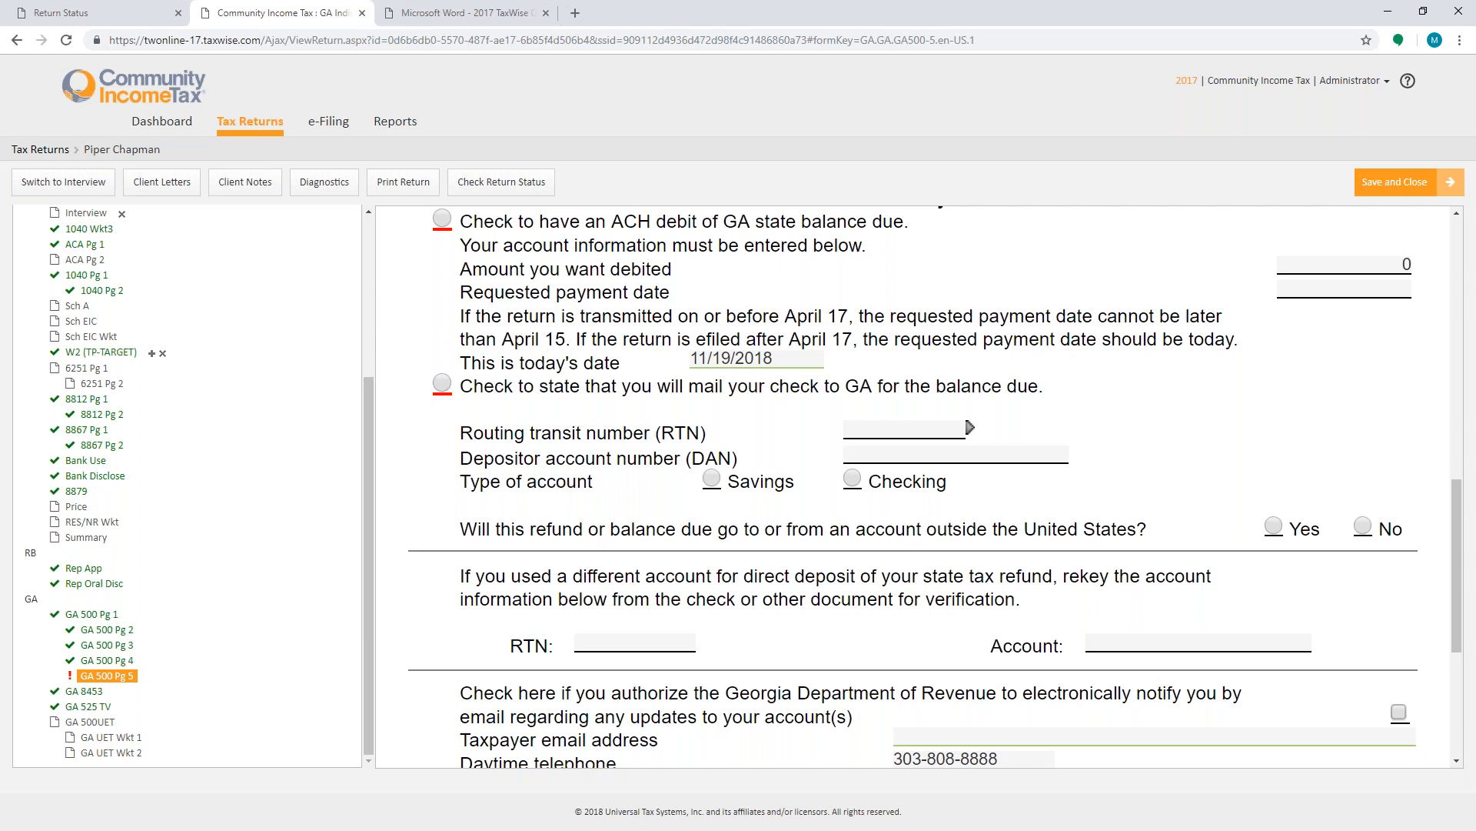
# - Return to the Main Information Sheet and scroll through its taxpayer and filing status sections
pyautogui.scroll(4, 80, 480)
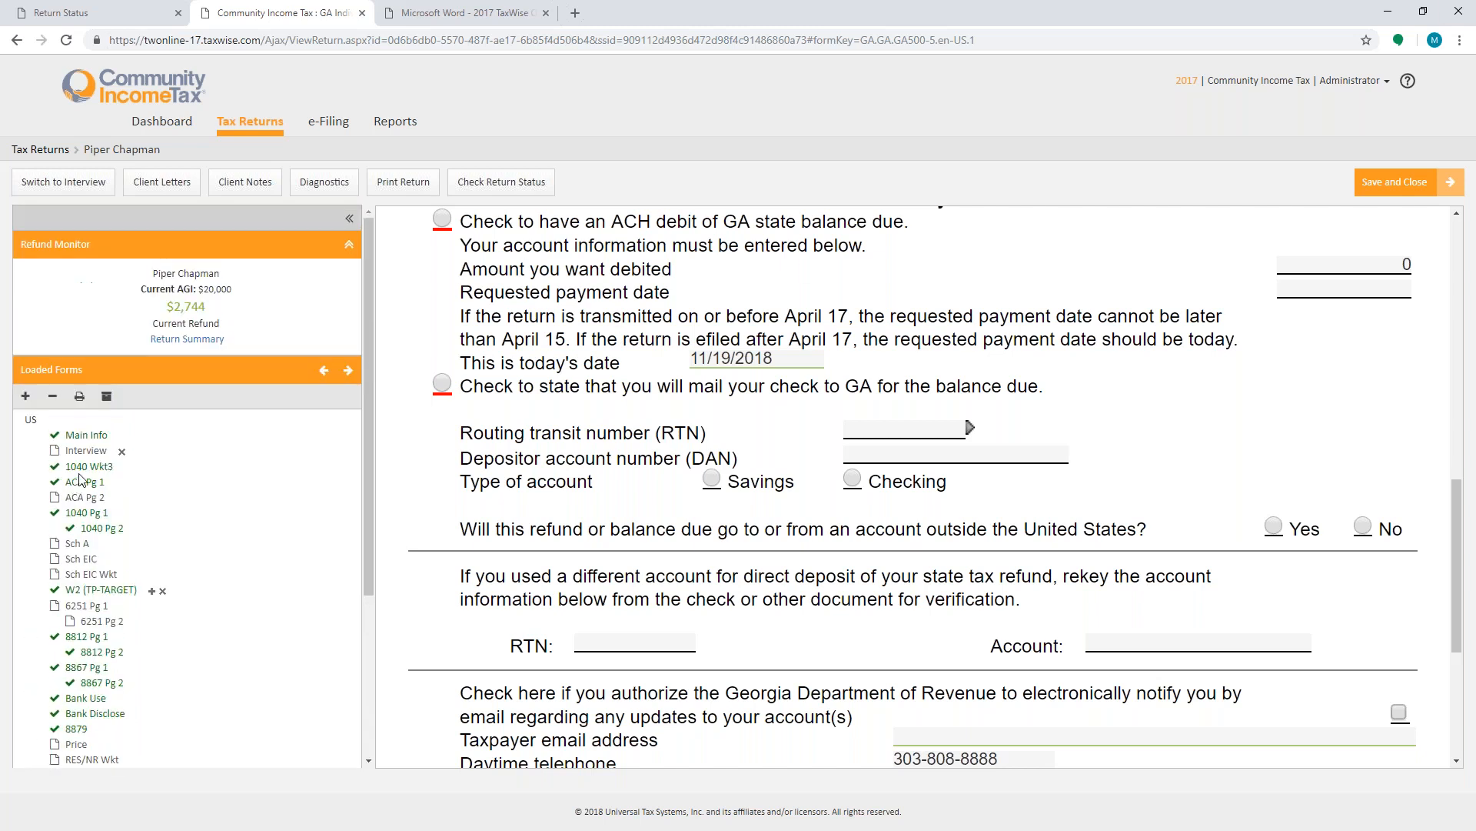
pyautogui.click(86, 436)
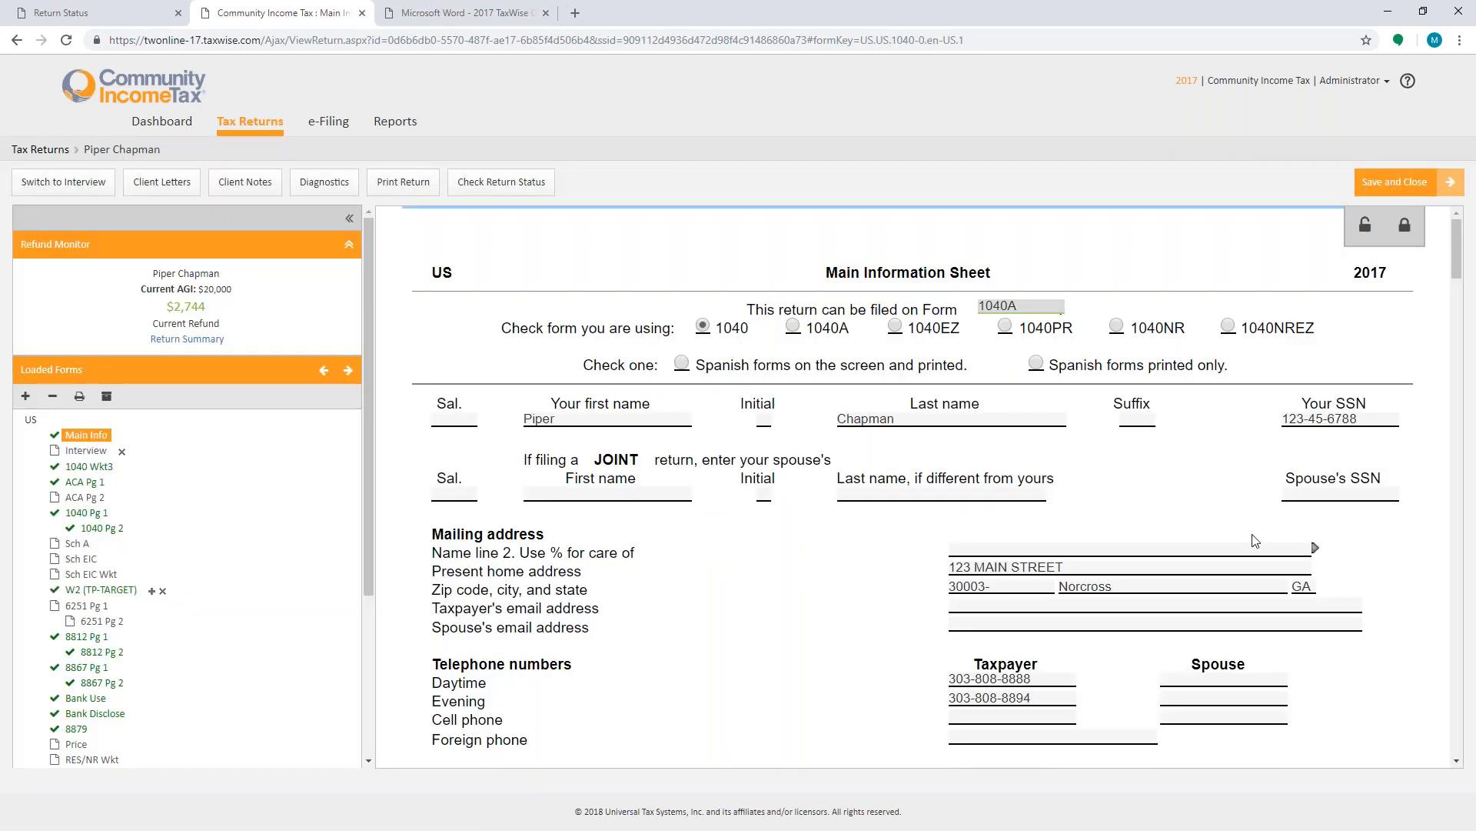
pyautogui.scroll(-8, 1255, 541)
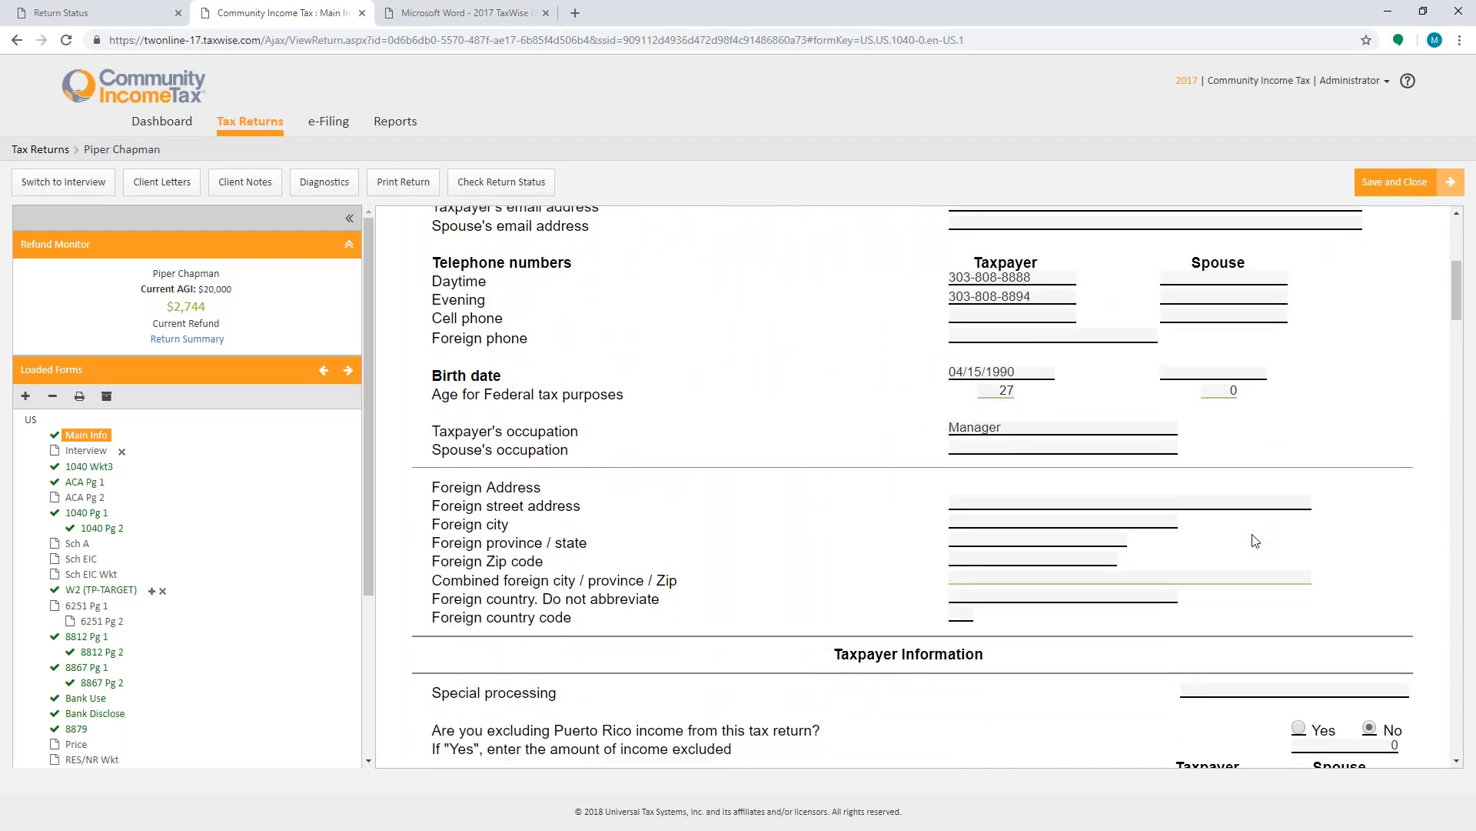
pyautogui.scroll(-4, 1255, 541)
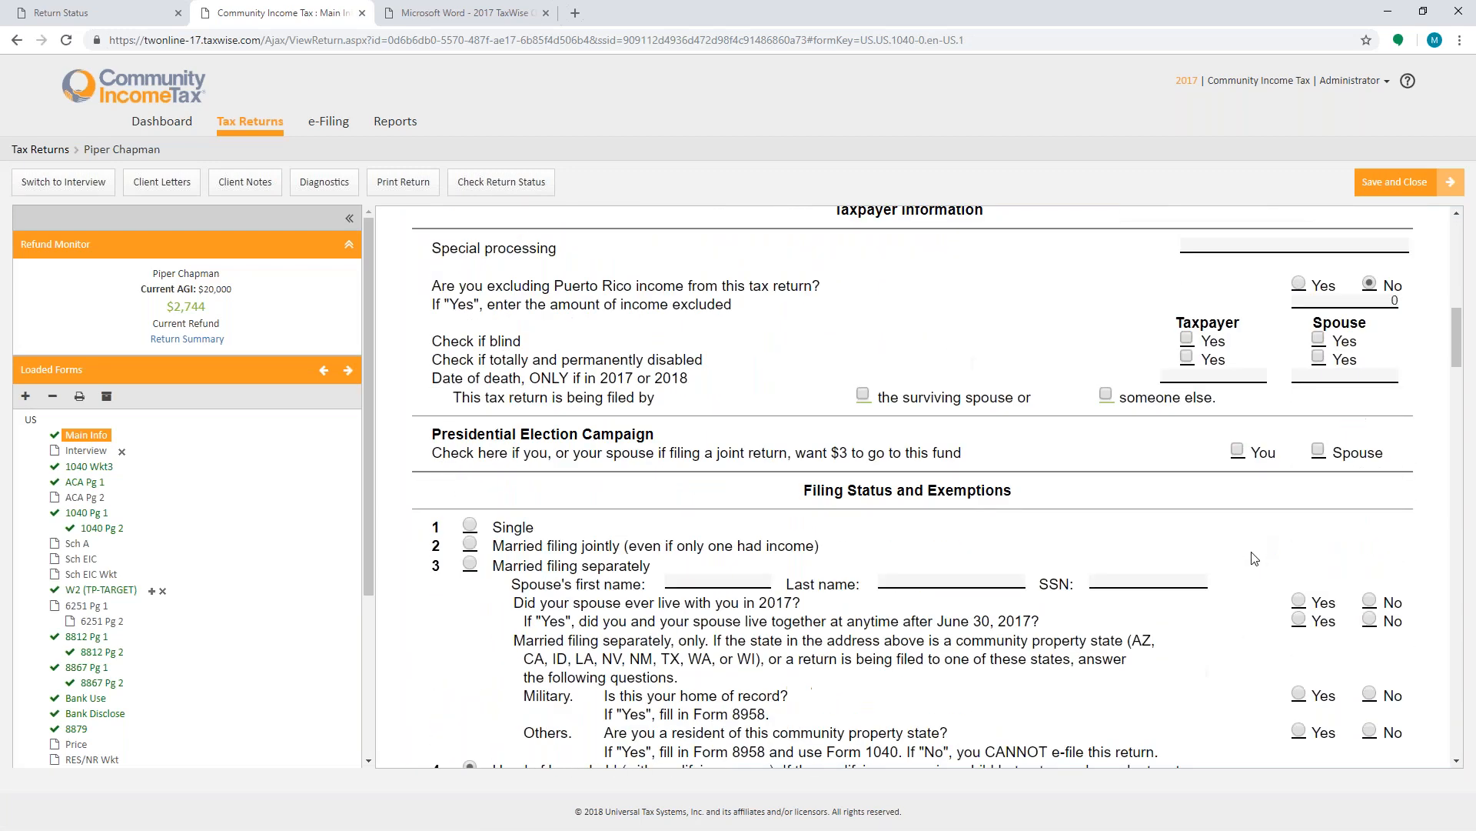
pyautogui.scroll(-12, 1255, 582)
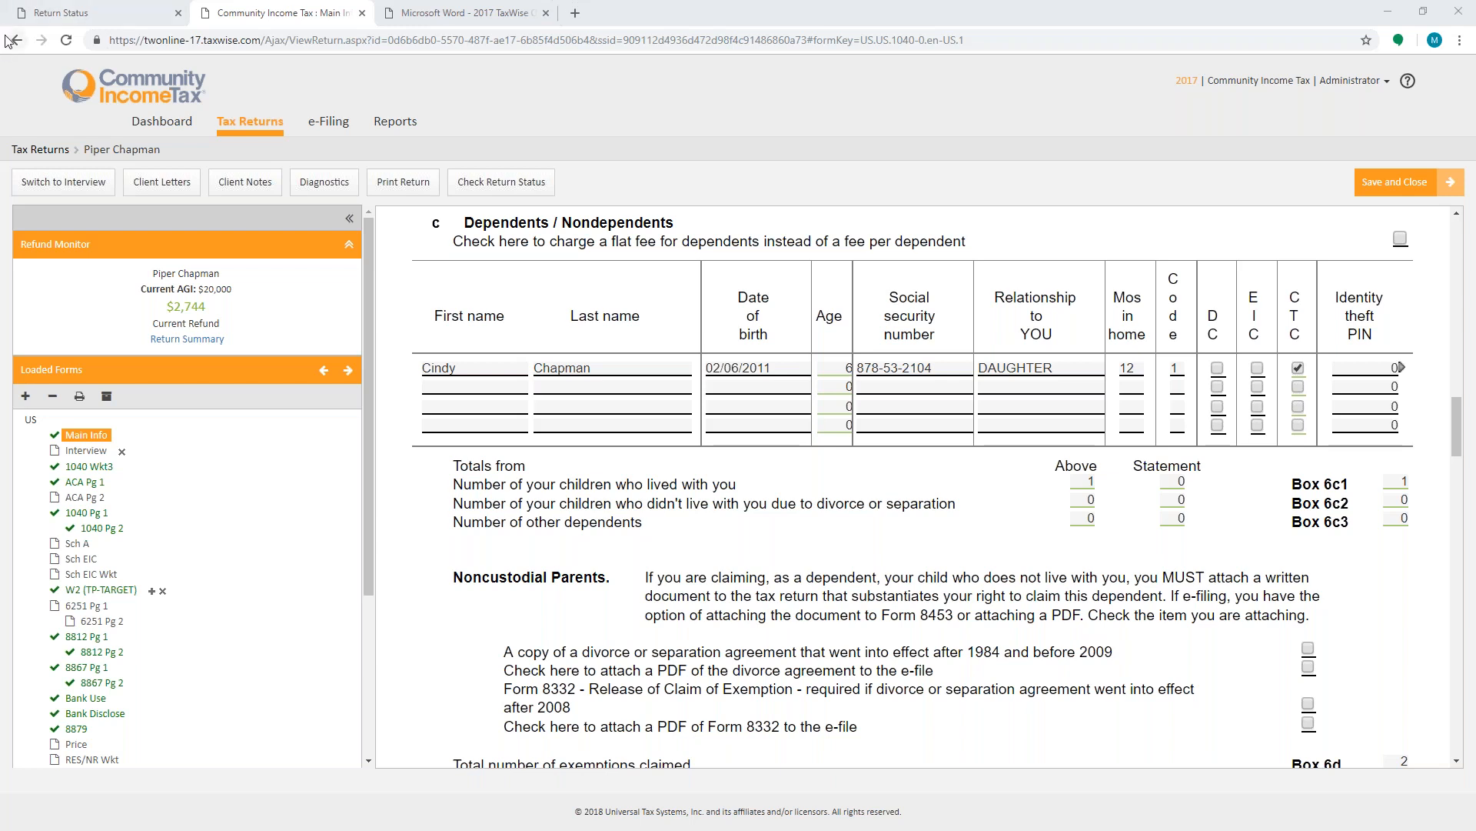
# - Try opening the 2018 online site by changing the address to twonline-18.taxwise.com
pyautogui.moveTo(195, 40); pyautogui.dragTo(201, 40)
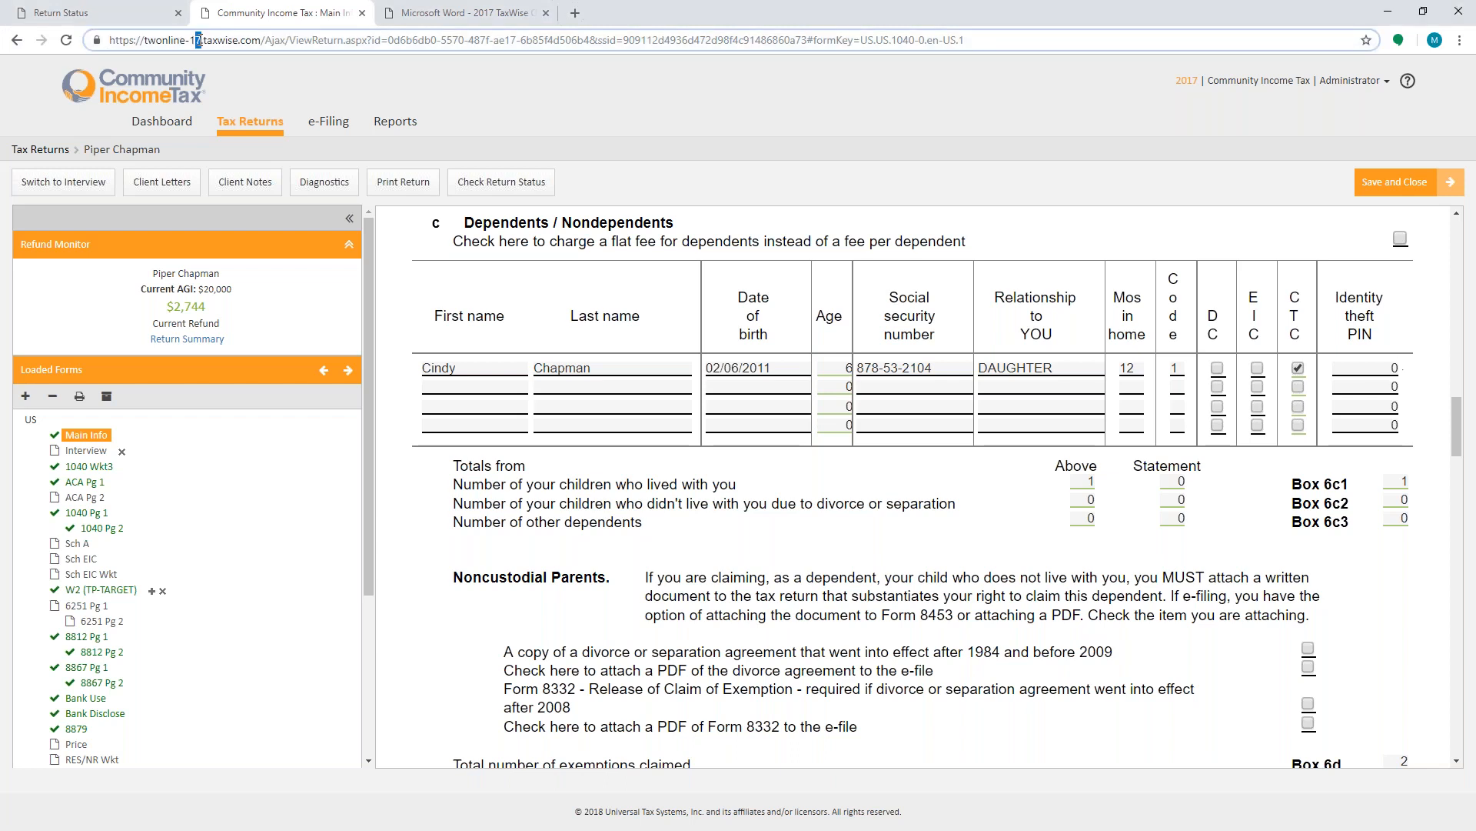
pyautogui.write('8')
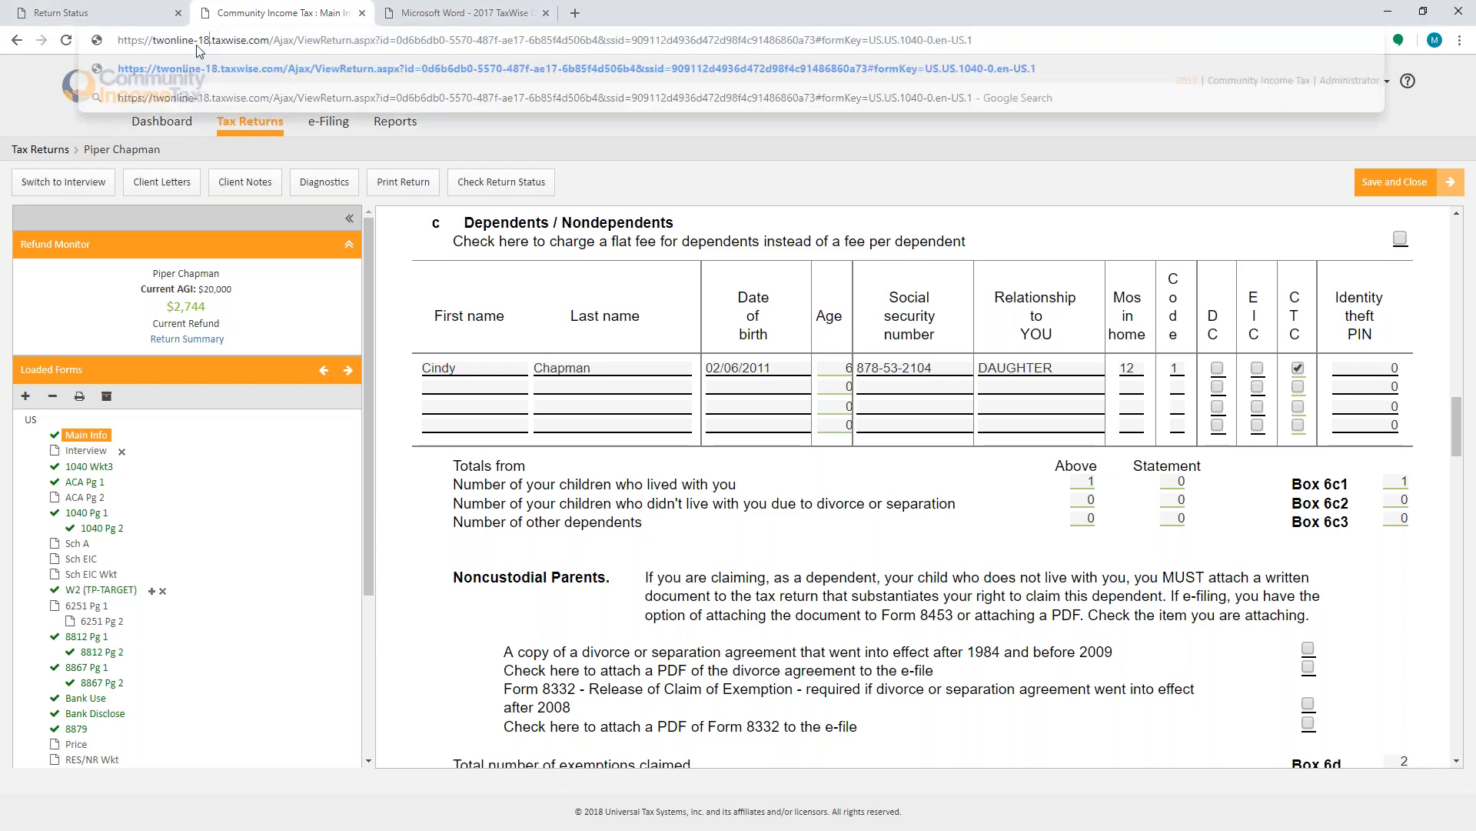
pyautogui.press('Return')
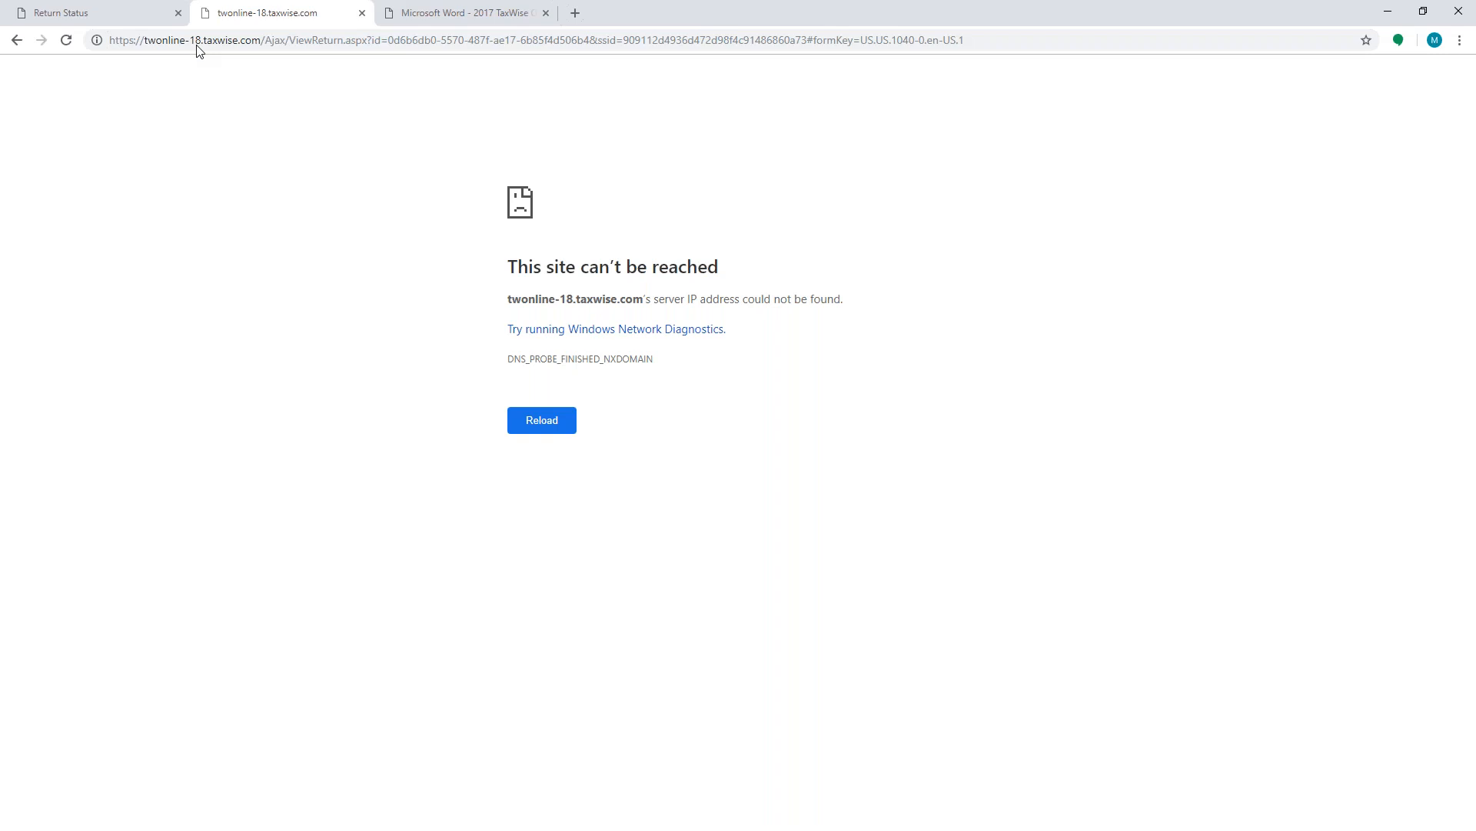
# - Open the Community Income Tax support site my.joincit.com/support in the third tab
pyautogui.click(450, 17)
pyautogui.click(457, 41)
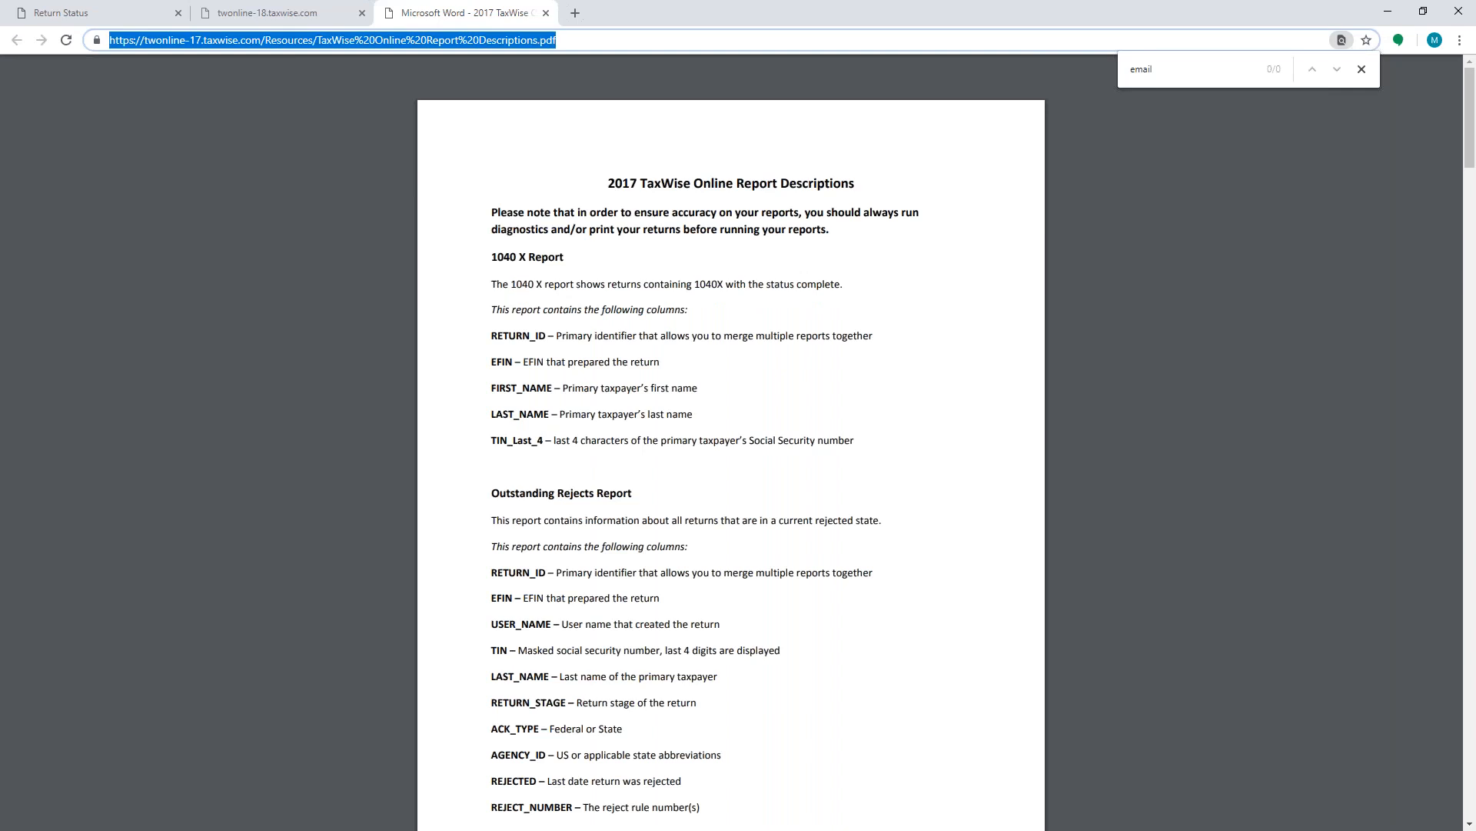
pyautogui.write('my.joincit.com/support/')
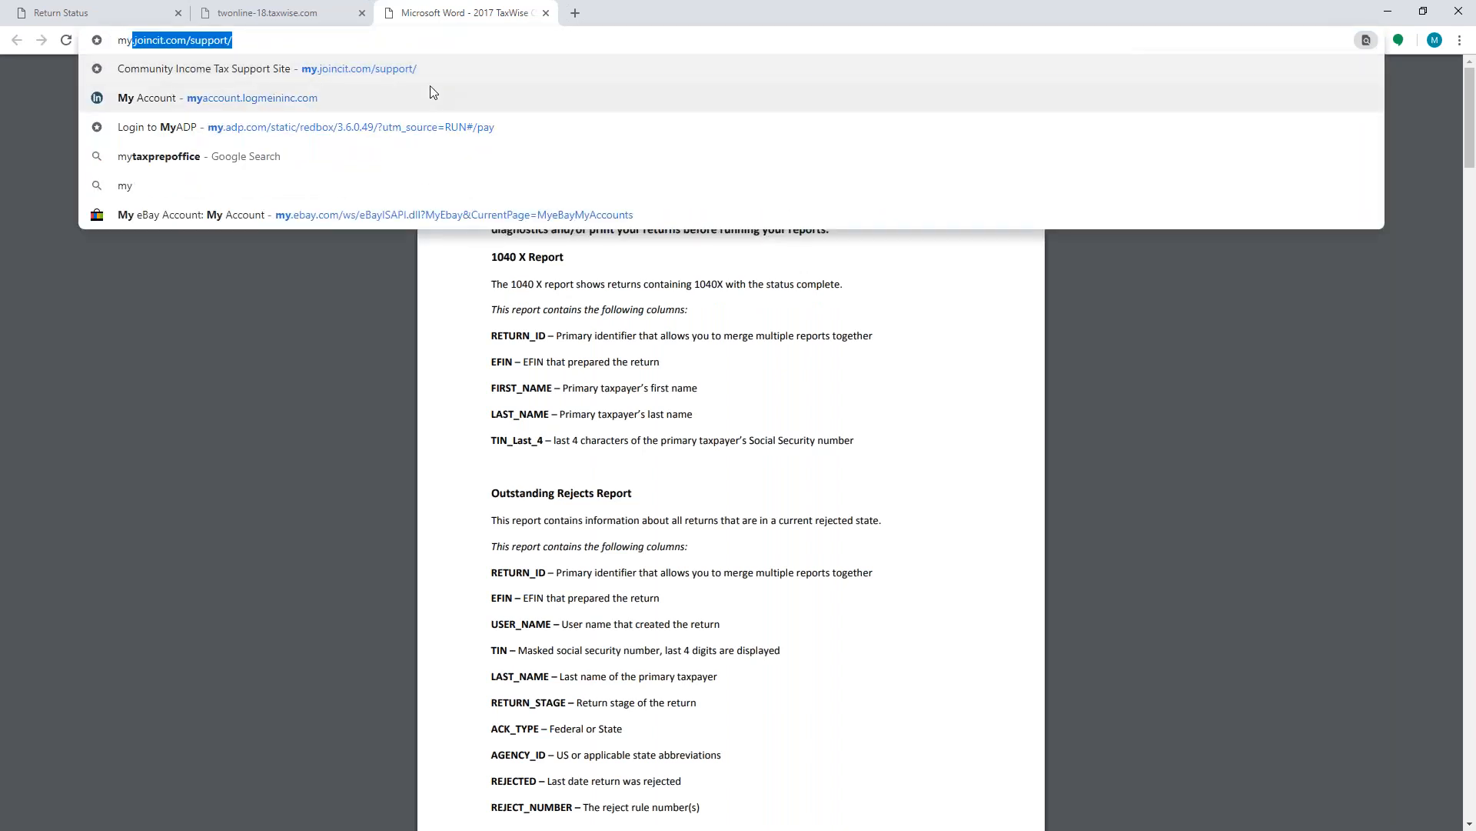
pyautogui.click(422, 75)
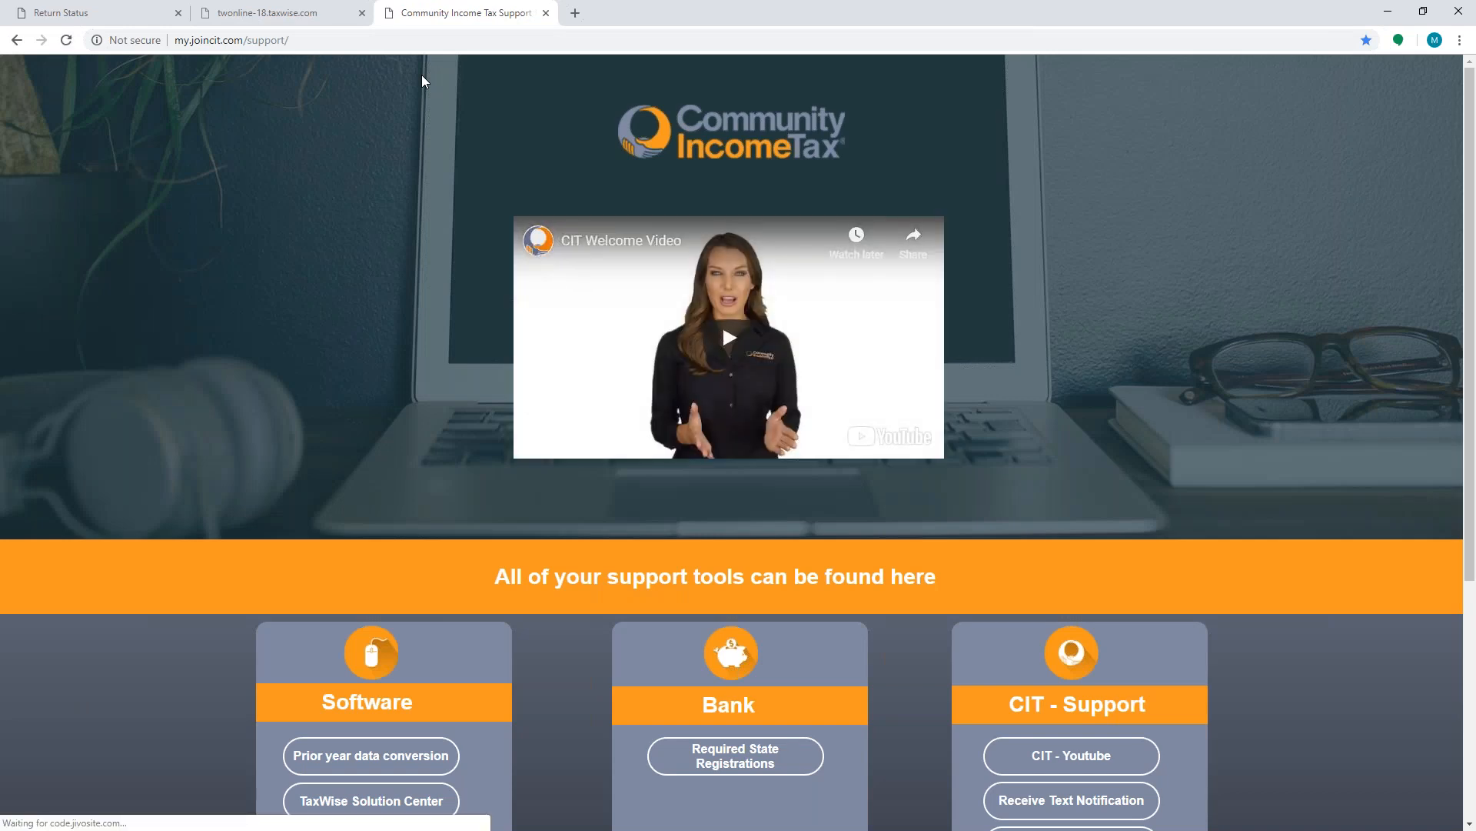
# - Open the Desktop Download options on the support site and dismiss the chat box
pyautogui.scroll(-5, 283, 486)
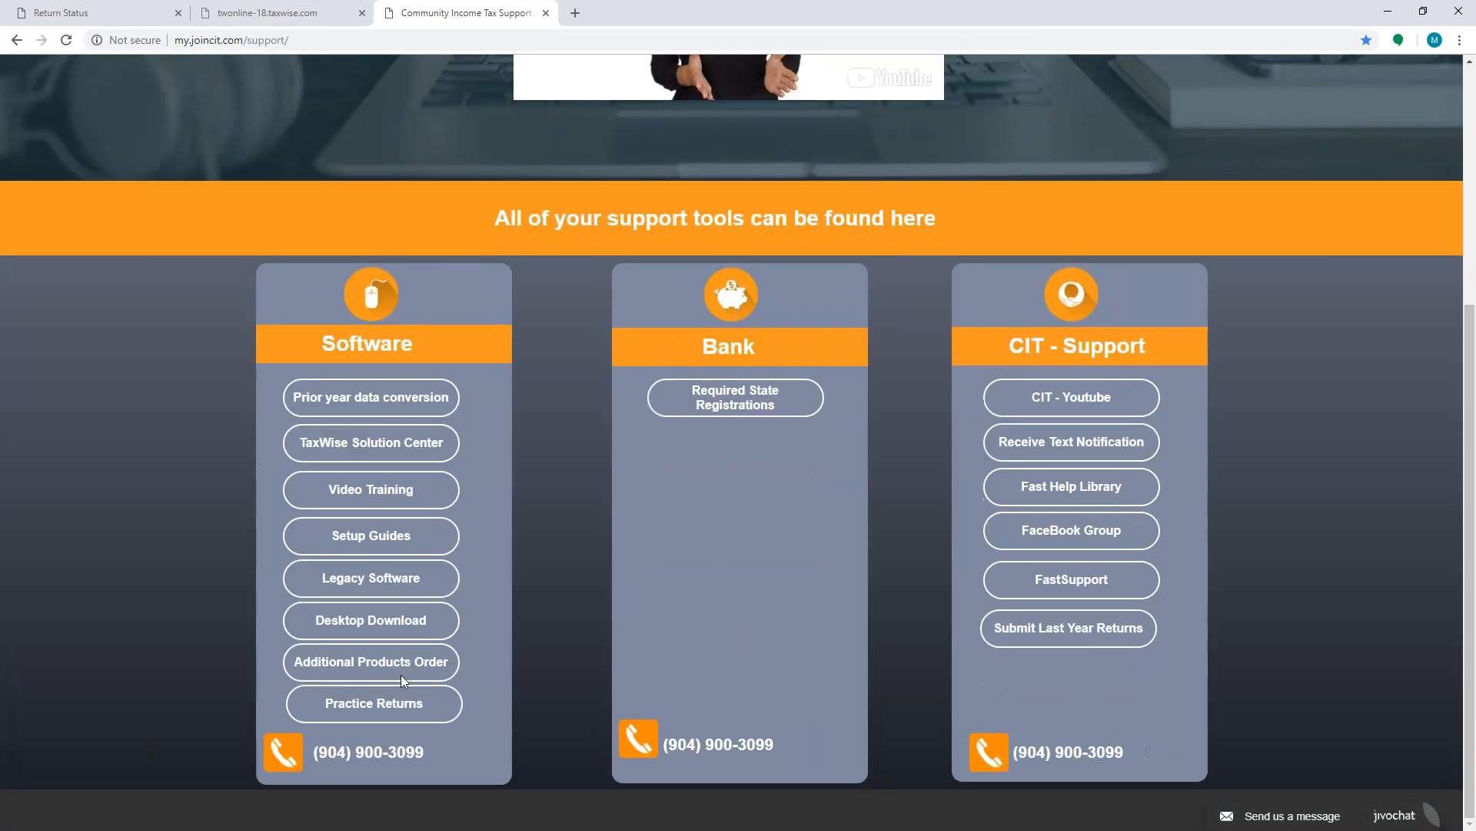
pyautogui.click(385, 621)
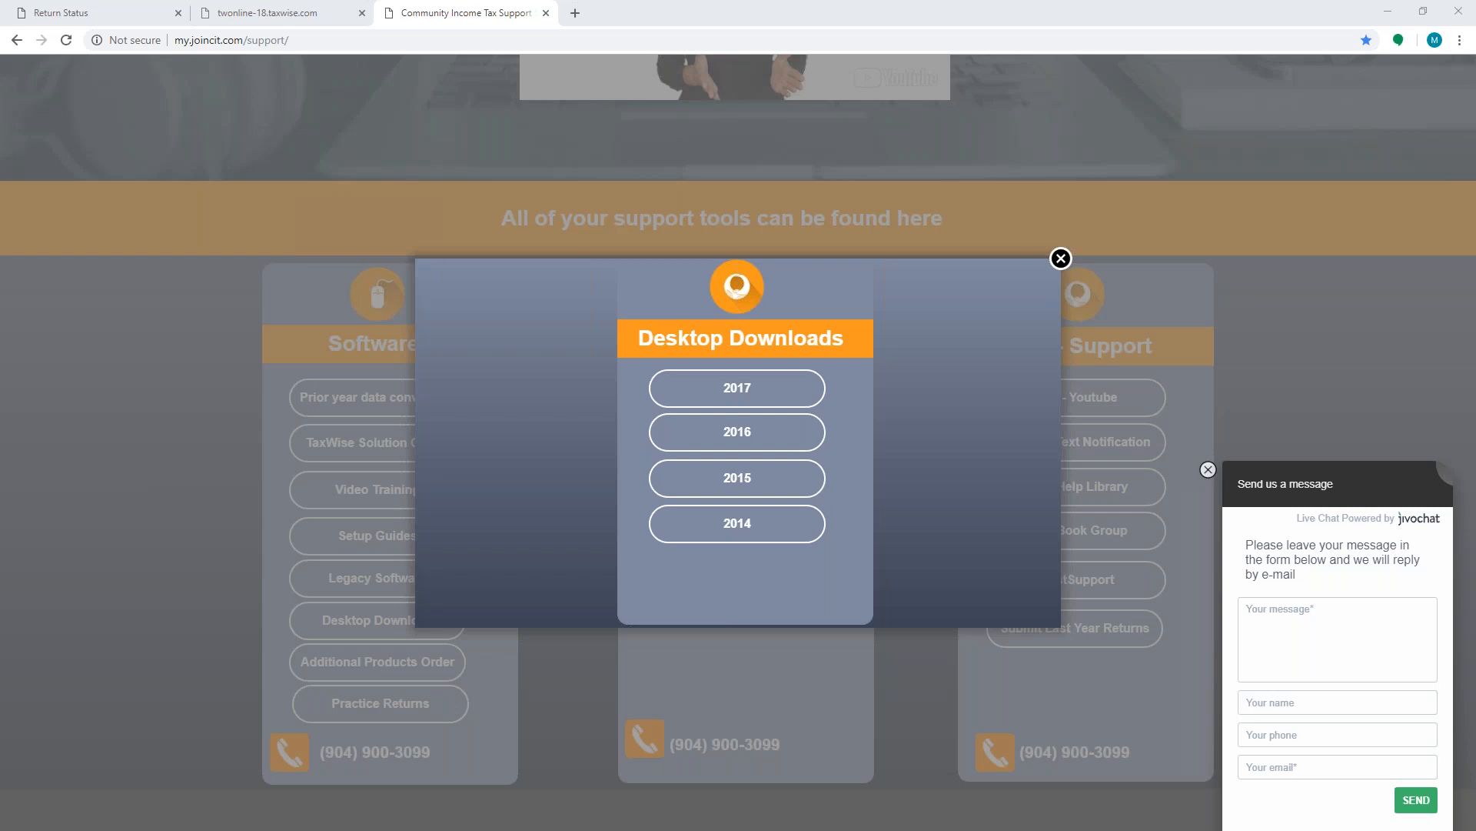
pyautogui.click(1208, 470)
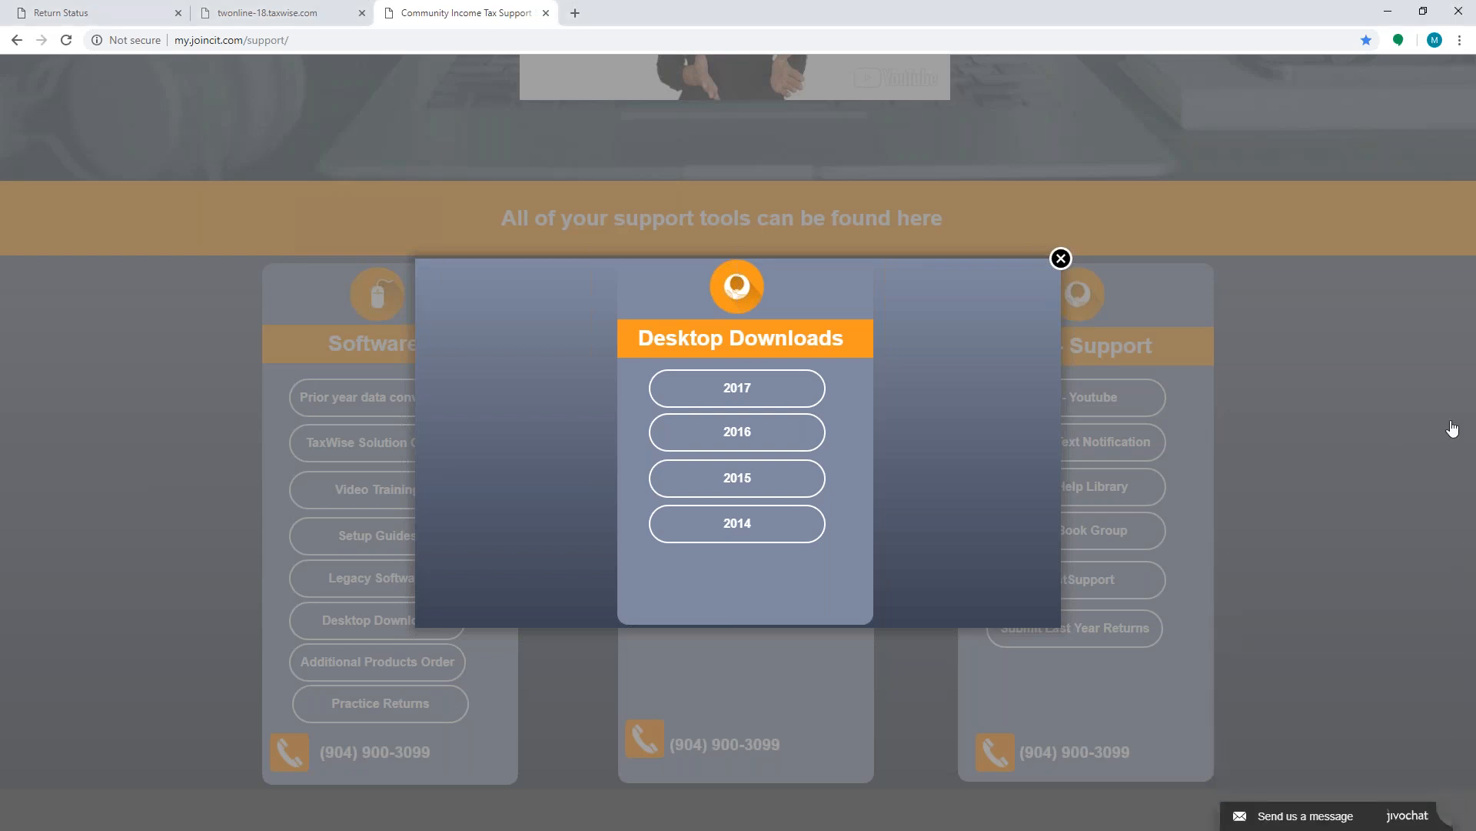
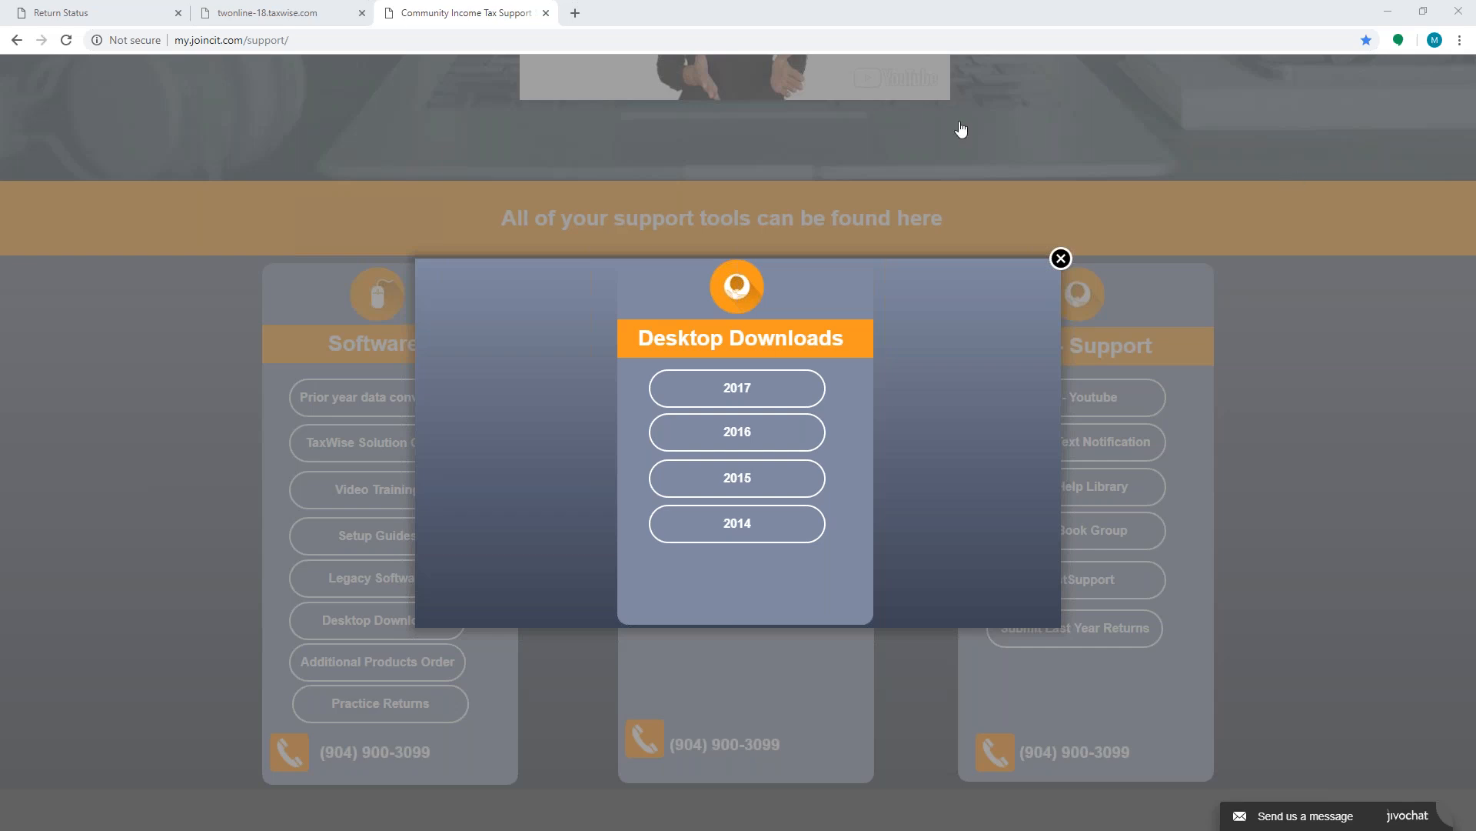
# - Close the Desktop Downloads year options and return to the support tools page
pyautogui.click(952, 94)
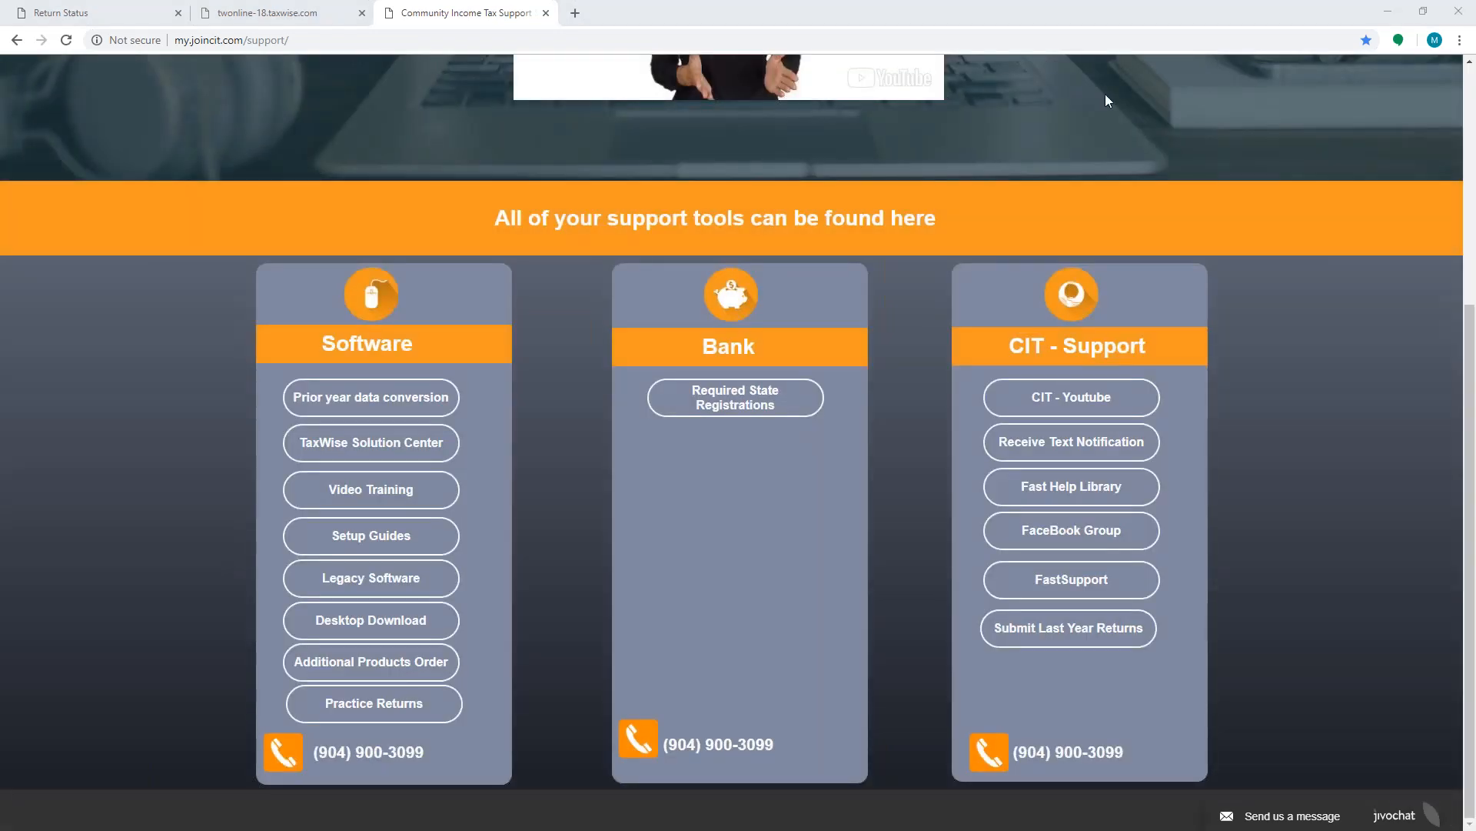